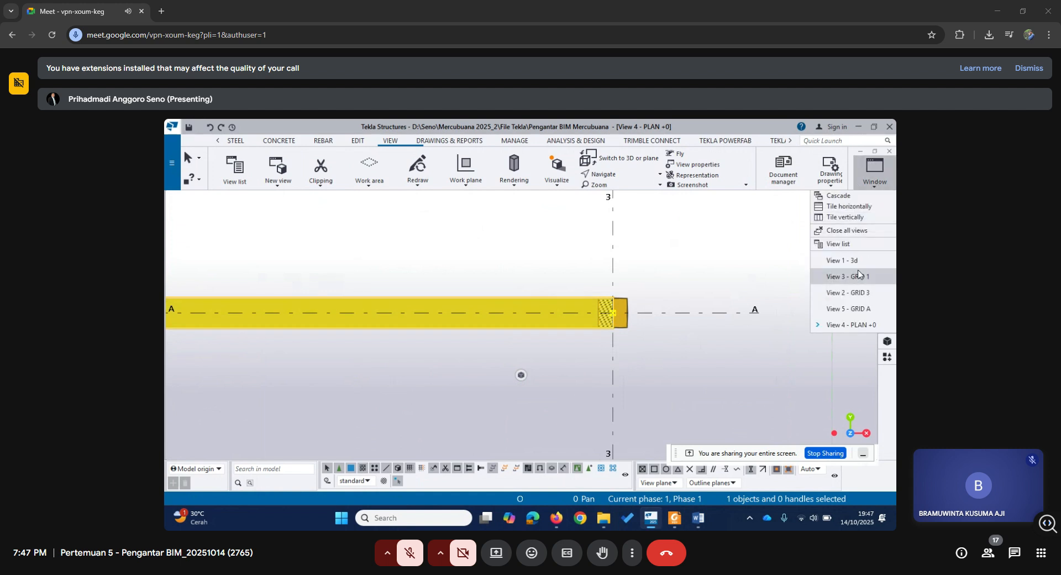
# Open View 1 - 3d and inspect the beam and concrete column where gridlines A and 3 meet.
pyautogui.scroll(1, 555, 388)
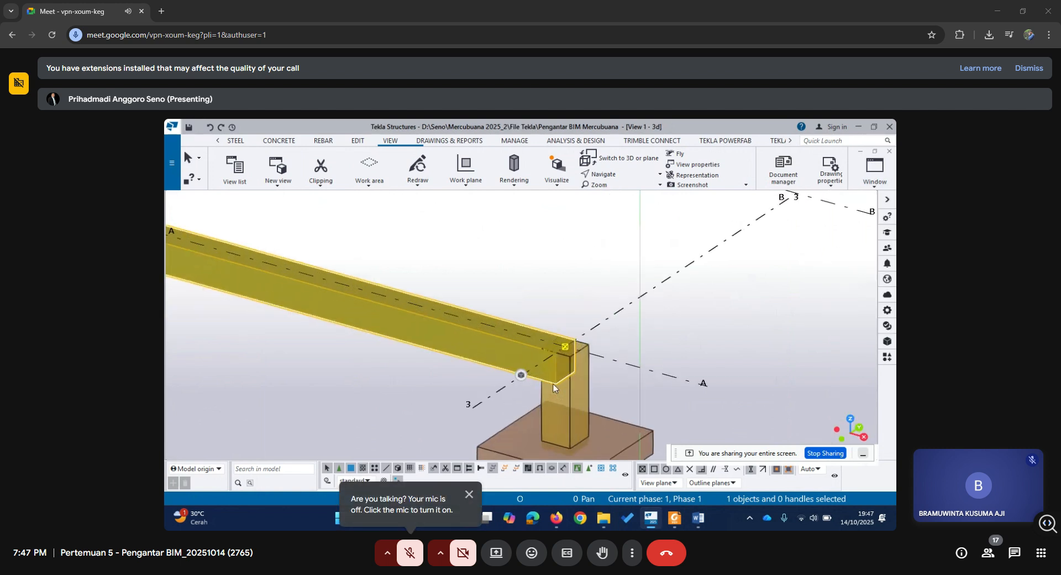
pyautogui.scroll(-4, 565, 353)
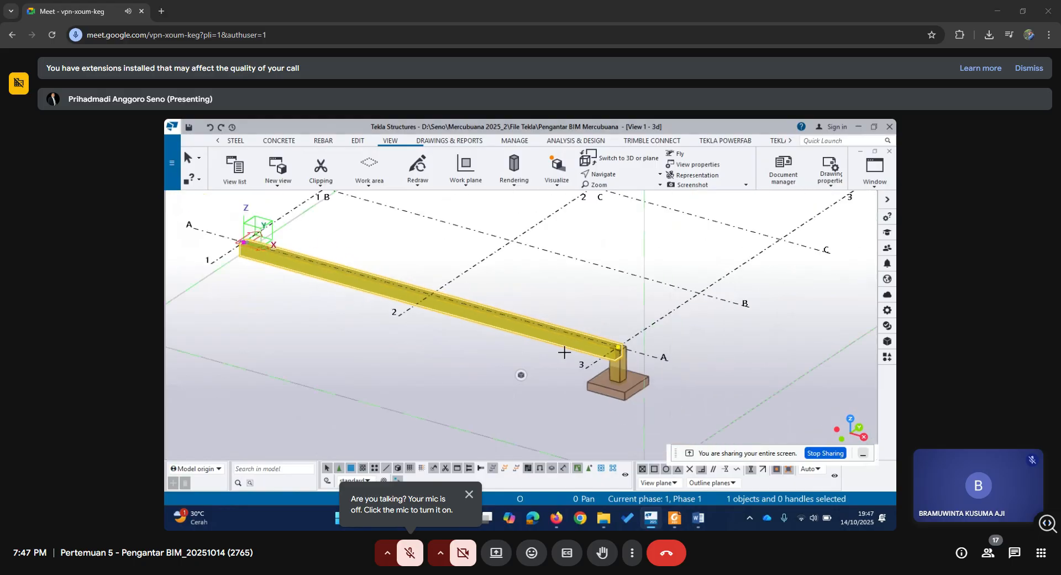
pyautogui.moveTo(683, 357); pyautogui.dragTo(658, 405, button='middle')
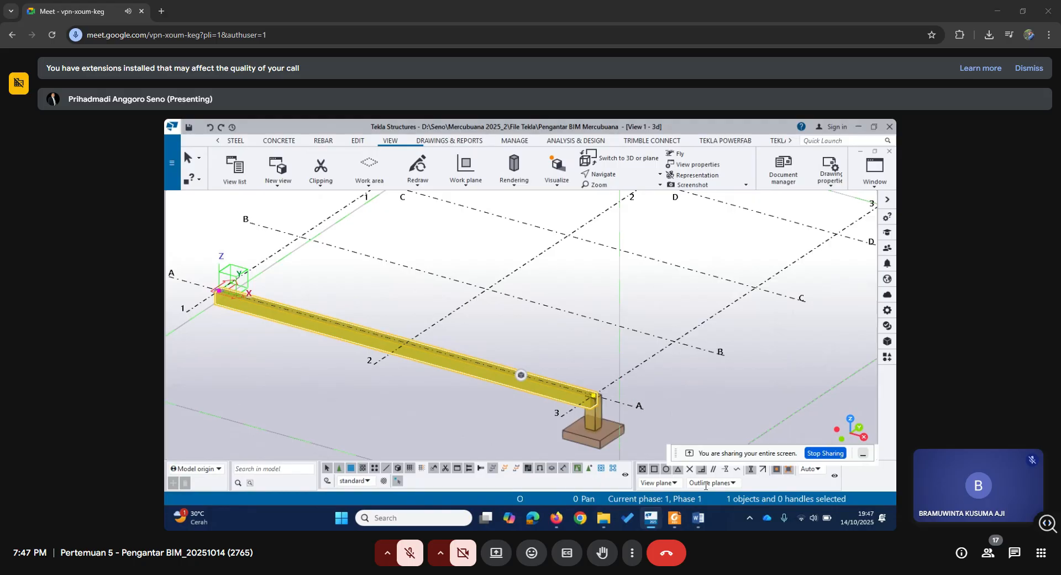
# Look at the warehouse drawing PDF, switch to the Word document Pengantar BIM Tekla, and move the screen-sharing bar off the page.
pyautogui.moveTo(672, 522)
pyautogui.click(691, 451)
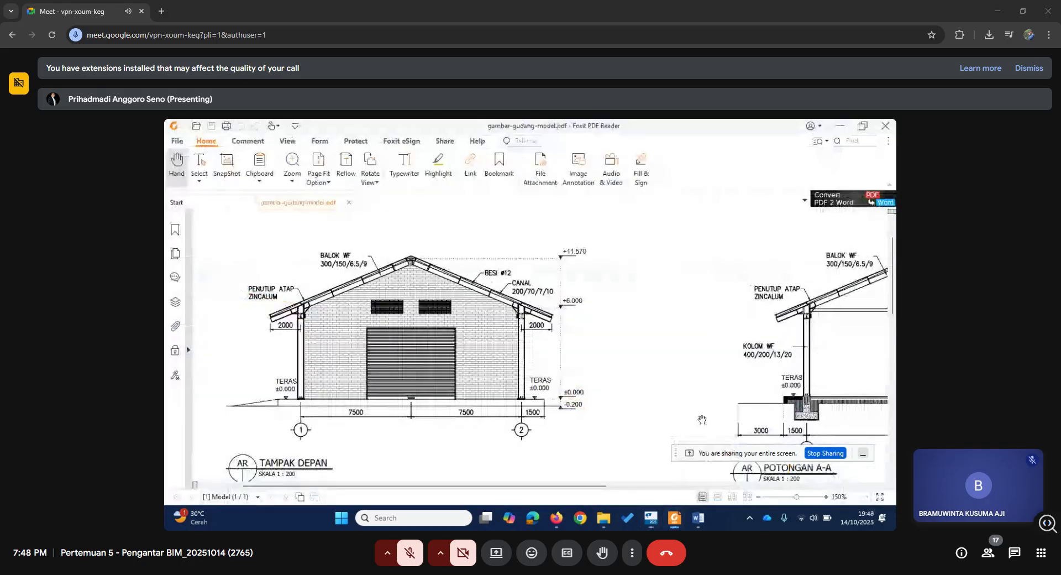
pyautogui.click(698, 517)
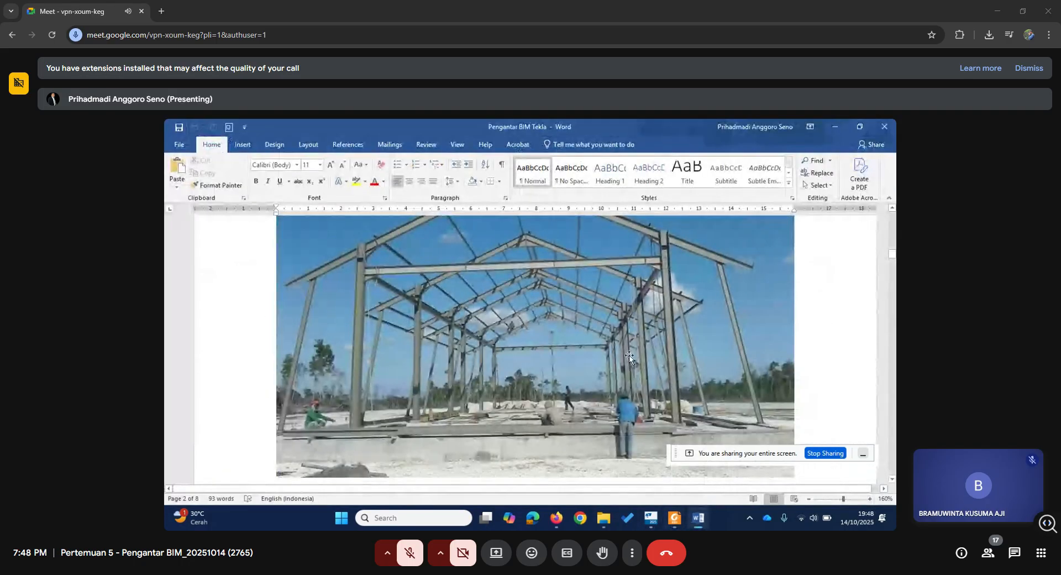
pyautogui.moveTo(676, 453); pyautogui.dragTo(686, 501)
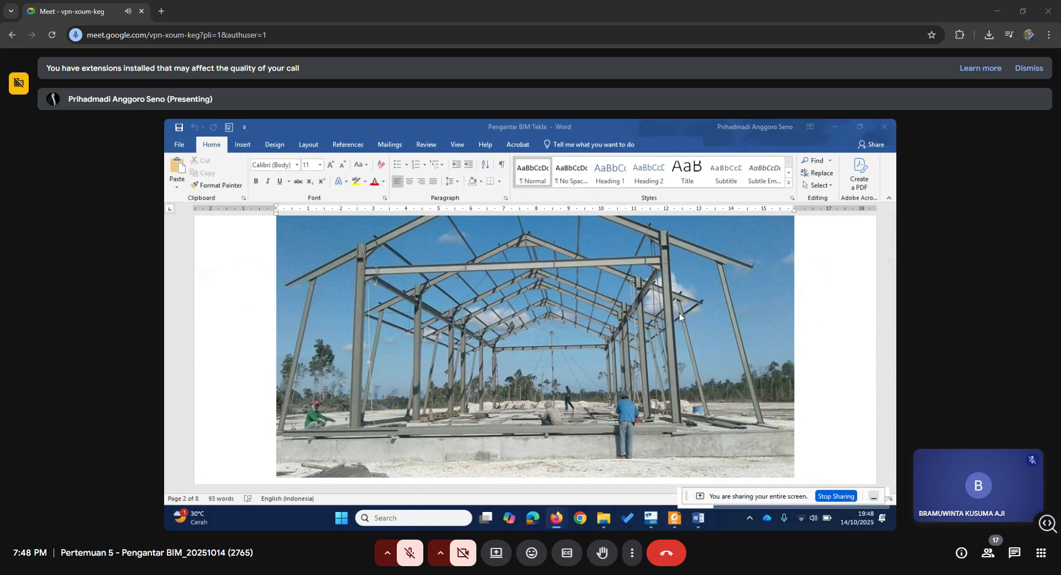
# Examine the construction-site photo of the steel portal frame, from its rafters down to the column bases.
pyautogui.scroll(2, 679, 313)
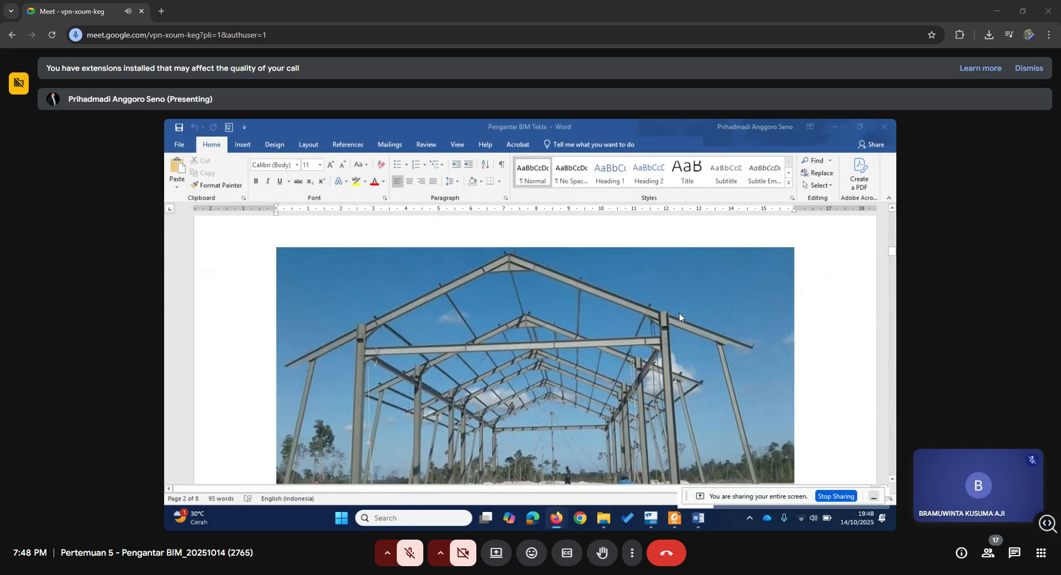
pyautogui.scroll(-5, 679, 313)
pyautogui.scroll(3, 679, 312)
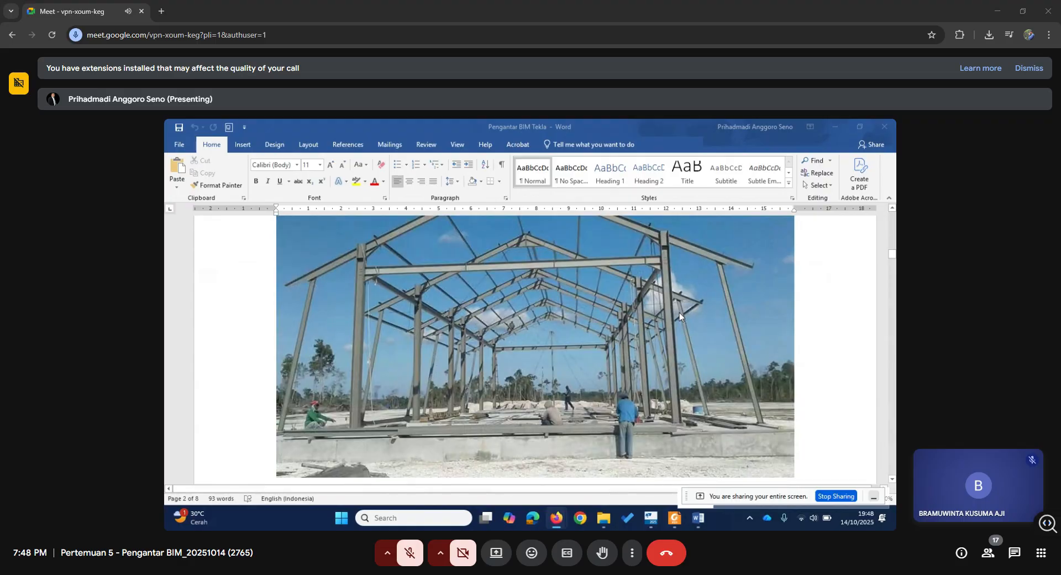
pyautogui.scroll(2, 679, 313)
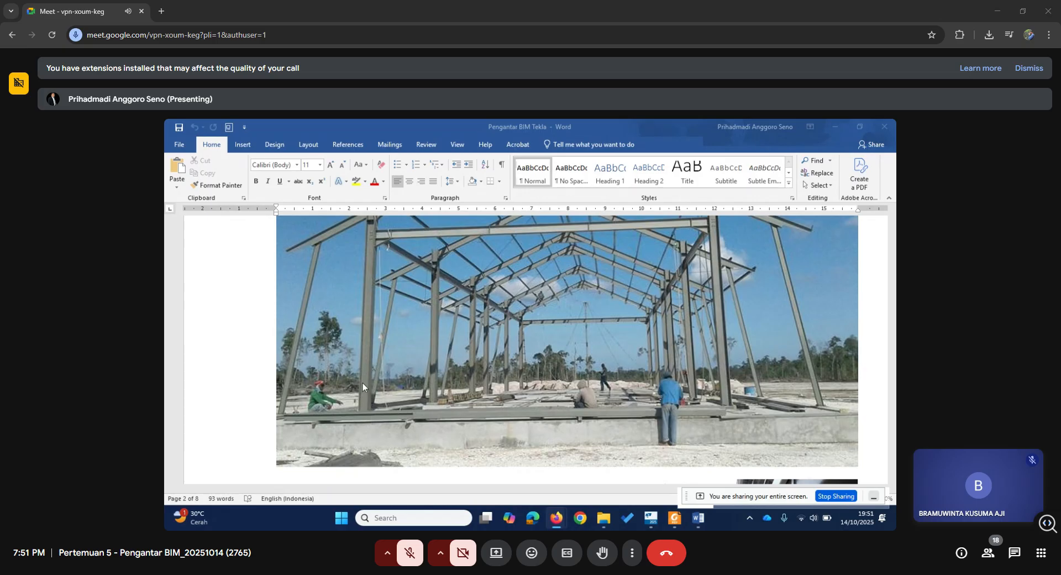
pyautogui.scroll(2, 360, 273)
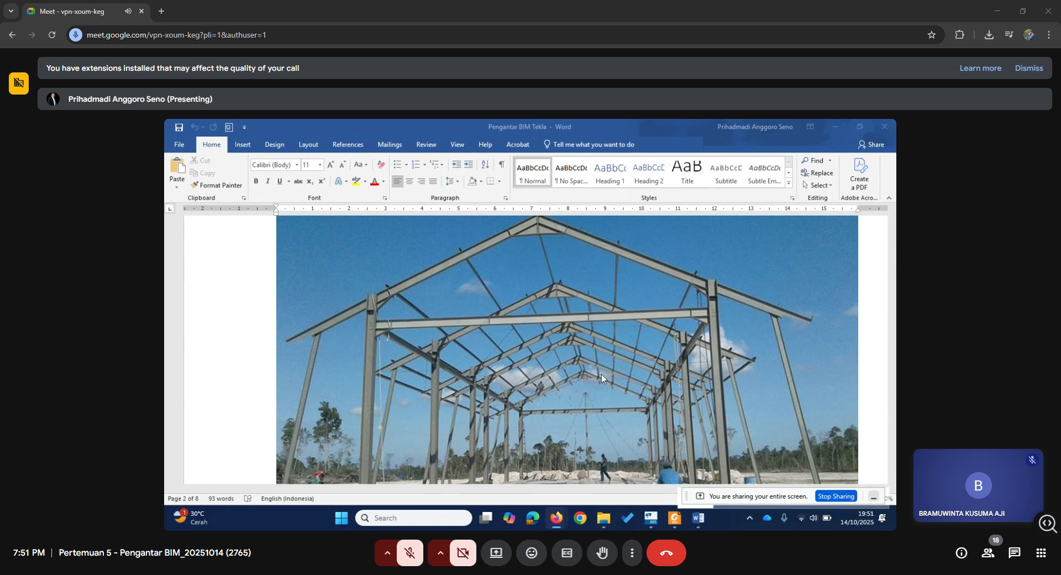
pyautogui.scroll(-5, 602, 373)
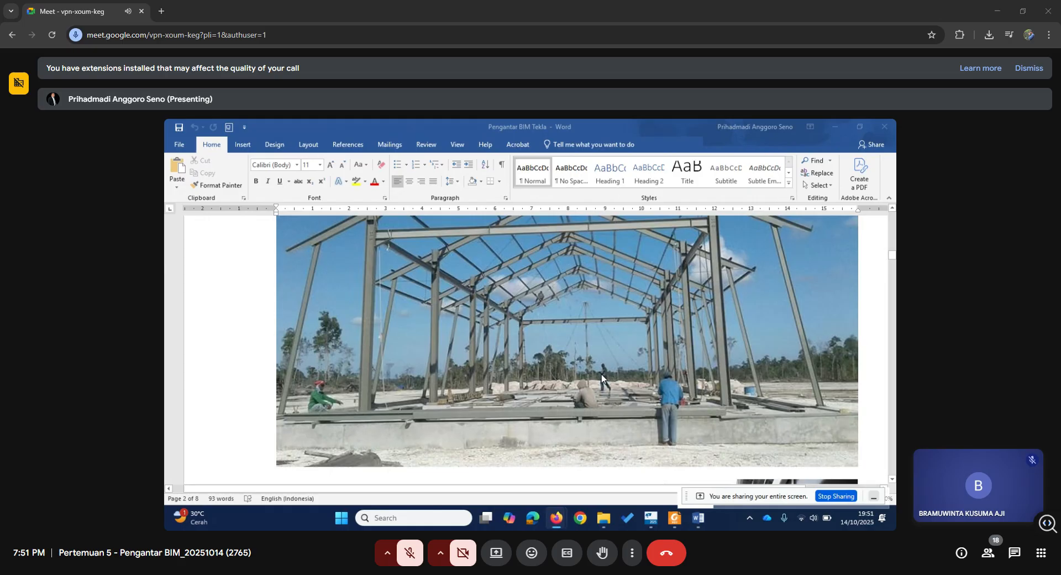
pyautogui.scroll(-3, 602, 376)
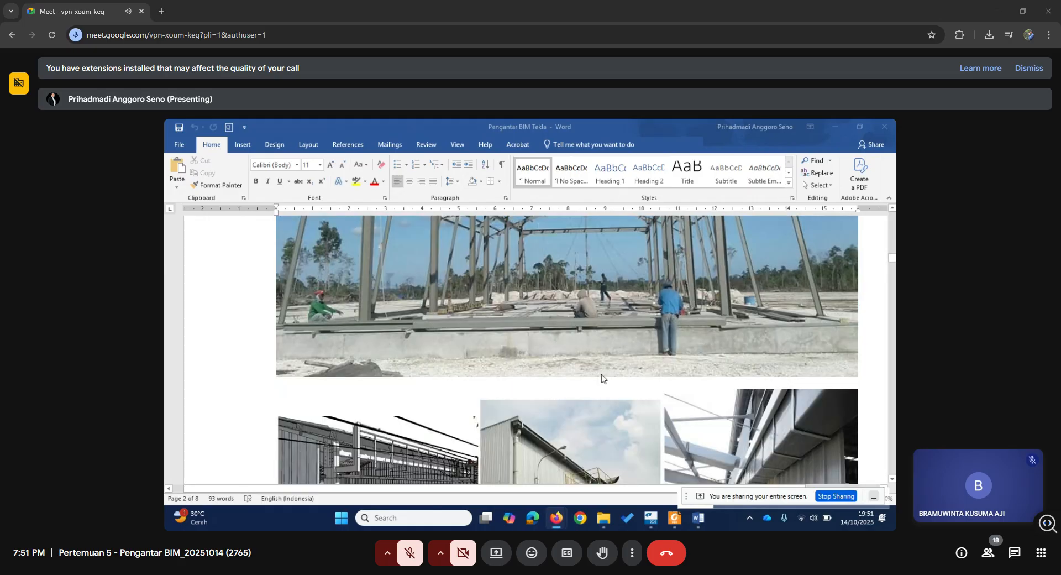
pyautogui.scroll(-2, 601, 376)
pyautogui.scroll(10, 601, 376)
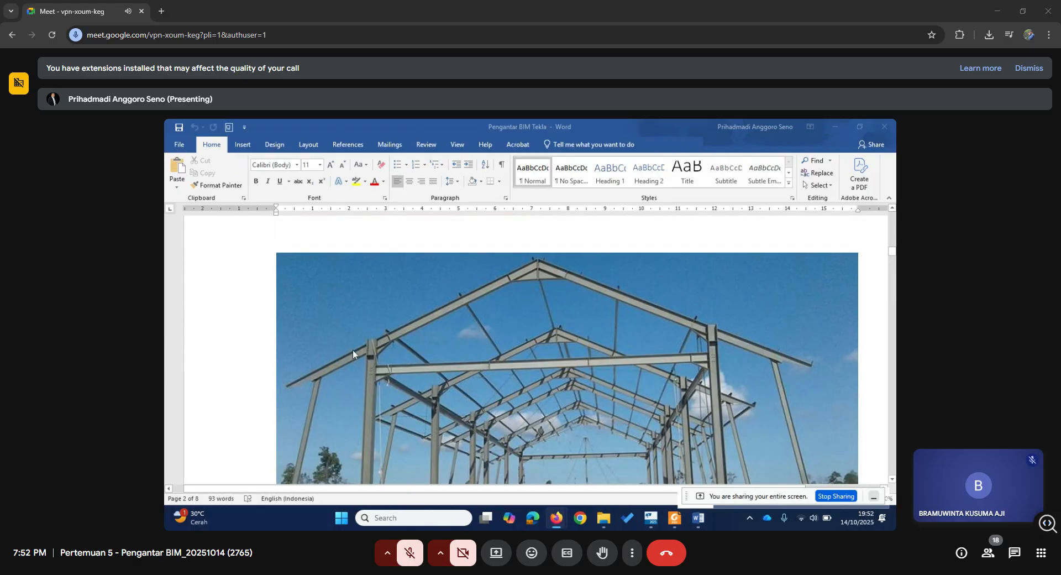
pyautogui.scroll(-3, 373, 367)
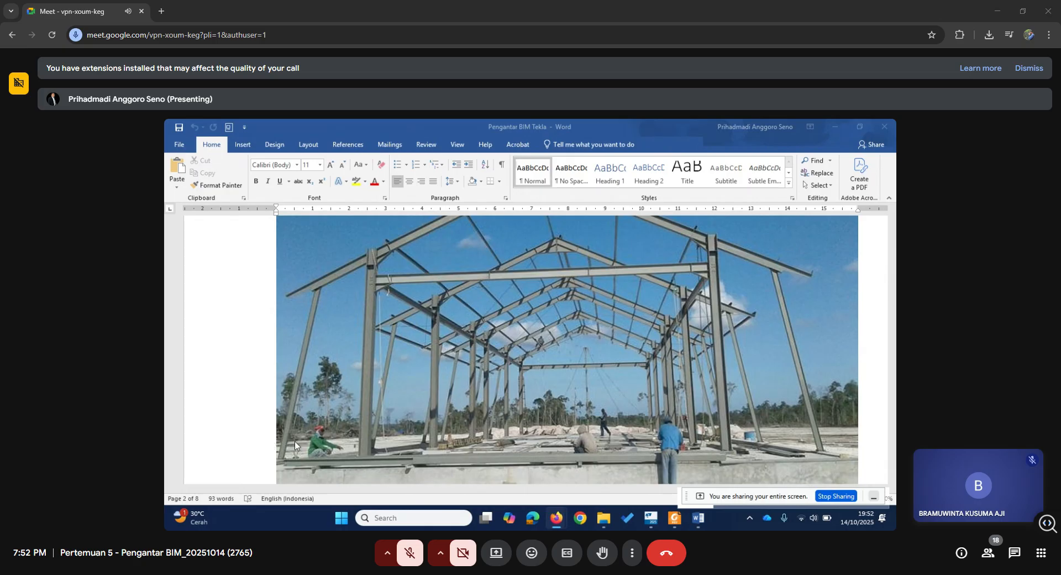
# Examine the building detail photos, the 3D frame illustration with its foundations, and the blue warehouse interior photo.
pyautogui.scroll(-5, 316, 442)
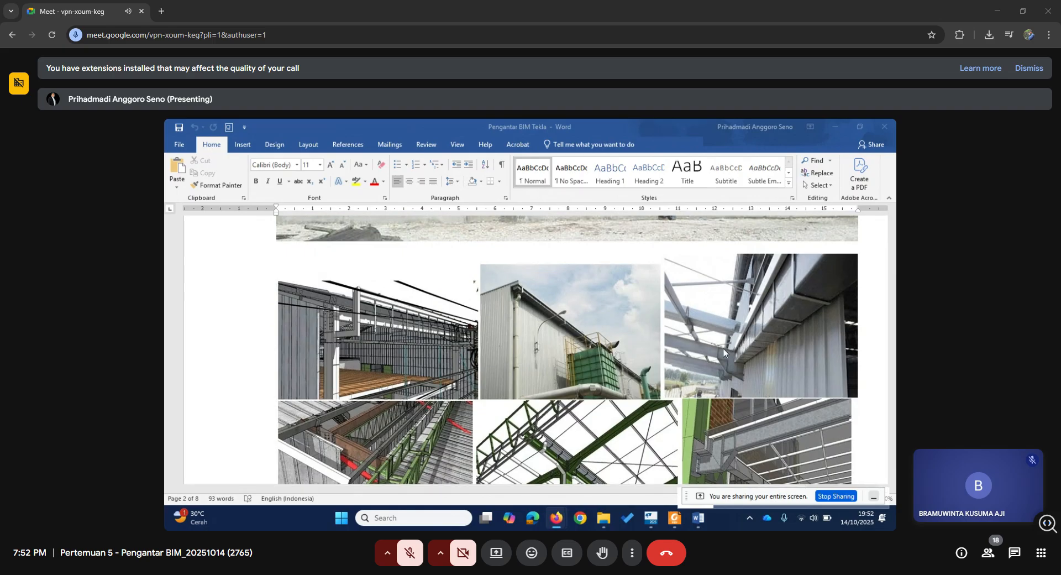
pyautogui.scroll(-1, 713, 360)
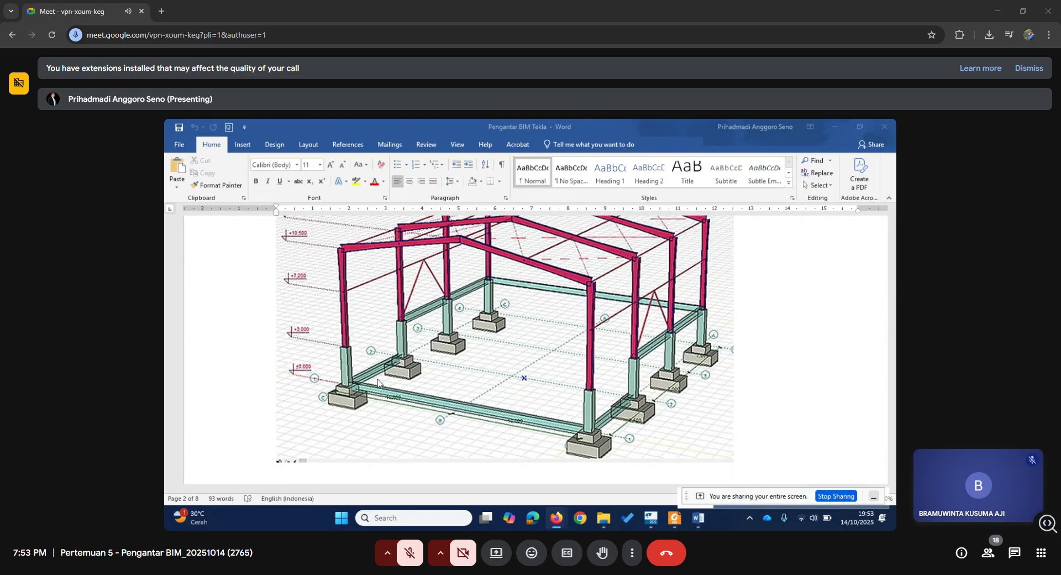
pyautogui.scroll(-3, 419, 373)
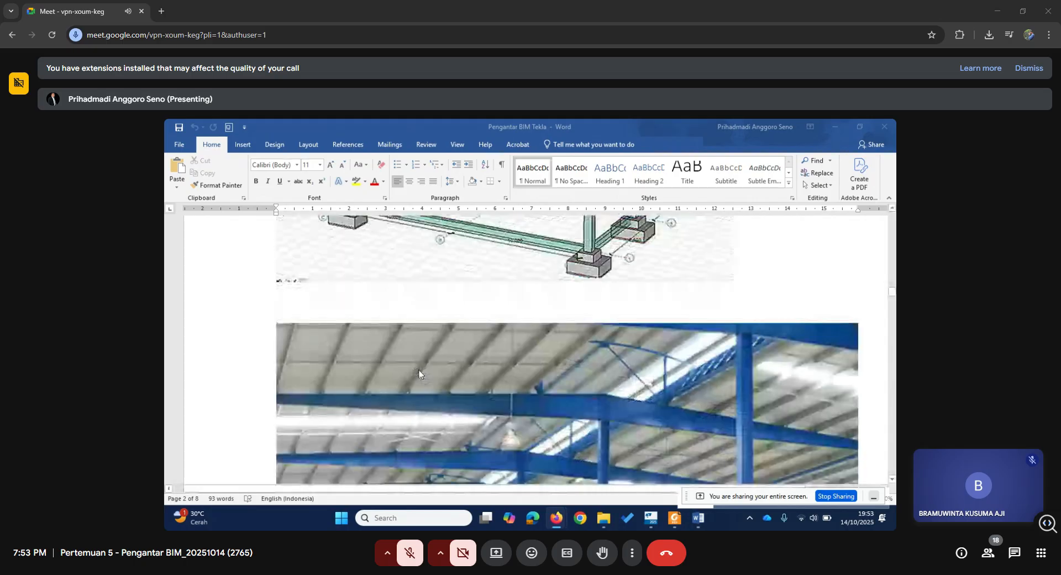
pyautogui.scroll(-5, 418, 373)
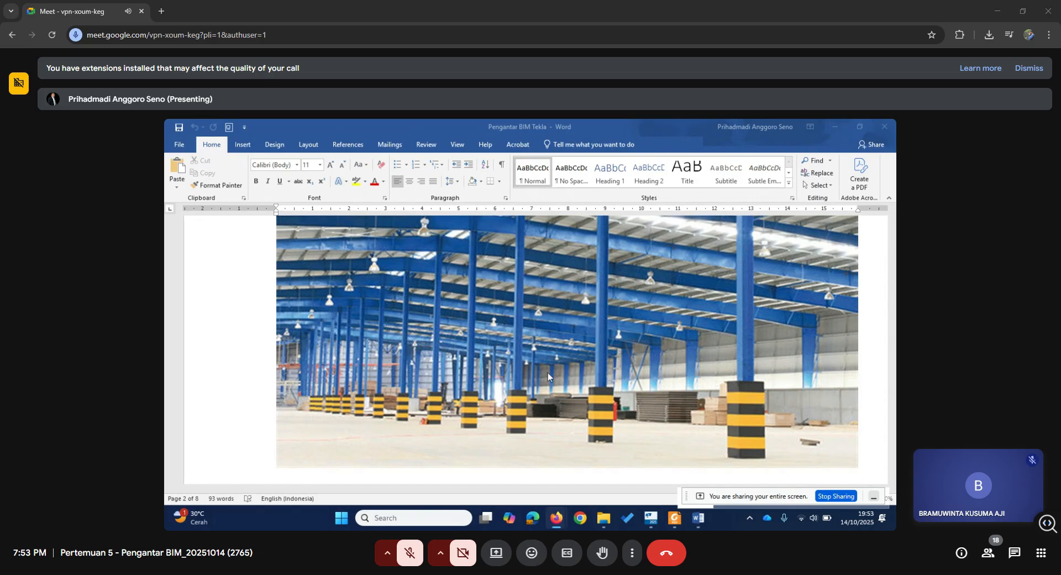
pyautogui.scroll(1, 548, 377)
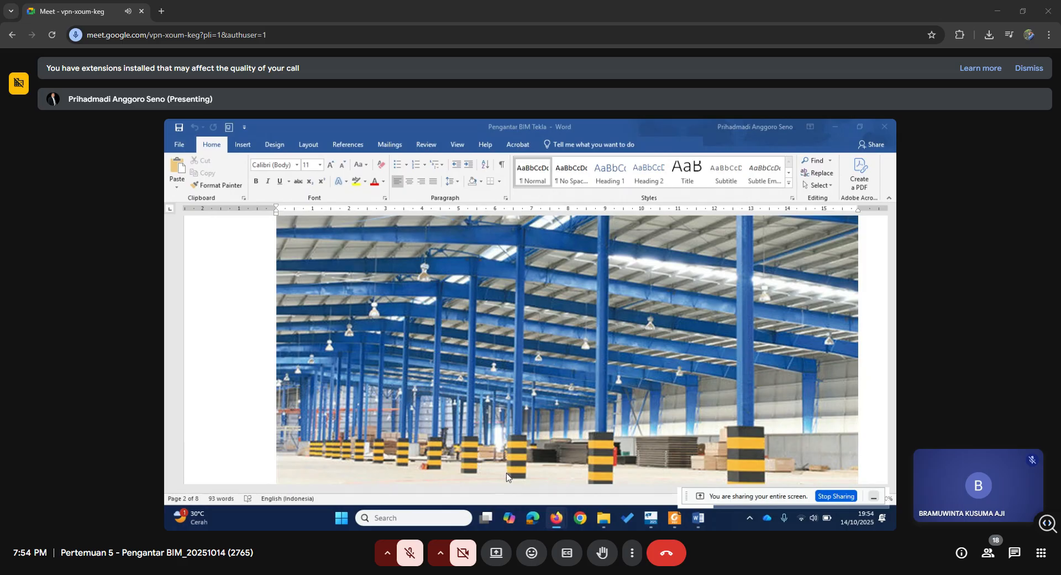
pyautogui.scroll(-1, 506, 472)
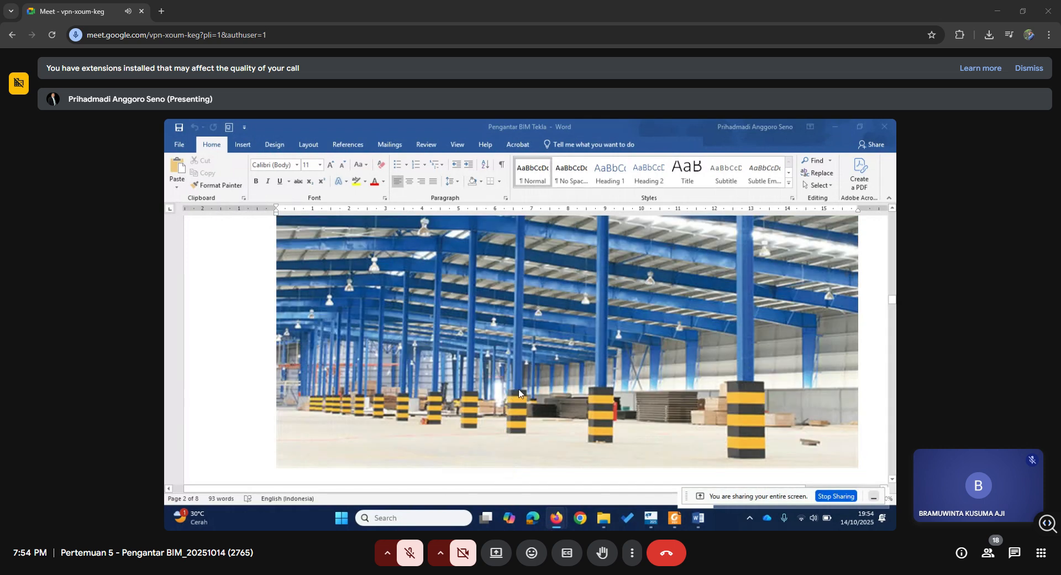
pyautogui.scroll(1, 518, 393)
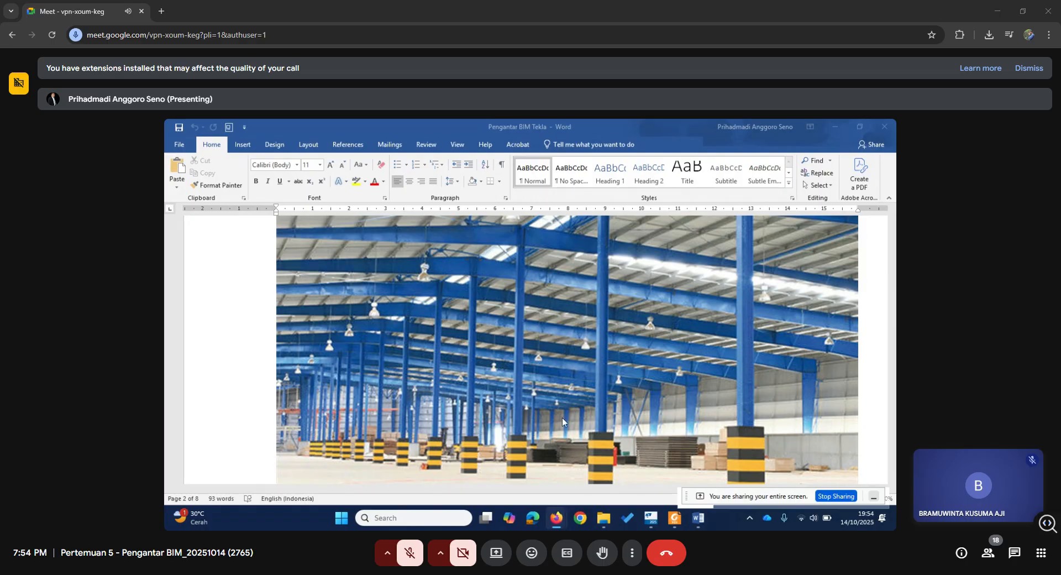
pyautogui.scroll(1, 597, 417)
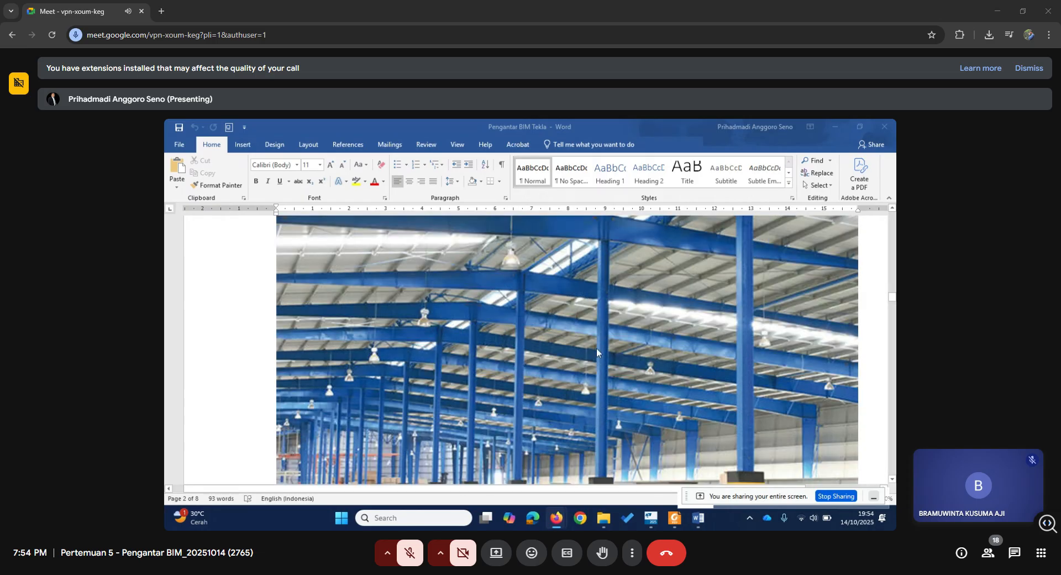
pyautogui.scroll(-2, 504, 397)
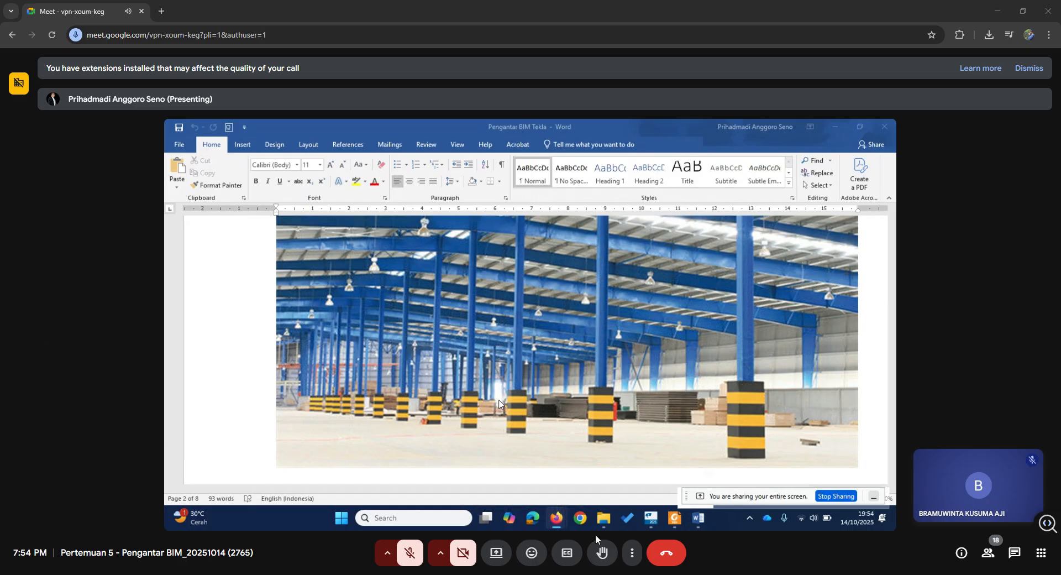
# Set the Google Meet layout to Tiled (legacy) and turn off hiding tiles without video.
pyautogui.click(632, 552)
pyautogui.click(684, 291)
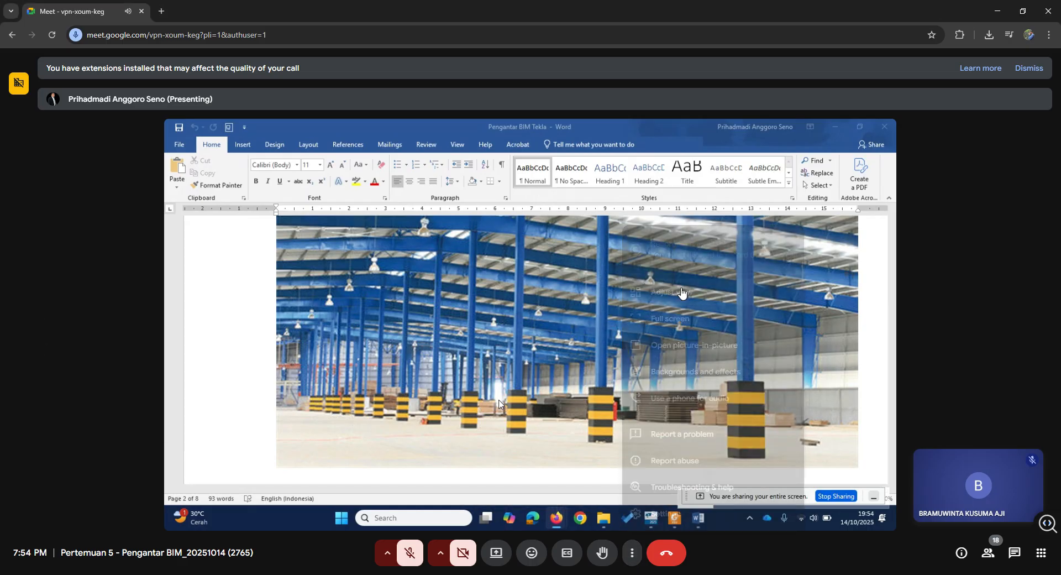
pyautogui.click(502, 278)
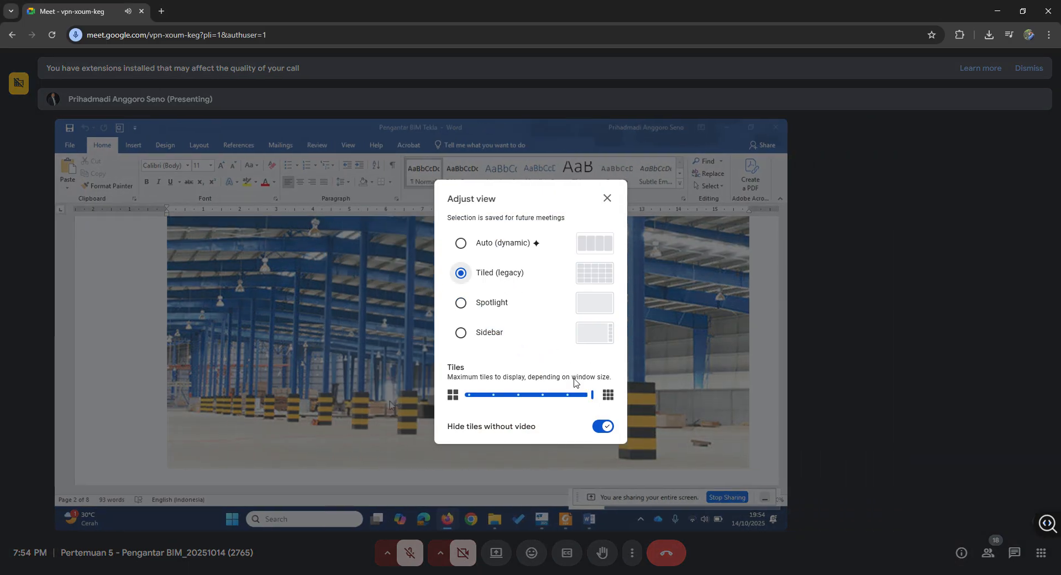
pyautogui.click(608, 198)
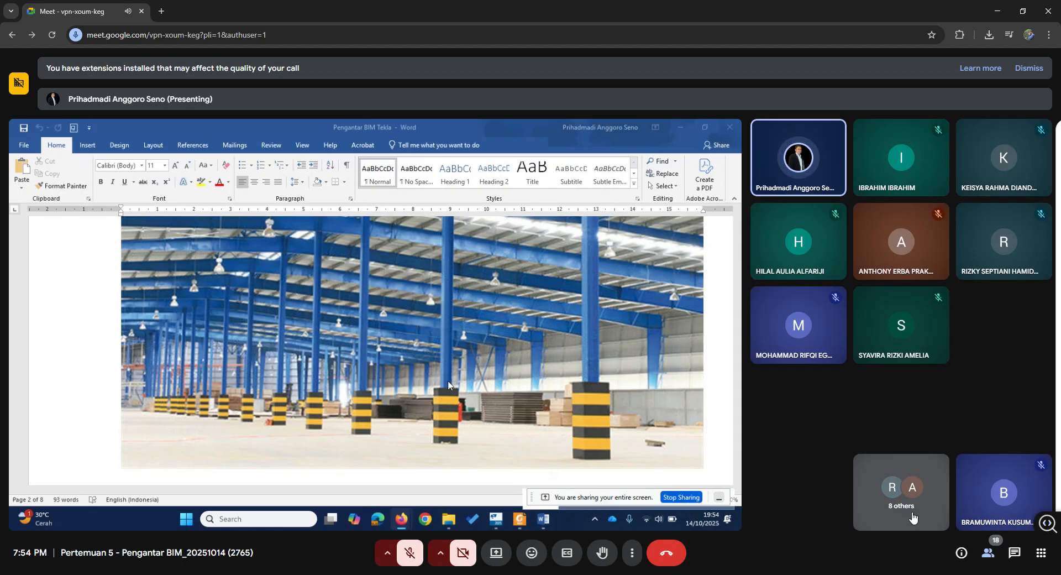
# Look through the full list of meeting participants and close it.
pyautogui.click(910, 515)
pyautogui.scroll(-2, 901, 440)
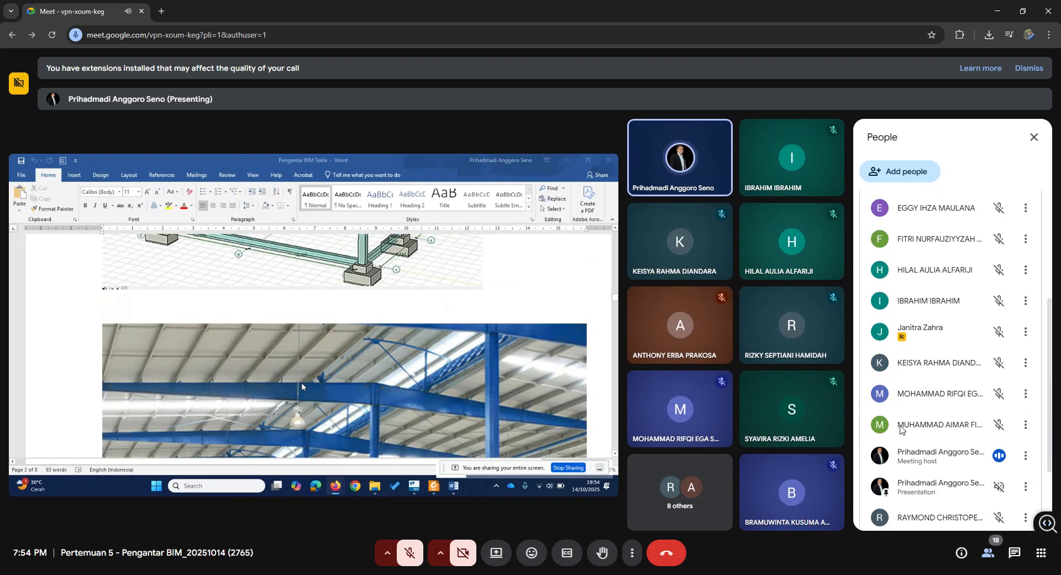
pyautogui.scroll(3, 900, 425)
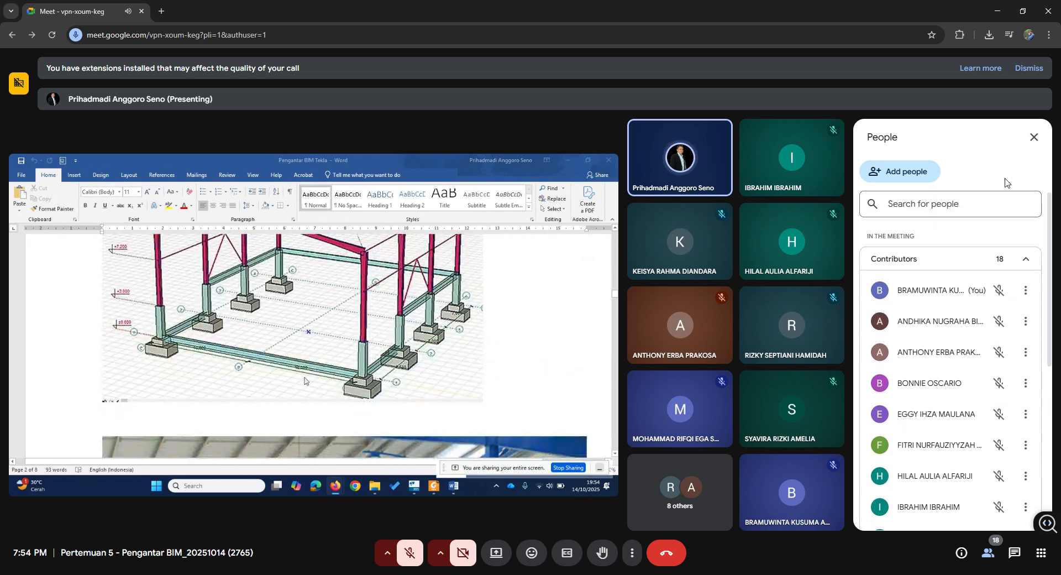
pyautogui.scroll(-4, 928, 296)
pyautogui.scroll(-3, 929, 299)
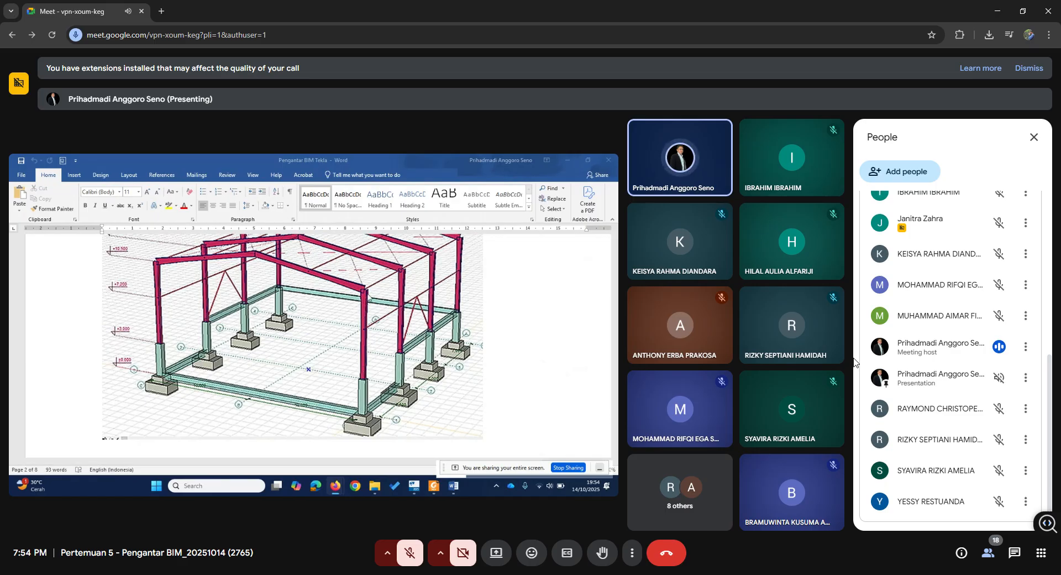
pyautogui.click(1034, 139)
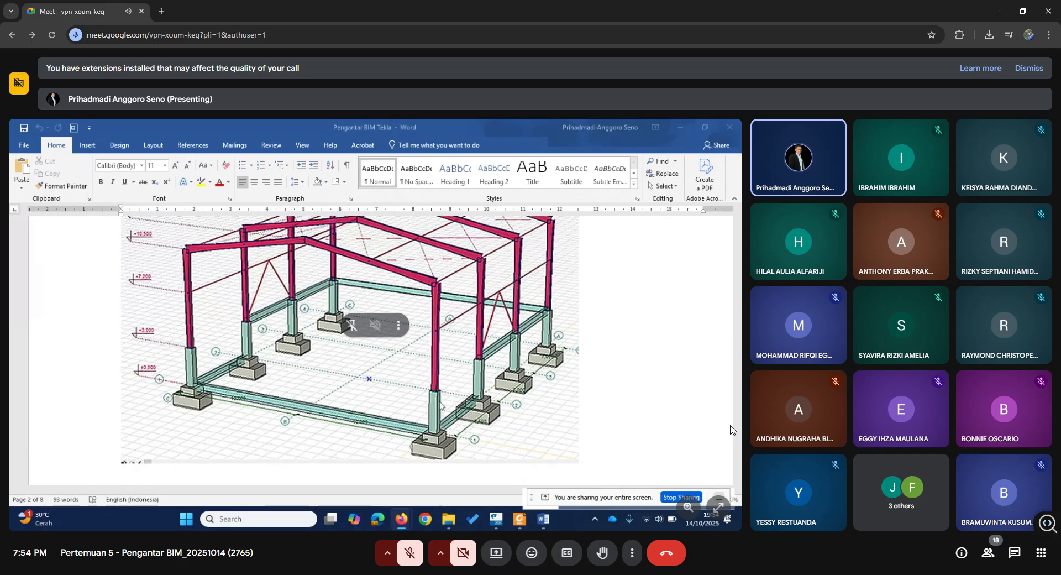
# Change the meeting layout to Spotlight.
pyautogui.click(632, 552)
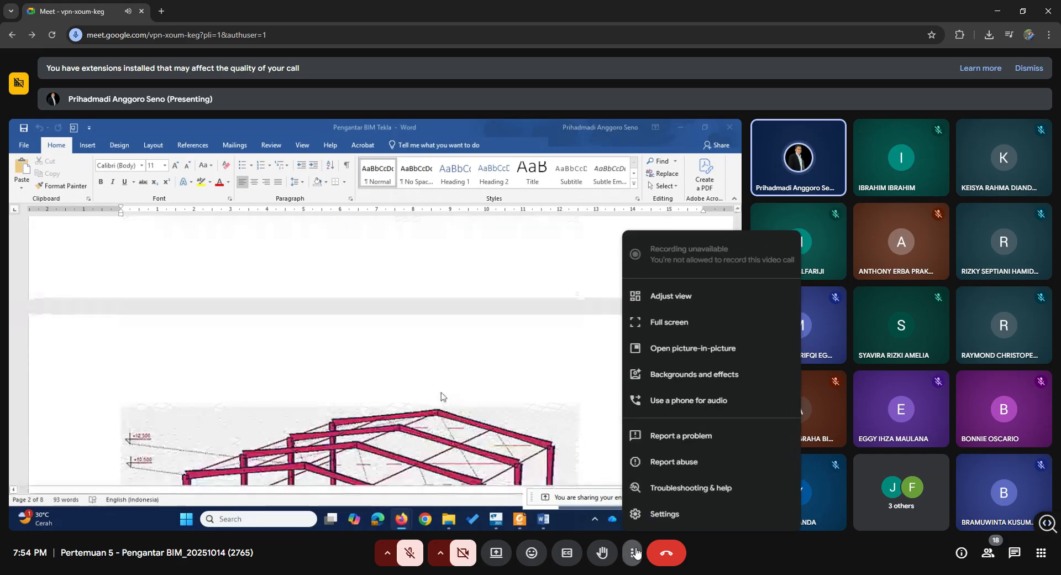
pyautogui.click(685, 293)
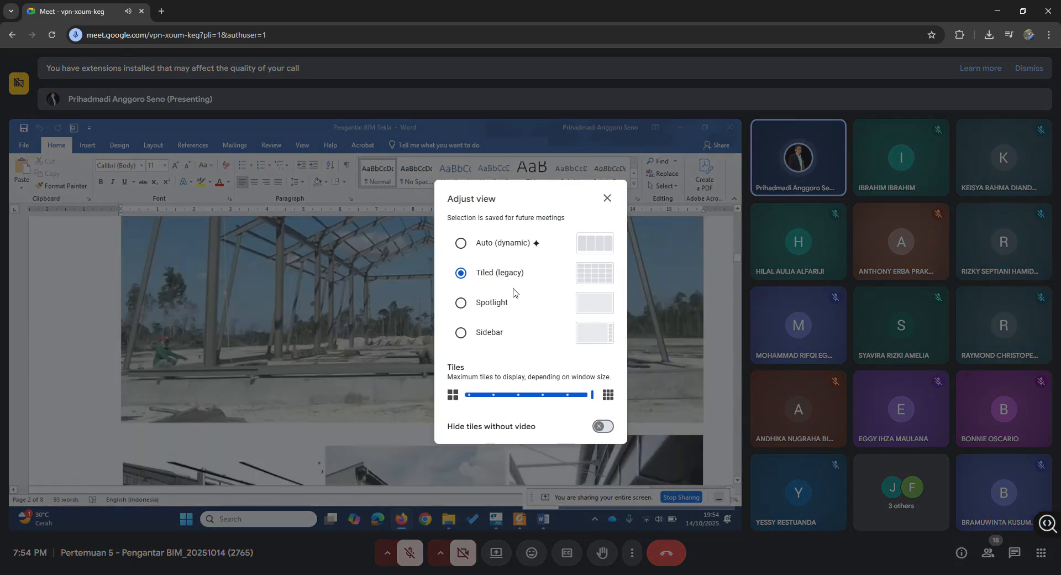
pyautogui.click(514, 311)
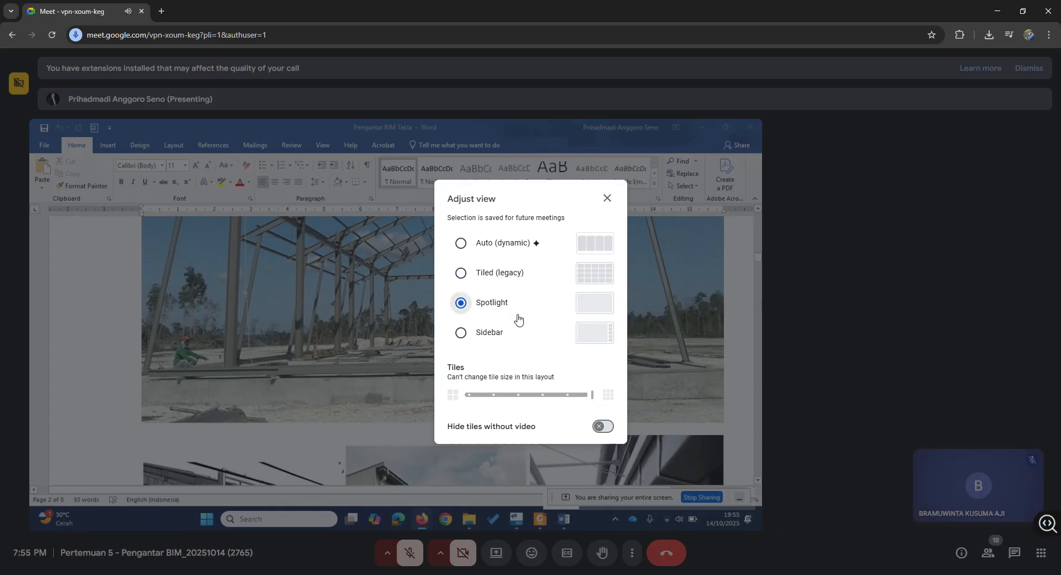
pyautogui.click(607, 198)
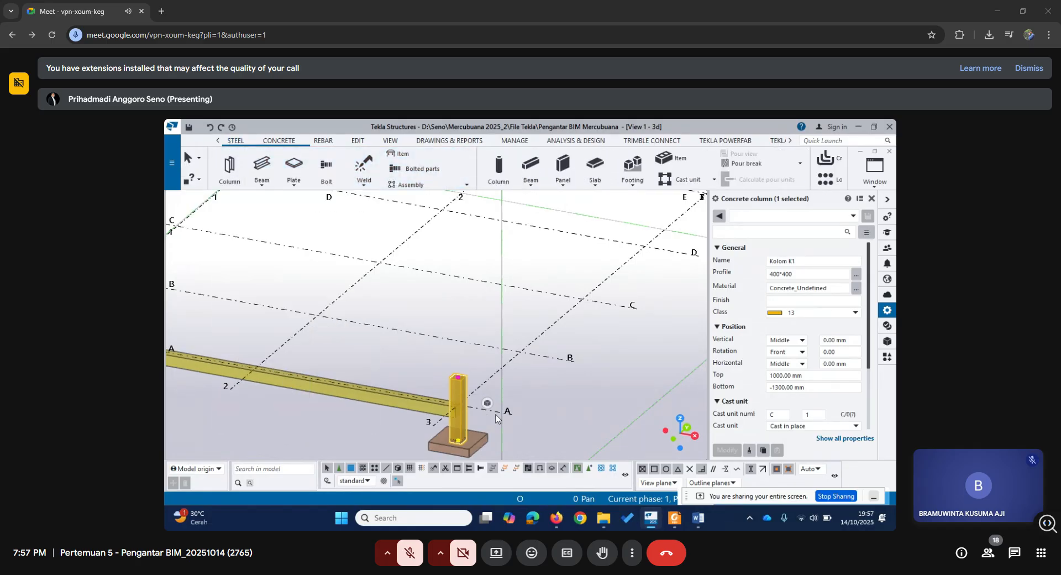
# Start a new steel column and name it Kolom K1B.
pyautogui.click(239, 168)
pyautogui.click(799, 260)
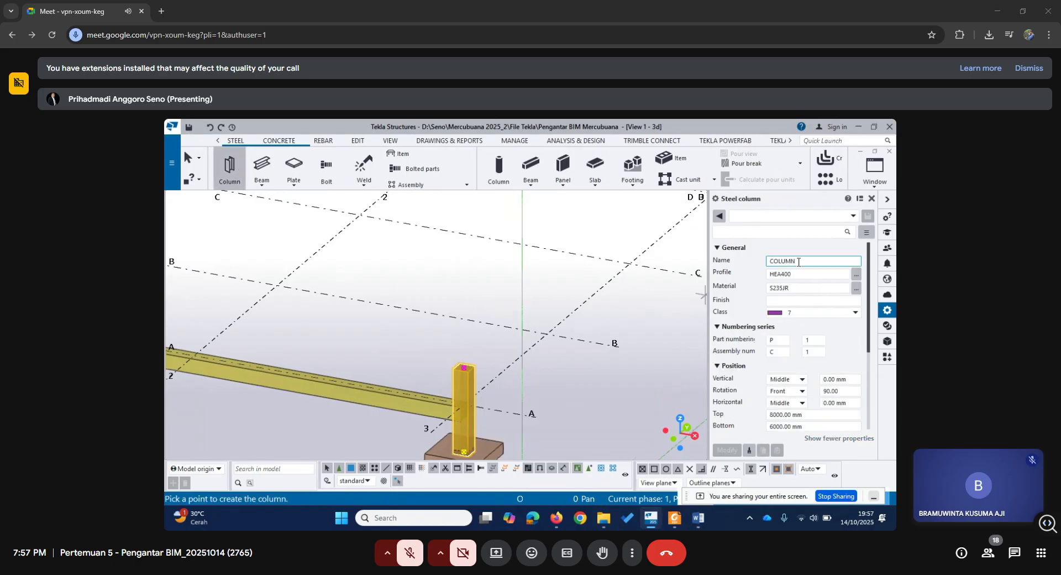
pyautogui.moveTo(801, 260); pyautogui.dragTo(731, 266)
pyautogui.write('Kolom K1B')
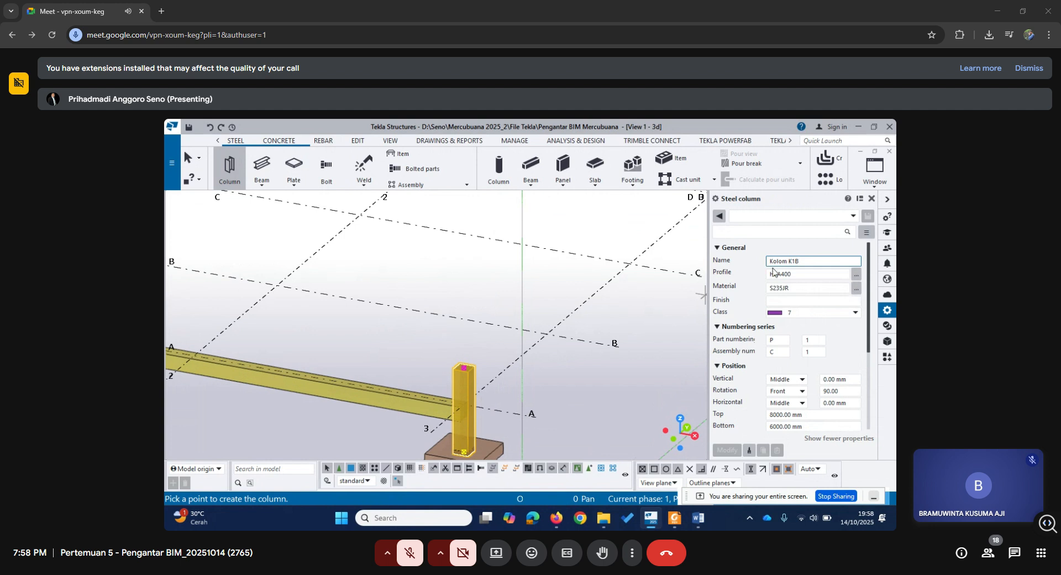
# Set the steel column's material to AISI304 from the steel grades in the material catalog.
pyautogui.click(855, 288)
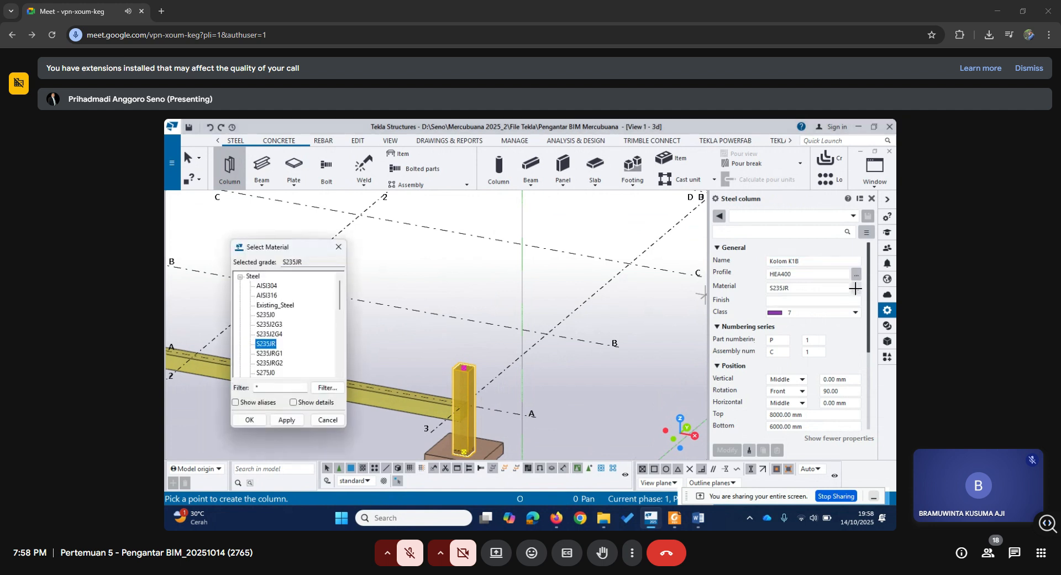
pyautogui.click(267, 289)
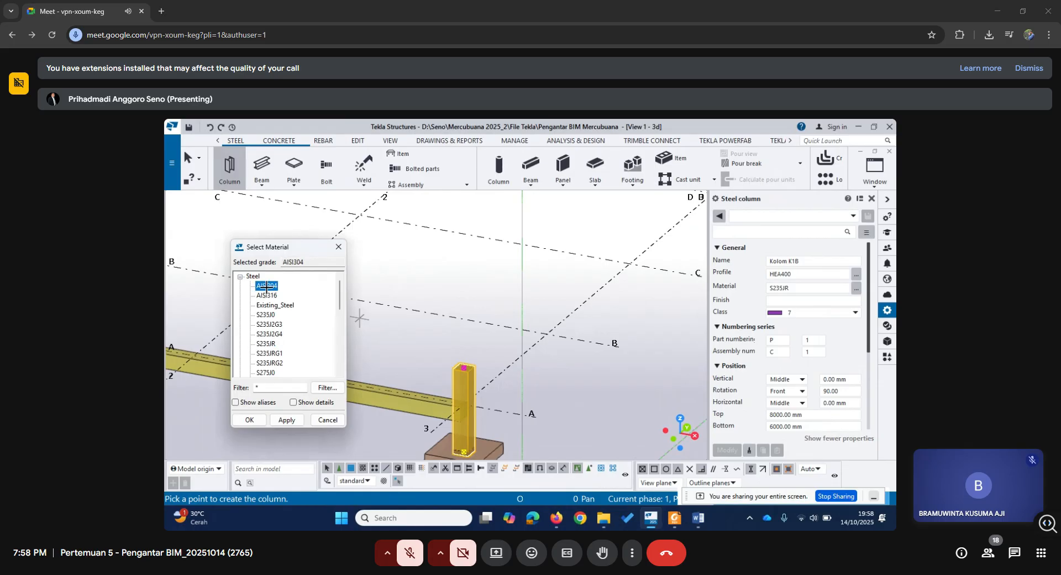
pyautogui.click(269, 295)
pyautogui.click(267, 285)
pyautogui.click(265, 295)
pyautogui.click(264, 287)
pyautogui.click(250, 420)
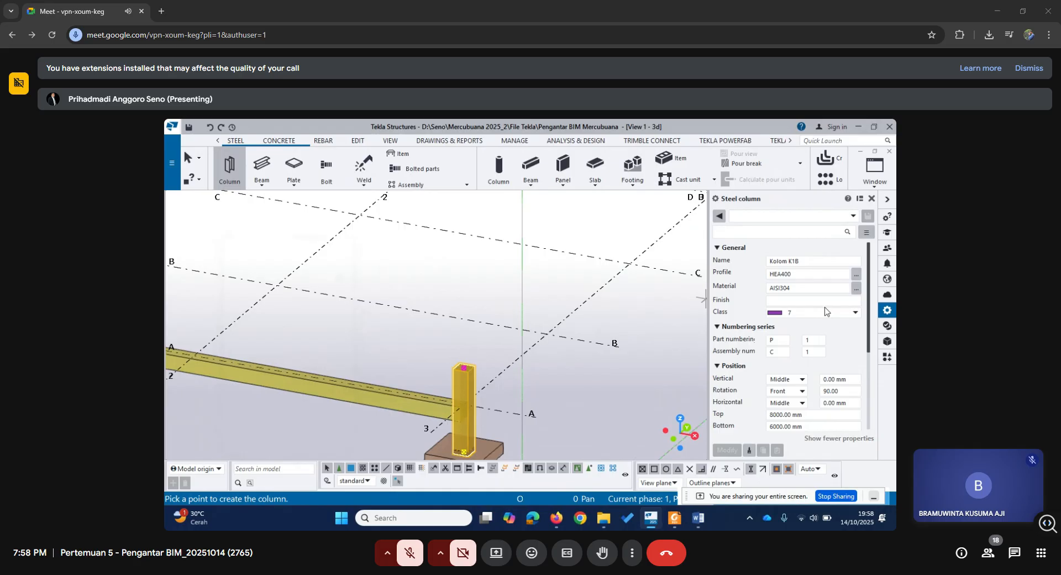
# Compare the dimensions of several HEA and HEAA sections in the column's profile catalog.
pyautogui.click(856, 275)
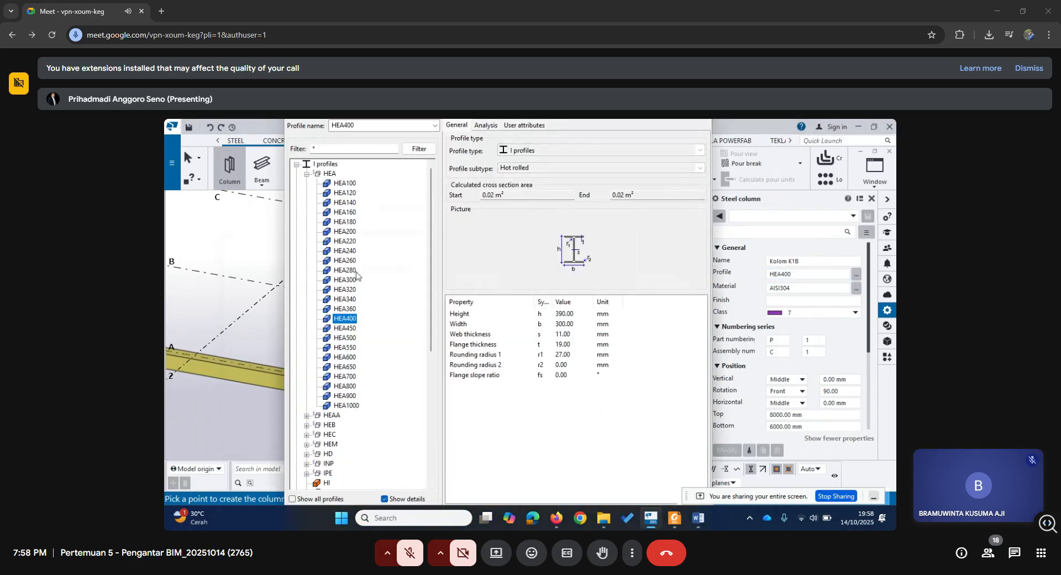
pyautogui.click(306, 173)
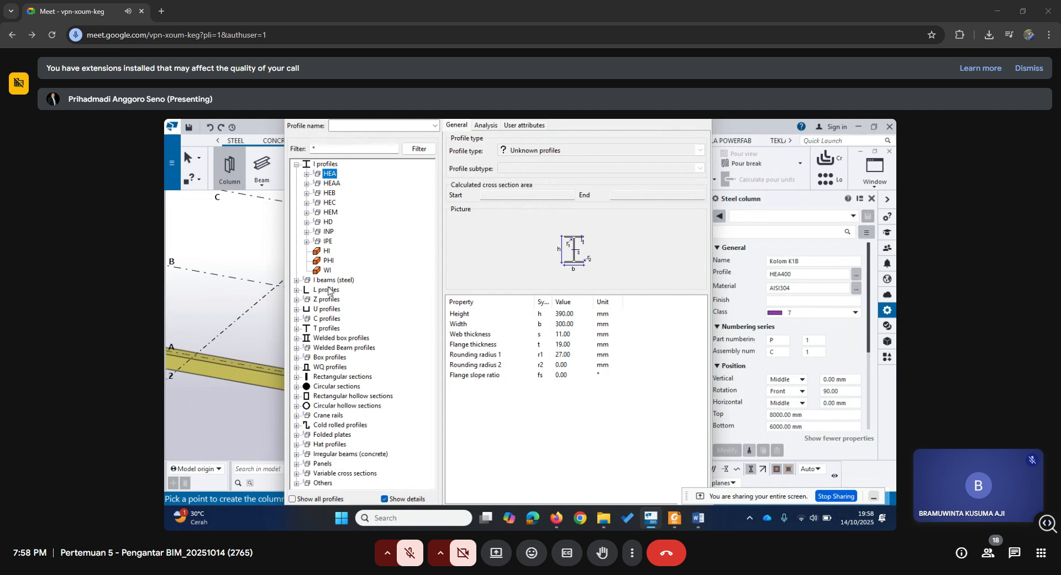
pyautogui.click(306, 174)
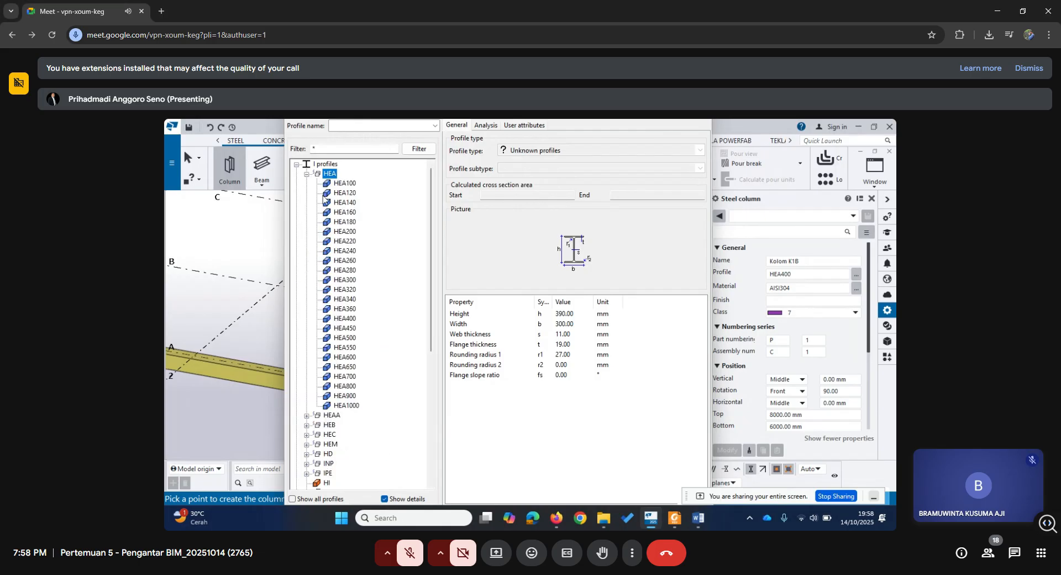
pyautogui.click(346, 232)
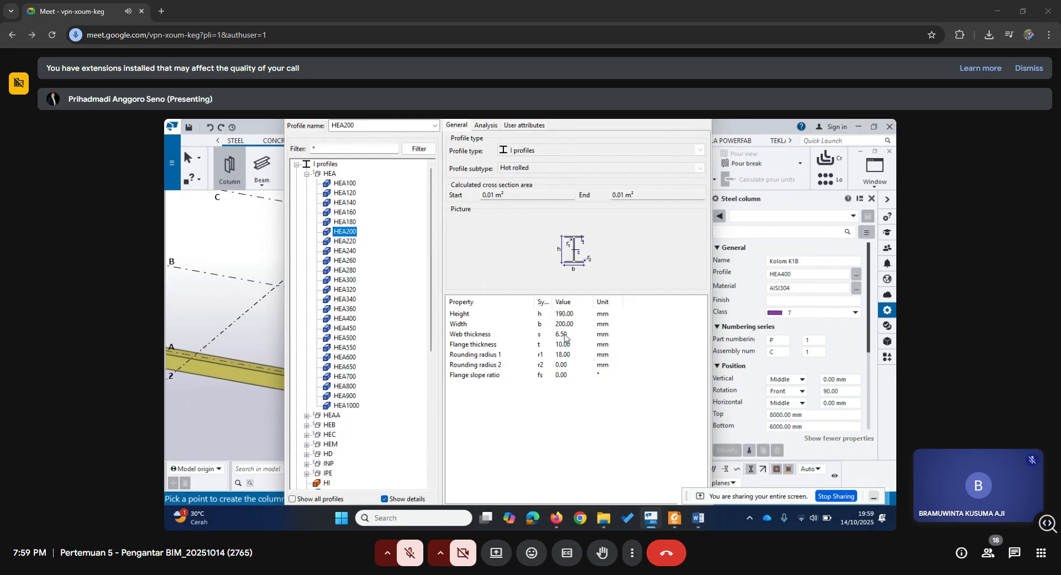
pyautogui.click(344, 243)
pyautogui.press('Down')
pyautogui.press('Down')
pyautogui.press('Down')
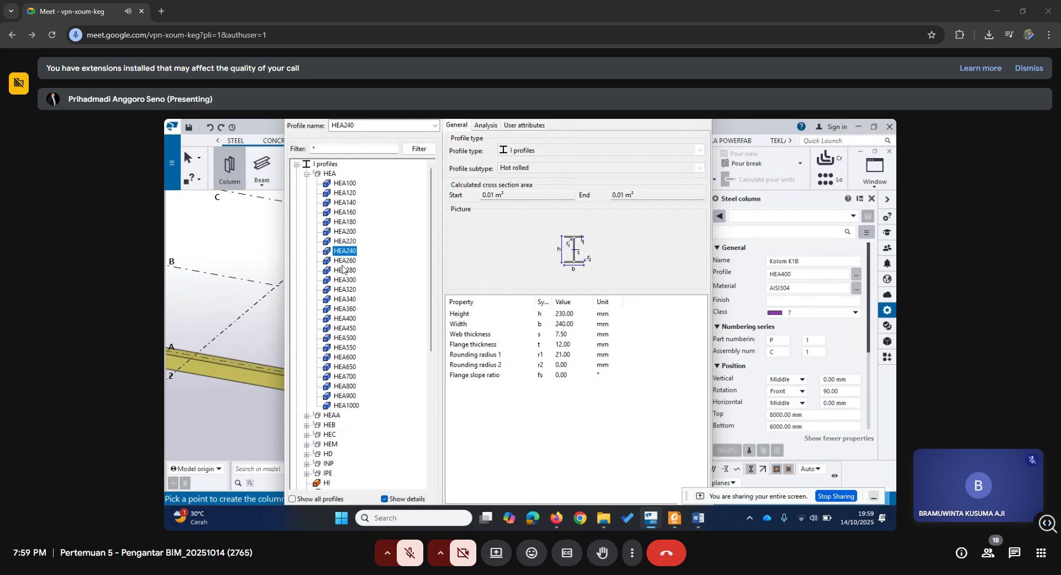
pyautogui.click(344, 243)
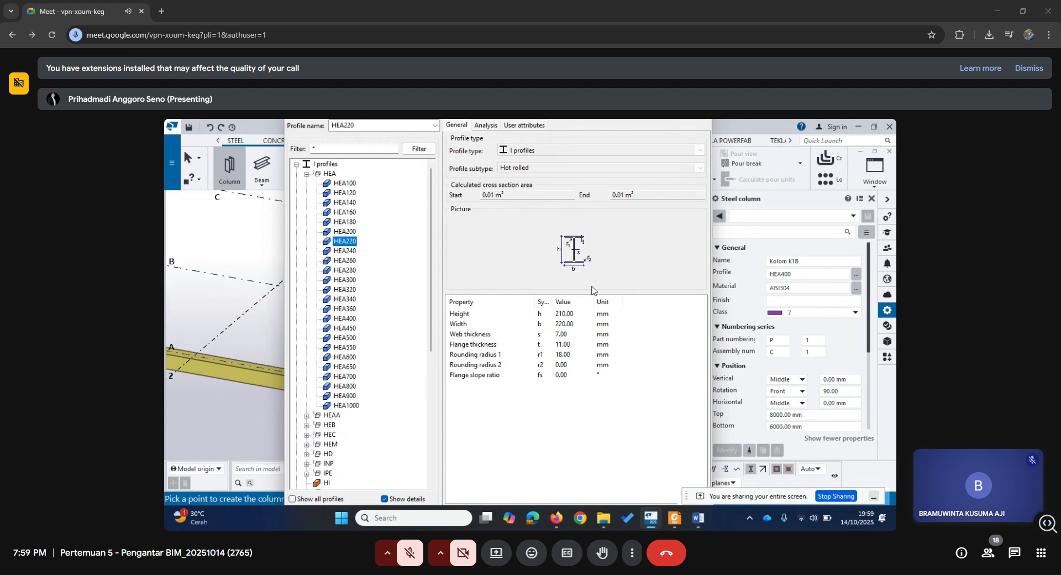
pyautogui.click(344, 250)
pyautogui.click(347, 290)
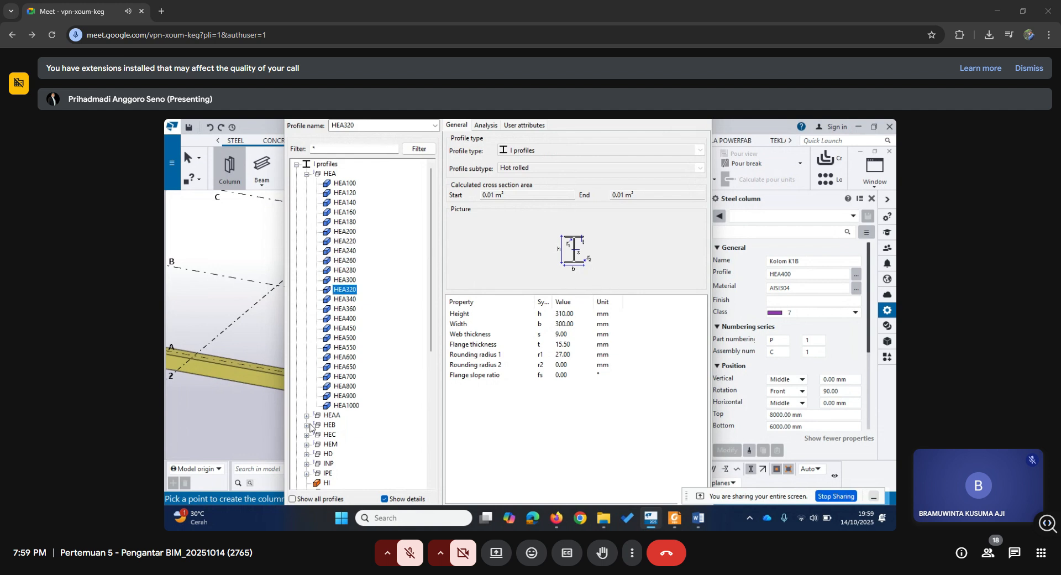
pyautogui.click(306, 415)
pyautogui.click(347, 290)
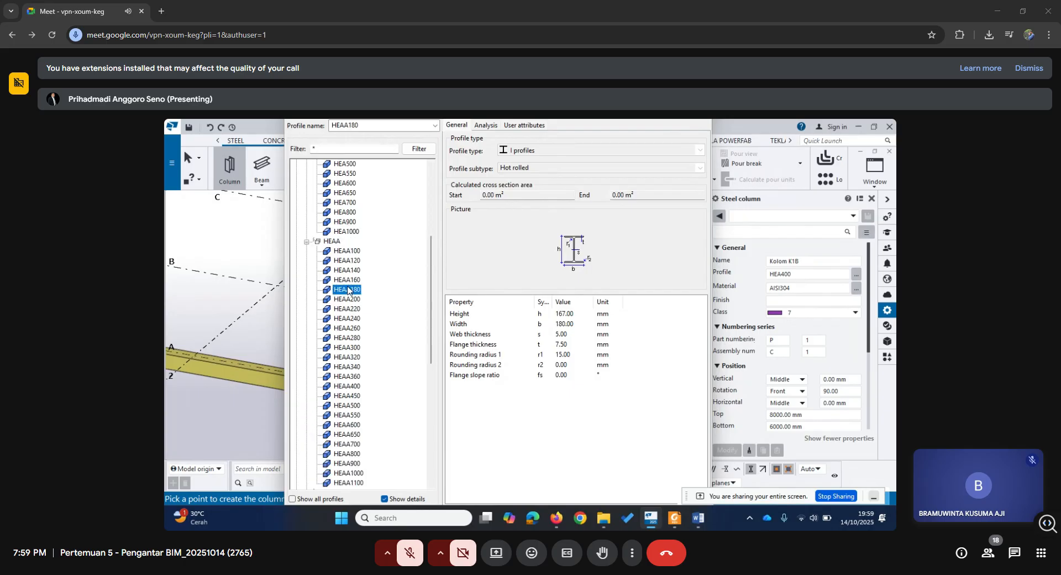
pyautogui.scroll(6, 341, 305)
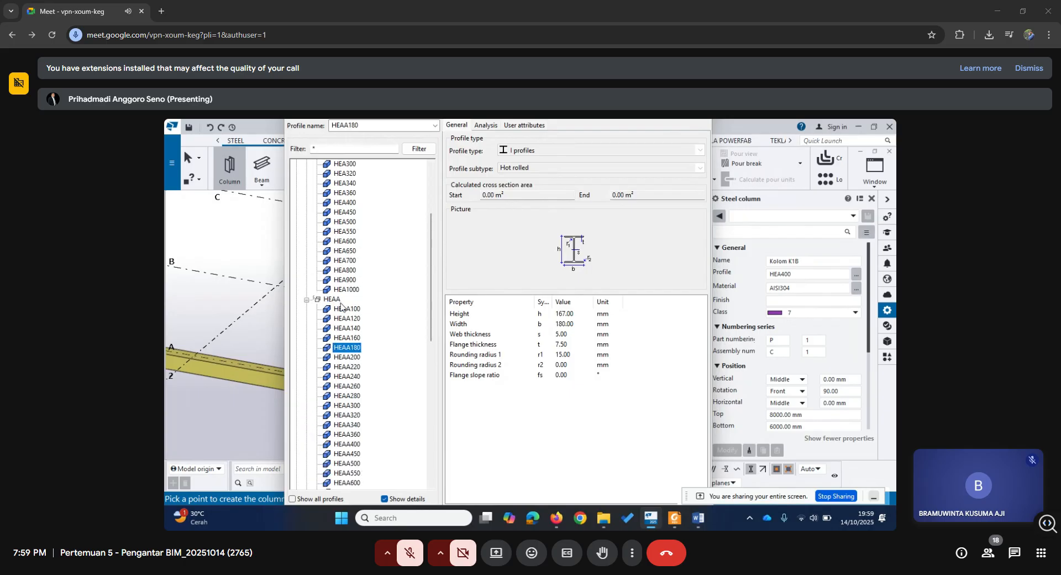
pyautogui.click(345, 251)
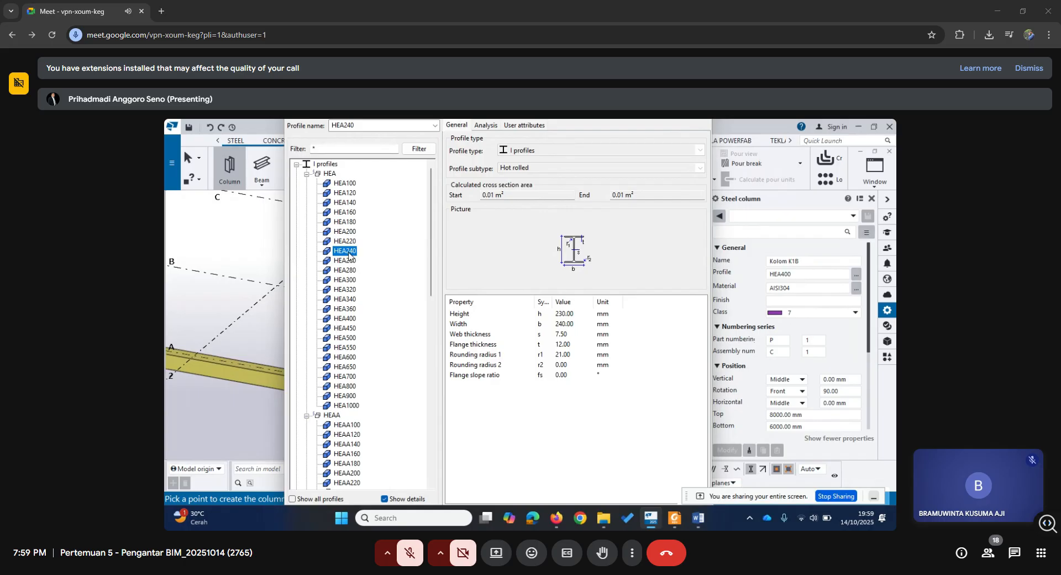
pyautogui.click(351, 456)
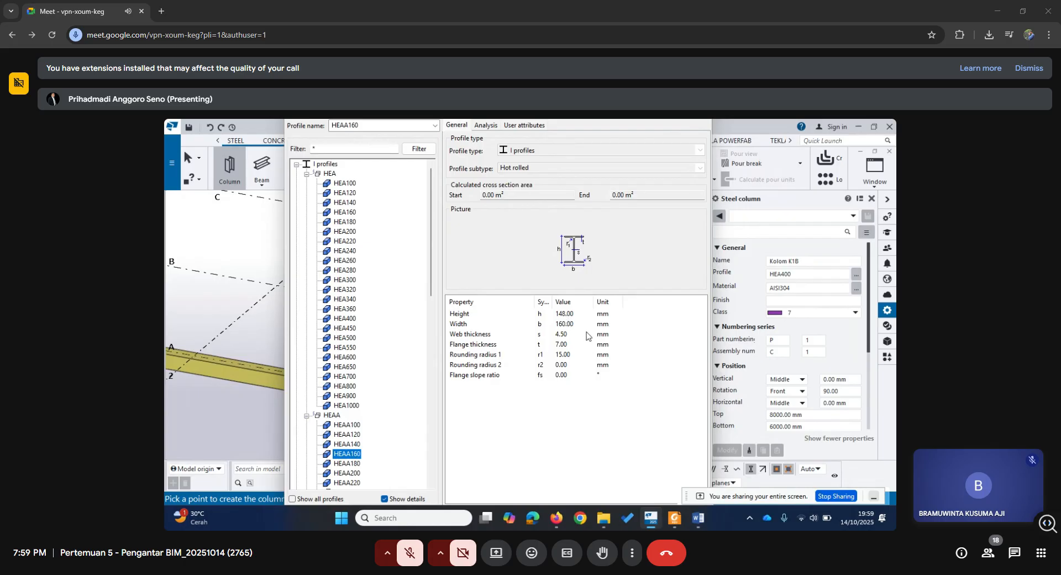
# Choose HEA200 as the steel column's profile and confirm the selection.
pyautogui.click(346, 242)
pyautogui.click(347, 232)
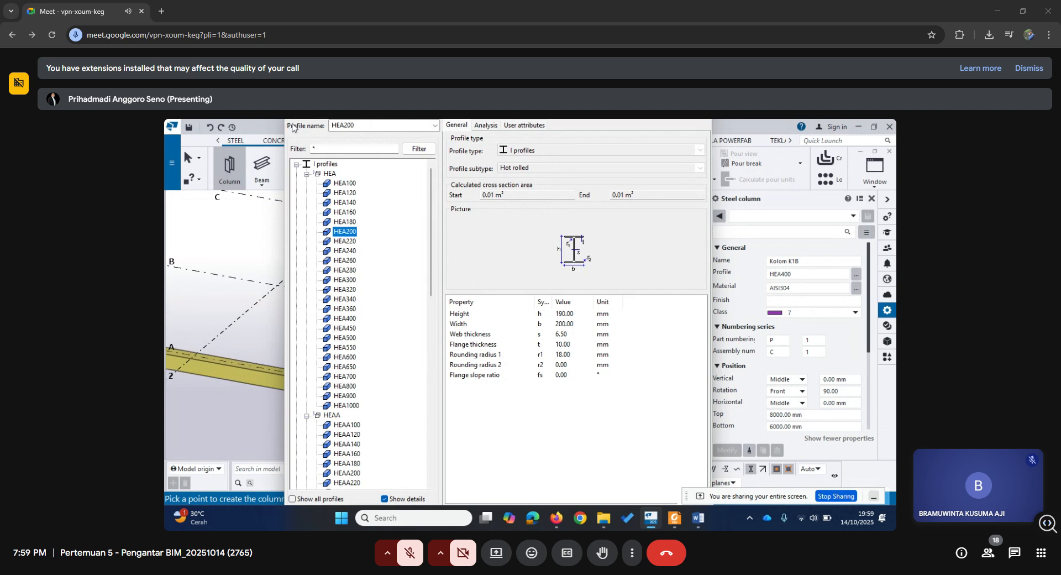
pyautogui.moveTo(284, 161); pyautogui.dragTo(213, 161)
pyautogui.moveTo(327, 128); pyautogui.dragTo(401, 156)
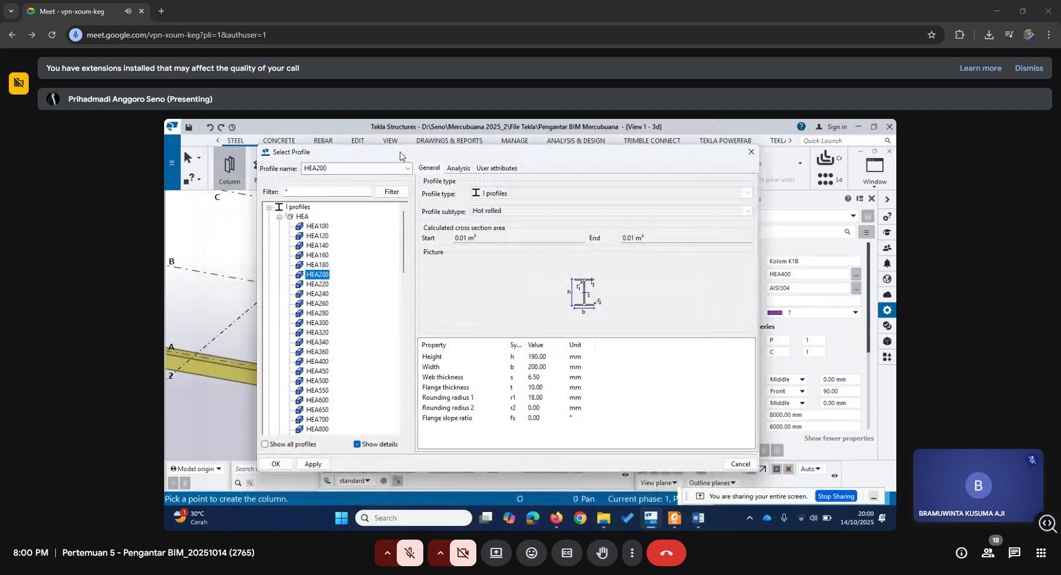
pyautogui.click(275, 464)
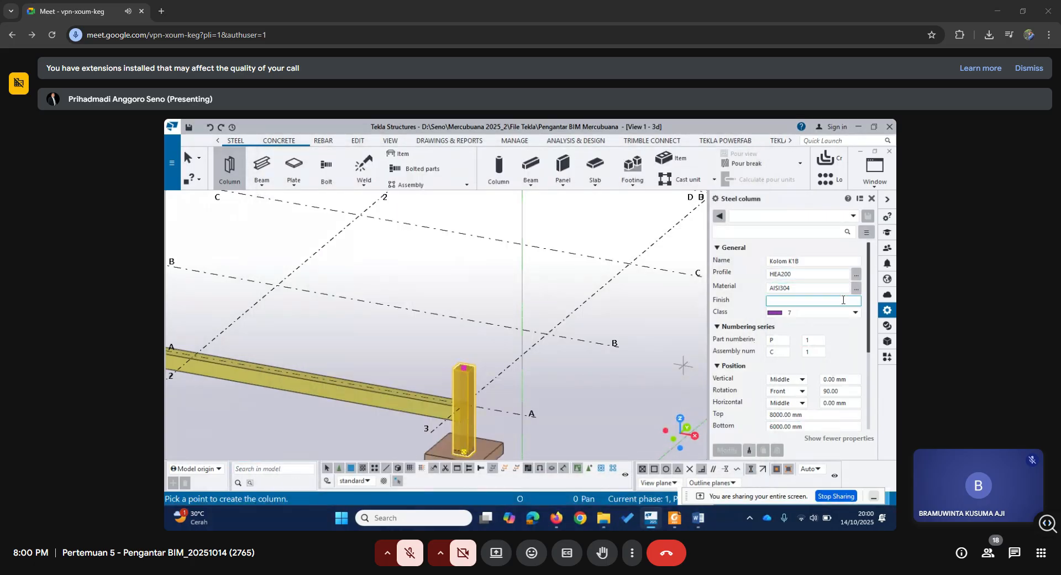
# Set the steel column's bottom level to 1000 mm and place it on the top end point of the concrete column near grids A and 3.
pyautogui.scroll(5, 464, 417)
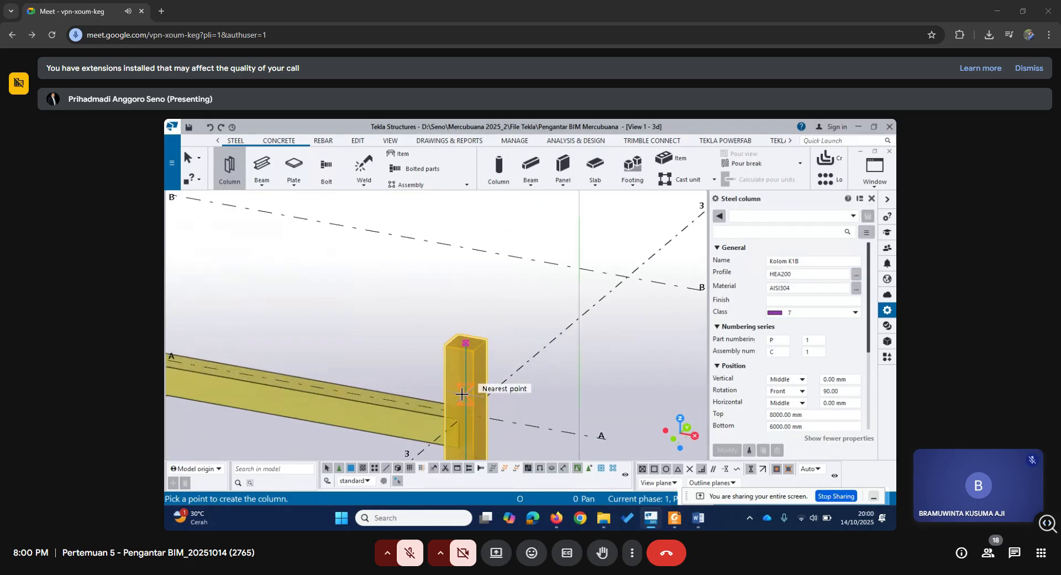
pyautogui.scroll(-5, 463, 393)
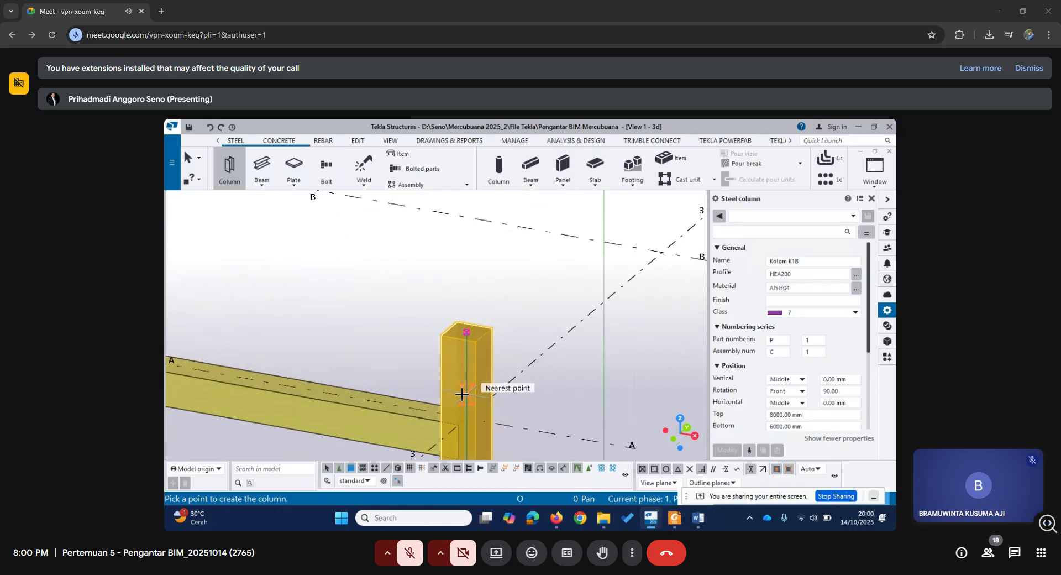
pyautogui.scroll(-2, 493, 394)
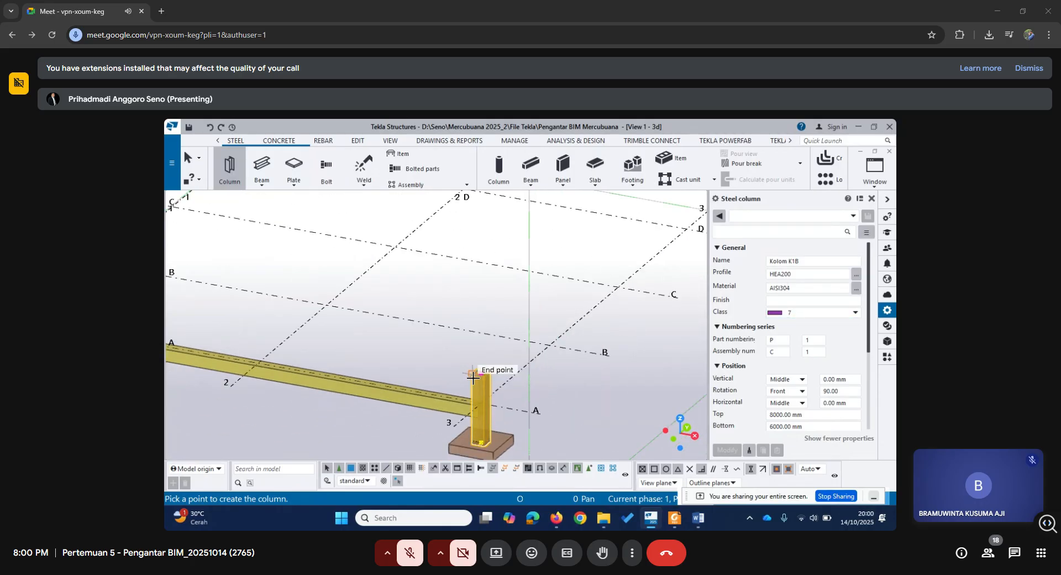
pyautogui.click(768, 425)
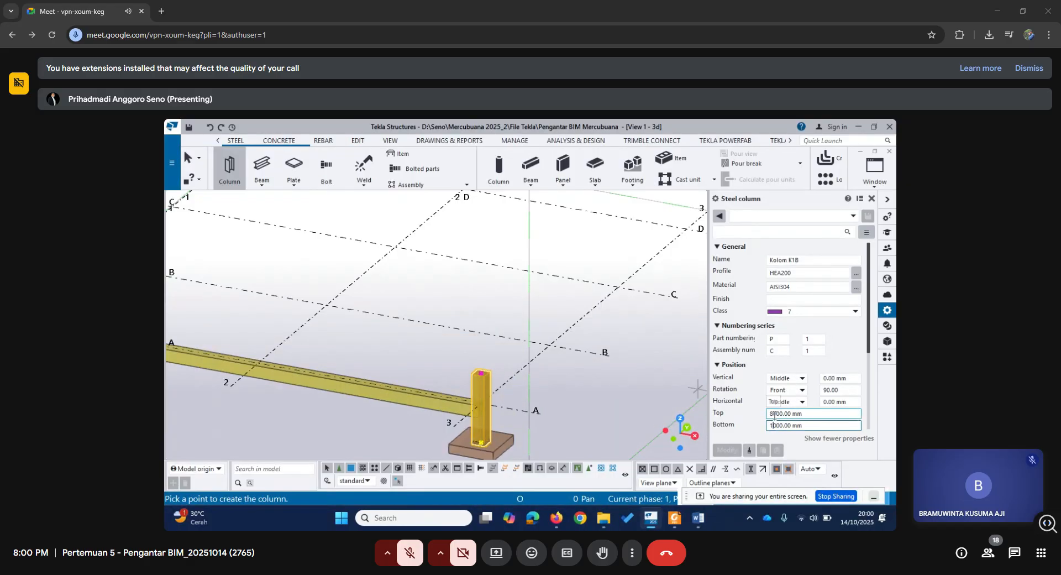
pyautogui.scroll(3, 503, 337)
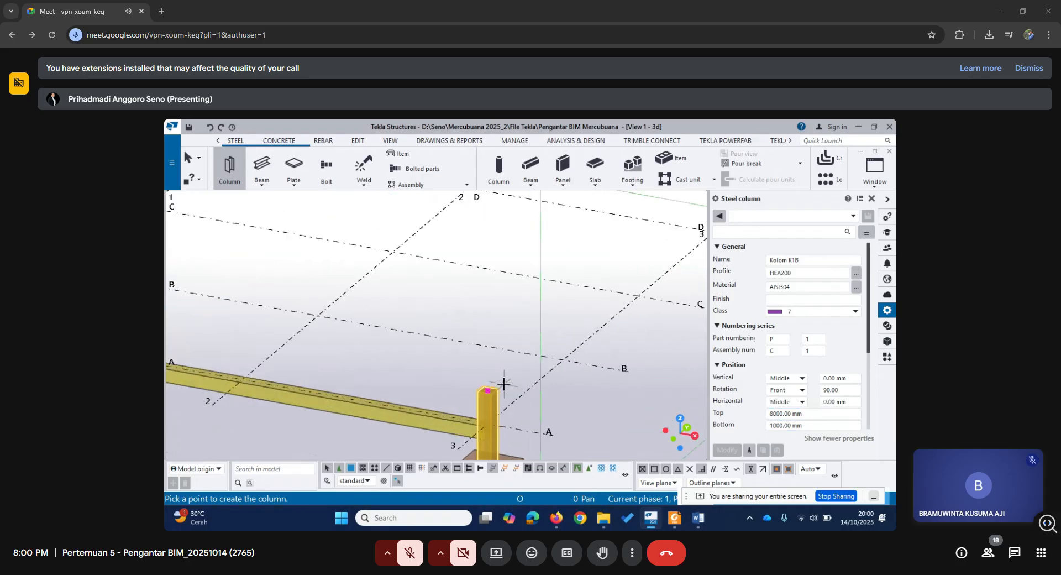
pyautogui.scroll(3, 503, 383)
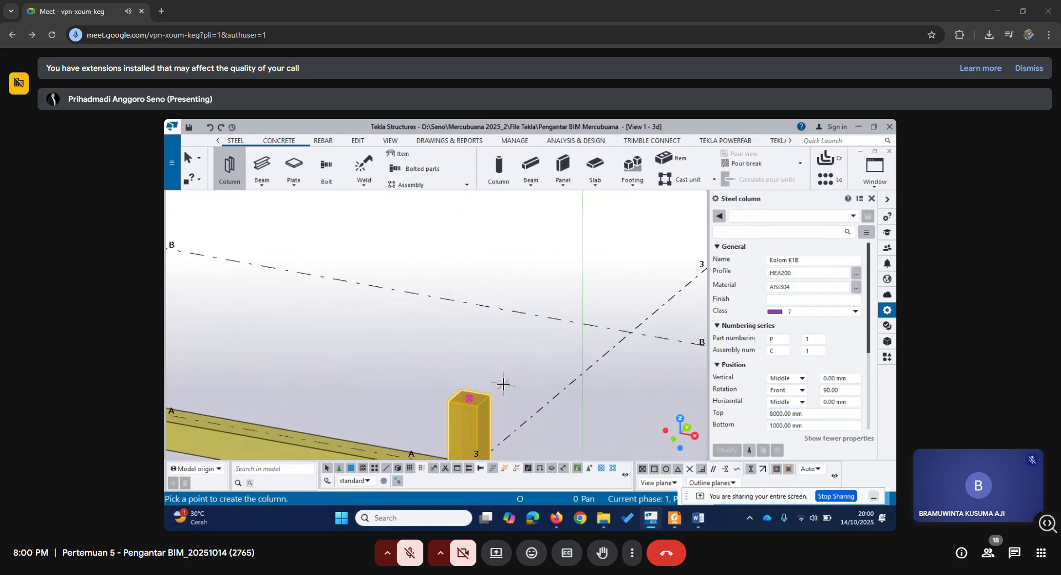
pyautogui.click(463, 398)
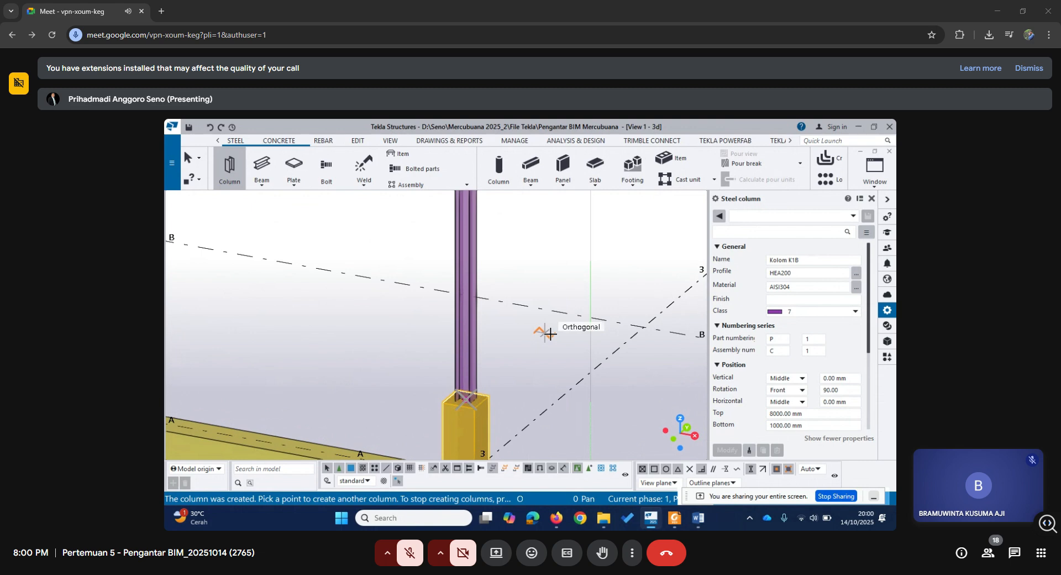
pyautogui.press('Escape')
# Inspect the placed steel column over its full height and select it to review its properties.
pyautogui.scroll(-2, 551, 333)
pyautogui.moveTo(563, 300); pyautogui.dragTo(537, 387, button='middle')
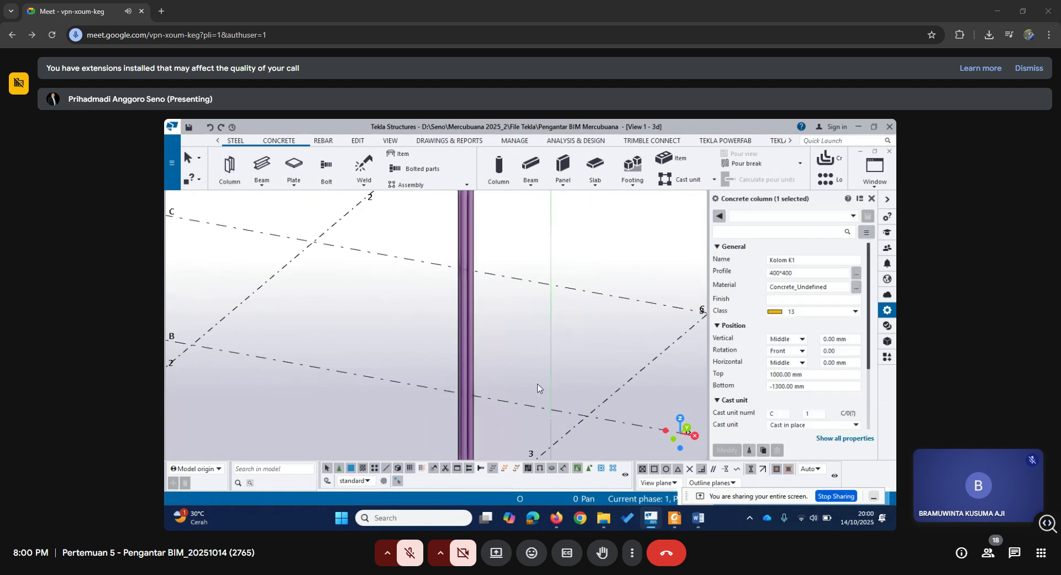
pyautogui.moveTo(516, 283); pyautogui.dragTo(508, 362, button='middle')
pyautogui.scroll(-3, 509, 363)
pyautogui.moveTo(519, 408); pyautogui.dragTo(492, 350, button='middle')
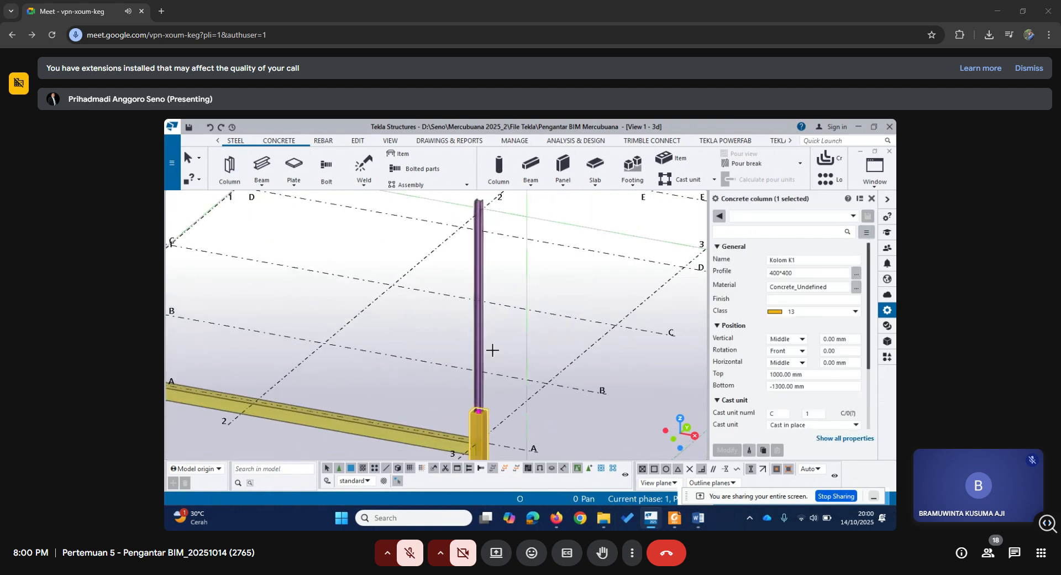
pyautogui.click(480, 352)
pyautogui.scroll(5, 492, 390)
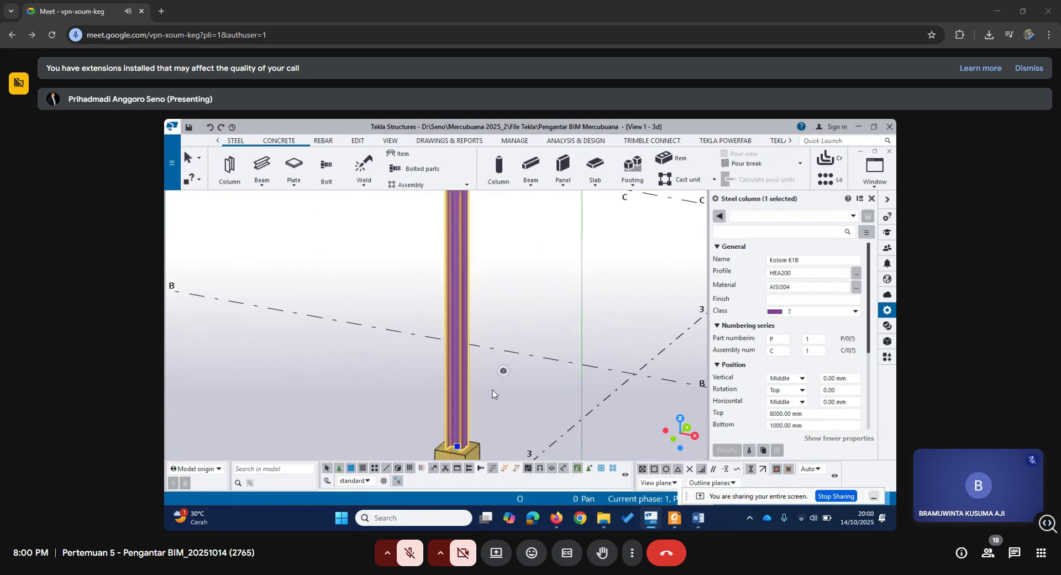
pyautogui.scroll(-4, 508, 412)
# Switch to the Word document and examine the steel frame photo, from the column bases up to the roof connections.
pyautogui.hotkey('alt', 'Tab')
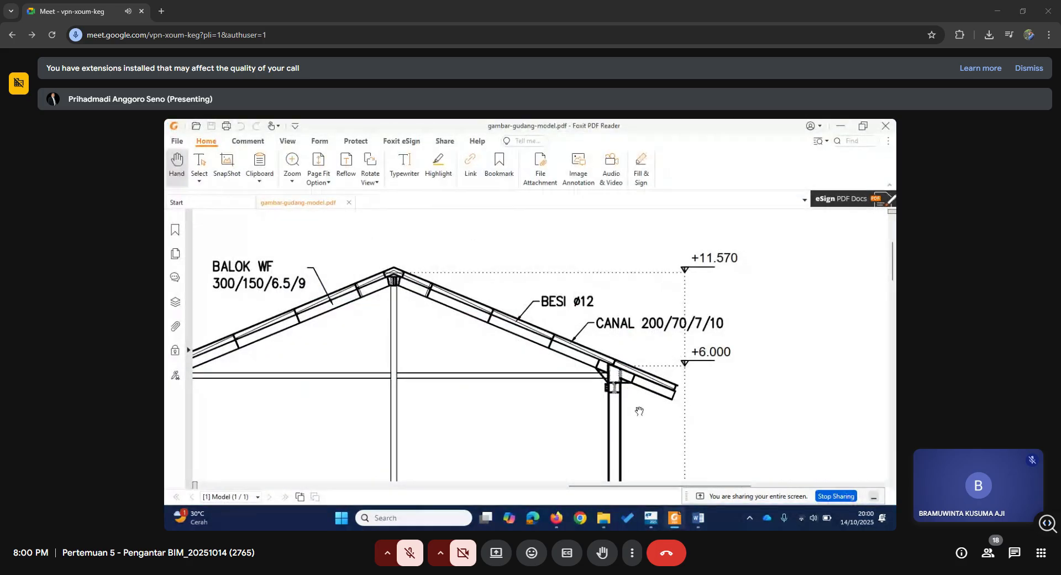
pyautogui.hotkey('alt', 'Tab')
pyautogui.hotkey('alt', 'Tab')
pyautogui.hotkey('alt', 'Tab')
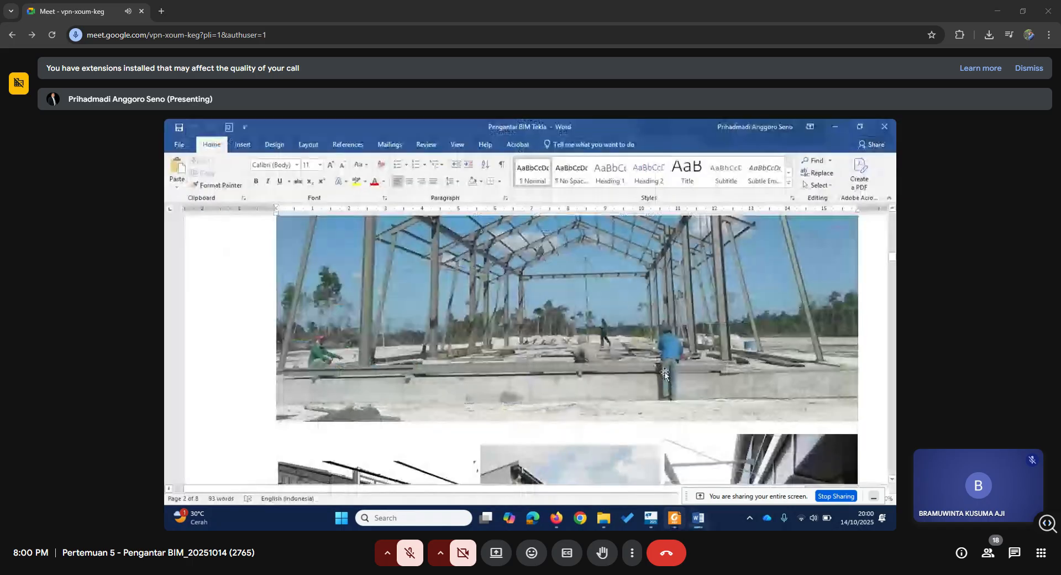
pyautogui.scroll(4, 663, 363)
pyautogui.scroll(1, 663, 363)
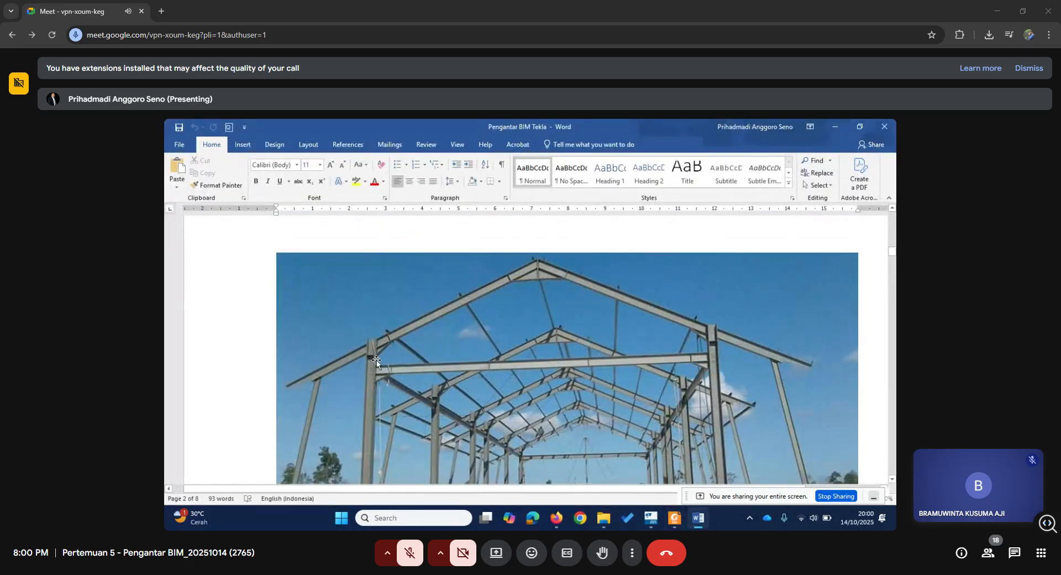
pyautogui.keyDown('ctrl'); pyautogui.scroll(5, 370, 377); pyautogui.keyUp('ctrl')
pyautogui.scroll(-5, 460, 408)
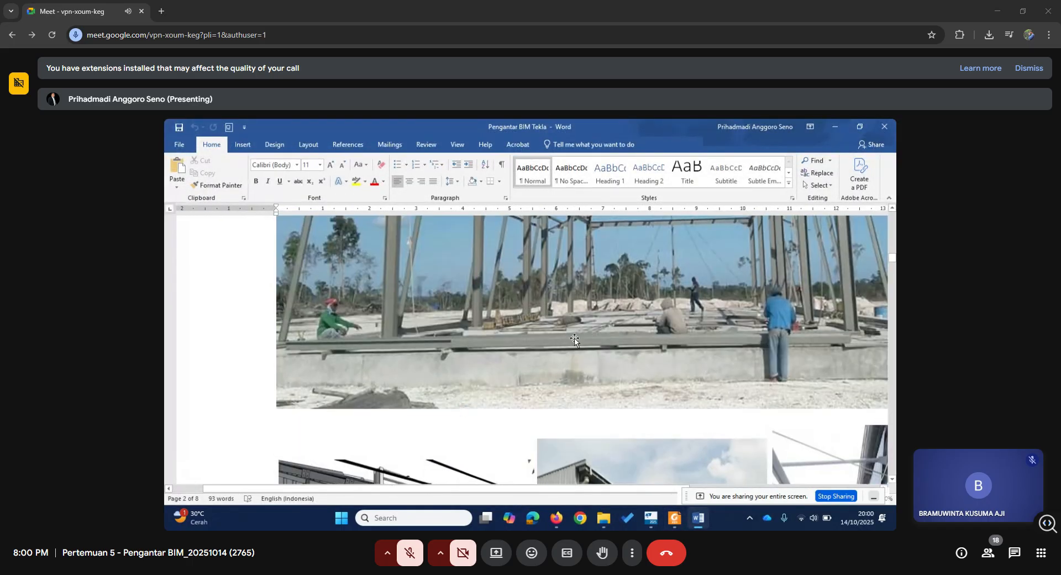
pyautogui.scroll(5, 497, 411)
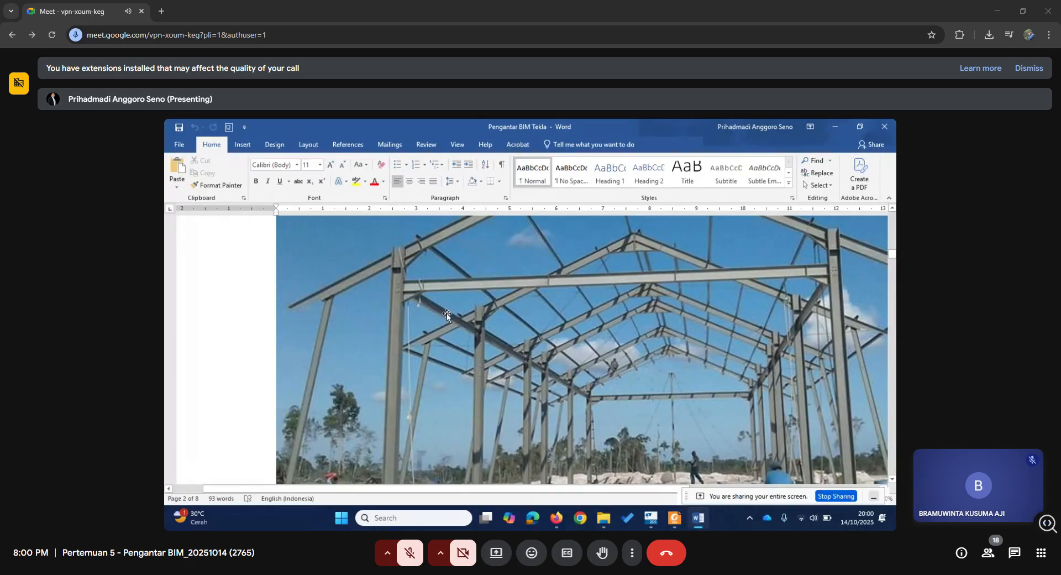
pyautogui.scroll(3, 409, 348)
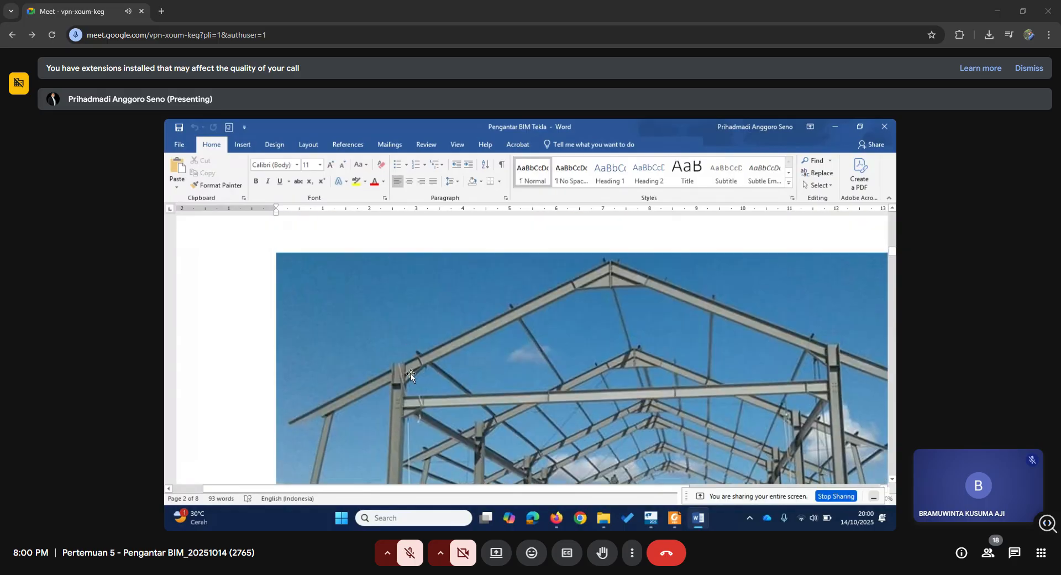
# Compare the photographed frame's roof connections with its column bases, focusing on the joint where the beam meets the column.
pyautogui.scroll(-3, 406, 392)
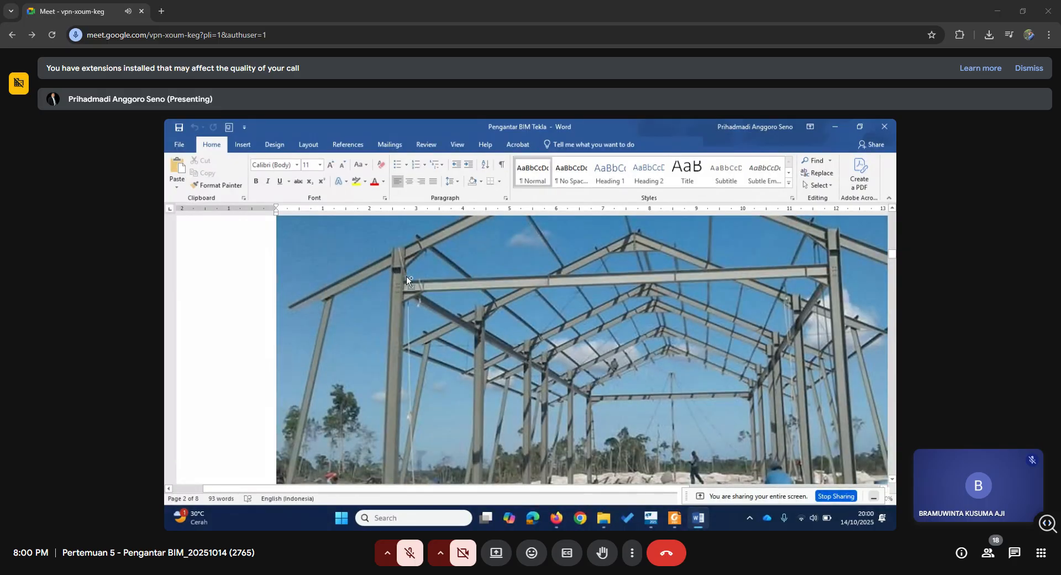
pyautogui.keyDown('ctrl'); pyautogui.scroll(3, 407, 280); pyautogui.keyUp('ctrl')
pyautogui.scroll(-5, 399, 354)
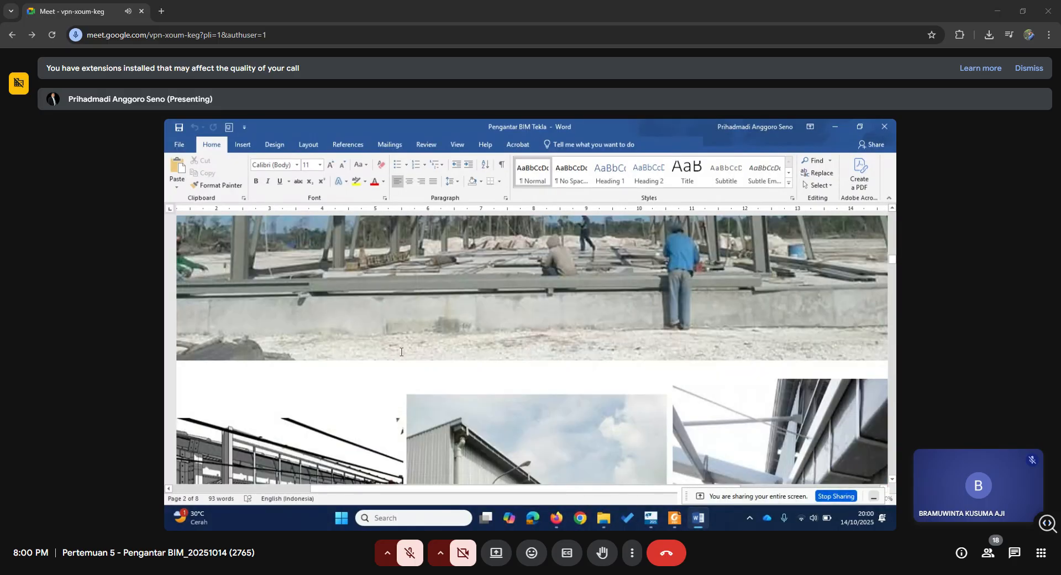
pyautogui.scroll(2, 401, 354)
pyautogui.scroll(3, 401, 353)
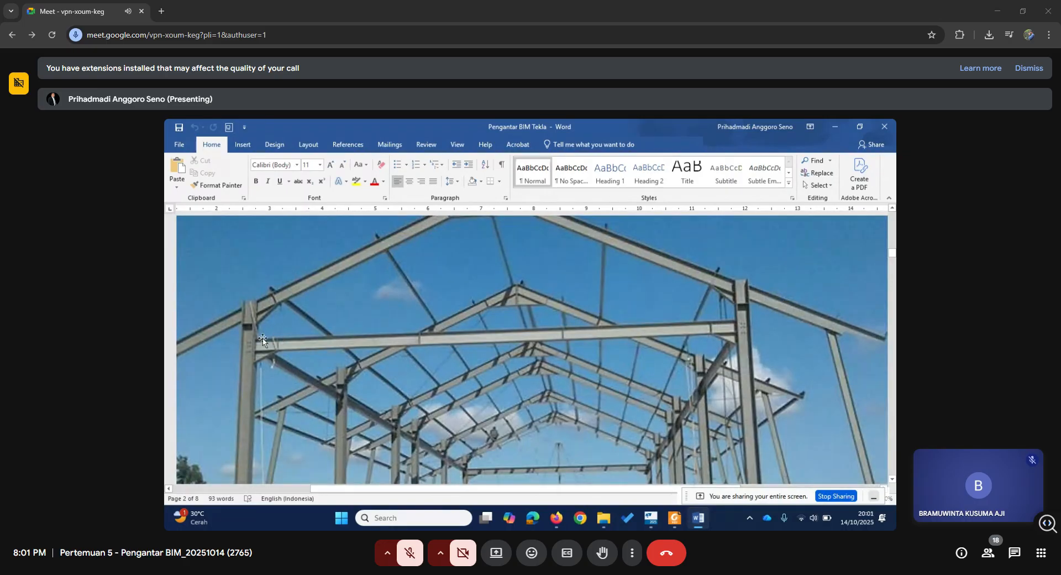
# Switch back to Tekla Structures and review the selected steel column's position properties.
pyautogui.hotkey('alt', 'Tab')
pyautogui.hotkey('alt', 'Tab')
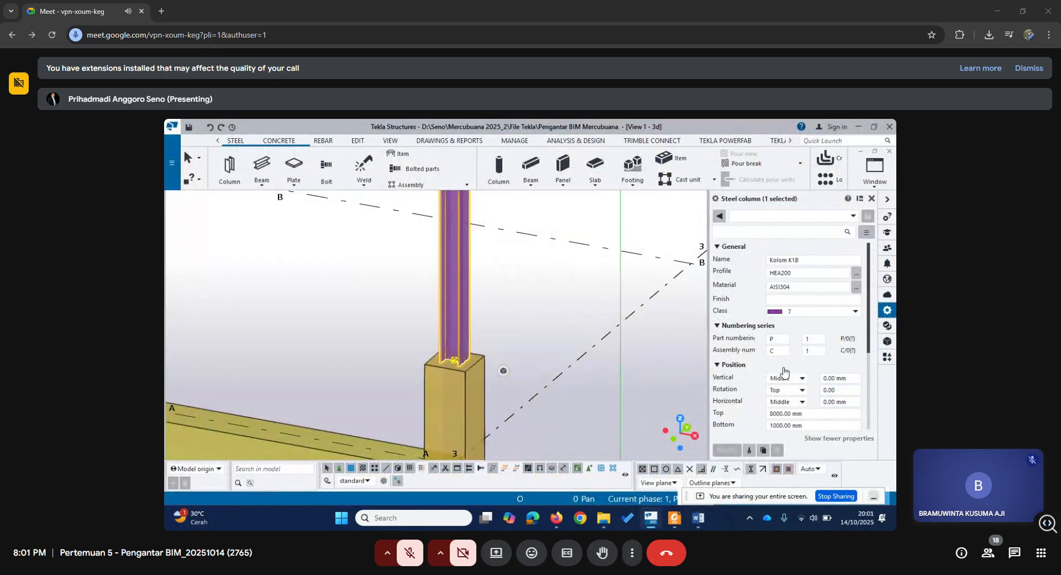
pyautogui.scroll(-3, 779, 398)
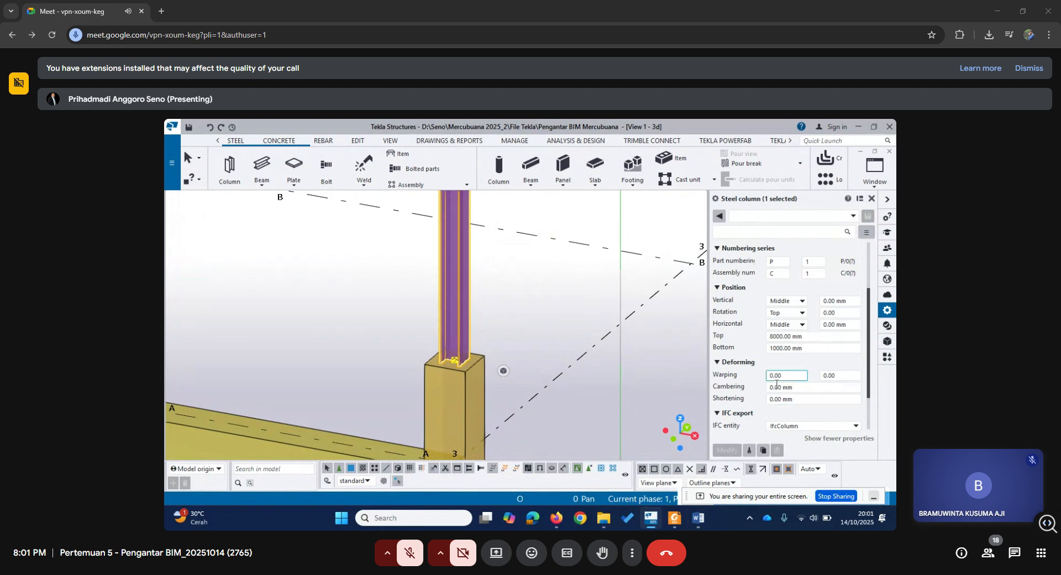
pyautogui.rightClick(520, 332)
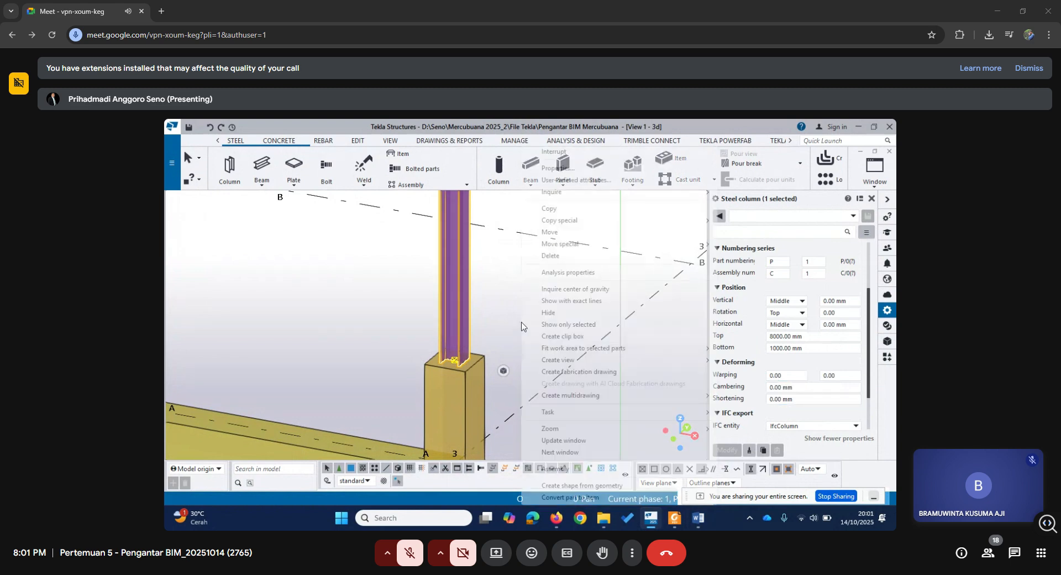
pyautogui.click(571, 152)
pyautogui.scroll(3, 852, 343)
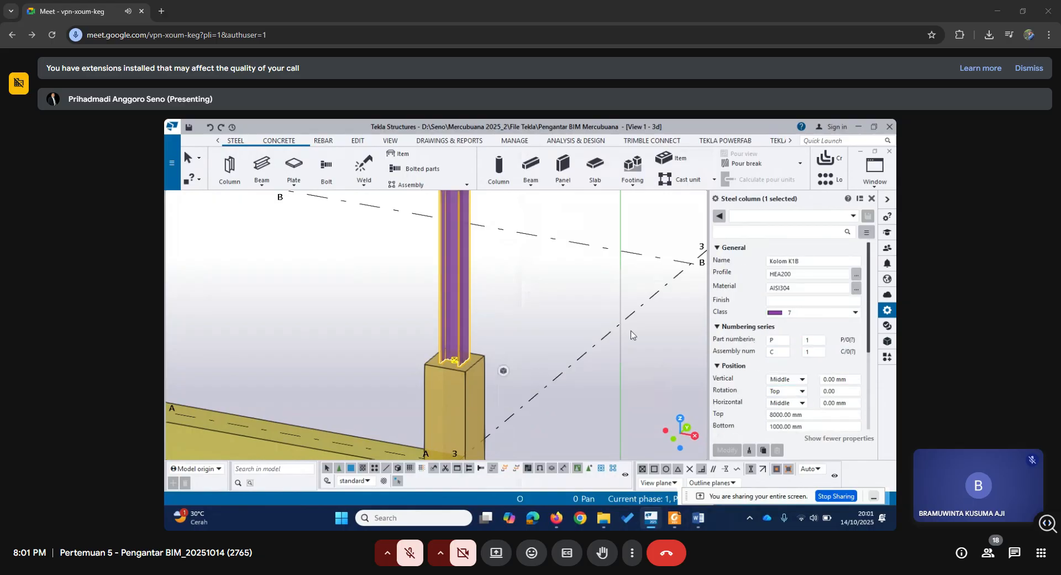
# Set the steel column's rotation to Back and check its orientation on the concrete column.
pyautogui.click(824, 391)
pyautogui.write('9')
pyautogui.click(727, 450)
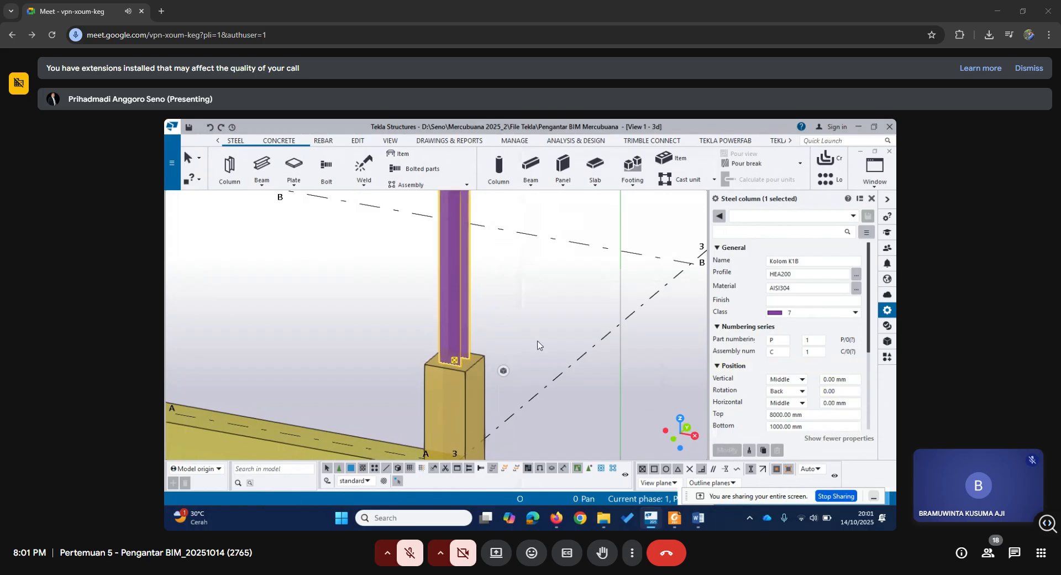
pyautogui.moveTo(549, 339); pyautogui.dragTo(490, 341, button='middle')
pyautogui.scroll(-3, 504, 345)
pyautogui.moveTo(371, 346); pyautogui.dragTo(513, 315, button='middle')
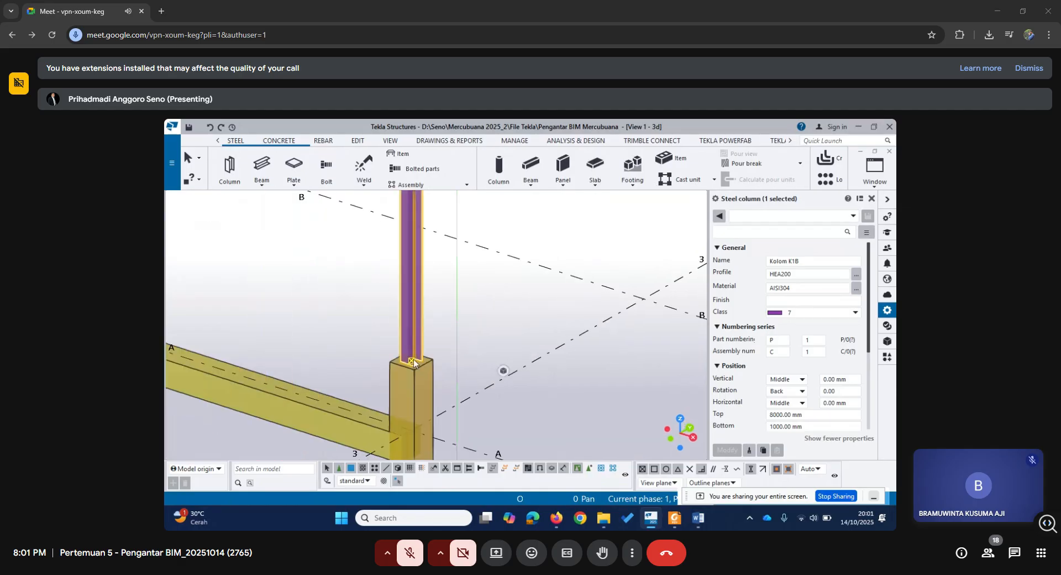
pyautogui.scroll(3, 414, 362)
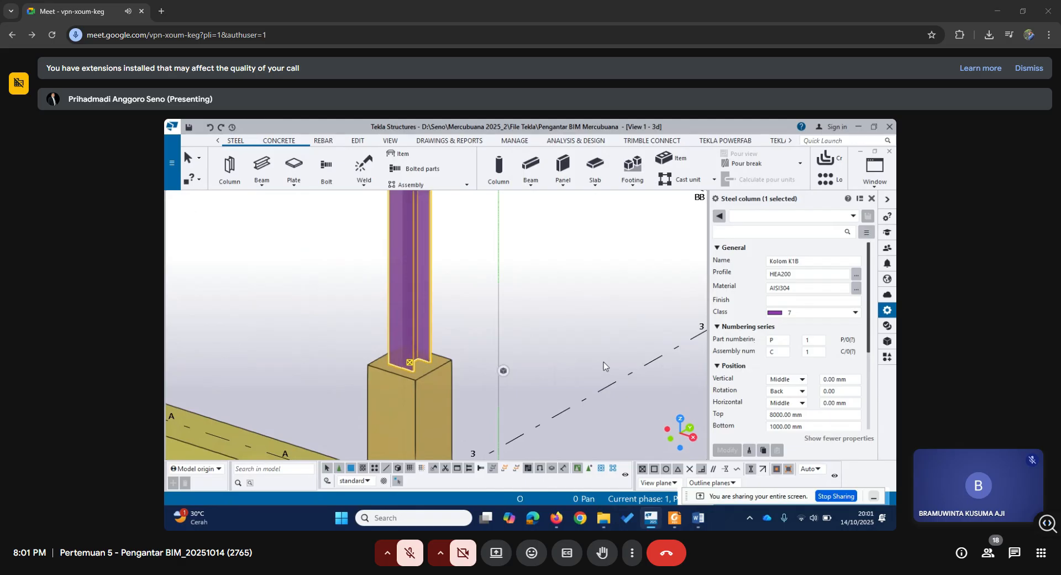
# Change the steel column's rotation to Below, apply the modification and inspect the column up to its top end.
pyautogui.click(829, 391)
pyautogui.write('9')
pyautogui.click(724, 452)
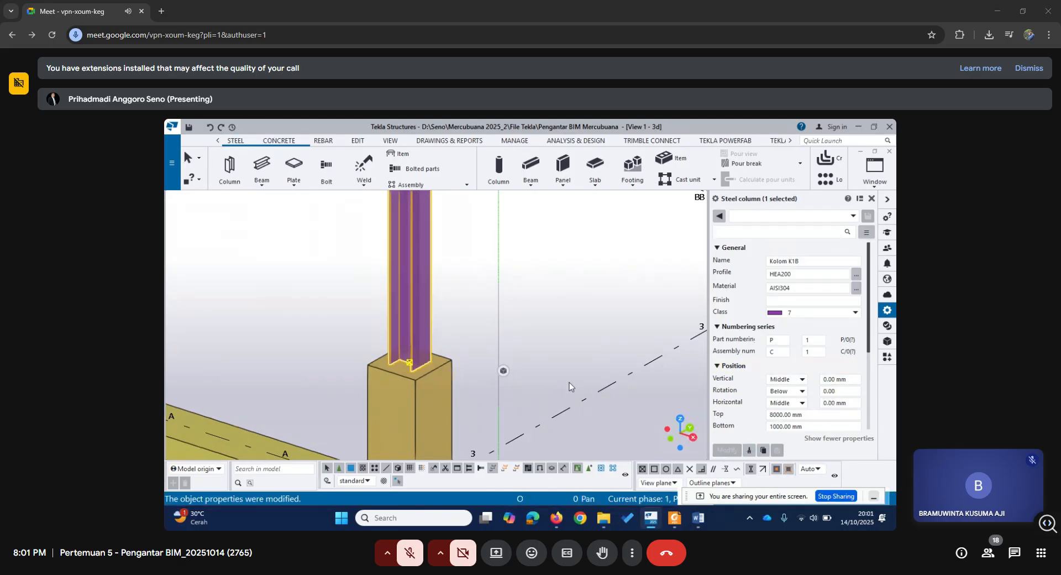
pyautogui.scroll(-4, 534, 300)
pyautogui.moveTo(552, 264); pyautogui.dragTo(554, 376, button='middle')
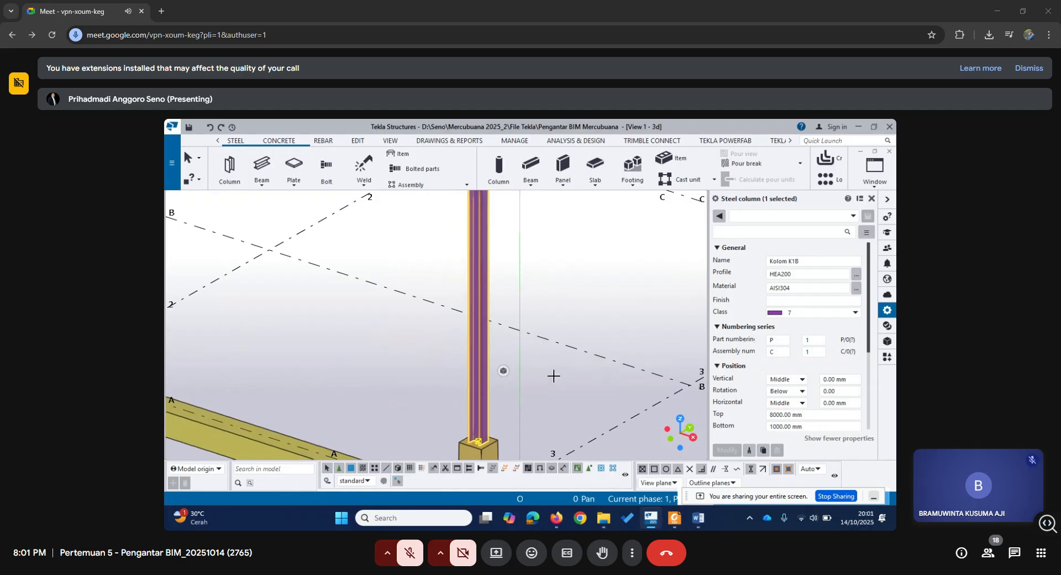
pyautogui.scroll(-2, 563, 336)
pyautogui.moveTo(564, 338); pyautogui.dragTo(571, 409, button='middle')
pyautogui.scroll(-2, 604, 359)
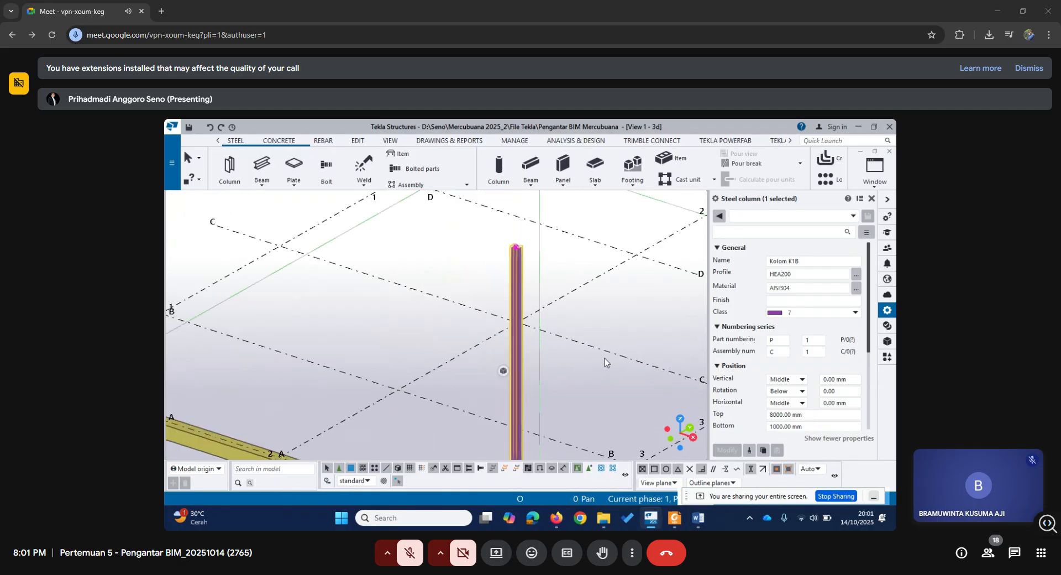
# Check the GRID 1 and GRID 3 elevation views and fit the work area to the entire model.
pyautogui.click(875, 169)
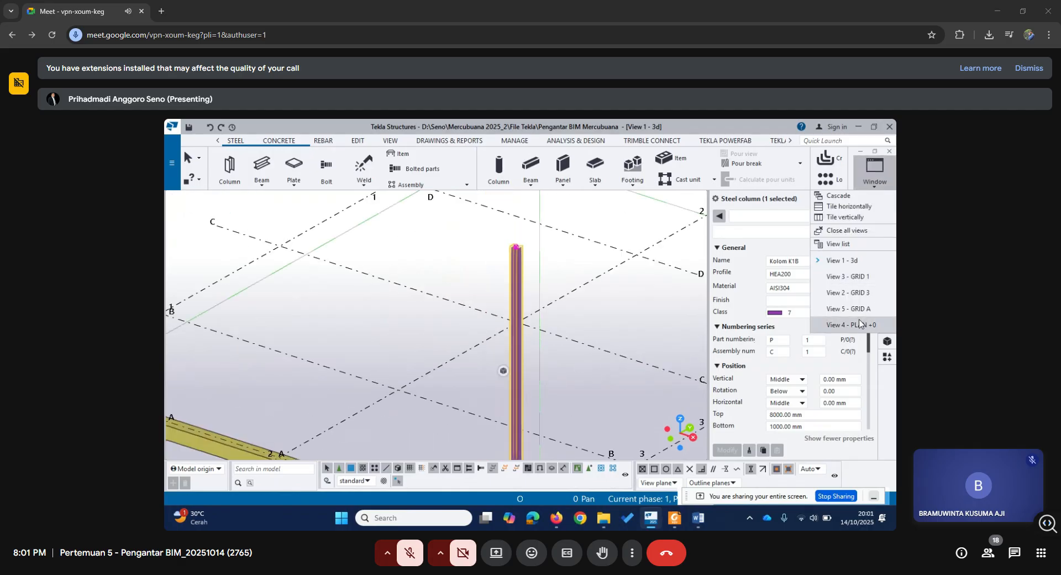
pyautogui.click(864, 277)
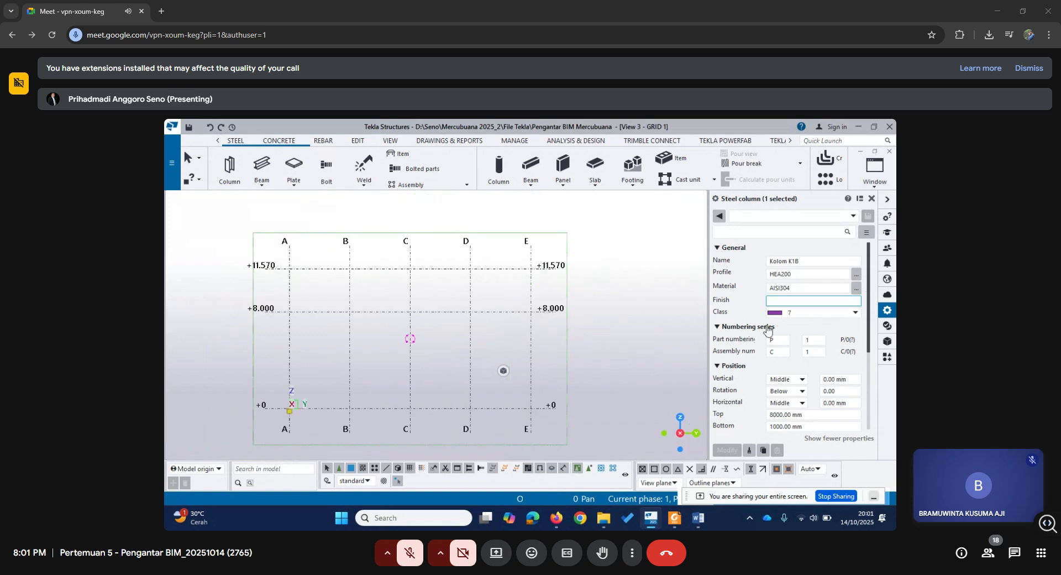
pyautogui.click(875, 169)
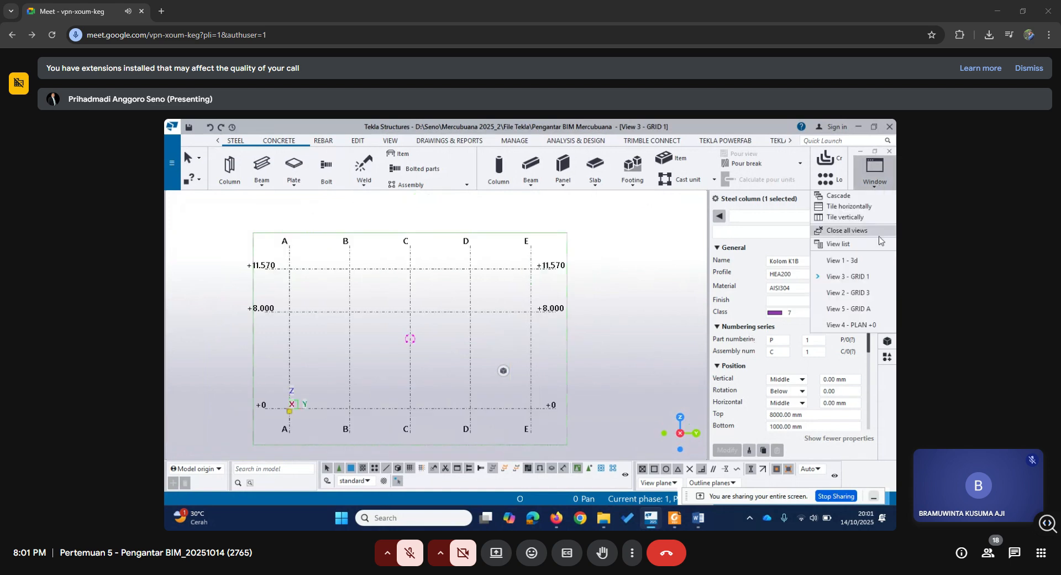
pyautogui.click(861, 294)
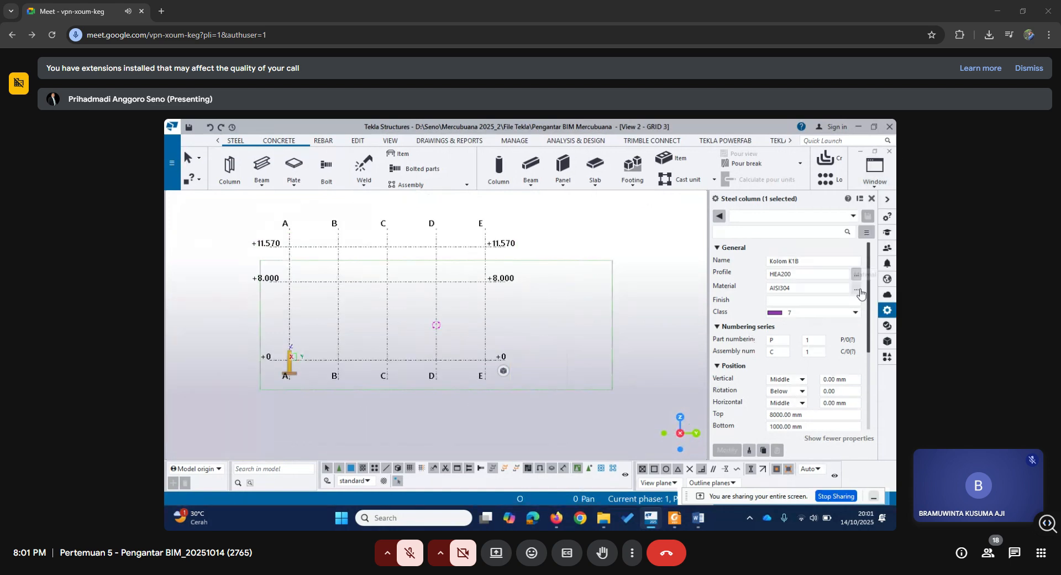
pyautogui.click(876, 174)
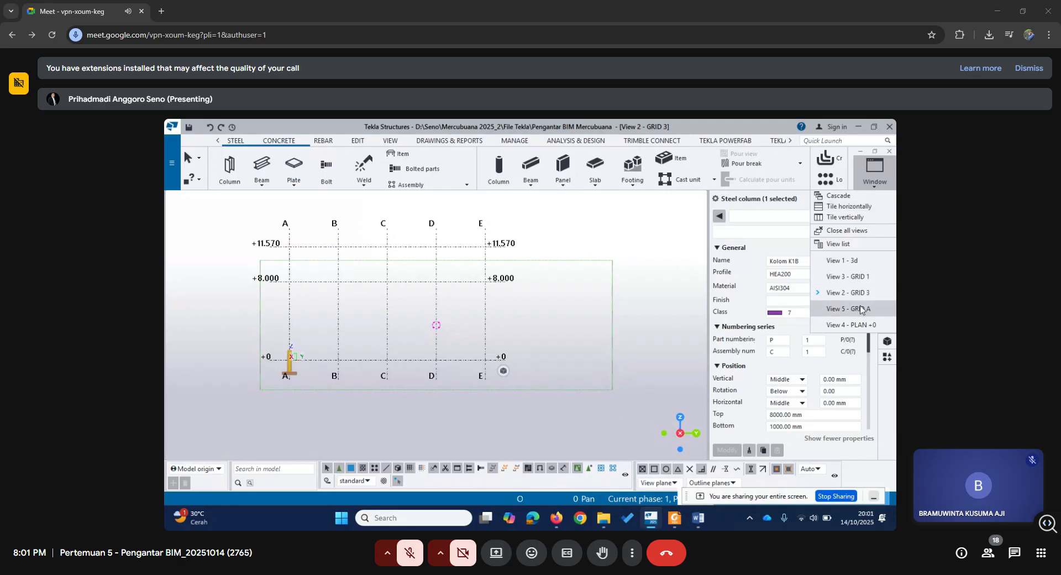
pyautogui.rightClick(575, 263)
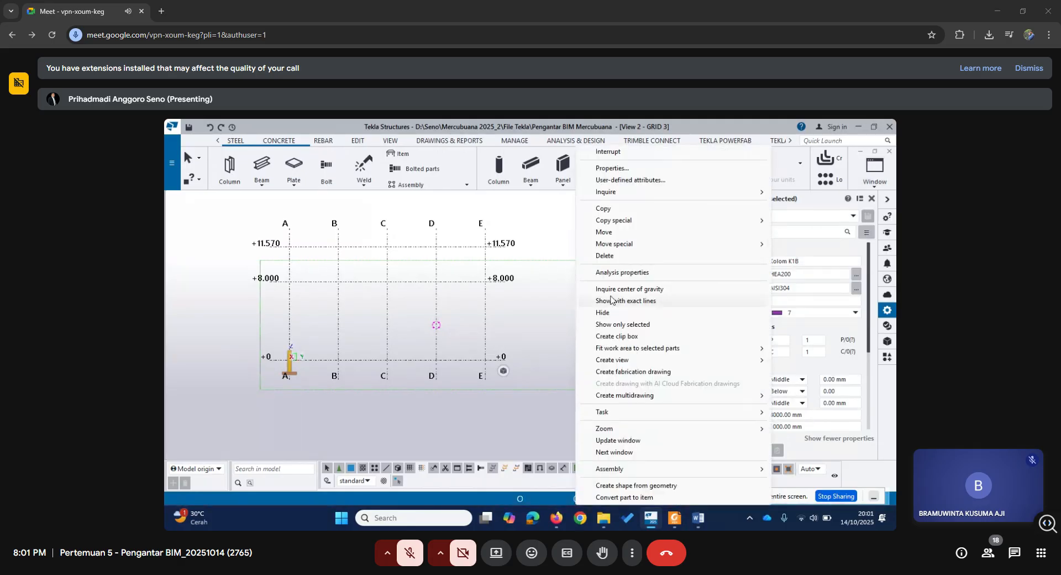
pyautogui.click(553, 260)
pyautogui.rightClick(553, 261)
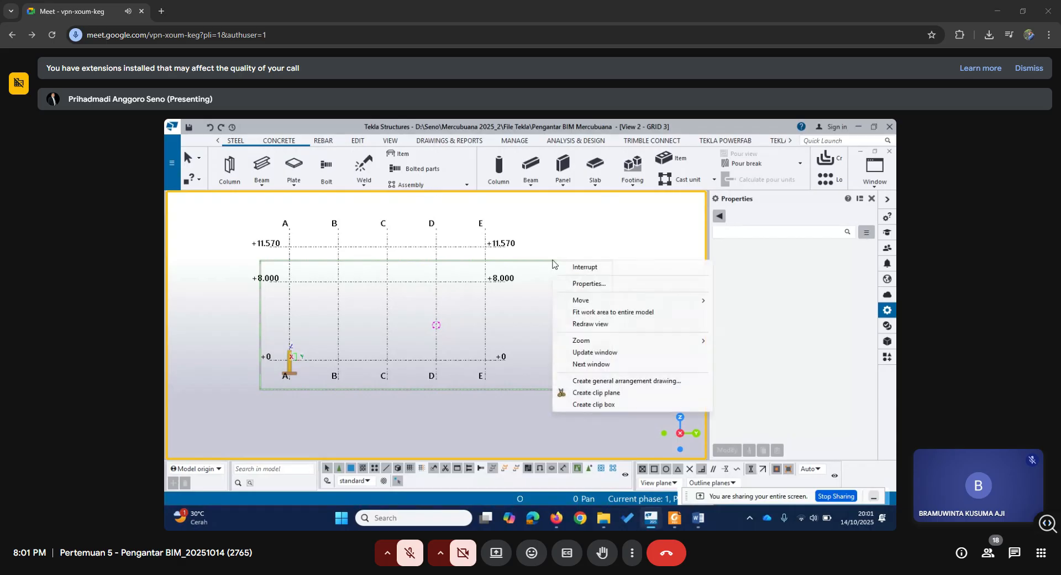
pyautogui.click(601, 311)
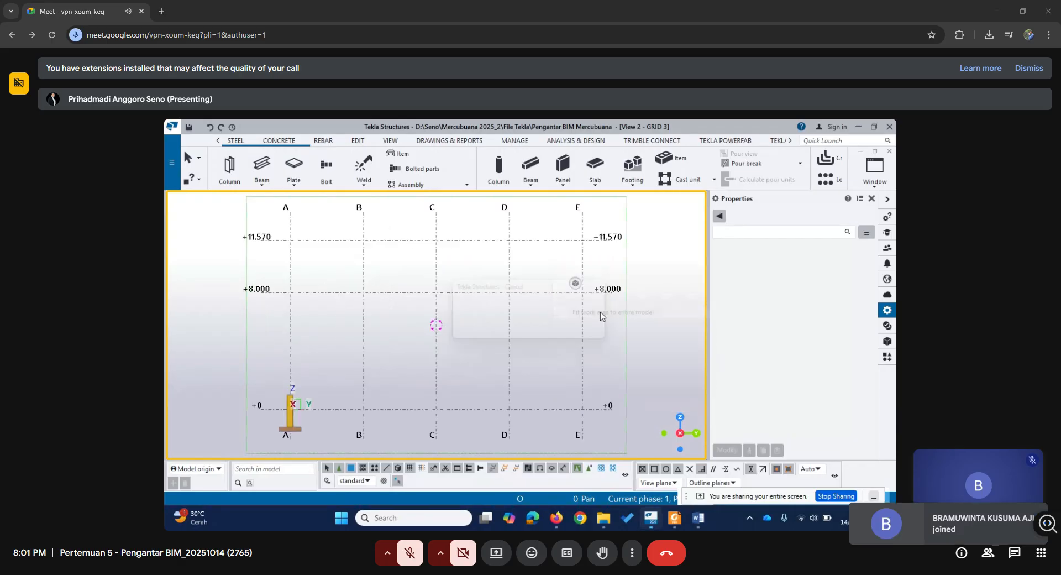
# Open the GRID A elevation view and examine the steel column's height against the +8.000 level.
pyautogui.click(875, 166)
pyautogui.click(861, 314)
pyautogui.scroll(-4, 554, 365)
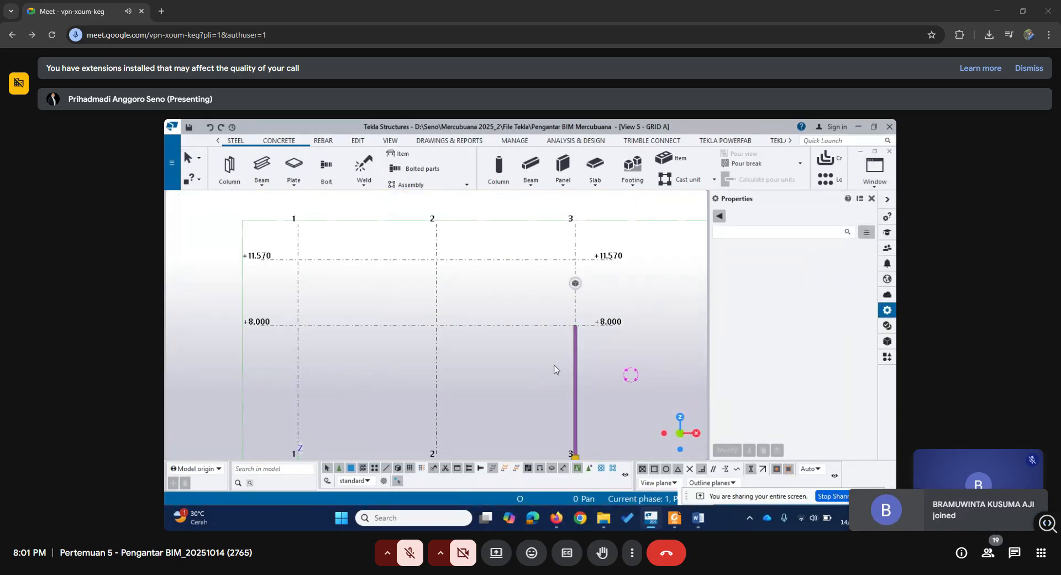
pyautogui.moveTo(587, 392); pyautogui.dragTo(591, 419, button='middle')
pyautogui.scroll(3, 563, 386)
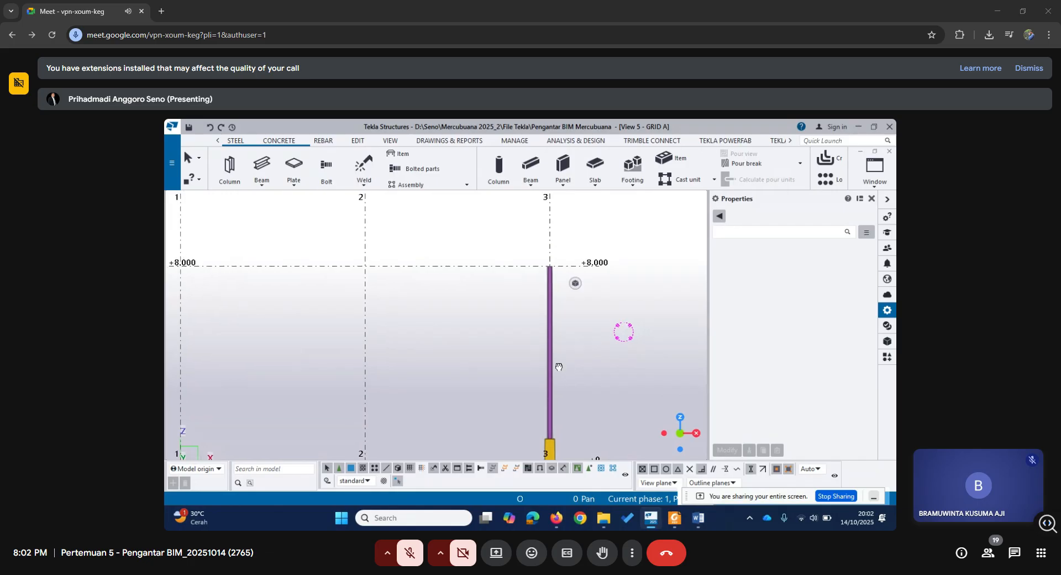
pyautogui.moveTo(556, 366); pyautogui.dragTo(516, 336, button='middle')
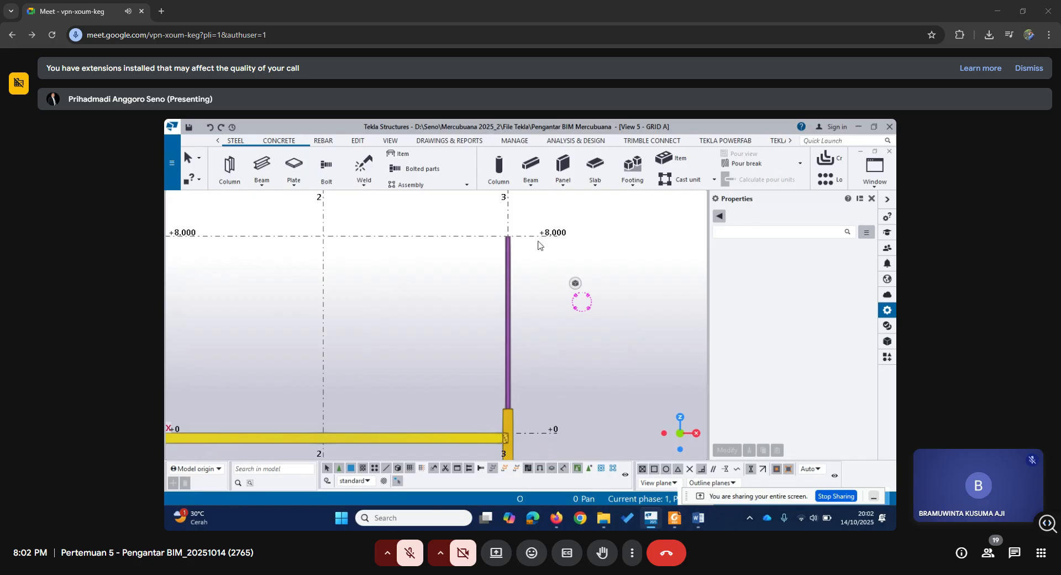
pyautogui.moveTo(525, 282); pyautogui.dragTo(543, 304, button='middle')
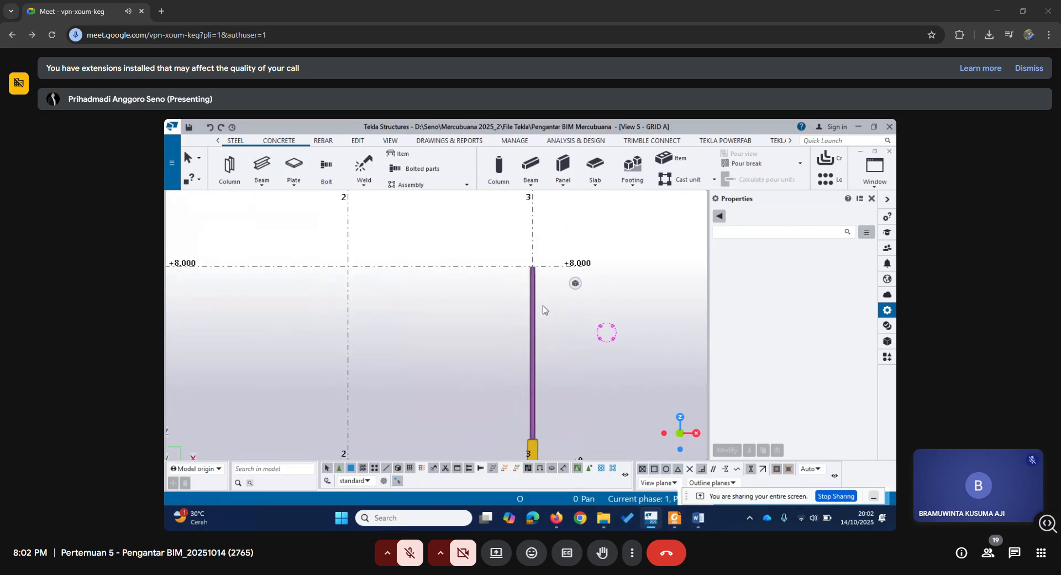
# Select the steel column on grid 3 and set its top level to 7000 mm.
pyautogui.click(538, 302)
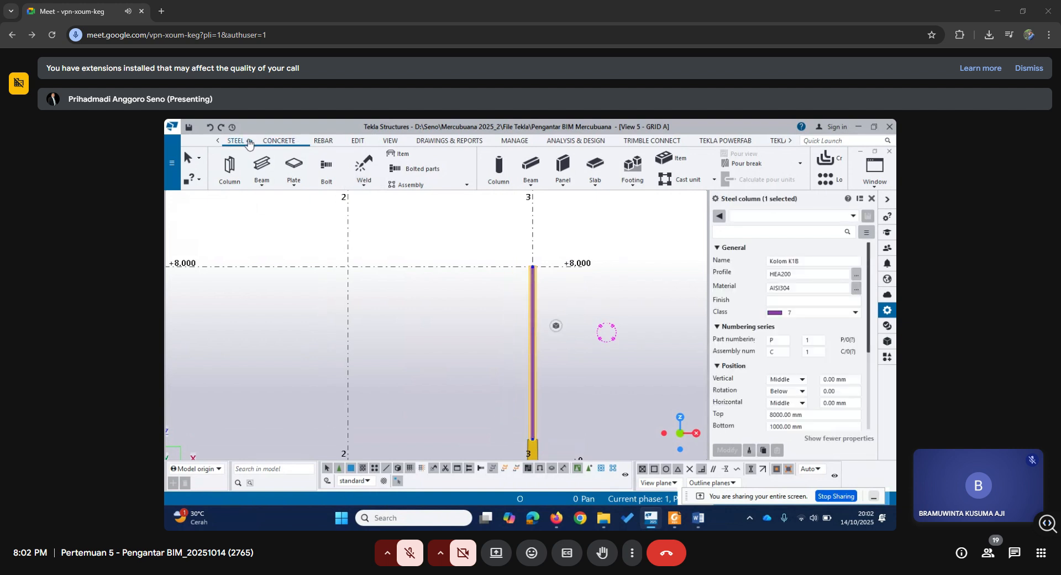
pyautogui.moveTo(599, 370)
pyautogui.mouseDown(button='middle')
pyautogui.moveTo(603, 322)
pyautogui.moveTo(596, 352)
pyautogui.mouseUp(button='middle')
pyautogui.scroll(1, 593, 352)
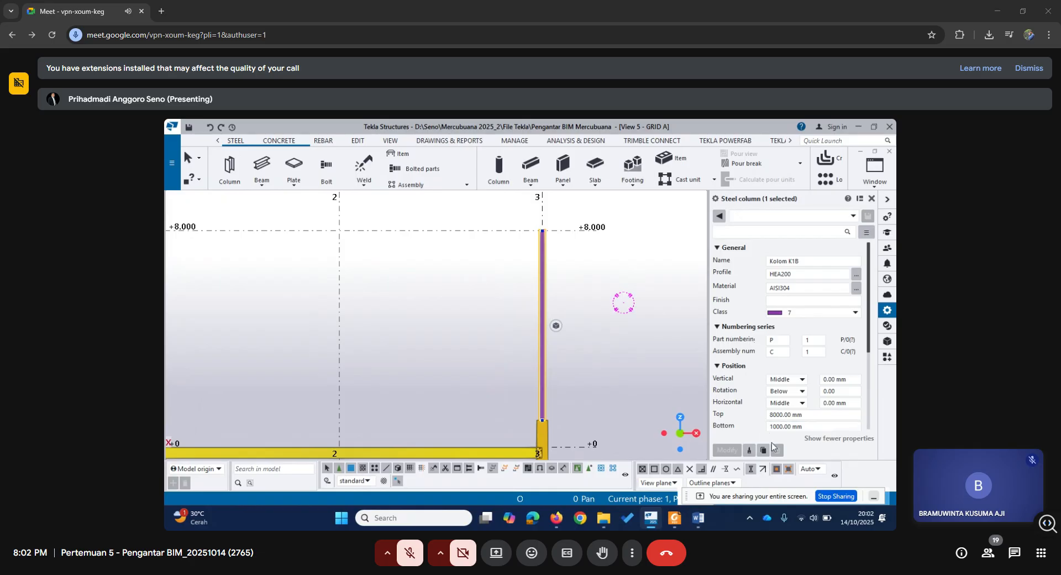
pyautogui.click(772, 415)
pyautogui.press('Delete')
pyautogui.write('7')
pyautogui.click(718, 450)
# Return to the 3D view and inspect the steel column above the concrete column at grids A and 3.
pyautogui.click(875, 171)
pyautogui.click(842, 261)
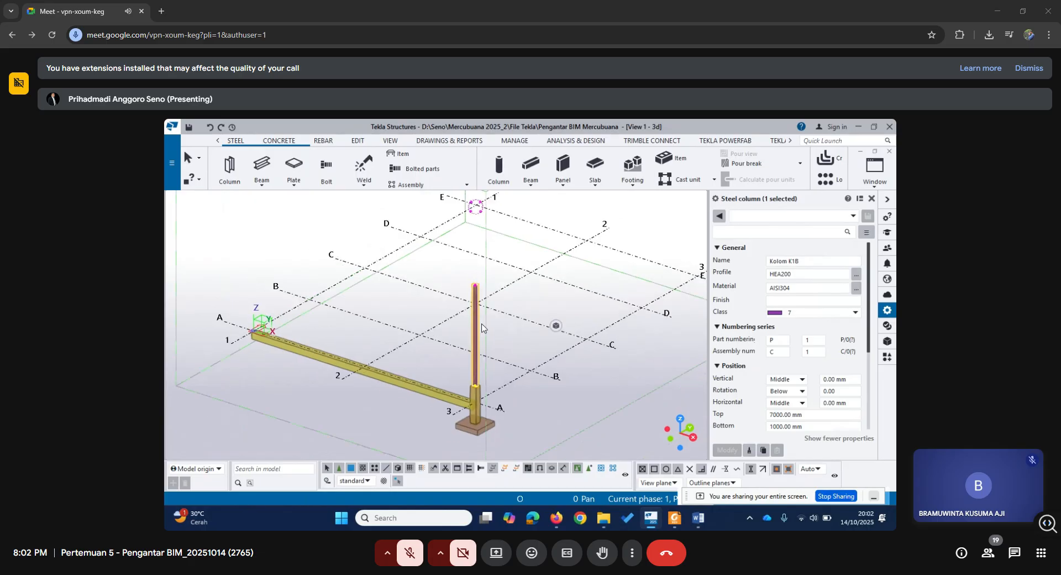
pyautogui.scroll(2, 485, 341)
pyautogui.keyDown('ctrl'); pyautogui.moveTo(486, 363); pyautogui.dragTo(439, 375, button='middle'); pyautogui.keyUp('ctrl')
pyautogui.scroll(-2, 503, 365)
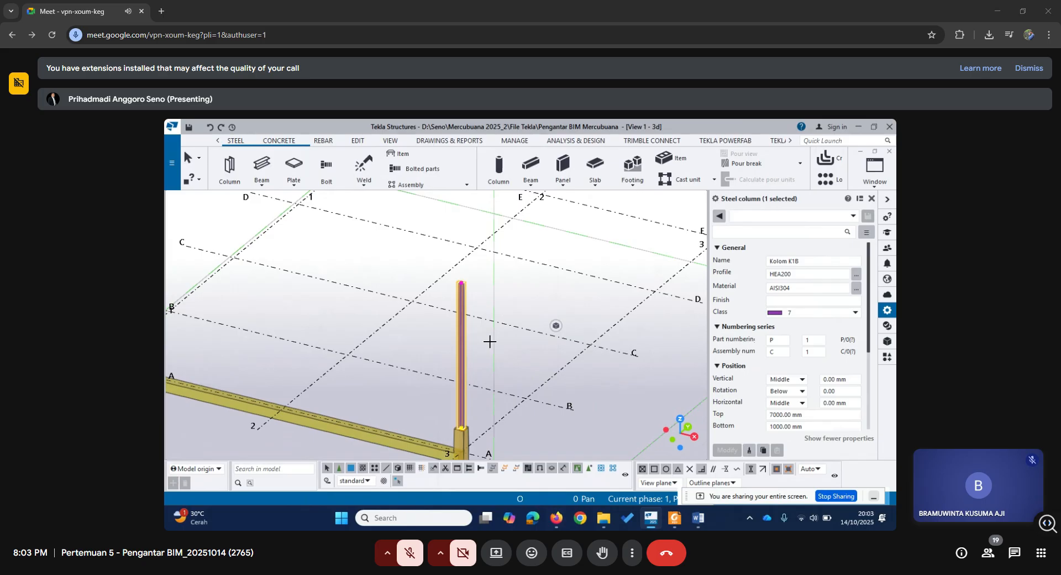
# Place an upper steel column segment with top level 8000 mm and bottom level 7000 mm on the existing column's upper end point.
pyautogui.click(229, 168)
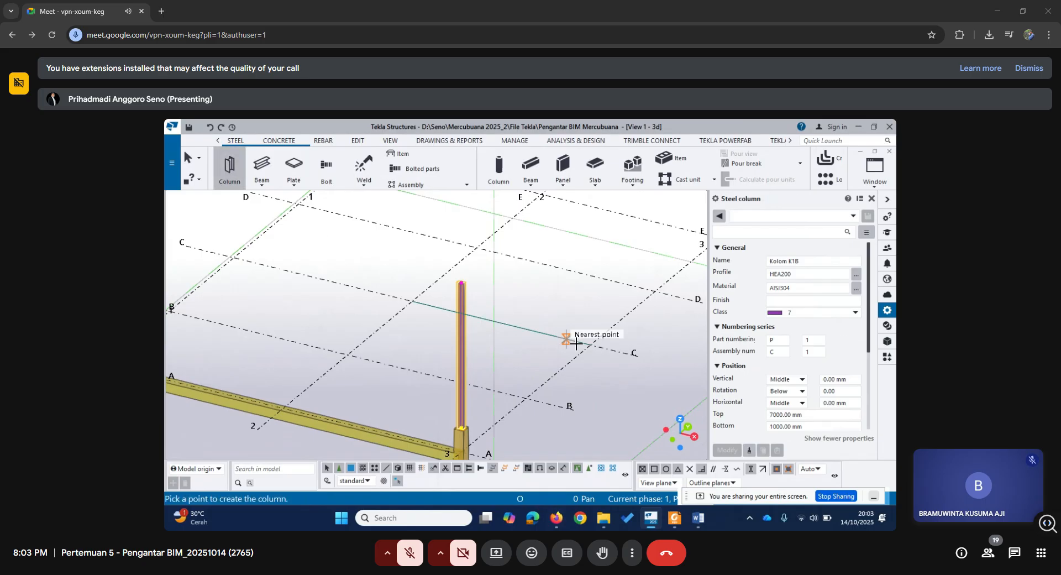
pyautogui.click(781, 425)
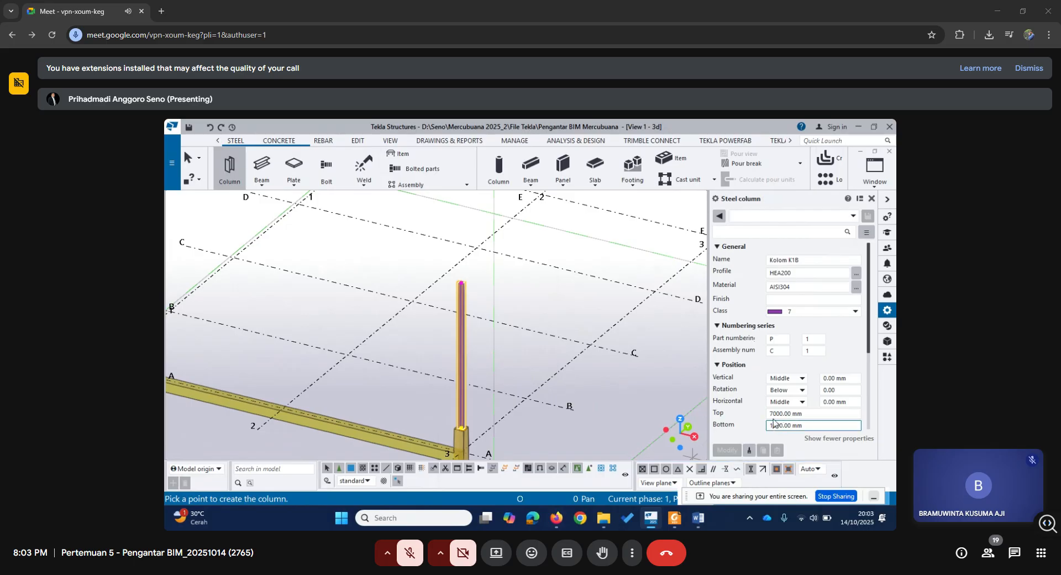
pyautogui.click(768, 414)
pyautogui.press('Delete')
pyautogui.write('8')
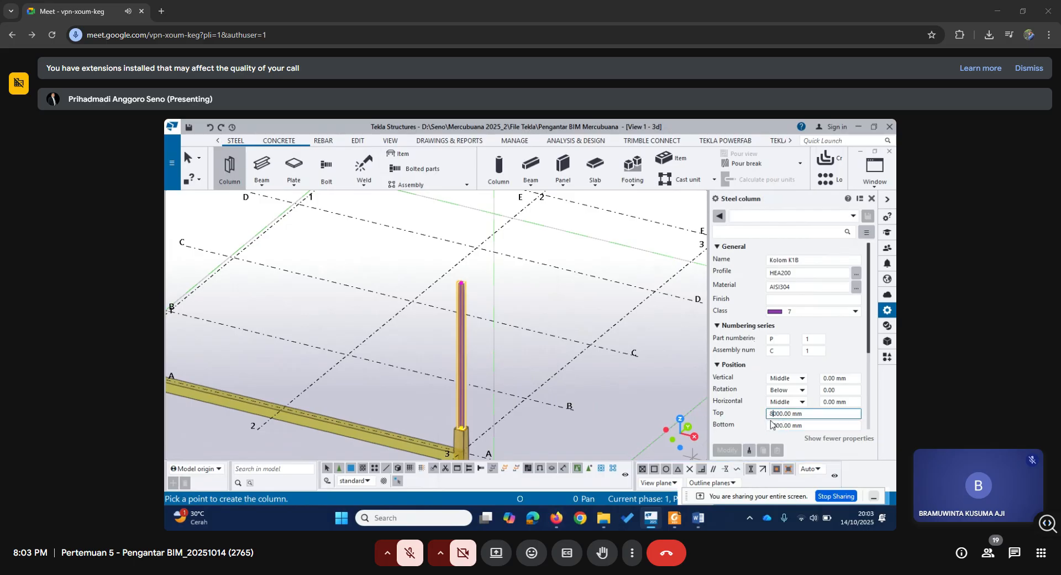
pyautogui.click(767, 425)
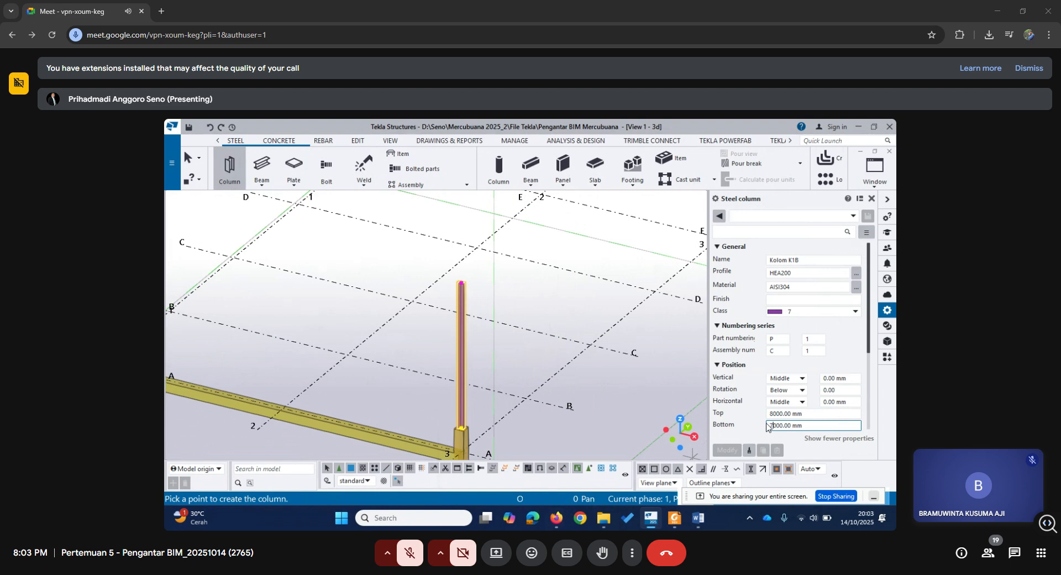
pyautogui.scroll(4, 472, 280)
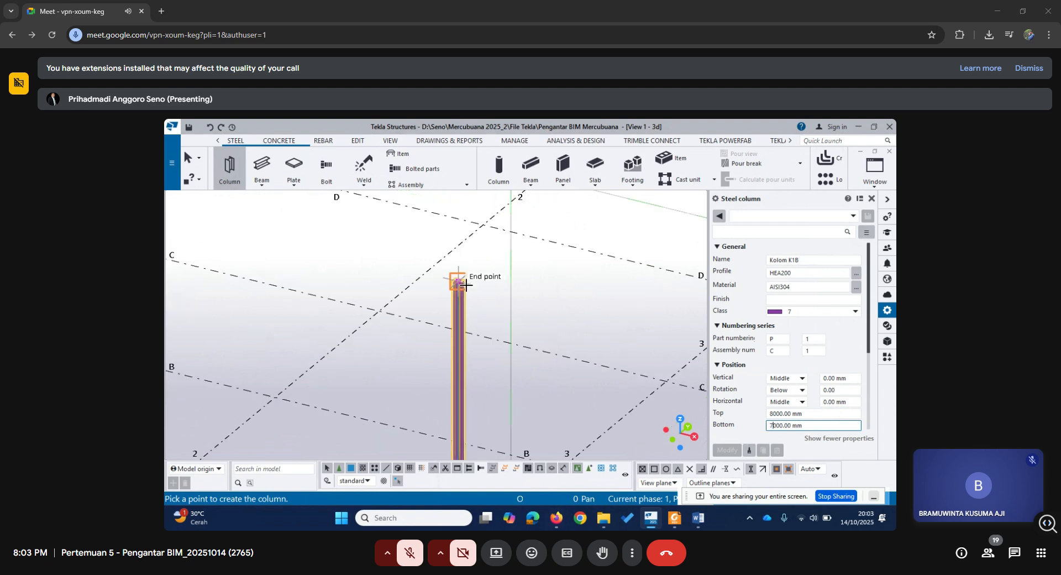
pyautogui.scroll(-3, 466, 284)
pyautogui.scroll(3, 457, 282)
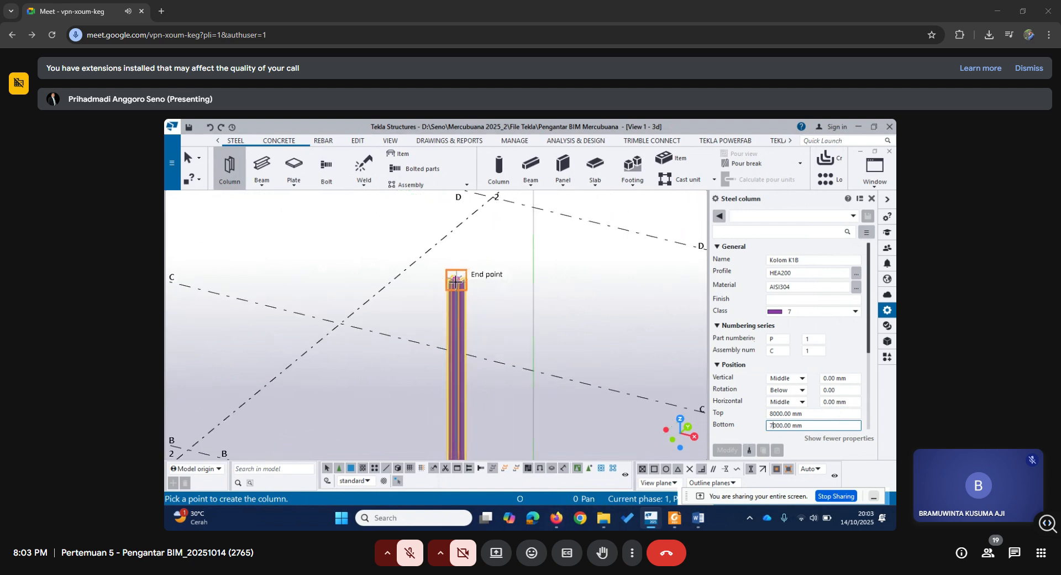
pyautogui.click(454, 281)
pyautogui.scroll(-3, 486, 315)
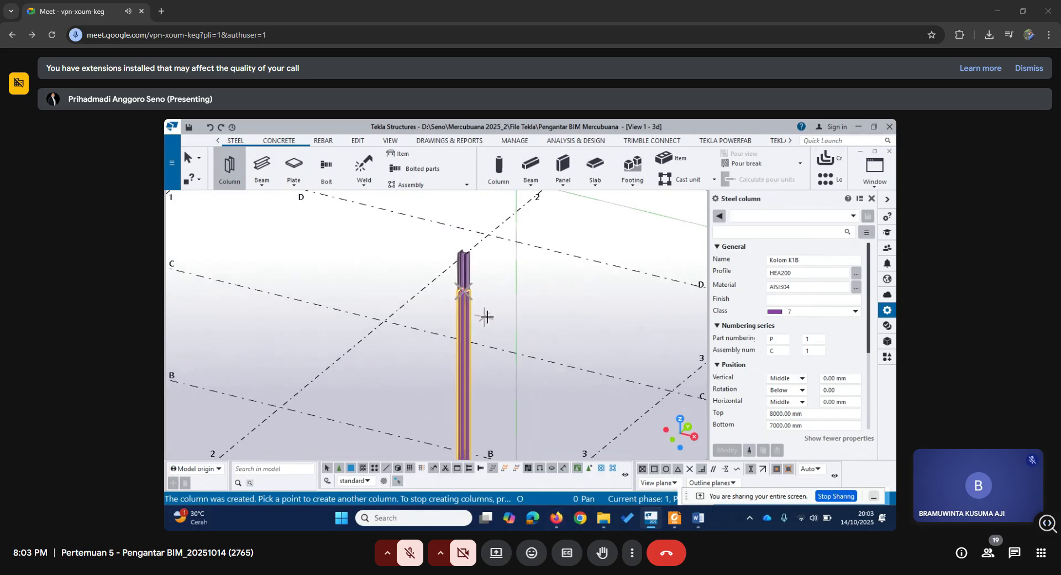
pyautogui.moveTo(513, 341); pyautogui.dragTo(513, 343, button='middle')
pyautogui.press('Escape')
pyautogui.rightClick(545, 253)
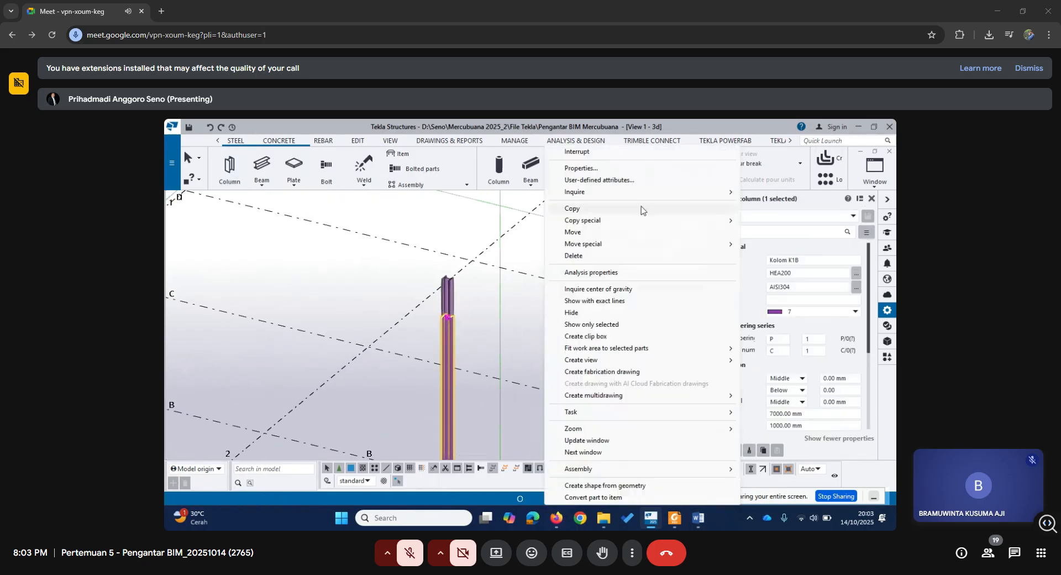
pyautogui.click(613, 155)
pyautogui.scroll(-2, 523, 296)
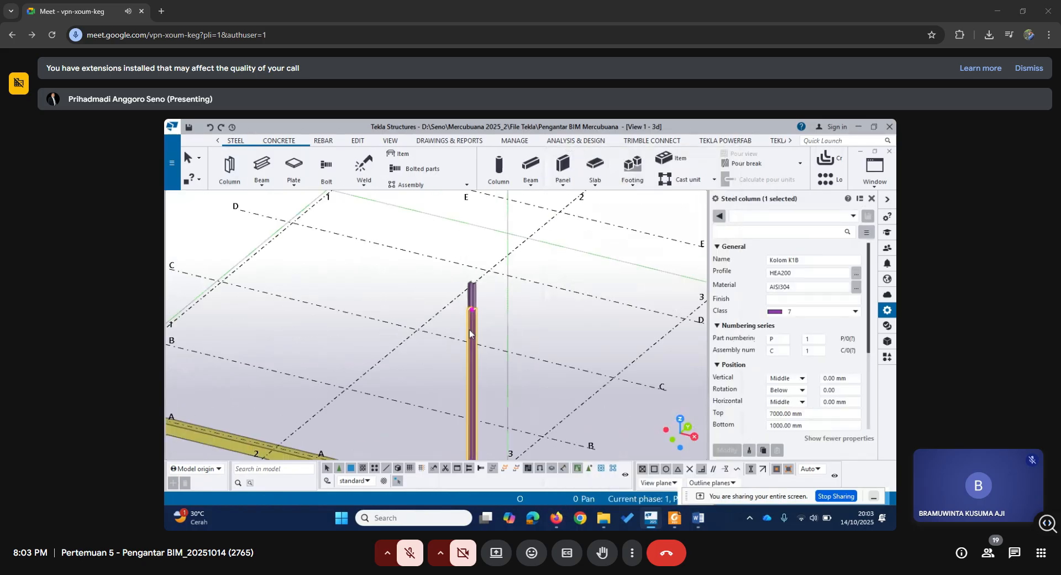
# Open the GRID A elevation view and examine the two stacked steel column segments against the +8.000 level.
pyautogui.click(875, 178)
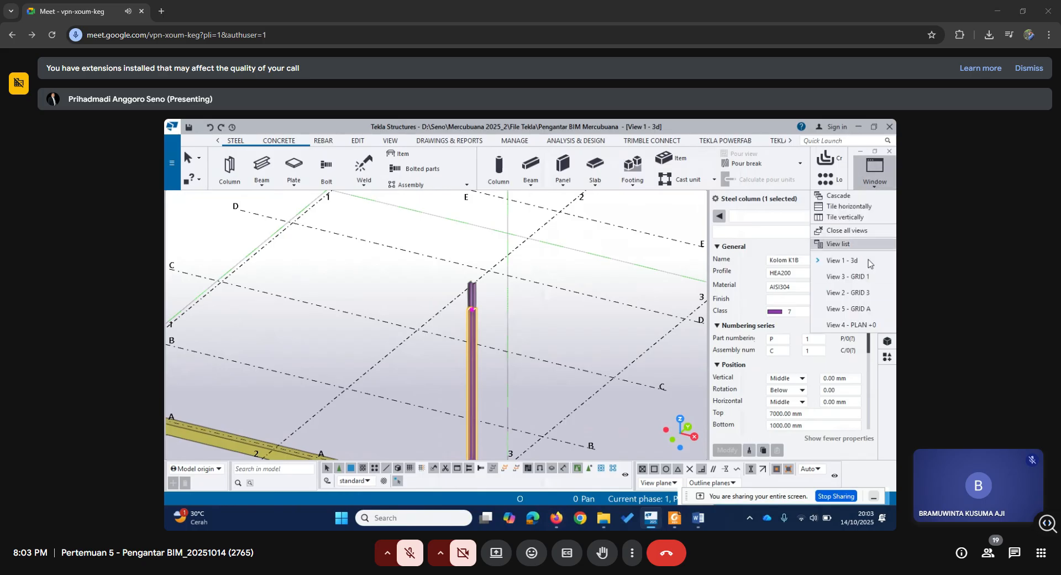
pyautogui.click(854, 305)
pyautogui.scroll(2, 551, 260)
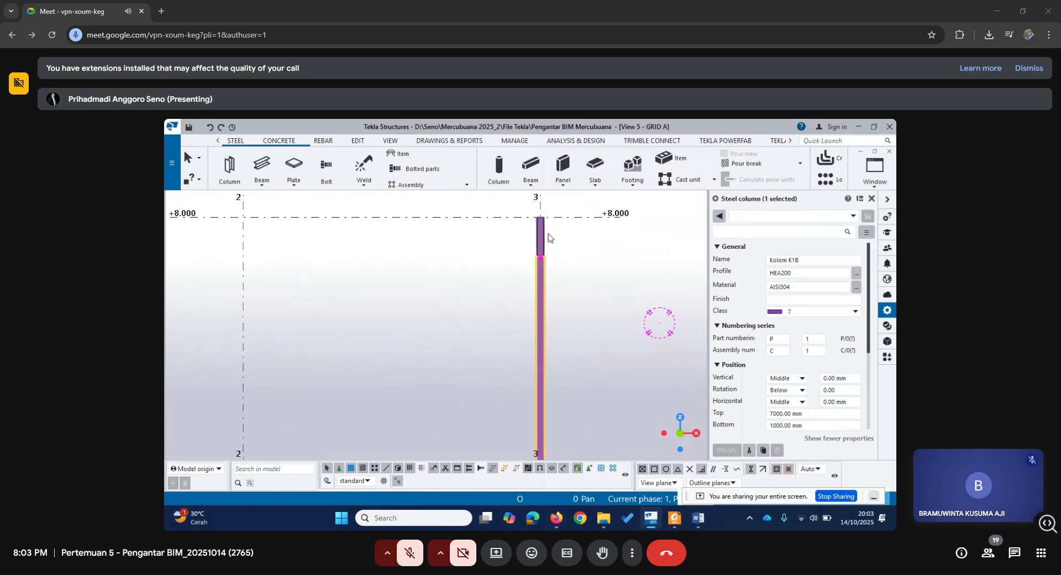
pyautogui.scroll(-2, 572, 329)
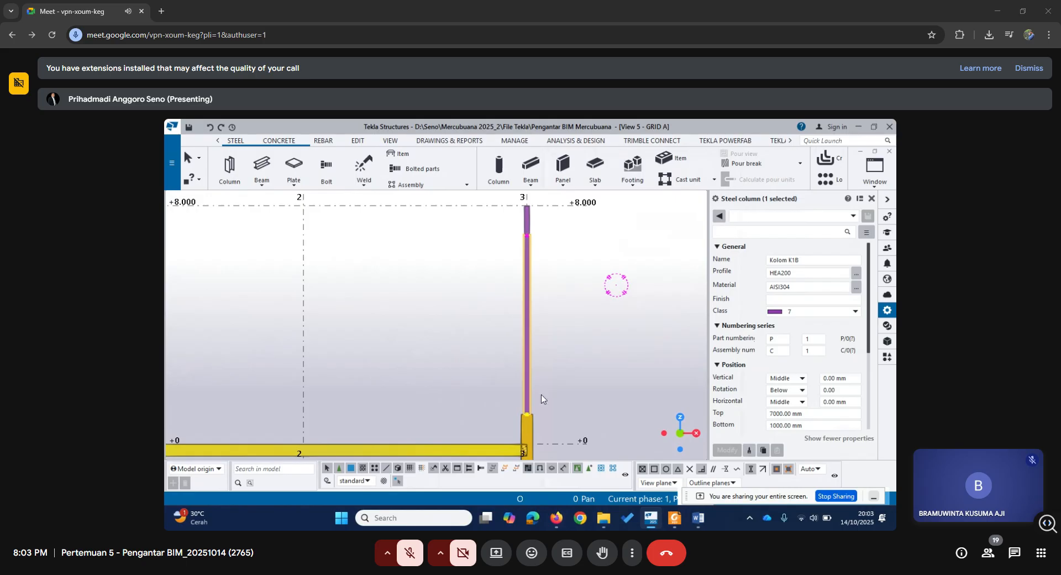
pyautogui.moveTo(544, 273); pyautogui.dragTo(546, 308, button='middle')
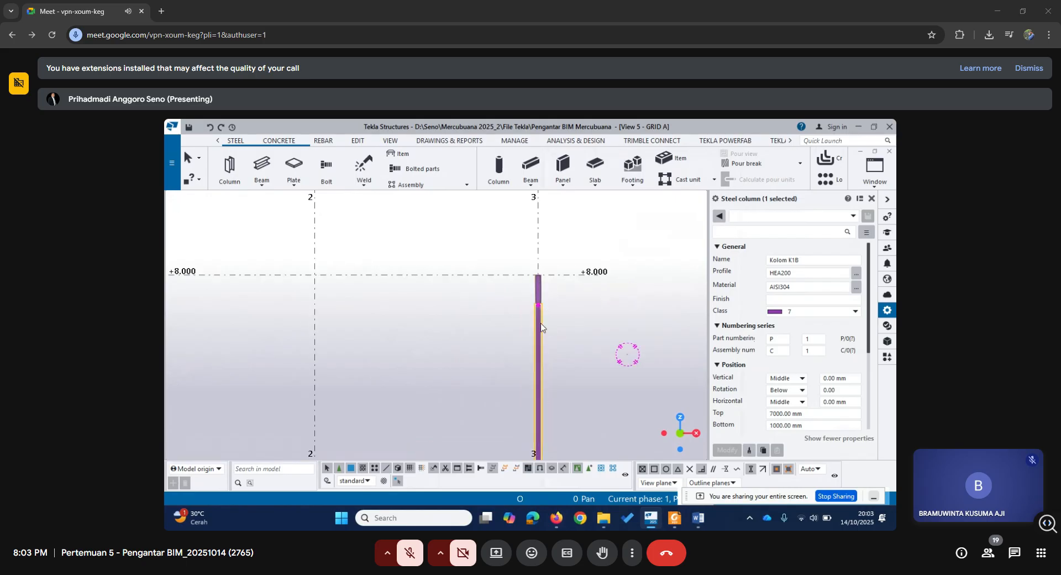
pyautogui.moveTo(552, 328); pyautogui.dragTo(525, 315, button='middle')
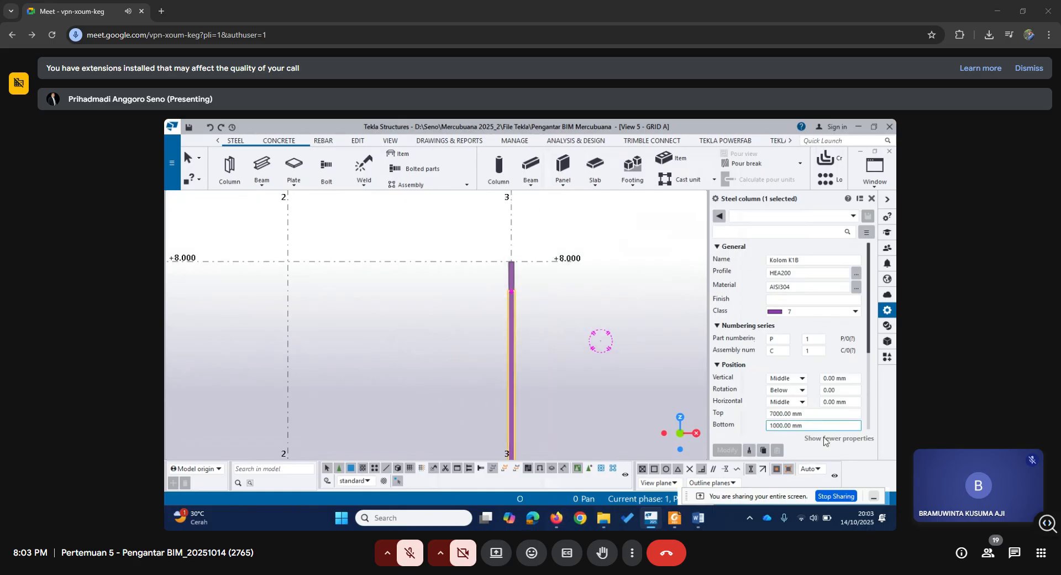
# Set the lower steel column segment's top level to 6000 mm.
pyautogui.click(771, 413)
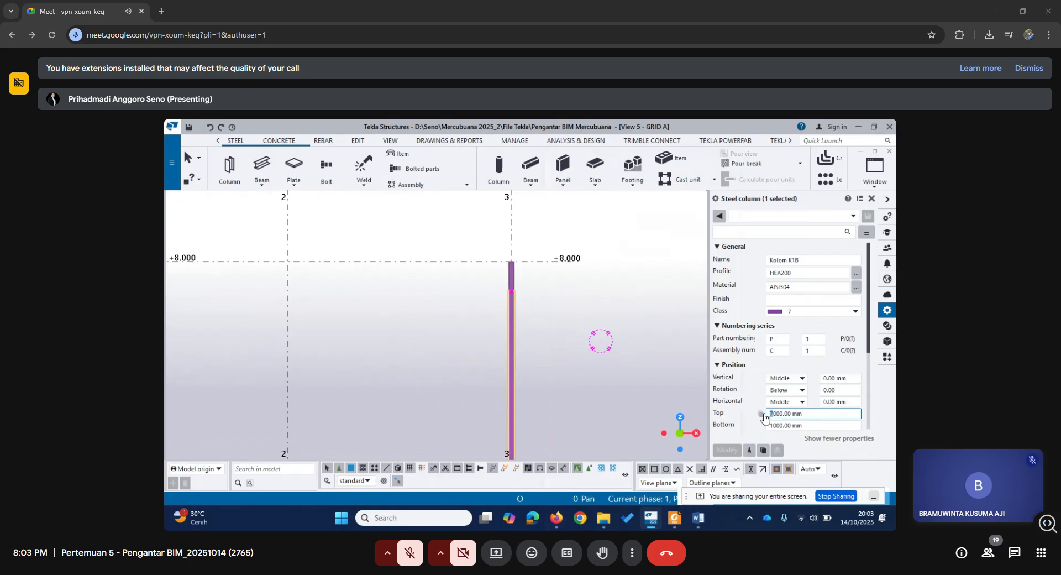
pyautogui.press('BackSpace')
pyautogui.write('6')
pyautogui.click(727, 450)
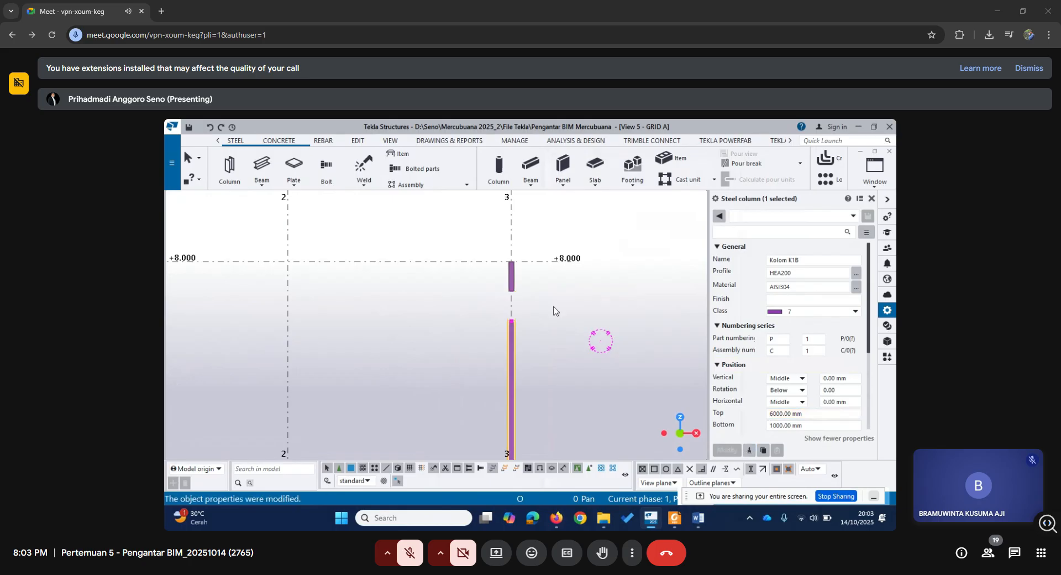
# Select the upper steel column segment and set its bottom level to 6000 mm.
pyautogui.click(512, 276)
pyautogui.click(777, 414)
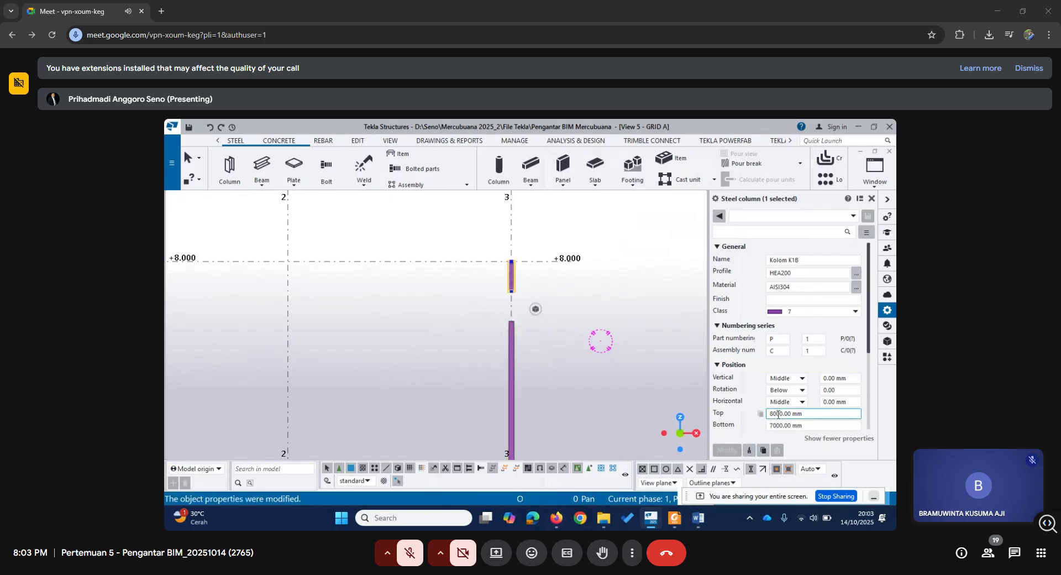
pyautogui.click(777, 425)
pyautogui.press('BackSpace')
pyautogui.write('6')
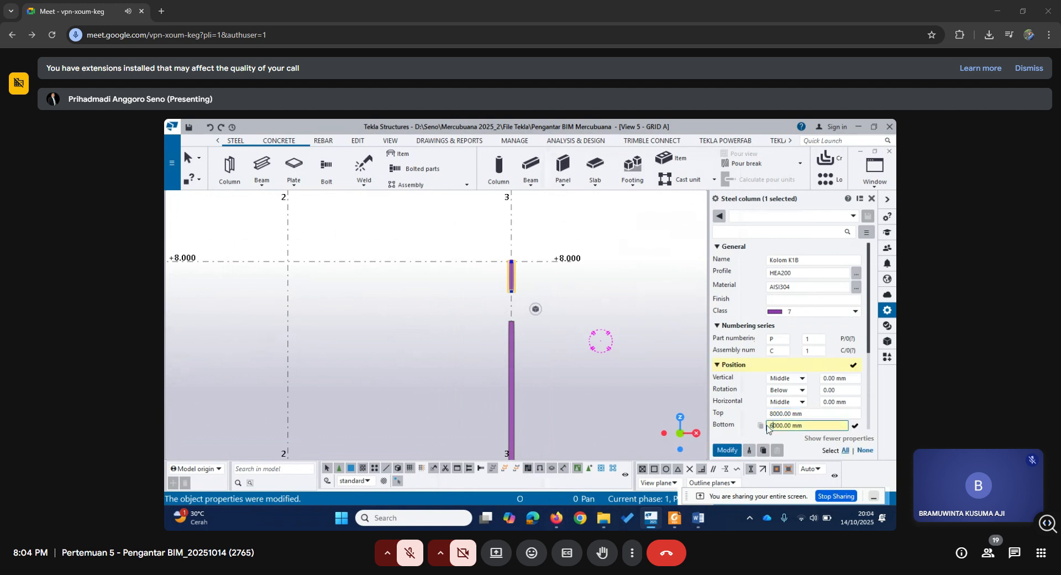
pyautogui.click(725, 449)
pyautogui.scroll(-3, 609, 377)
pyautogui.moveTo(636, 391); pyautogui.dragTo(574, 390, button='middle')
pyautogui.scroll(1, 574, 390)
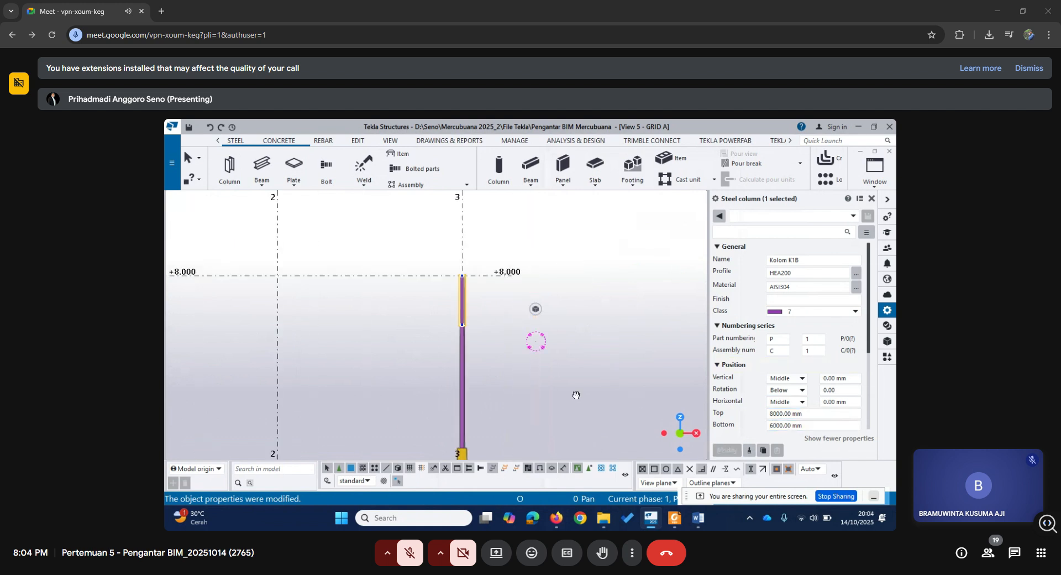
pyautogui.rightClick(573, 370)
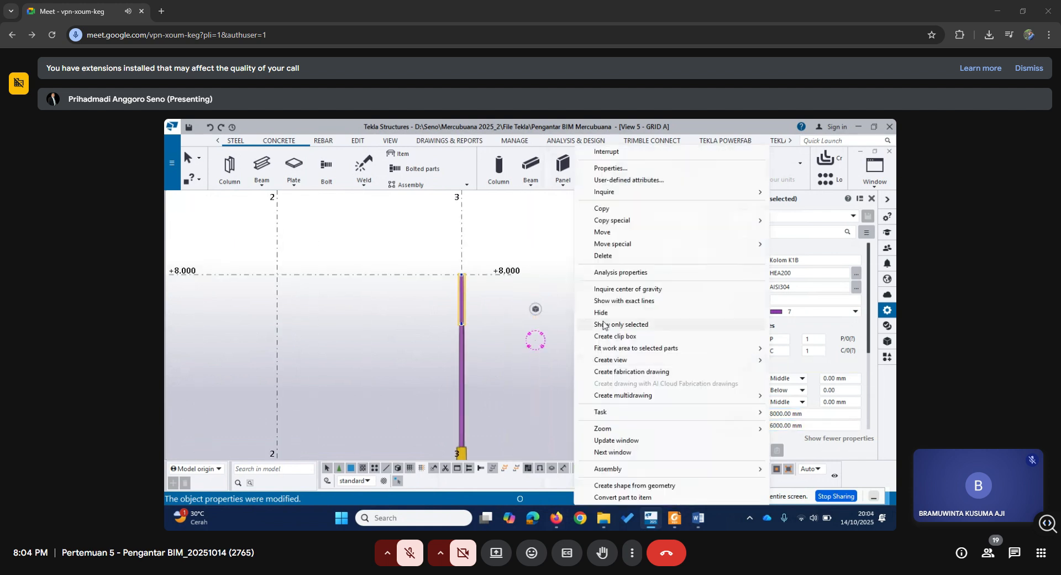
pyautogui.click(616, 152)
# Examine the steel column segments and the concrete column on grid 3 between the +0 and +8.000 levels.
pyautogui.moveTo(521, 407); pyautogui.dragTo(636, 377, button='middle')
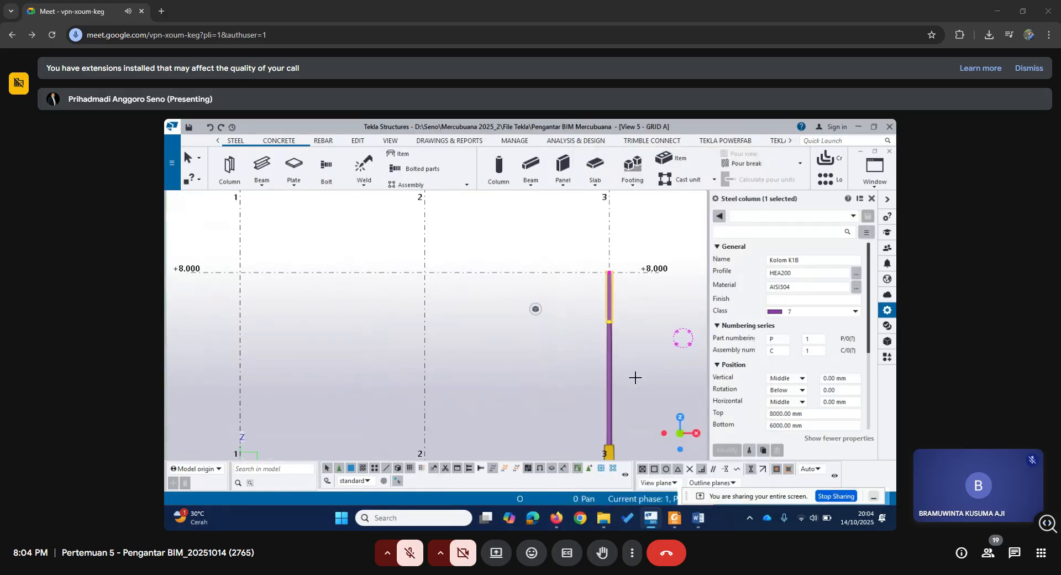
pyautogui.scroll(-1, 635, 378)
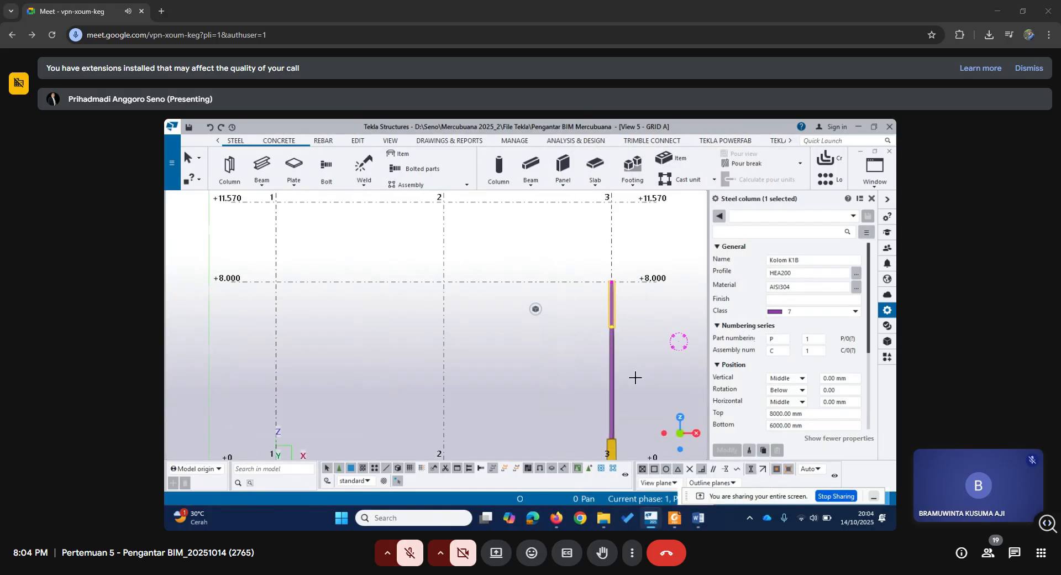
pyautogui.moveTo(635, 378); pyautogui.dragTo(553, 333, button='middle')
pyautogui.click(529, 378)
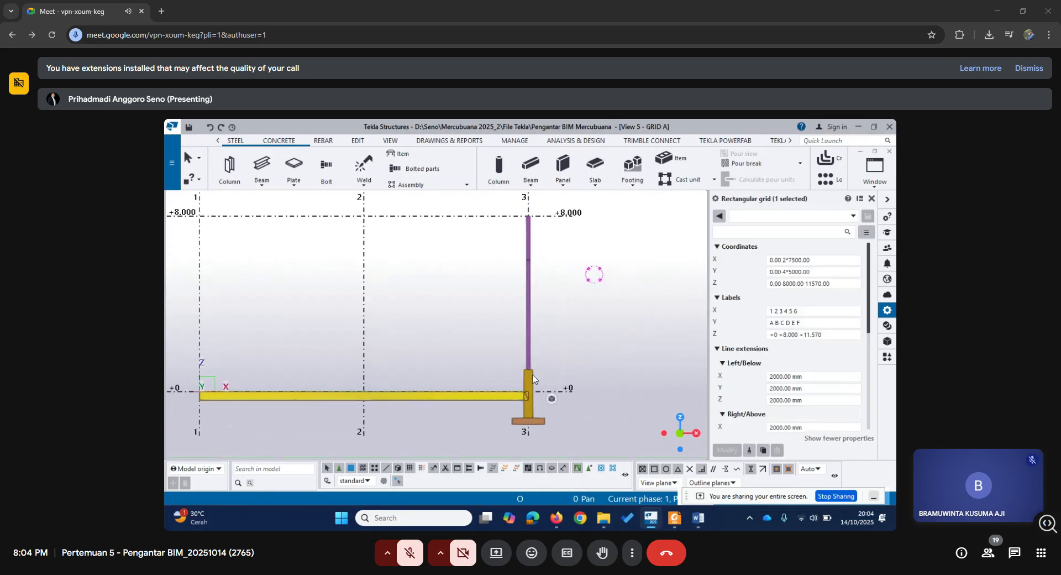
pyautogui.click(531, 376)
pyautogui.moveTo(567, 311); pyautogui.dragTo(599, 346, button='middle')
pyautogui.scroll(1, 600, 344)
pyautogui.click(555, 275)
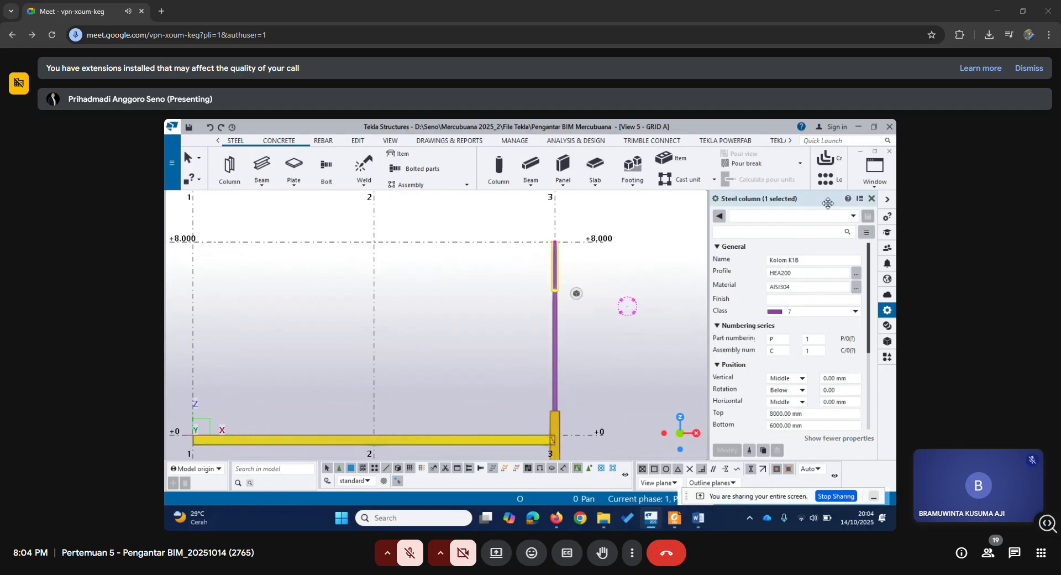
# Return to the 3D view and inspect the full column from its footing to the upper steel segment.
pyautogui.click(869, 182)
pyautogui.click(840, 267)
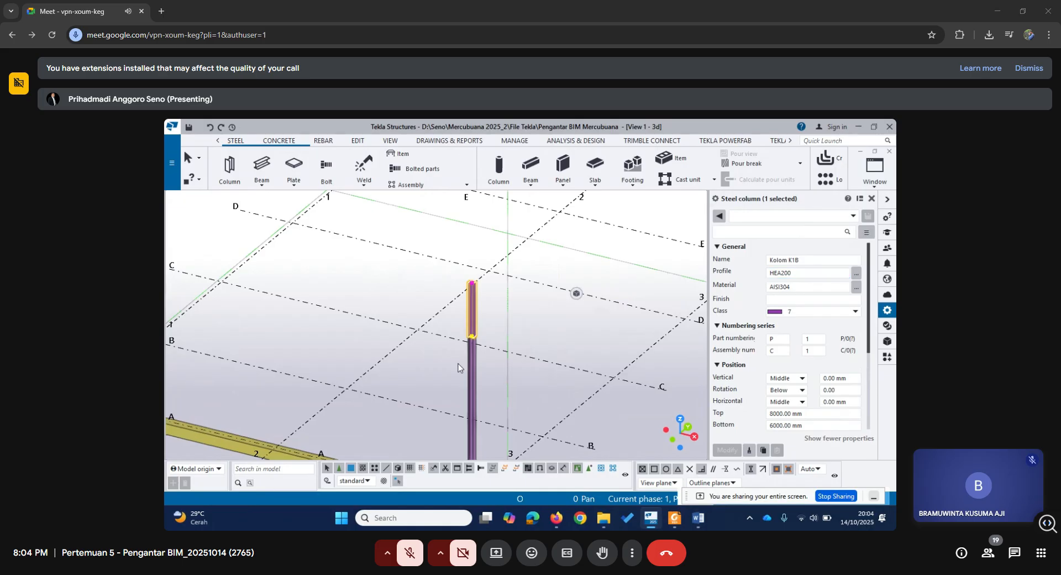
pyautogui.moveTo(531, 361)
pyautogui.mouseDown(button='middle')
pyautogui.moveTo(575, 274)
pyautogui.moveTo(553, 366)
pyautogui.moveTo(516, 351)
pyautogui.mouseUp(button='middle')
pyautogui.scroll(-2, 546, 372)
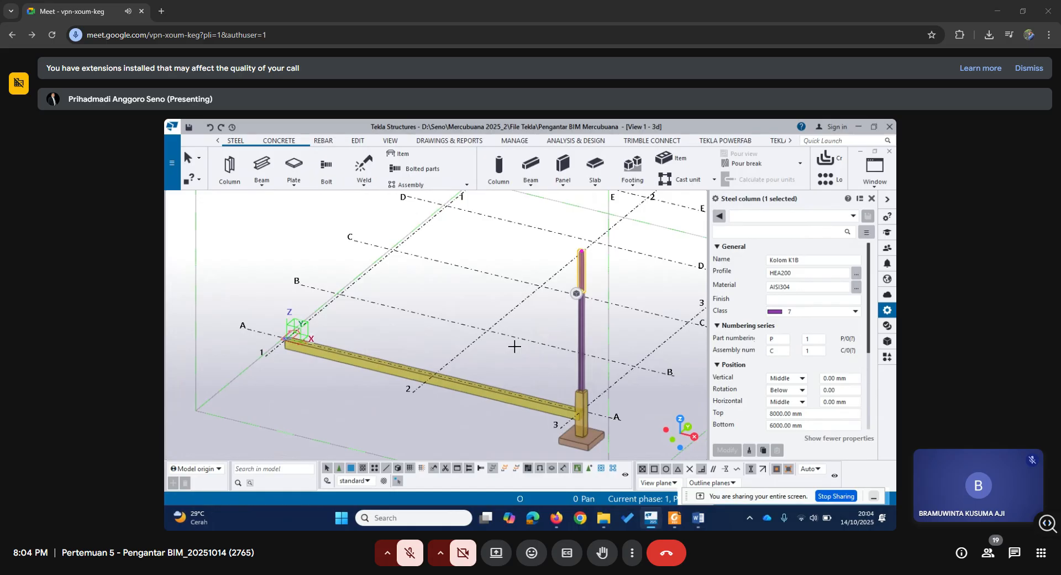
# Place a 400*400 concrete column Kolom K1 from -1300 to 1000 mm at the intersection of grids A and 1.
pyautogui.click(583, 401)
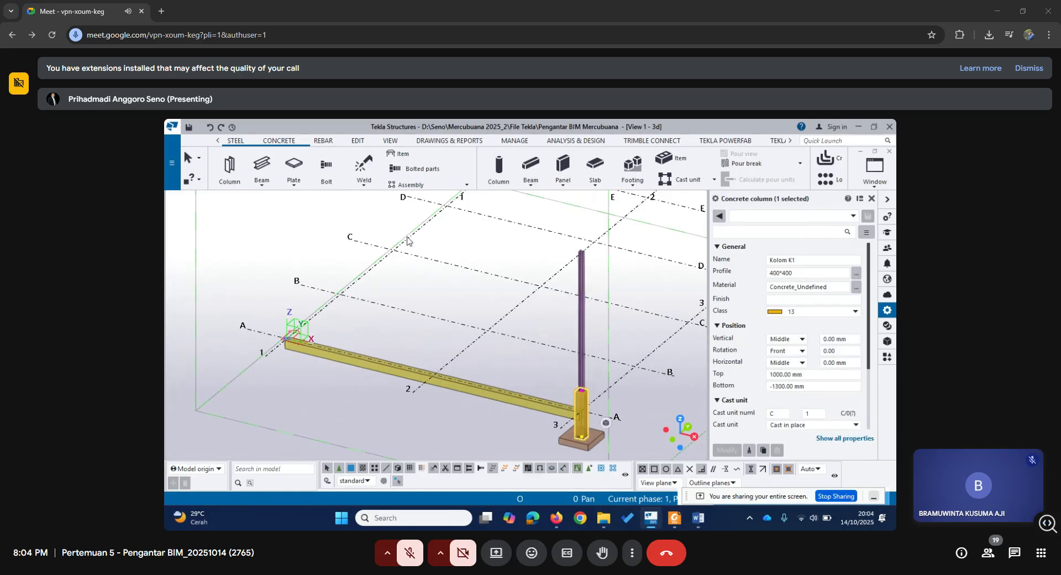
pyautogui.click(280, 142)
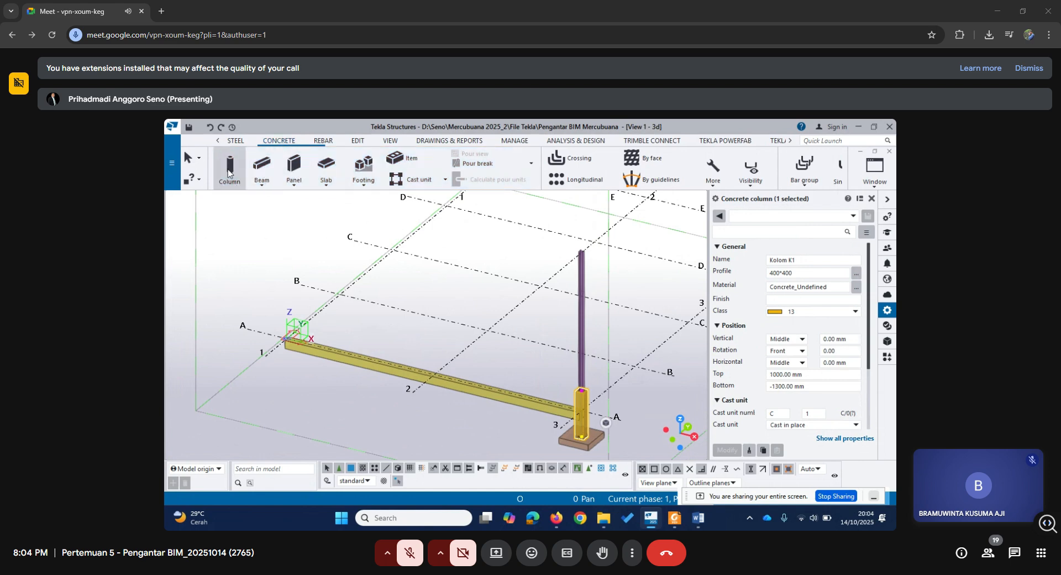
pyautogui.click(229, 173)
pyautogui.scroll(2, 285, 343)
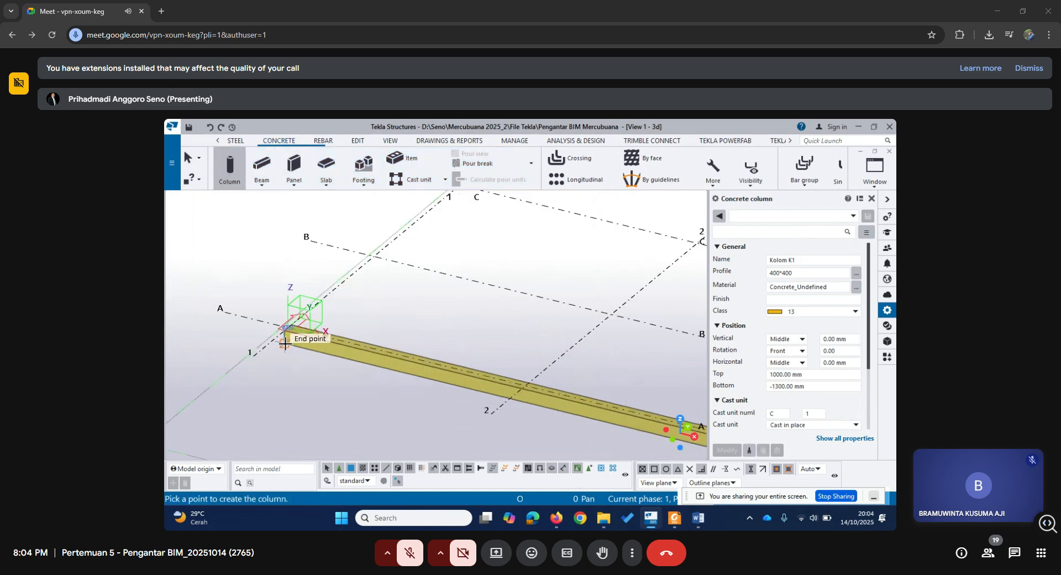
pyautogui.scroll(1, 283, 324)
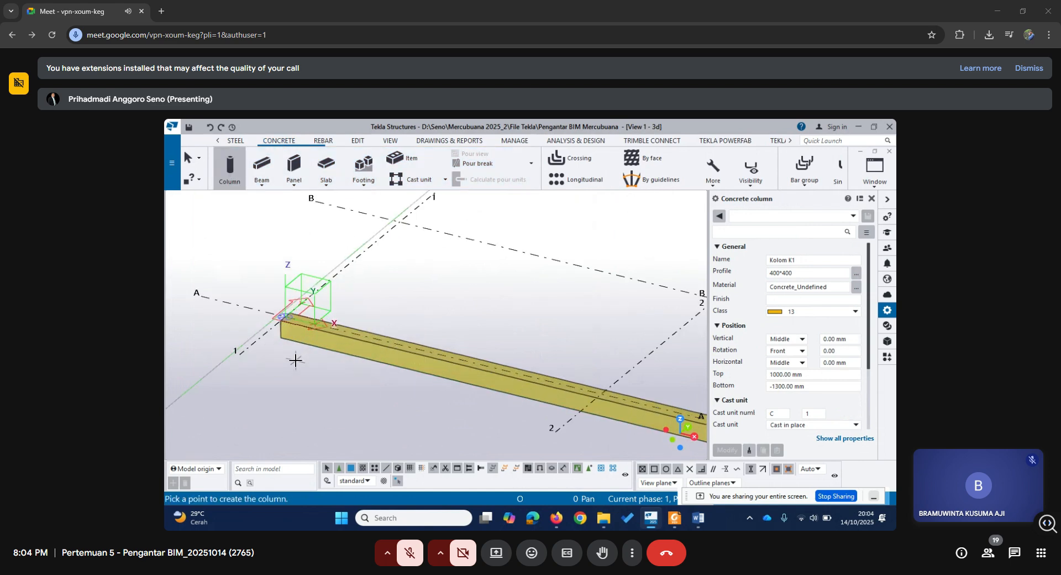
pyautogui.click(285, 321)
pyautogui.scroll(-3, 285, 321)
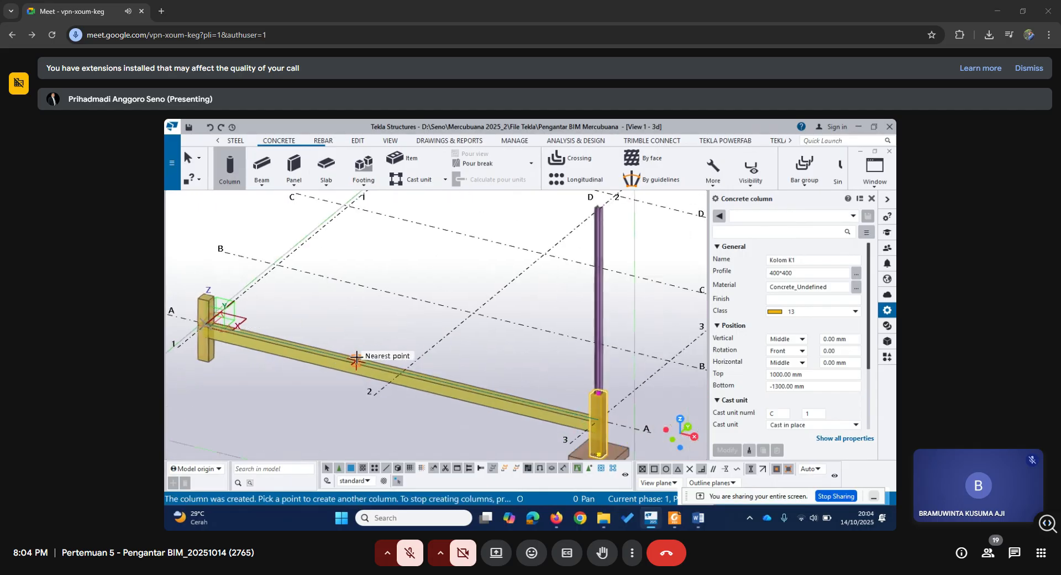
pyautogui.press('Escape')
# Place an HEA200 steel column Kolom K1B from 6000 to 8000 mm at the upper end point of the grid A/1 concrete column.
pyautogui.click(235, 140)
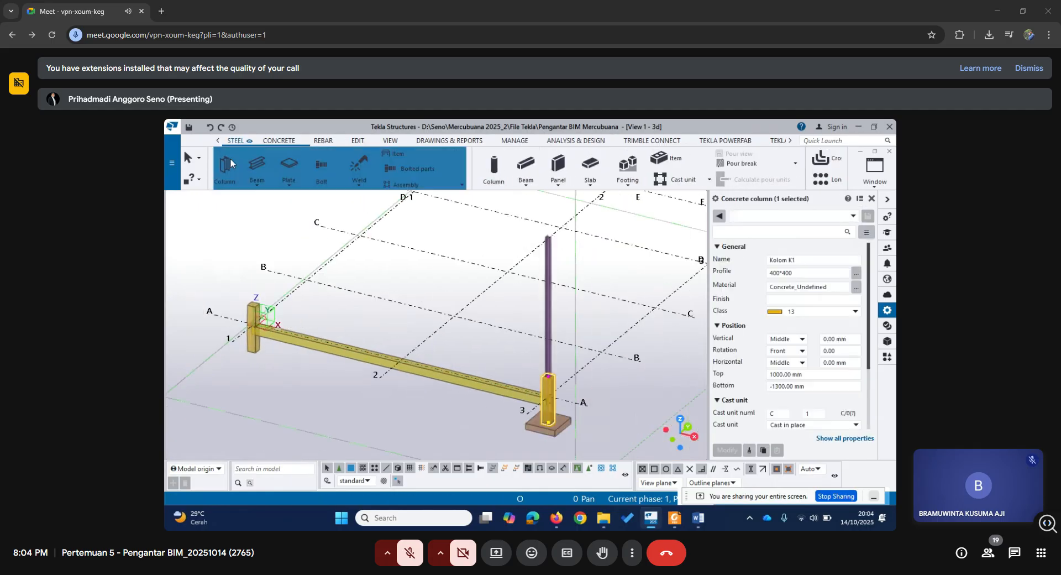
pyautogui.click(229, 166)
pyautogui.scroll(2, 254, 290)
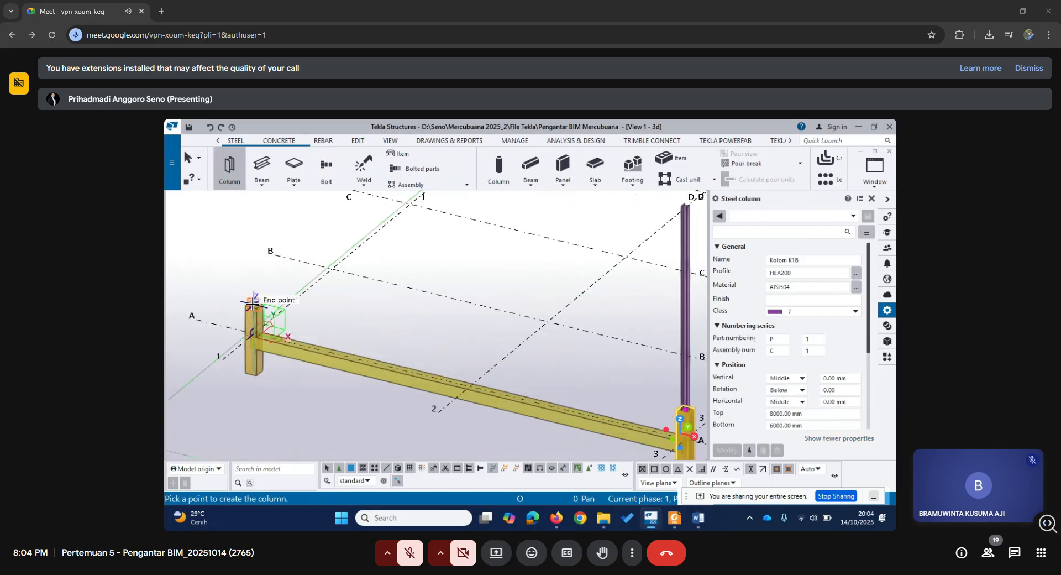
pyautogui.click(255, 303)
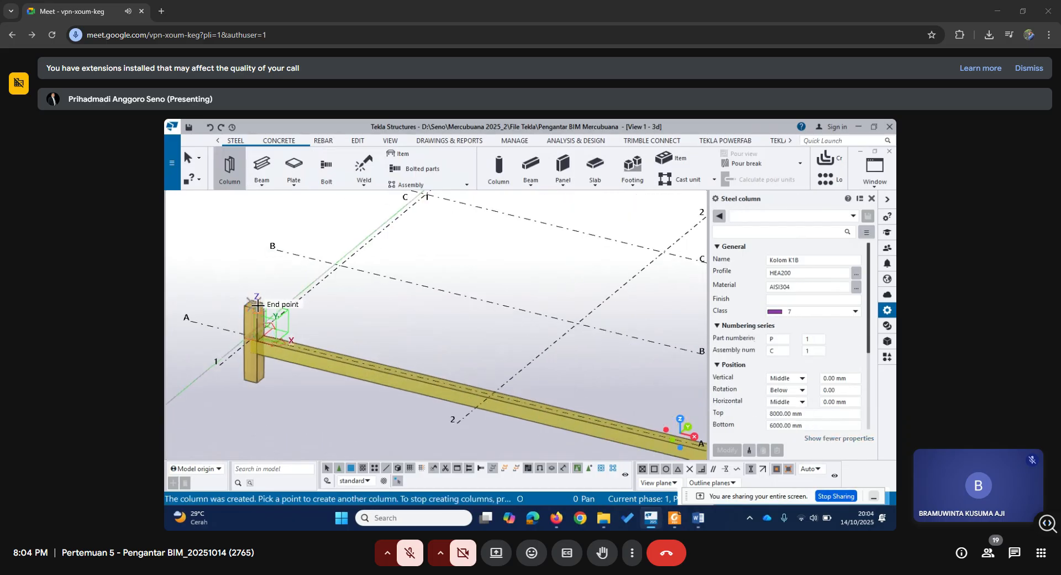
pyautogui.scroll(-3, 273, 304)
pyautogui.scroll(-1, 326, 320)
pyautogui.scroll(1, 327, 320)
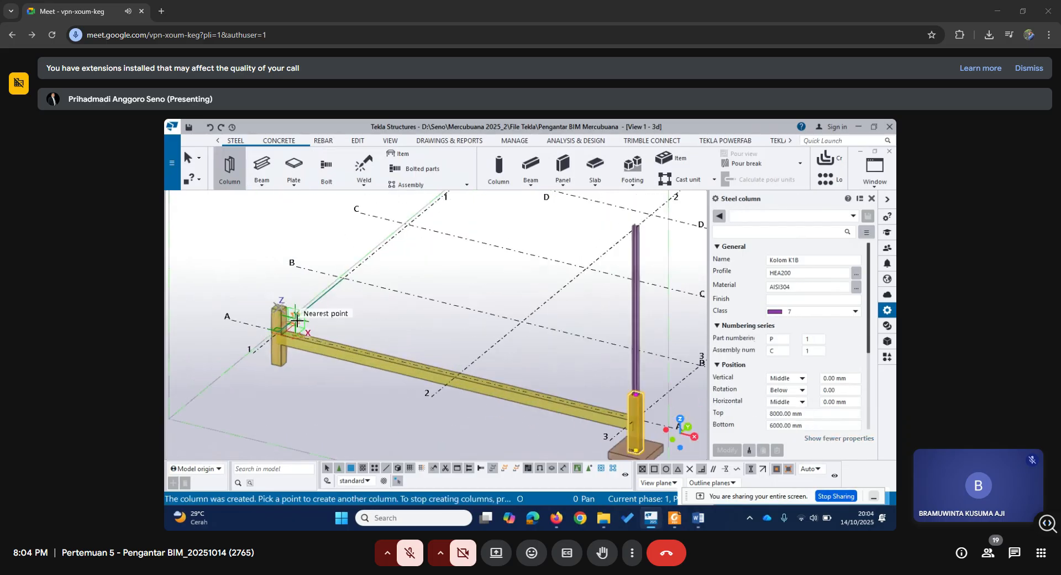
# Try to copy the properties of the lower steel column at grid 3 to the steel column at grid A/1.
pyautogui.press('Escape')
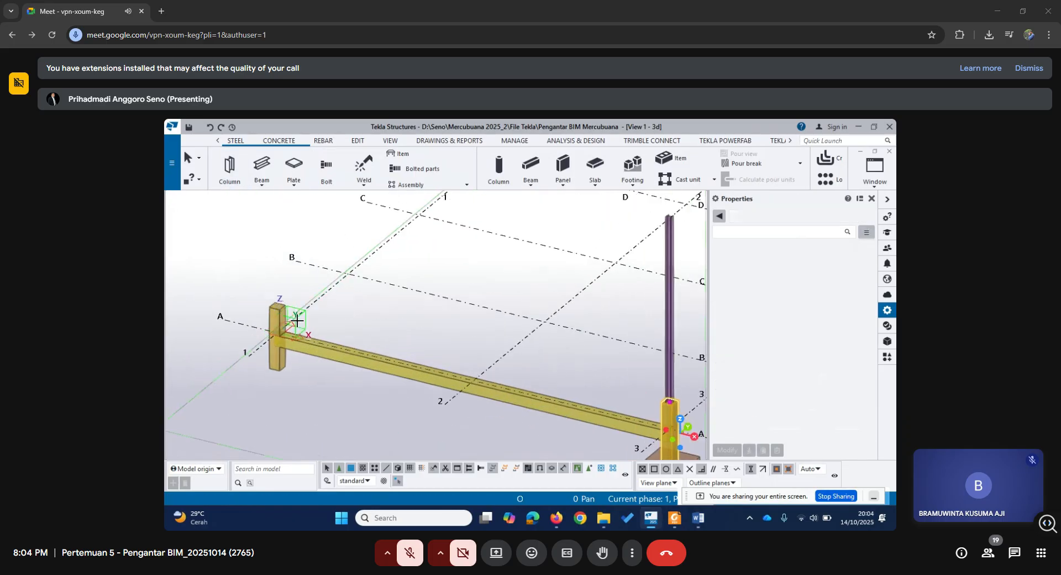
pyautogui.click(288, 212)
pyautogui.click(553, 339)
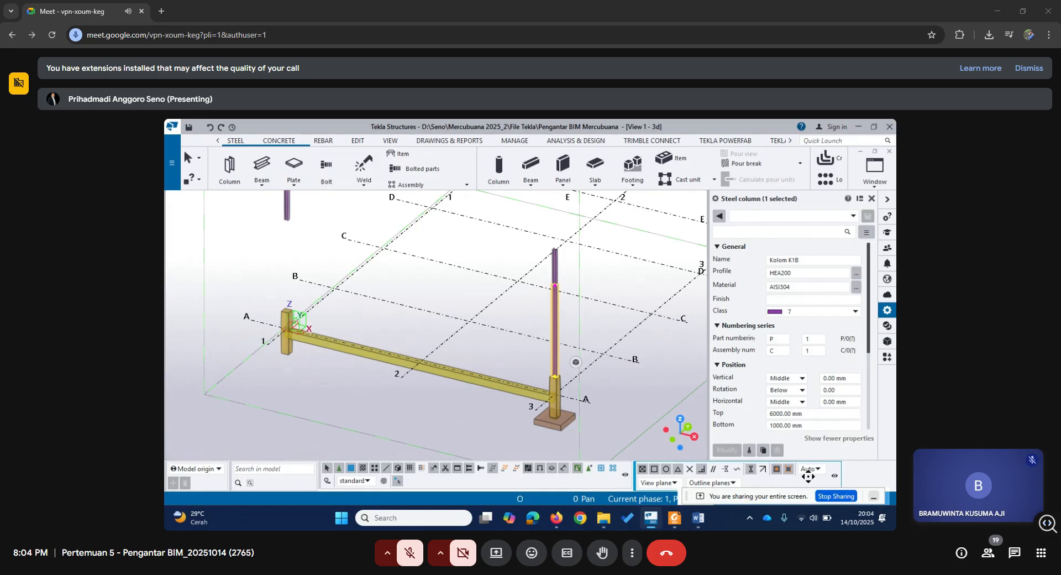
pyautogui.scroll(-4, 791, 393)
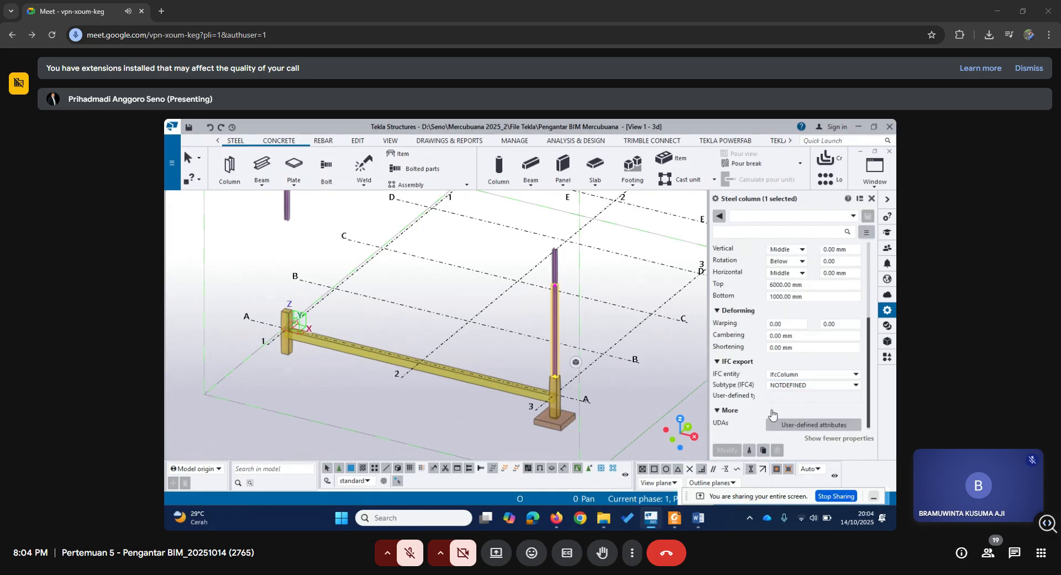
pyautogui.click(750, 450)
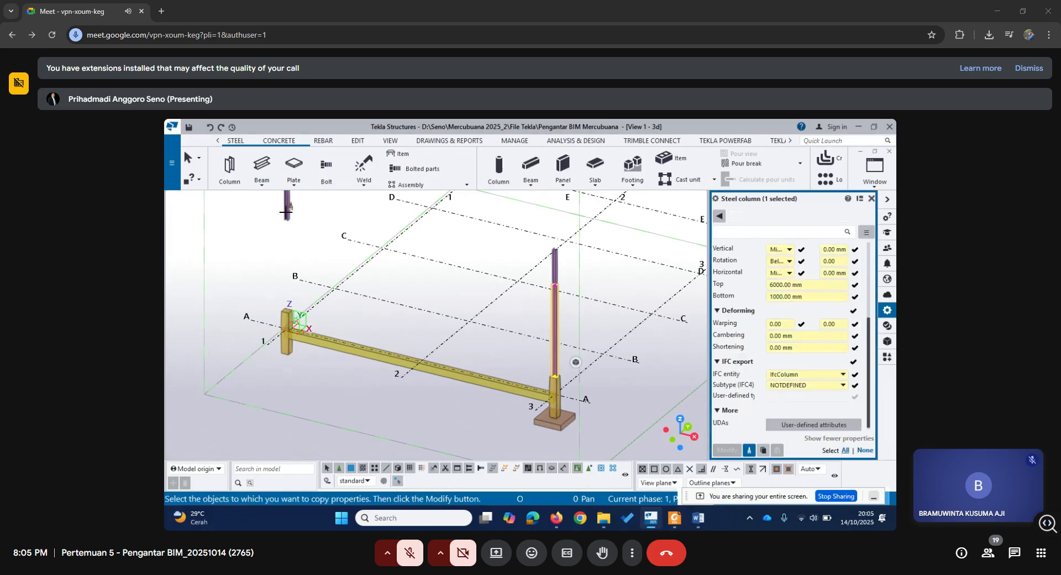
pyautogui.click(286, 212)
pyautogui.moveTo(285, 212); pyautogui.dragTo(335, 257, button='middle')
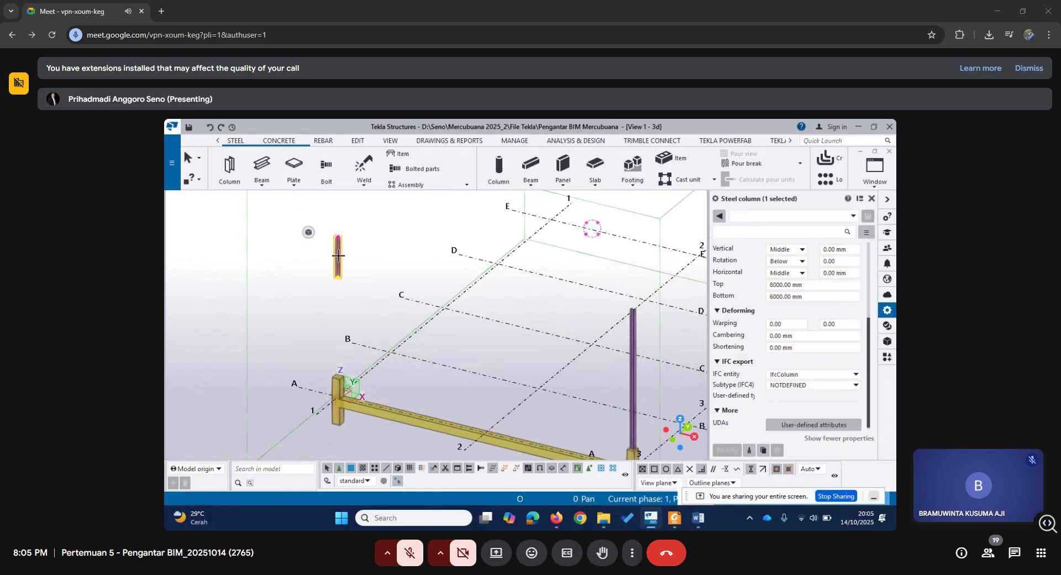
# Set the grid A/1 steel column's top to 6000 mm and bottom to 1000 mm.
pyautogui.scroll(4, 786, 285)
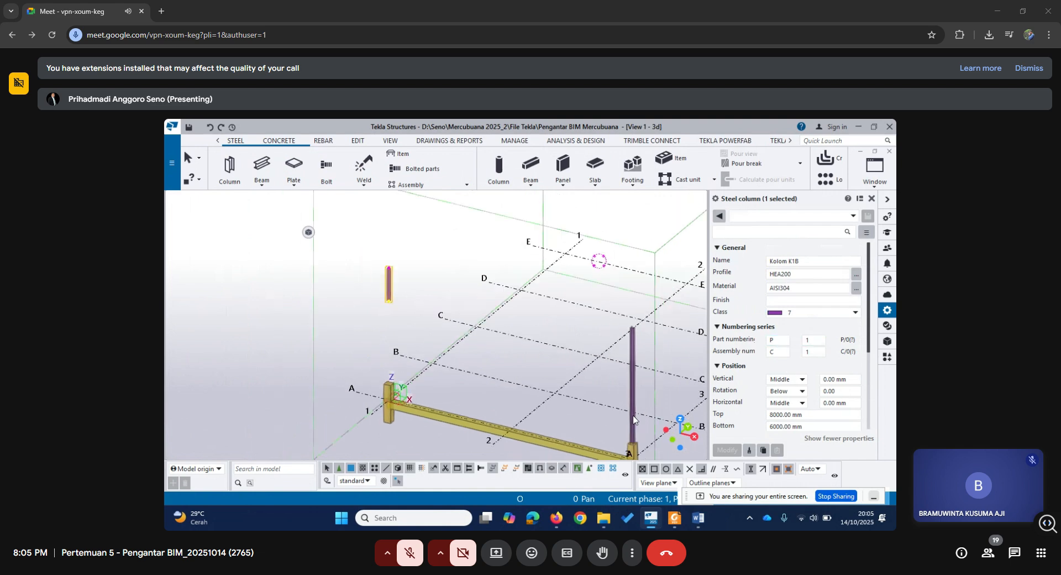
pyautogui.scroll(-2, 642, 394)
pyautogui.moveTo(642, 391); pyautogui.dragTo(532, 357, button='middle')
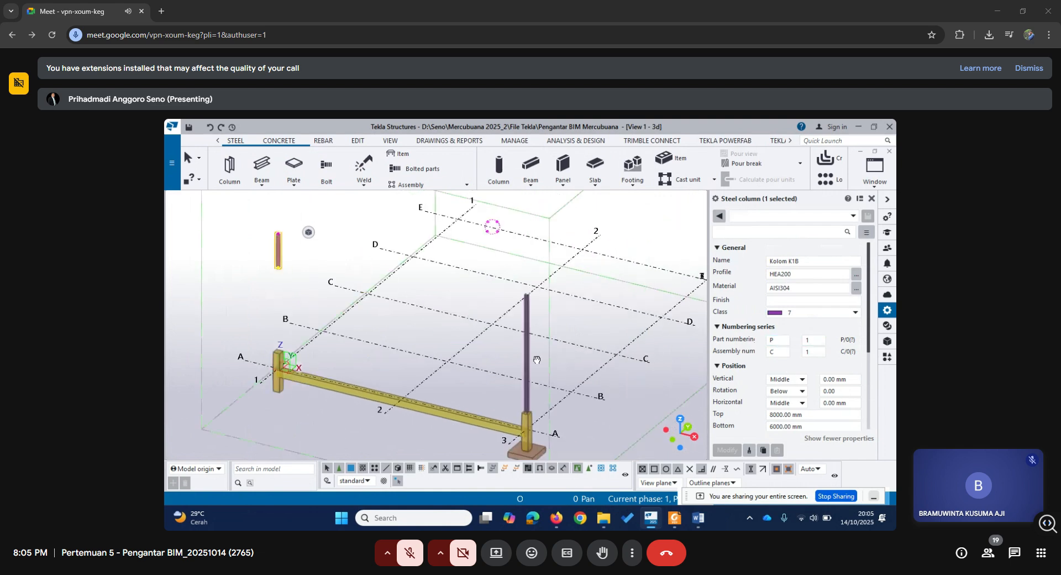
pyautogui.click(524, 313)
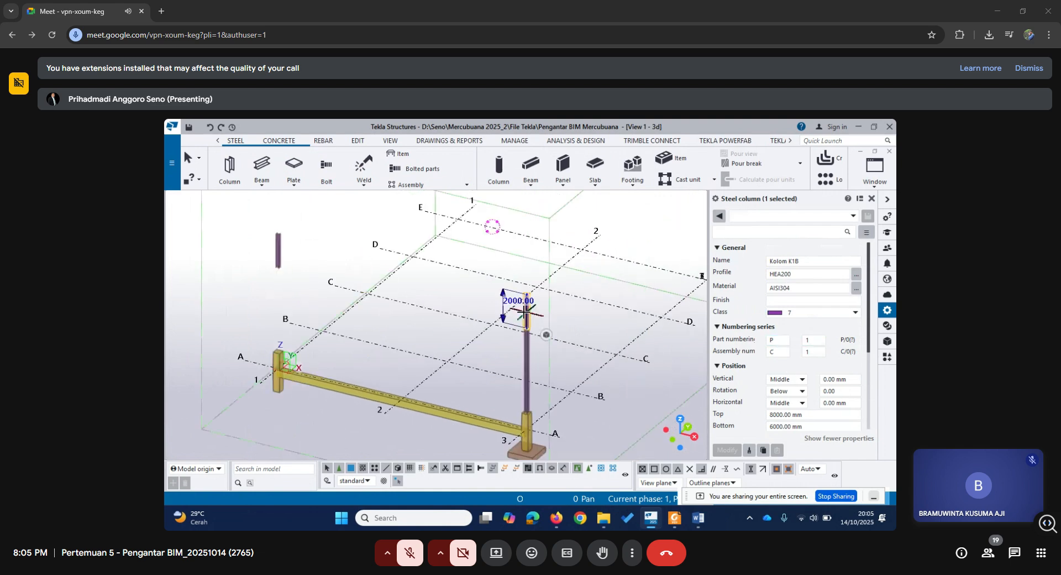
pyautogui.click(278, 250)
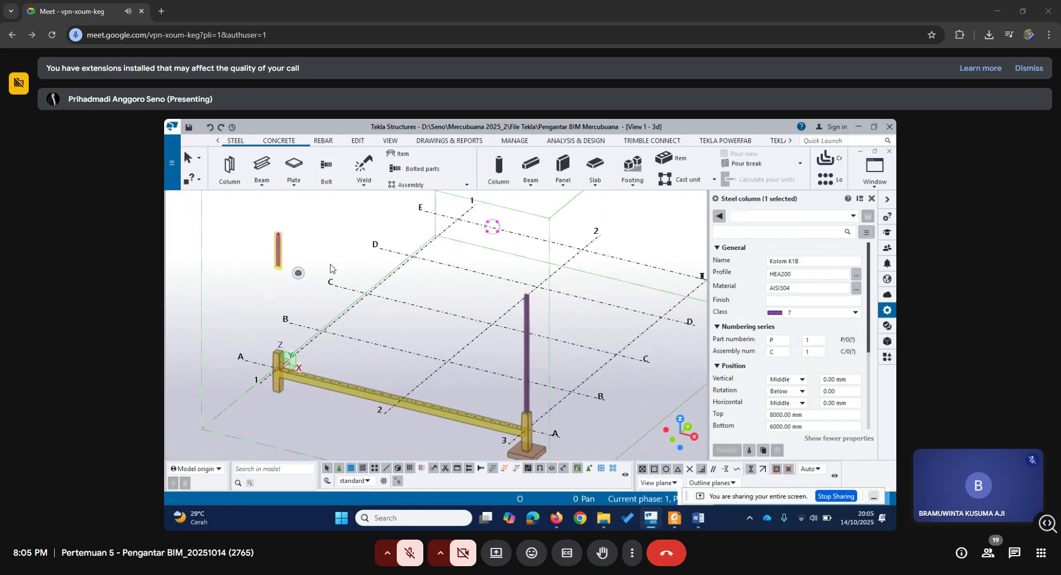
pyautogui.scroll(-3, 784, 363)
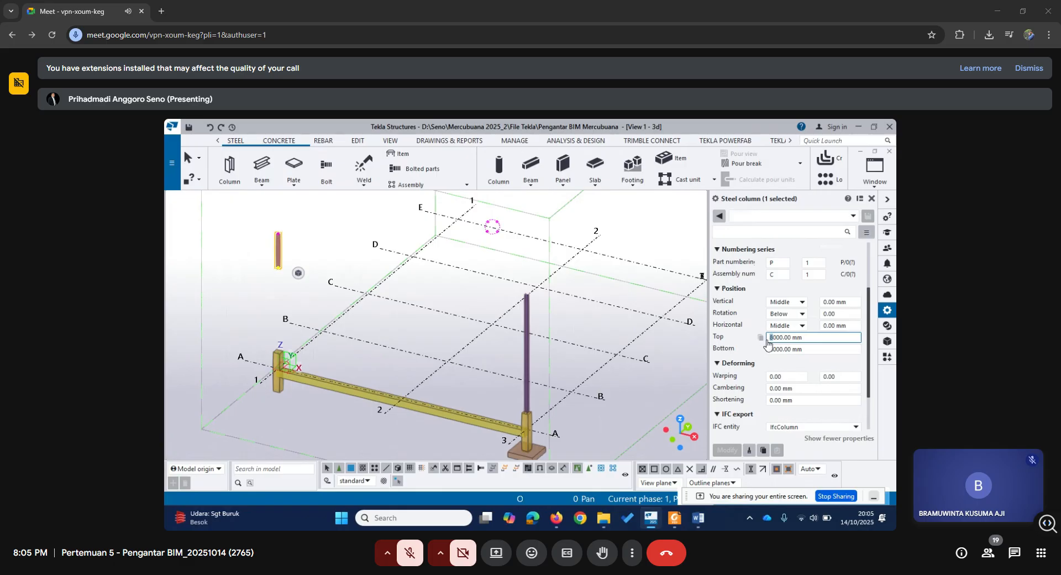
pyautogui.write('1')
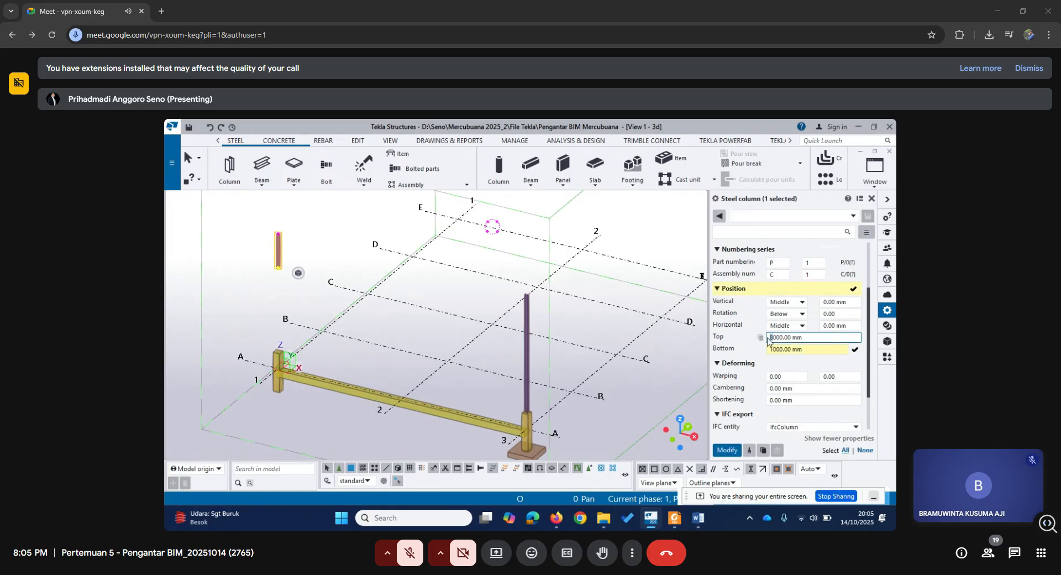
pyautogui.write('6')
pyautogui.click(728, 450)
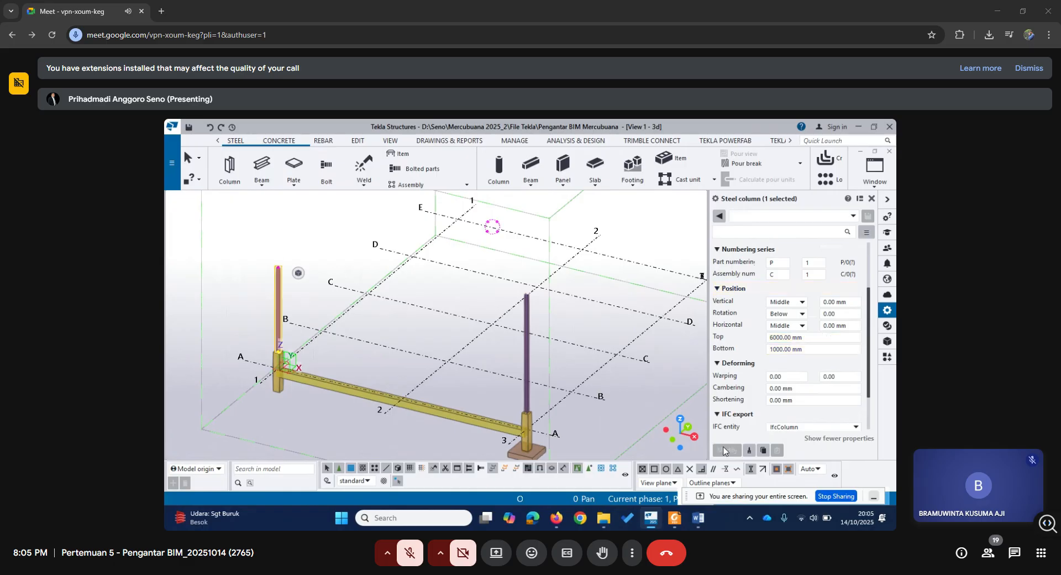
# Place a steel column Kolom K1B from 6000 to 8000 mm at the upper end point of the grid A/1 concrete column.
pyautogui.moveTo(417, 348); pyautogui.dragTo(480, 395, button='middle')
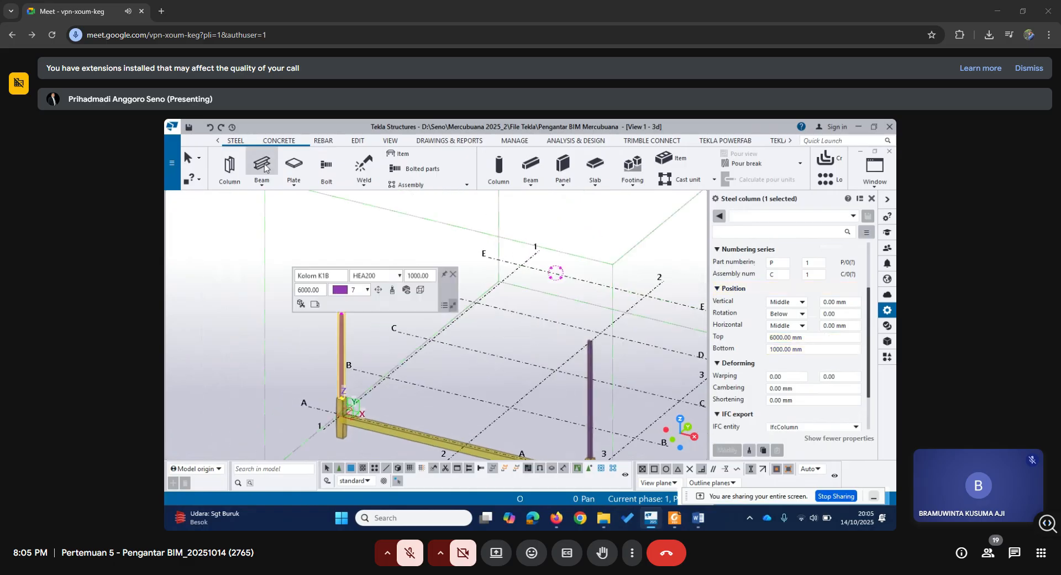
pyautogui.click(230, 165)
pyautogui.scroll(-3, 740, 364)
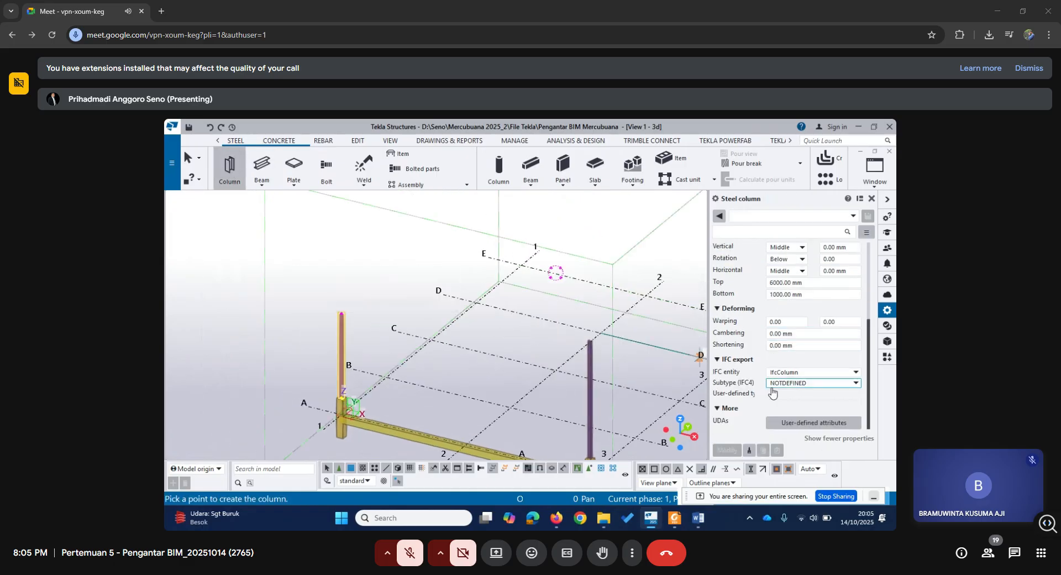
pyautogui.click(770, 283)
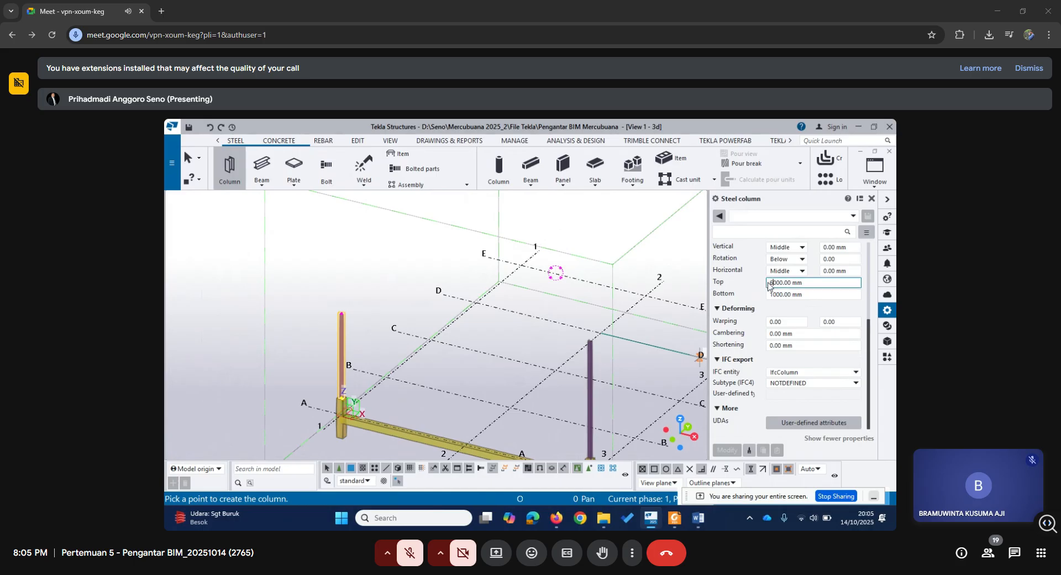
pyautogui.write('8')
pyautogui.moveTo(773, 295); pyautogui.dragTo(768, 297)
pyautogui.write('6')
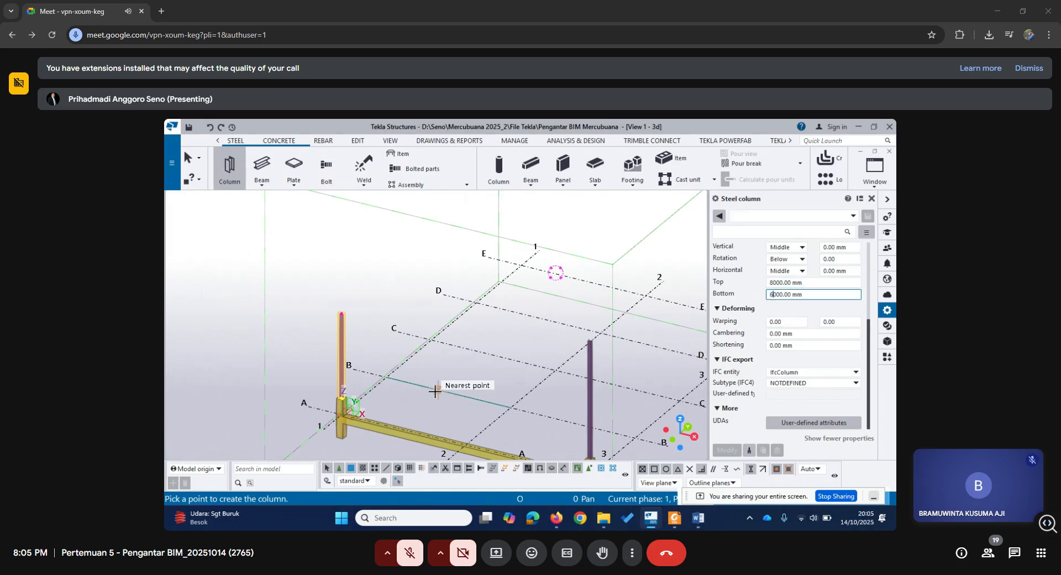
pyautogui.scroll(2, 344, 393)
pyautogui.click(333, 394)
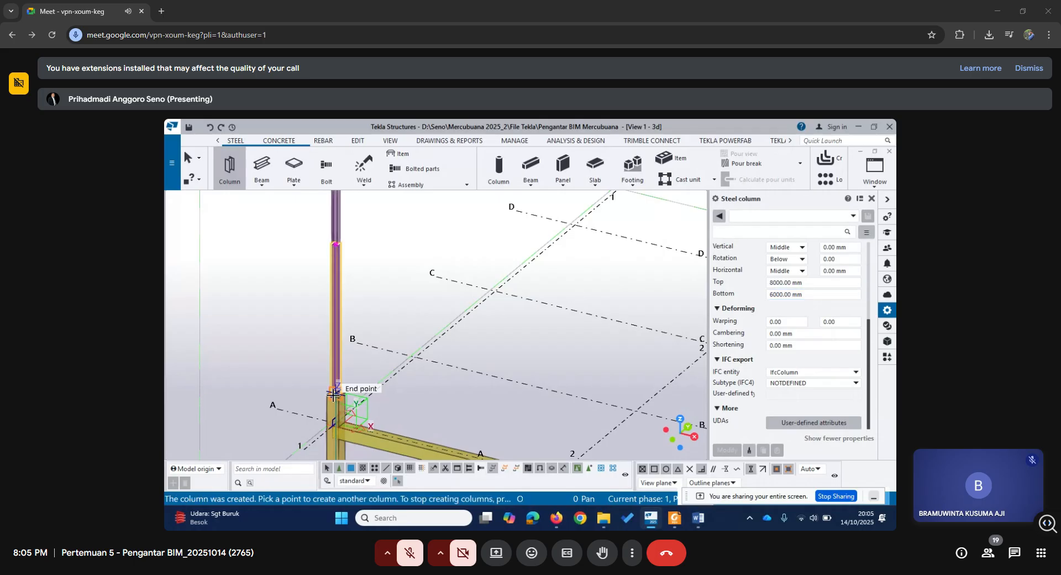
pyautogui.scroll(-2, 453, 373)
pyautogui.scroll(-1, 452, 373)
# Open the GRID A elevation view and bring the steel columns on grids 1 and 3 into view.
pyautogui.click(875, 171)
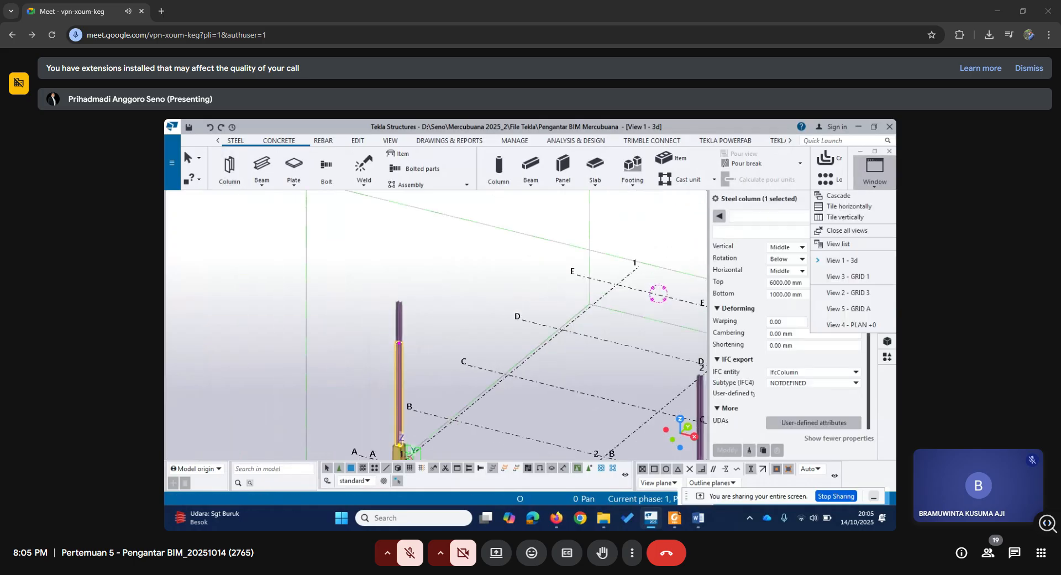
pyautogui.click(860, 314)
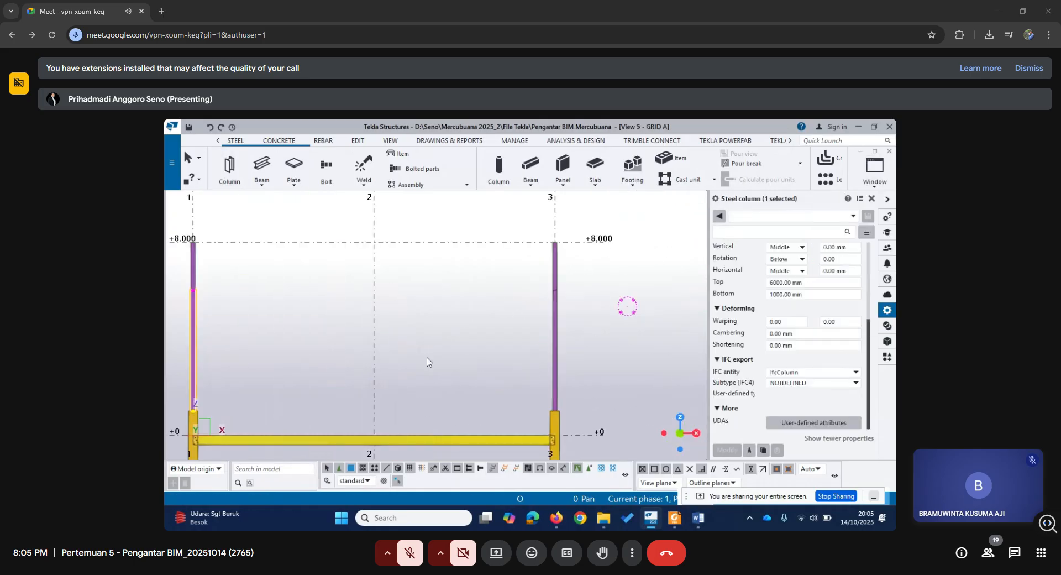
pyautogui.scroll(-1, 430, 362)
pyautogui.moveTo(387, 362); pyautogui.dragTo(575, 379, button='middle')
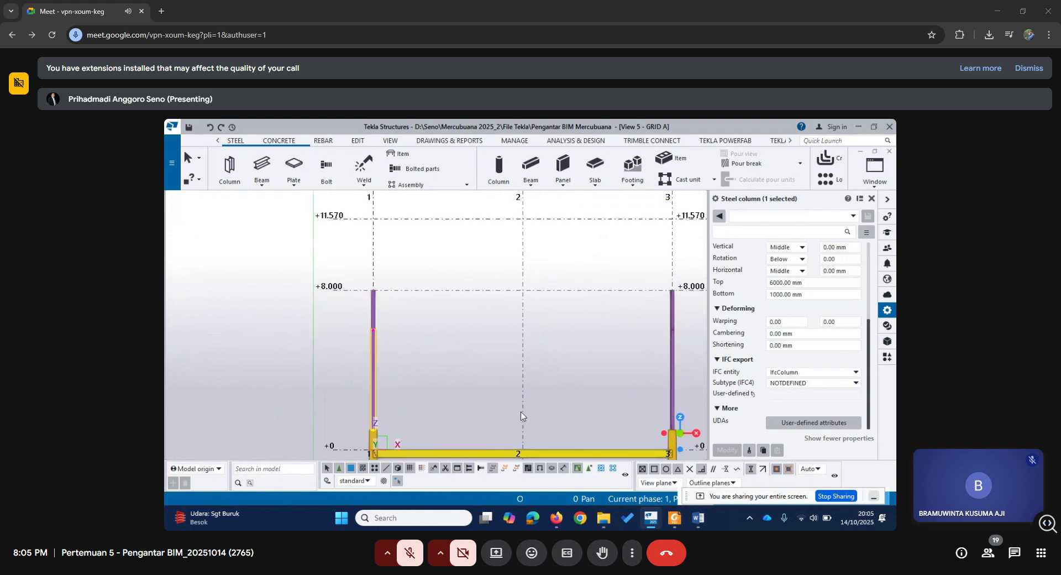
pyautogui.moveTo(508, 384); pyautogui.dragTo(440, 400, button='middle')
pyautogui.scroll(1, 440, 401)
pyautogui.scroll(-1, 441, 401)
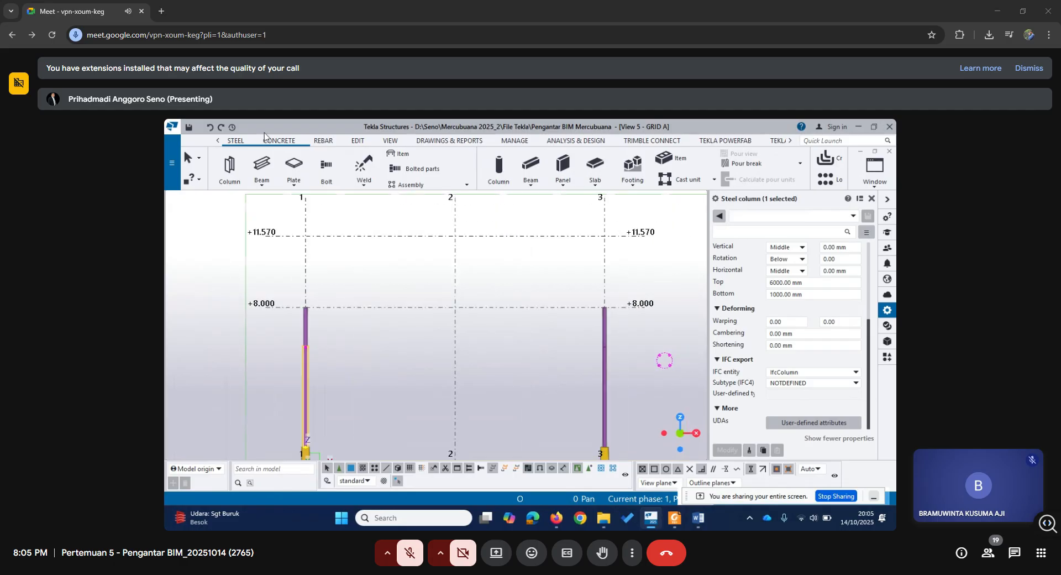
# Start a steel beam and name it Balok B1.
pyautogui.click(261, 166)
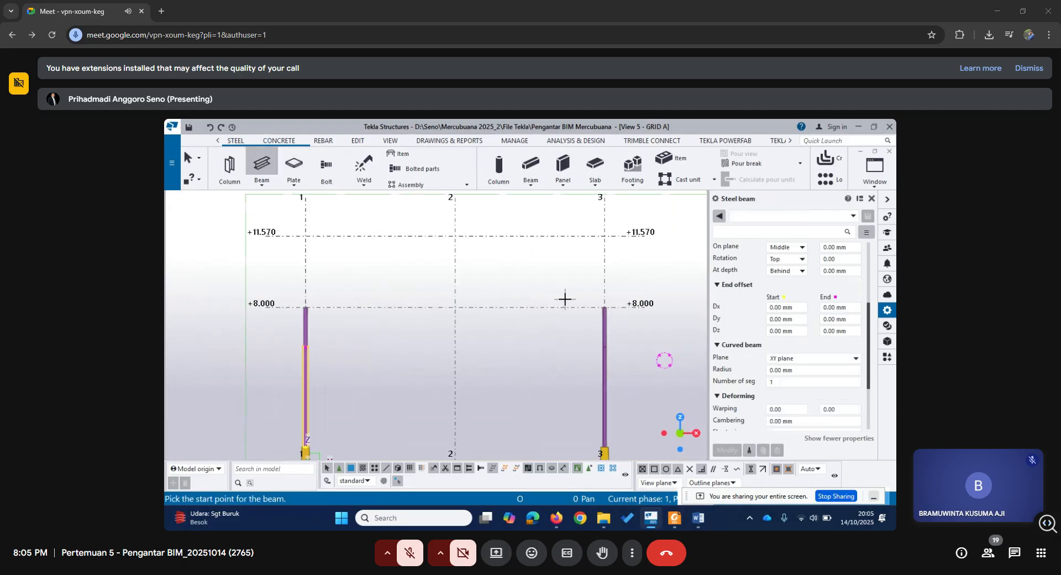
pyautogui.scroll(1, 372, 315)
pyautogui.moveTo(379, 323); pyautogui.dragTo(403, 336, button='middle')
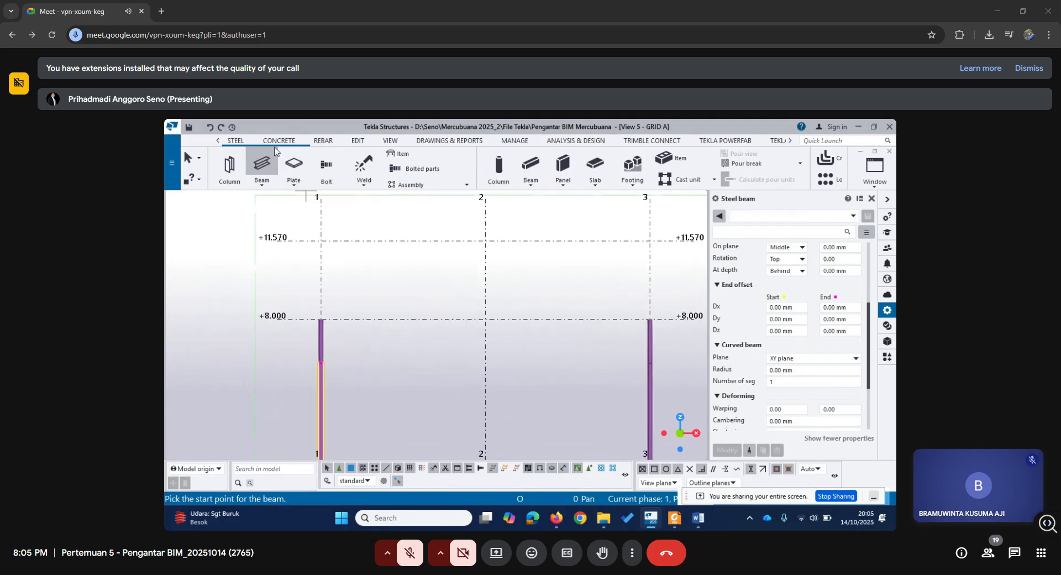
pyautogui.scroll(-3, 815, 400)
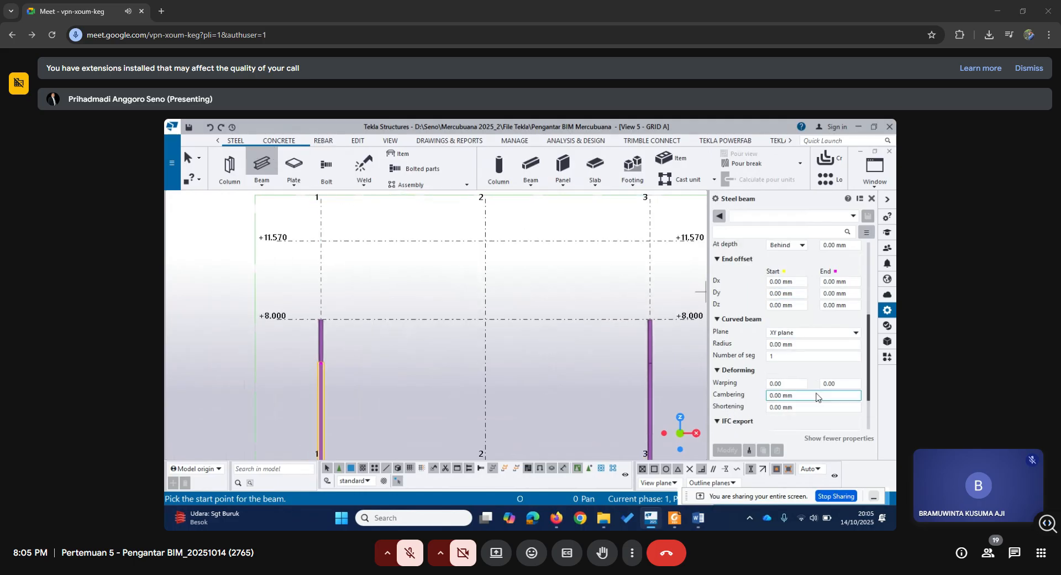
pyautogui.scroll(5, 816, 398)
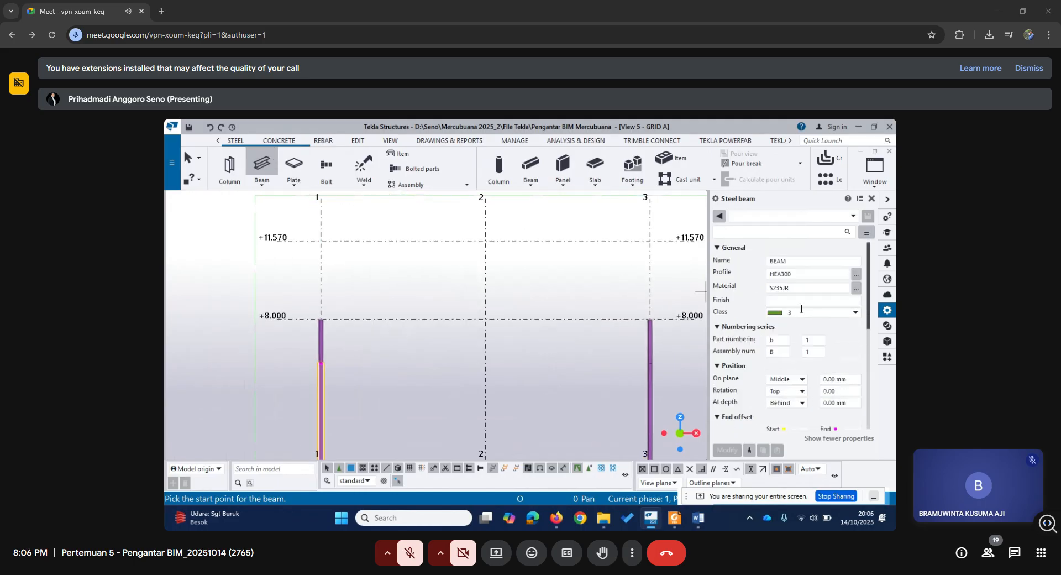
pyautogui.doubleClick(785, 261)
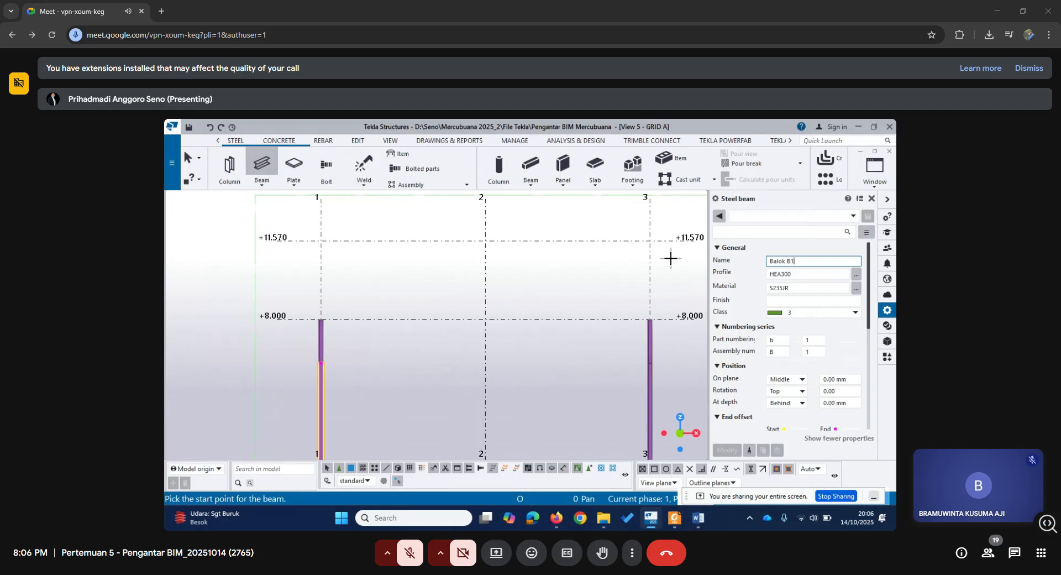
pyautogui.click(806, 287)
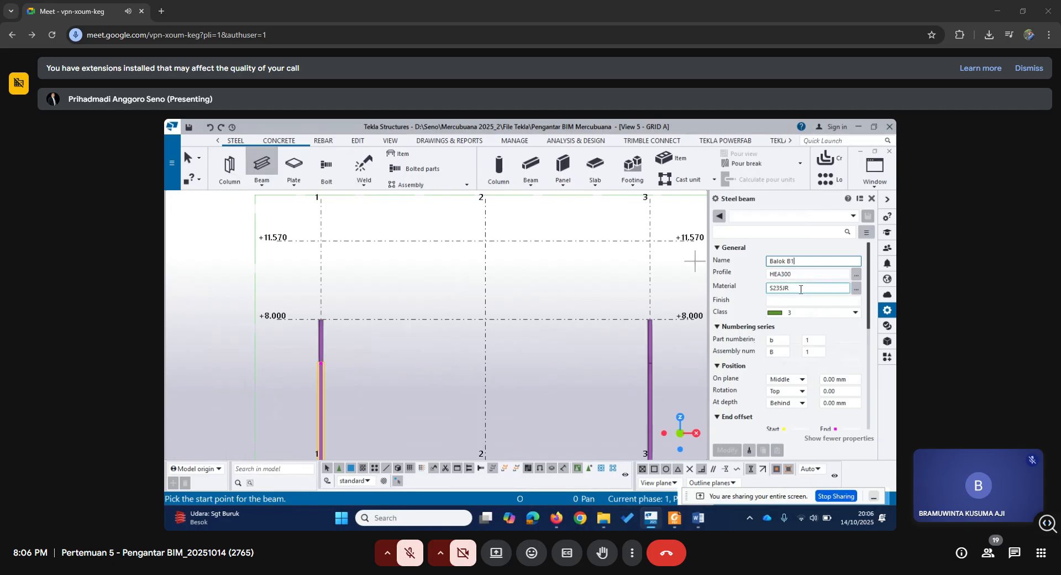
# Set the beam's profile to HEA220 from the HEA group of the profile catalog.
pyautogui.click(856, 274)
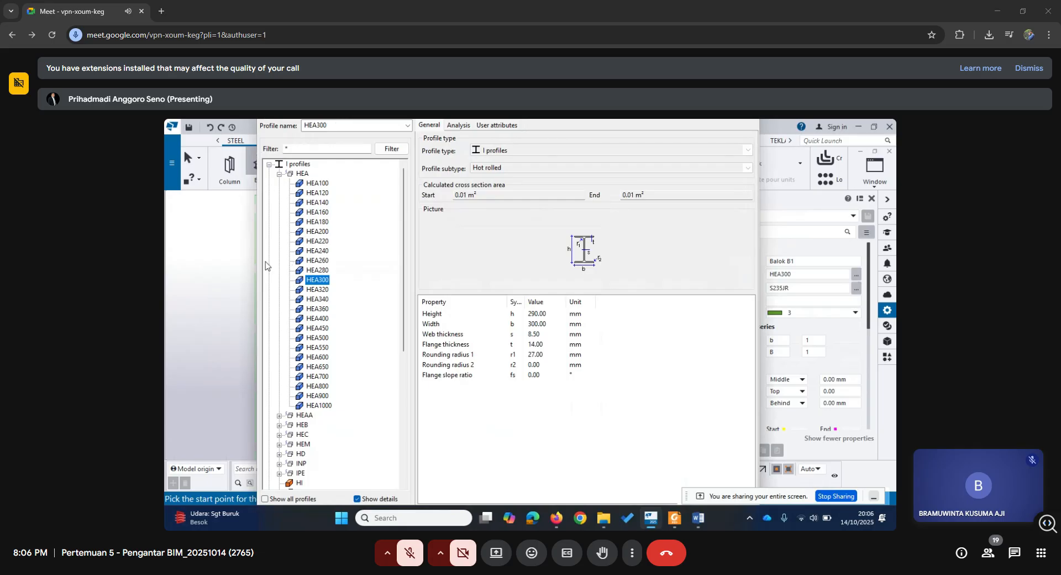
pyautogui.click(322, 244)
pyautogui.moveTo(386, 120); pyautogui.dragTo(430, 170)
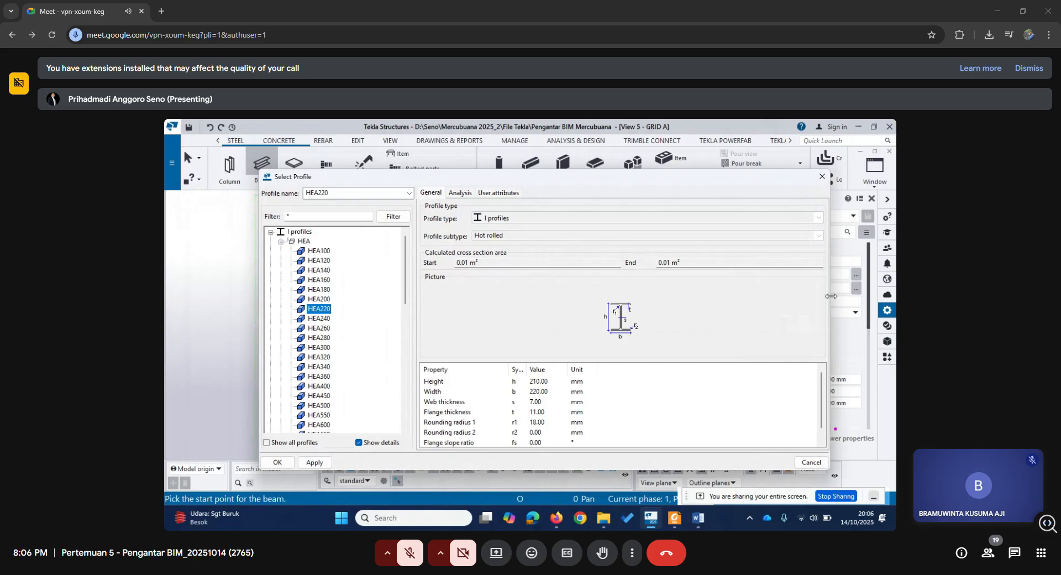
pyautogui.moveTo(831, 295); pyautogui.dragTo(734, 296)
pyautogui.moveTo(534, 180); pyautogui.dragTo(549, 145)
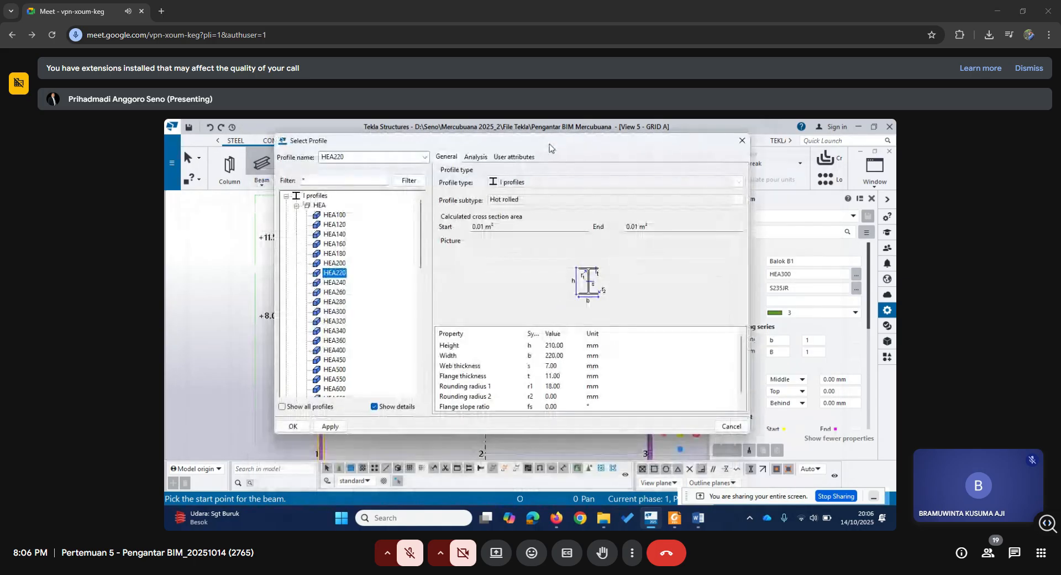
pyautogui.scroll(-2, 322, 362)
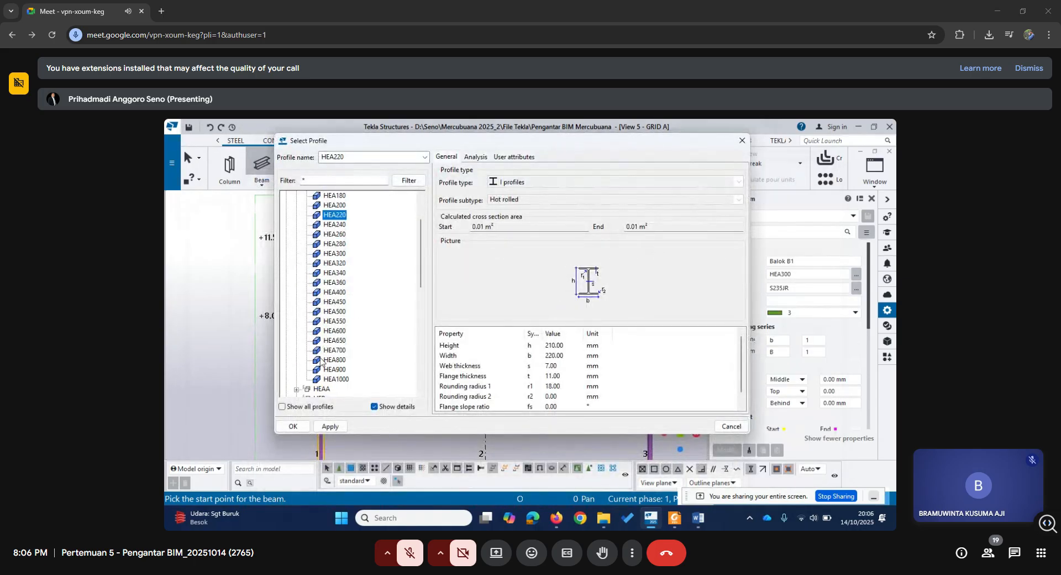
pyautogui.click(293, 426)
# Place the HEA220 beam Balok B1 from the grid 3 column top at +8.000 to the ridge at grid 2, +11.570.
pyautogui.scroll(4, 347, 319)
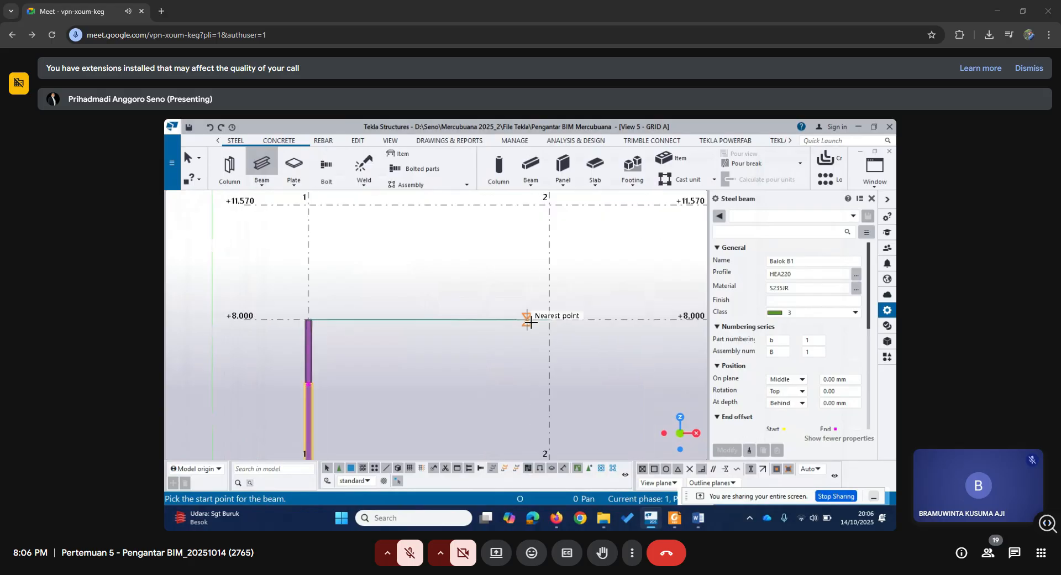
pyautogui.moveTo(528, 319); pyautogui.dragTo(466, 371, button='middle')
pyautogui.scroll(-1, 434, 333)
pyautogui.scroll(1, 579, 368)
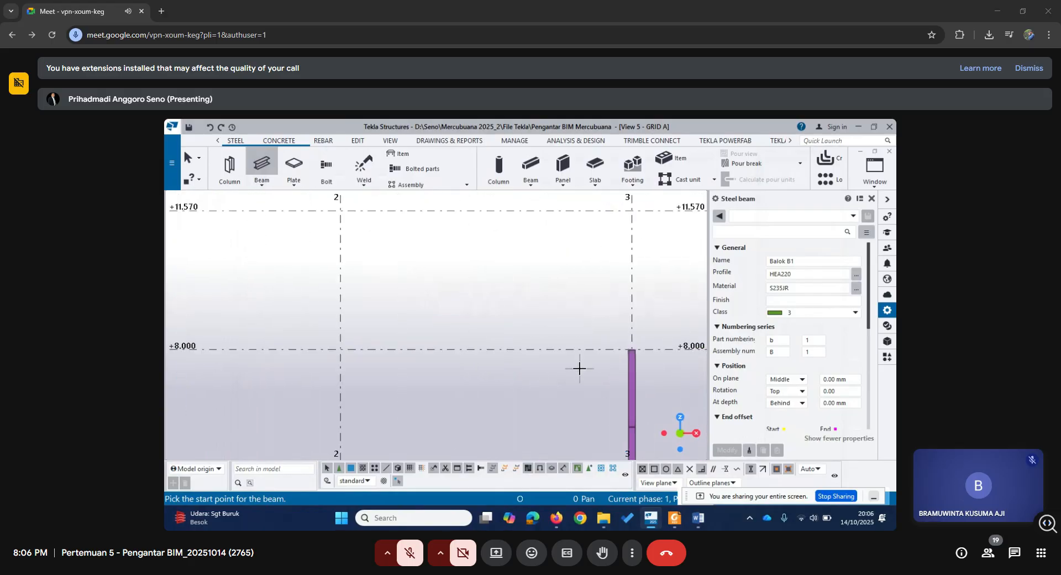
pyautogui.scroll(-3, 579, 368)
pyautogui.moveTo(517, 415); pyautogui.dragTo(480, 343, button='middle')
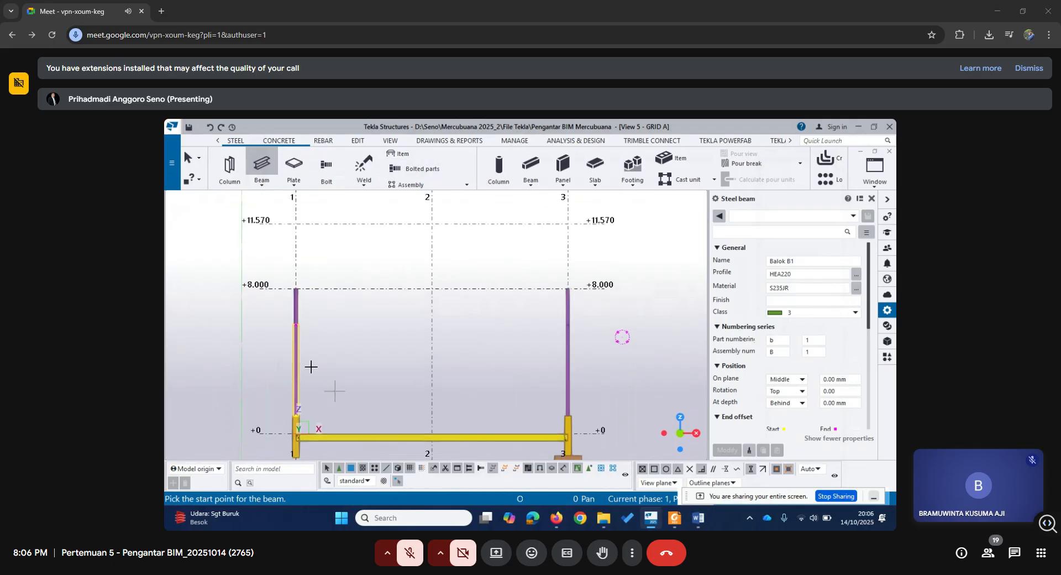
pyautogui.scroll(1, 533, 310)
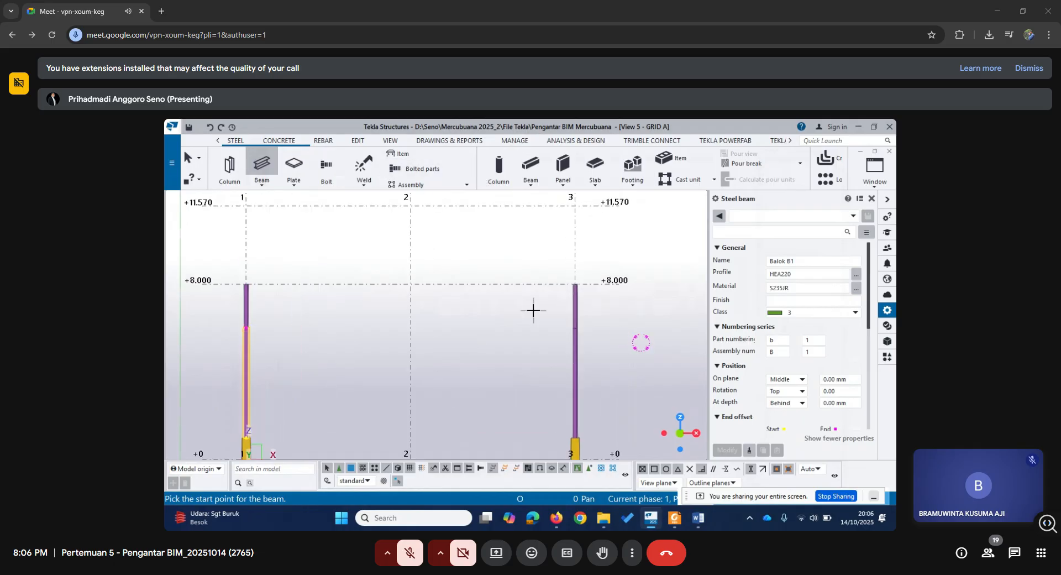
pyautogui.scroll(2, 559, 287)
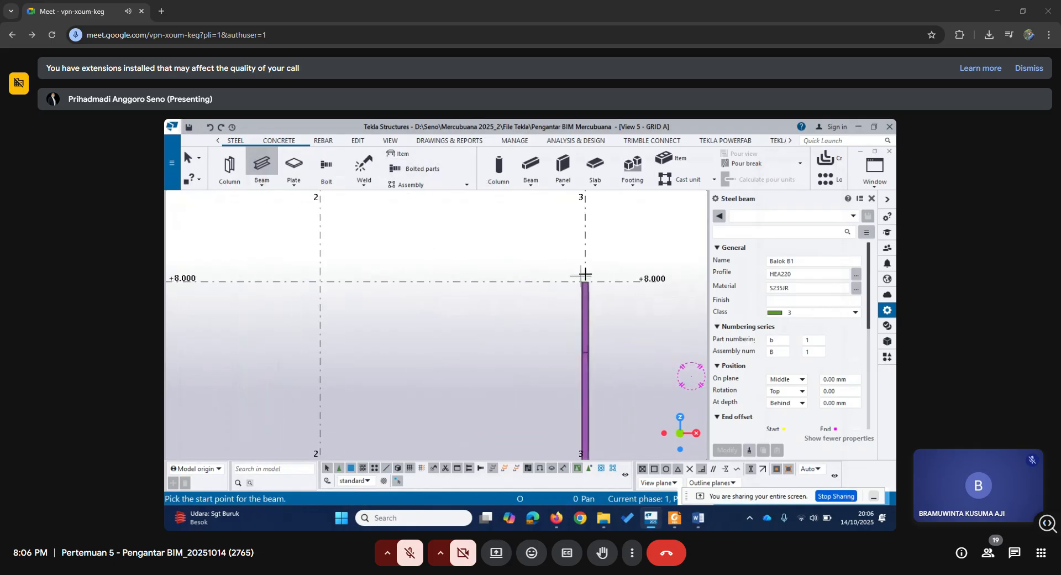
pyautogui.click(585, 282)
pyautogui.scroll(-1, 480, 354)
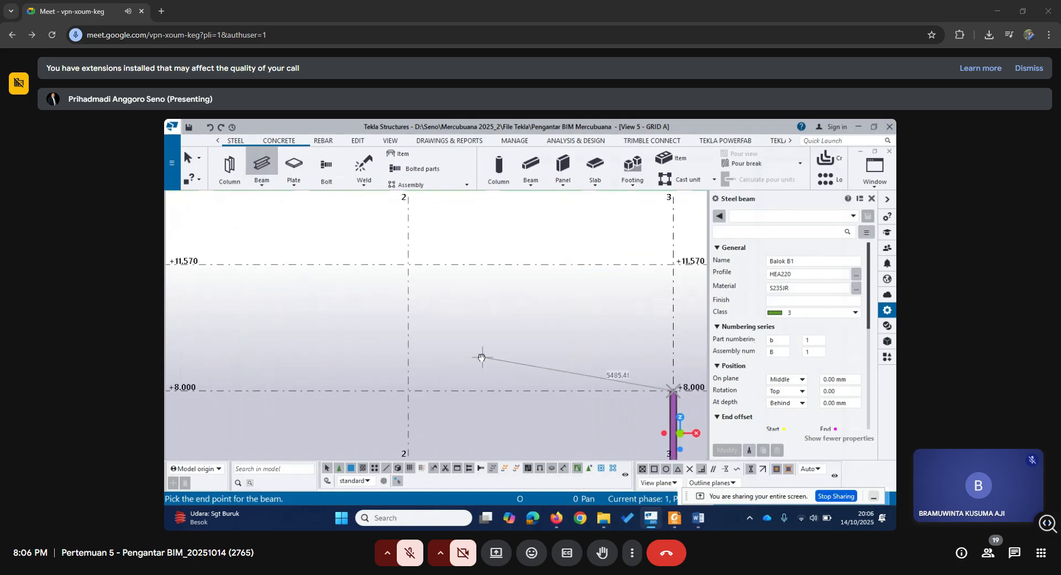
pyautogui.scroll(1, 429, 298)
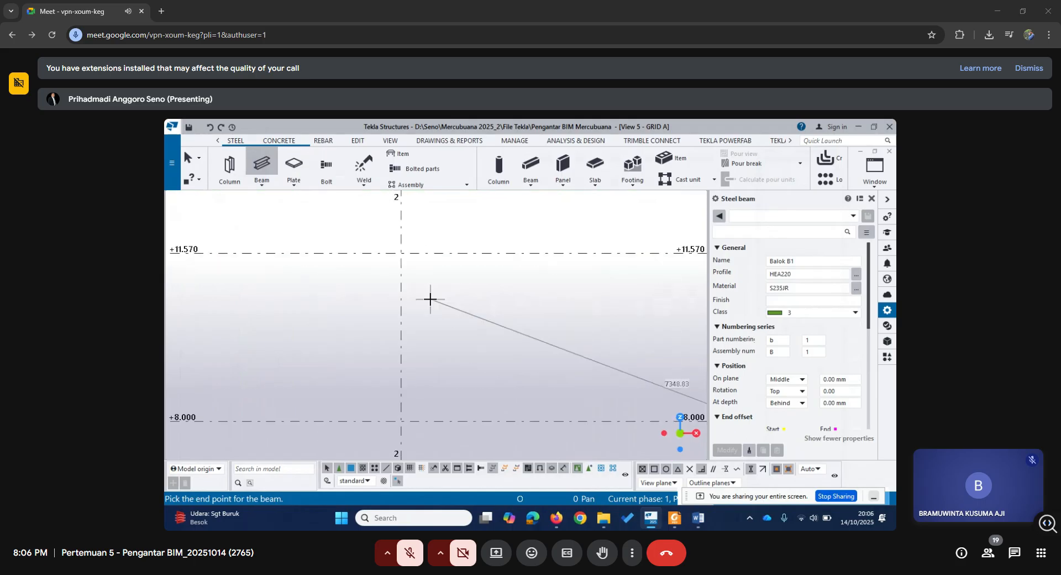
pyautogui.click(399, 255)
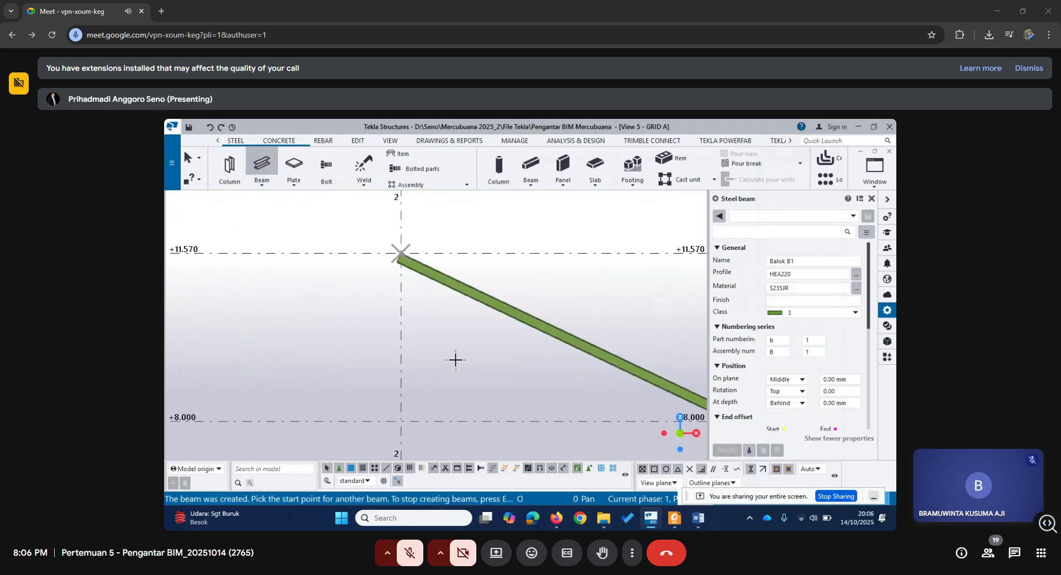
# Place a second Balok B1 beam from the grid 1 column top at +8.000 to the ridge, and end the beam command.
pyautogui.scroll(-1, 453, 359)
pyautogui.moveTo(485, 376); pyautogui.dragTo(577, 352, button='middle')
pyautogui.scroll(-1, 476, 352)
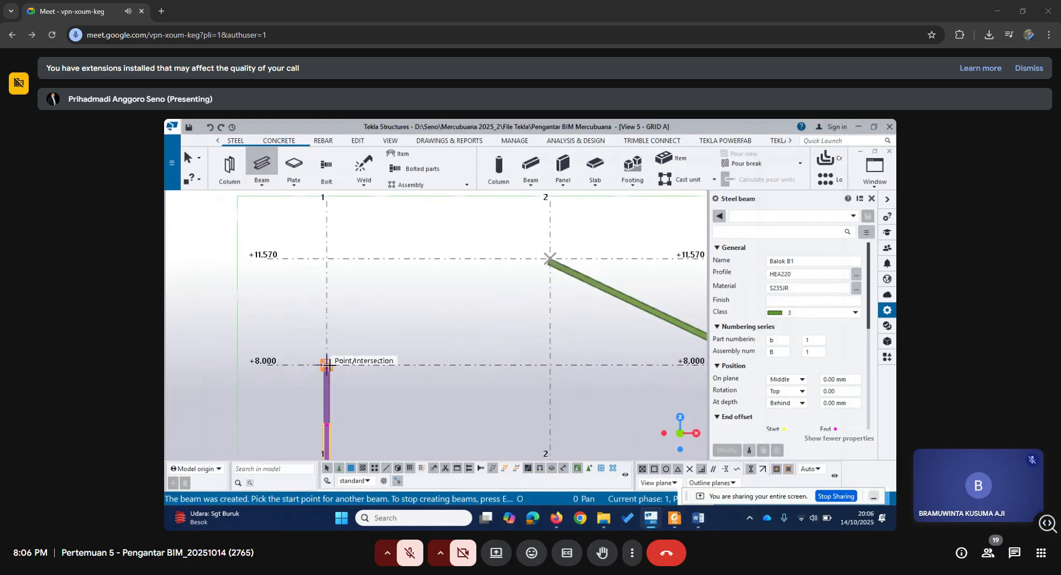
pyautogui.click(328, 365)
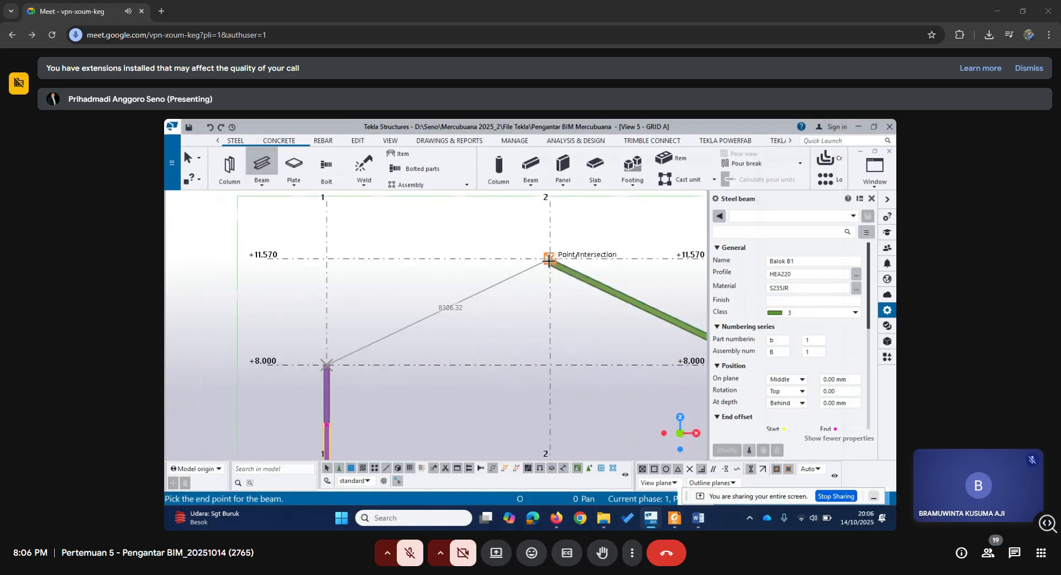
pyautogui.click(549, 261)
pyautogui.scroll(-1, 522, 335)
pyautogui.moveTo(561, 345); pyautogui.dragTo(461, 314, button='middle')
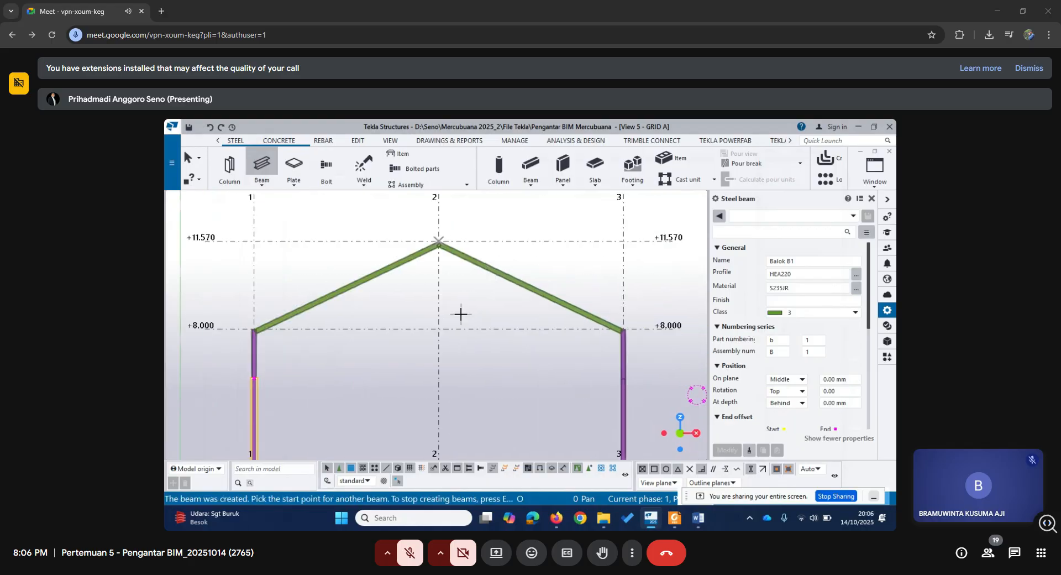
pyautogui.press('Escape')
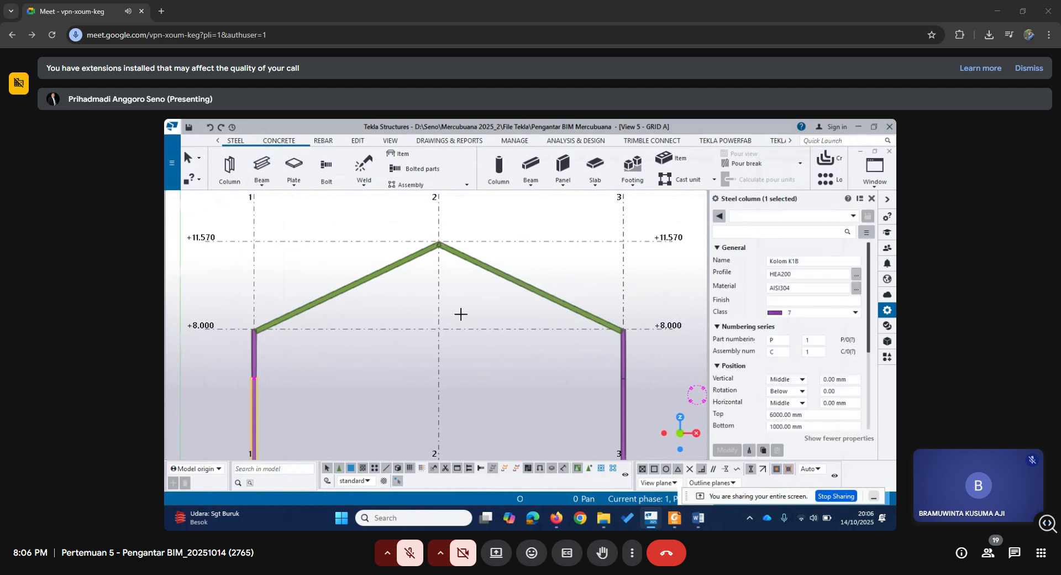
# Open the 3D view and examine how the beams meet at the ridge and at the grid 3 column top.
pyautogui.click(877, 178)
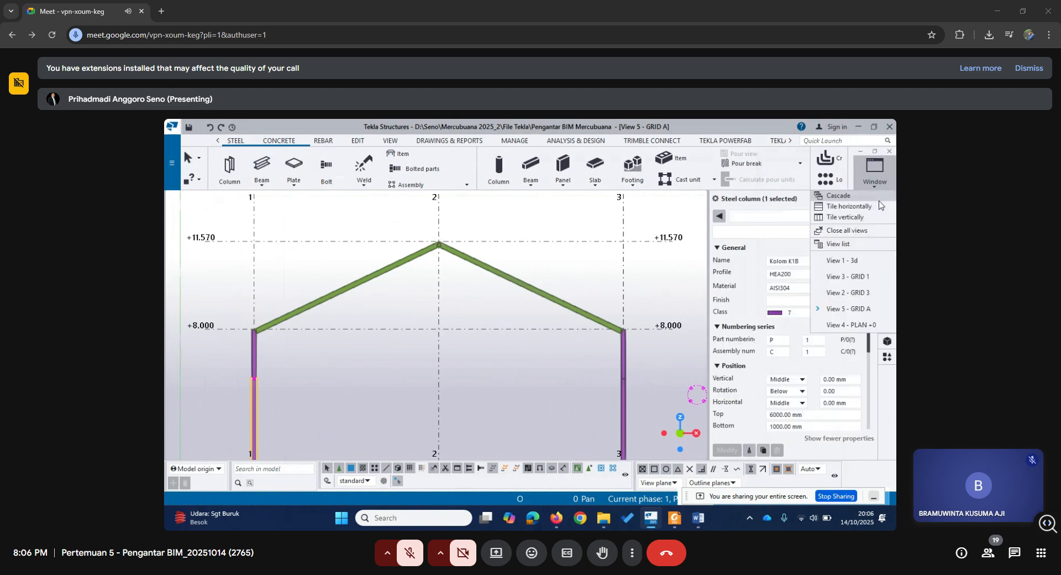
pyautogui.click(851, 266)
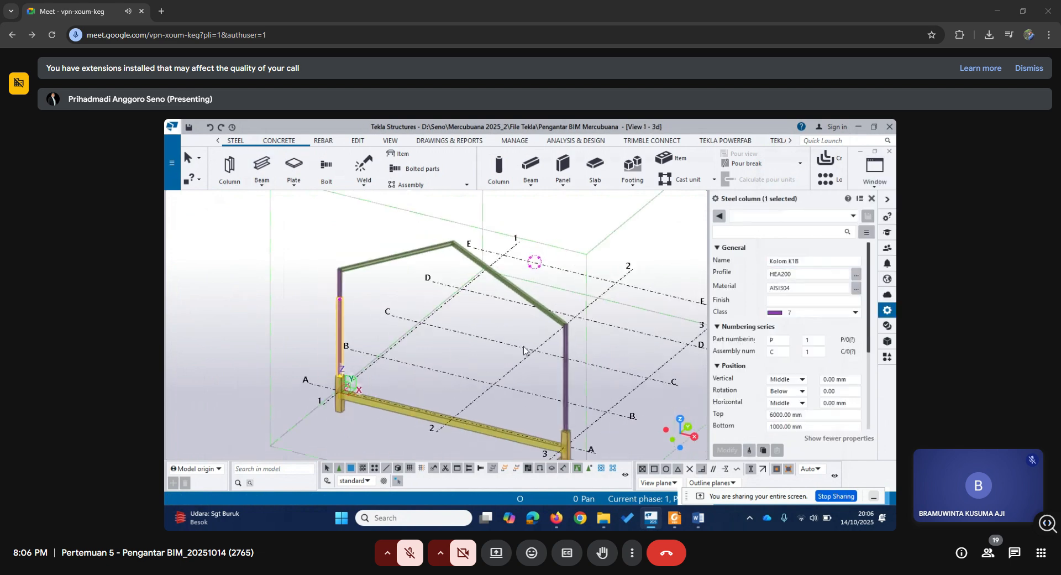
pyautogui.scroll(1, 544, 354)
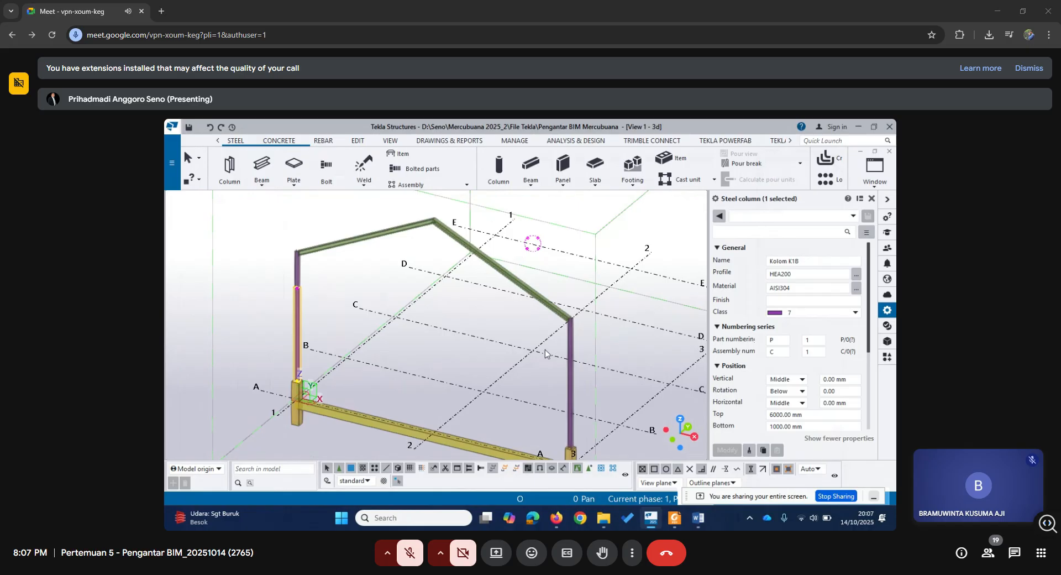
pyautogui.moveTo(514, 371); pyautogui.dragTo(547, 347, button='middle')
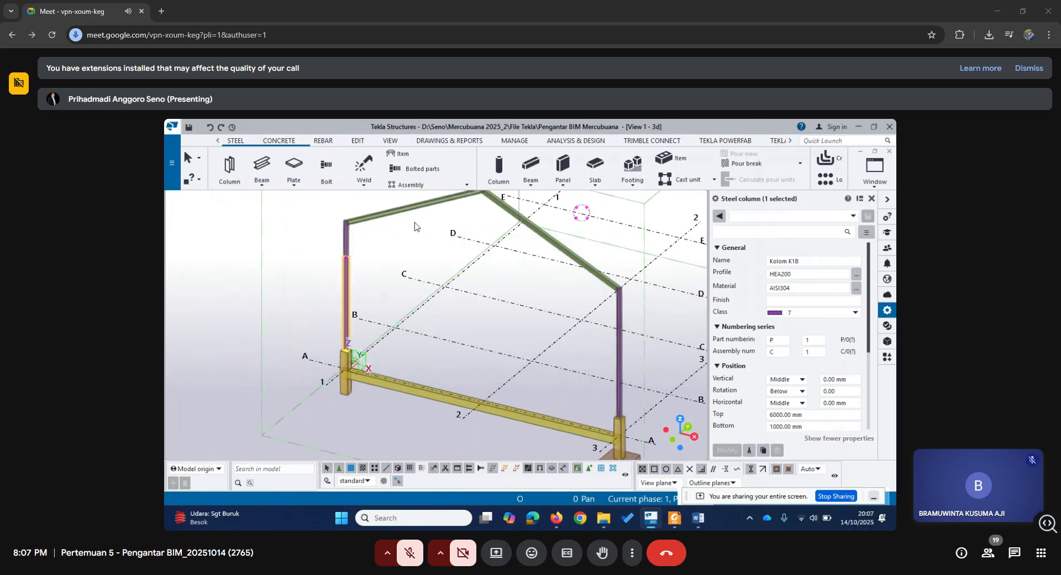
pyautogui.scroll(4, 481, 251)
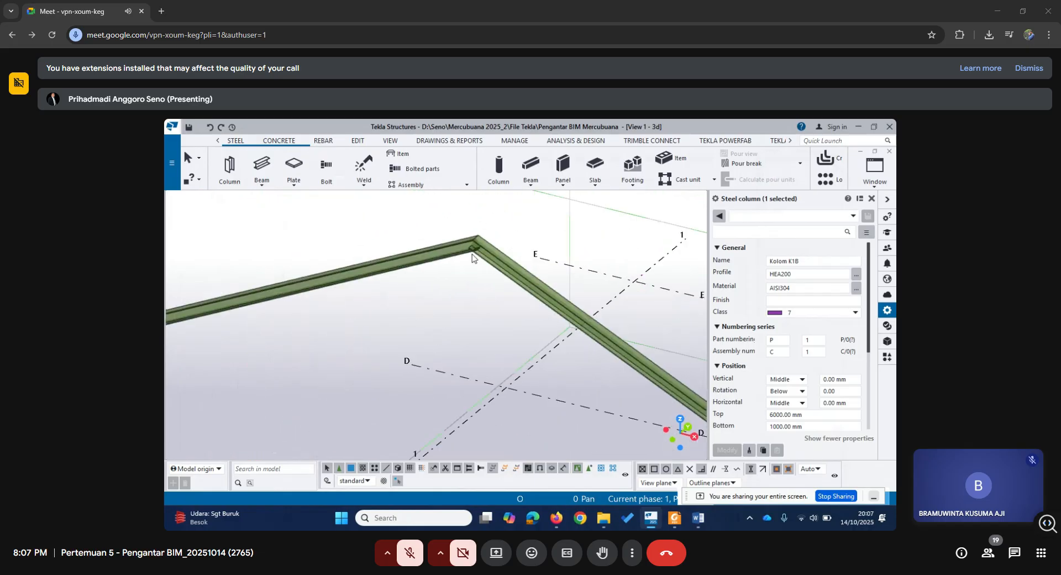
pyautogui.scroll(-5, 472, 255)
pyautogui.scroll(4, 579, 344)
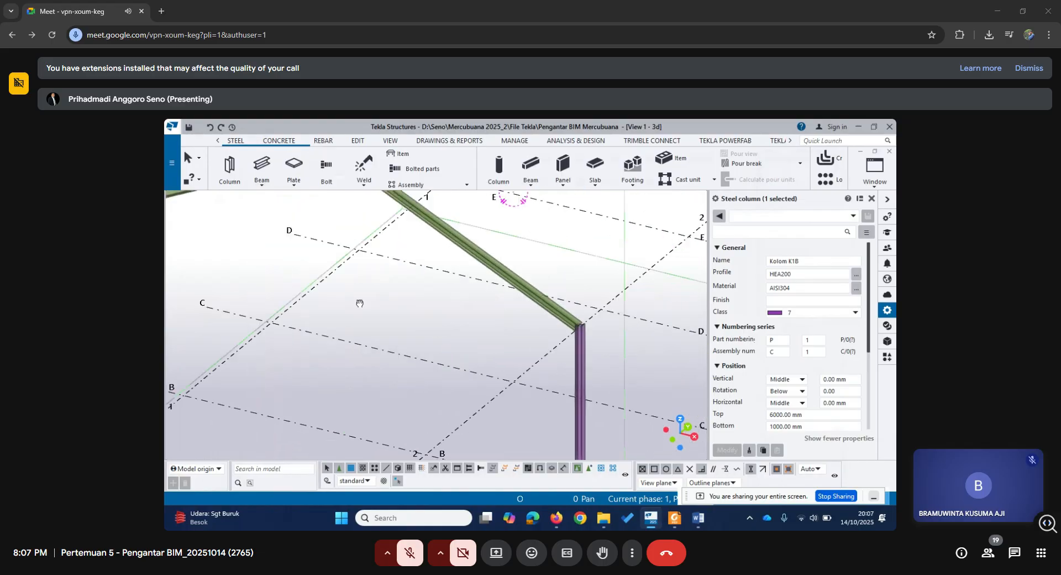
pyautogui.scroll(3, 579, 343)
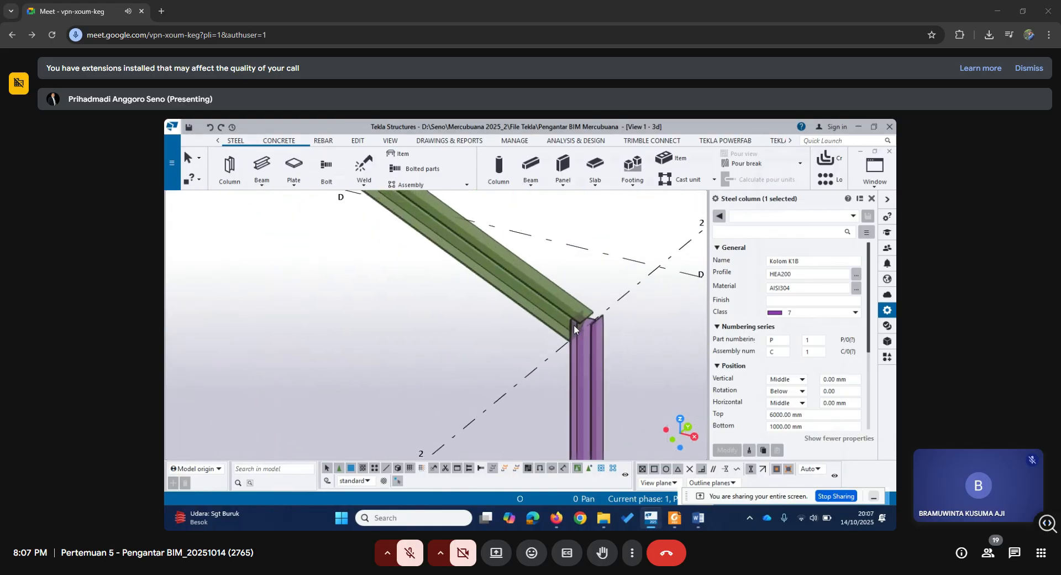
pyautogui.scroll(-5, 575, 327)
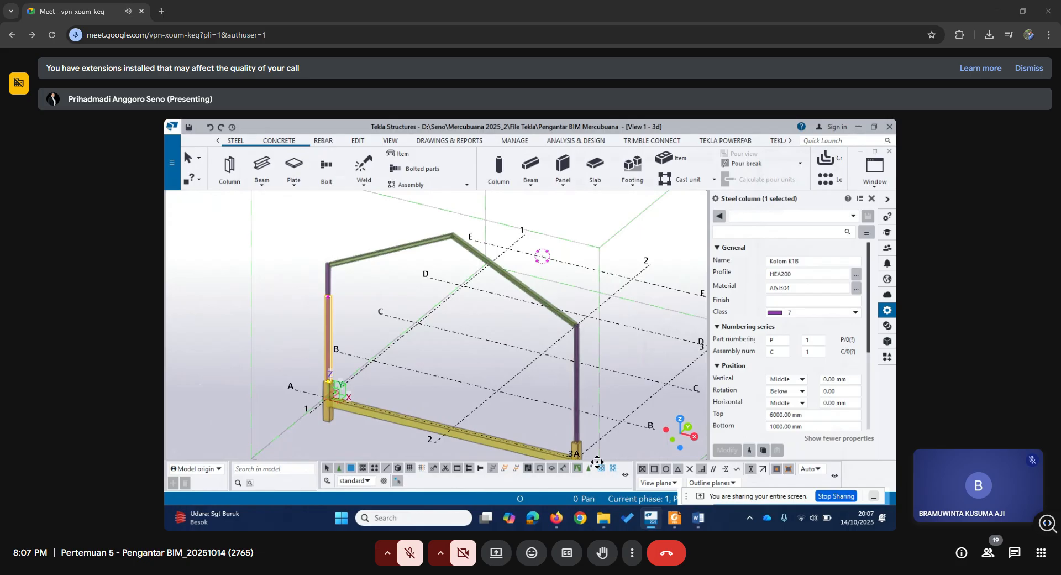
# Switch to Firefox to look at the Forum Pertemuan 2 page, and return to the Tekla Structures model.
pyautogui.moveTo(556, 521)
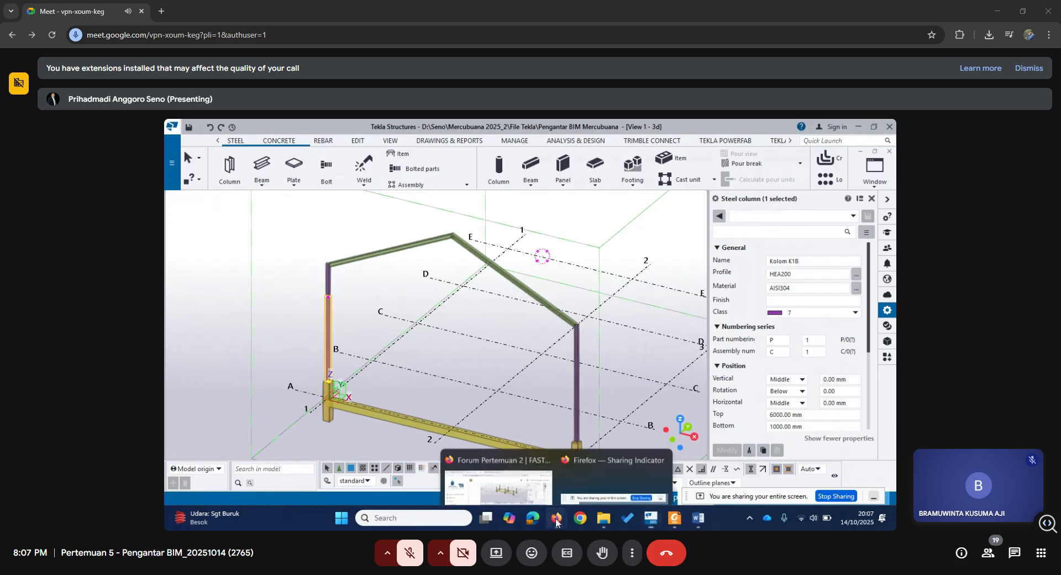
pyautogui.click(501, 470)
pyautogui.click(485, 131)
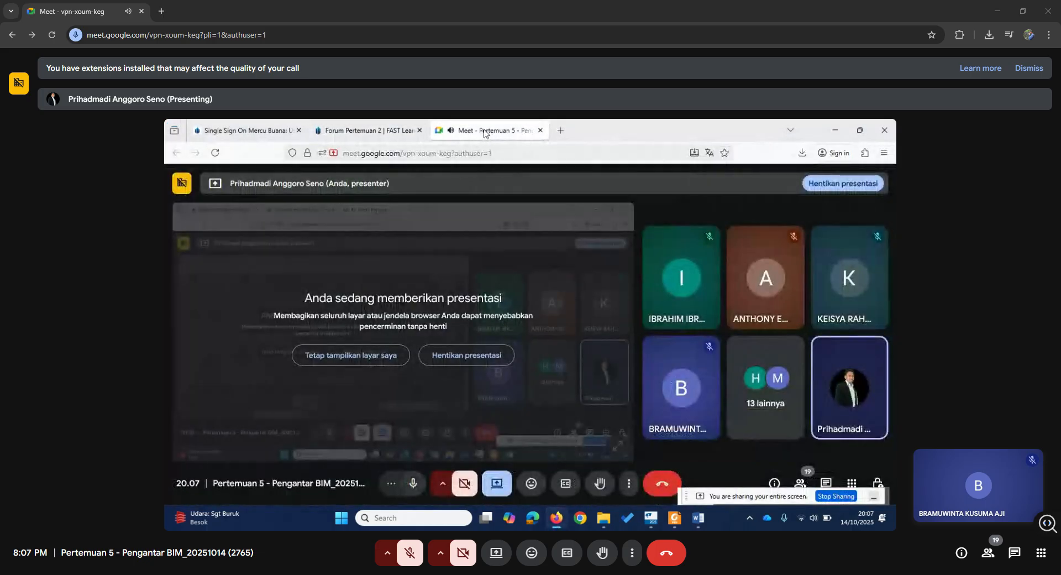
pyautogui.click(375, 131)
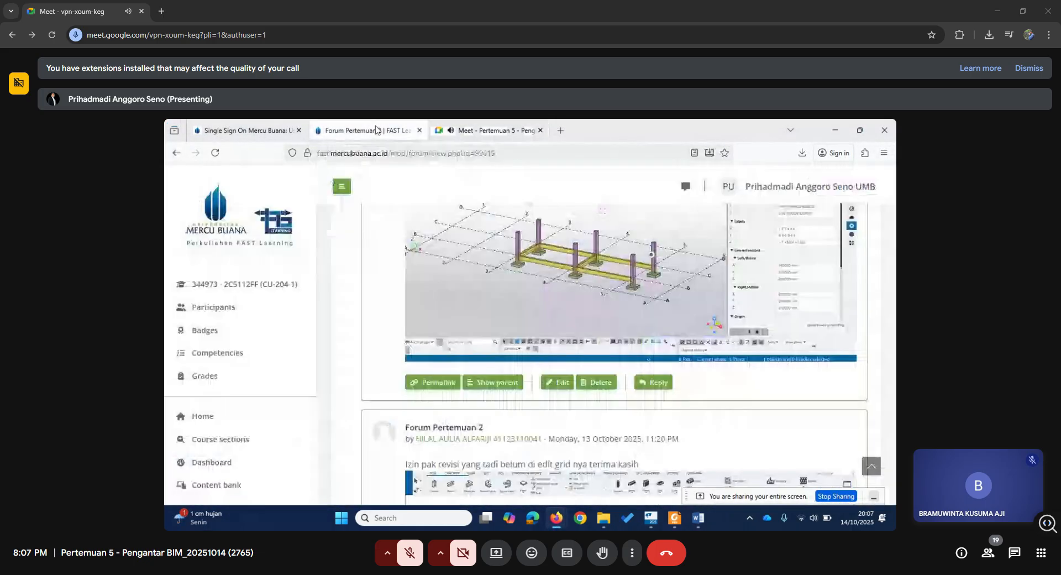
pyautogui.click(840, 131)
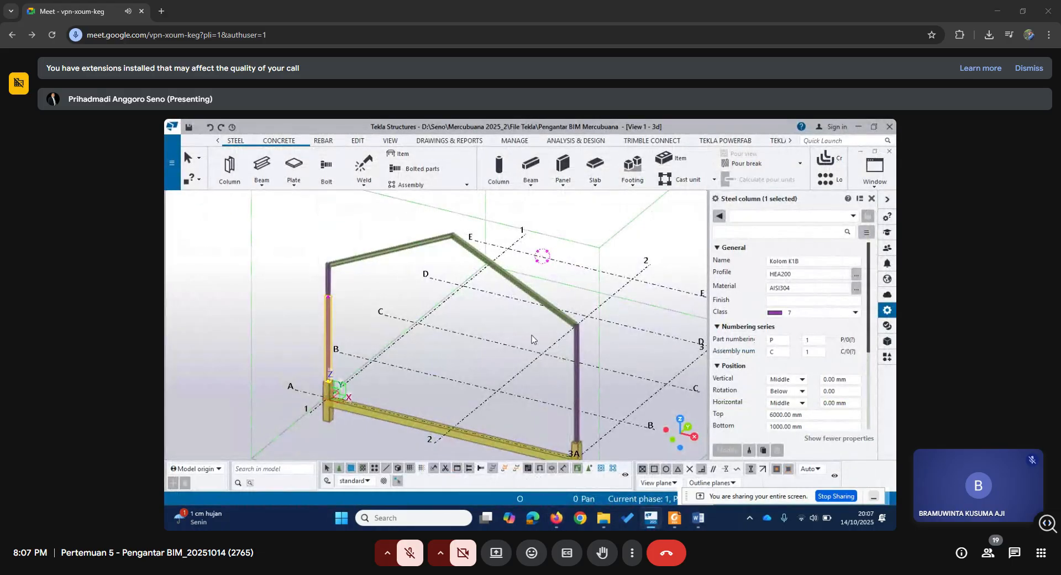
# Examine the grid A frame in 3D, from the grid 3 column base up to the ridge, and switch to the Word document.
pyautogui.moveTo(532, 339); pyautogui.dragTo(491, 293, button='middle')
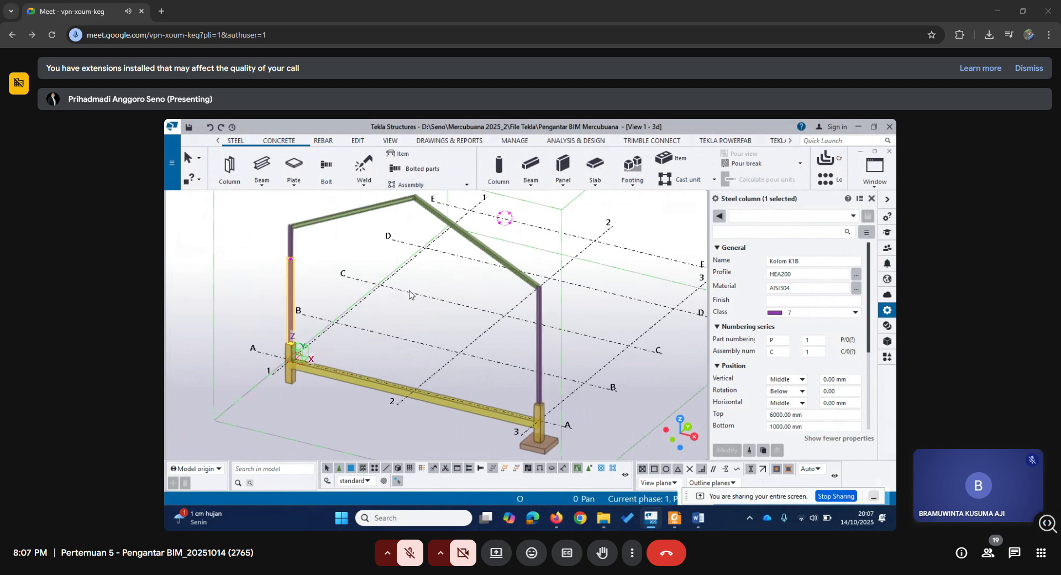
pyautogui.moveTo(421, 276); pyautogui.dragTo(469, 315, button='middle')
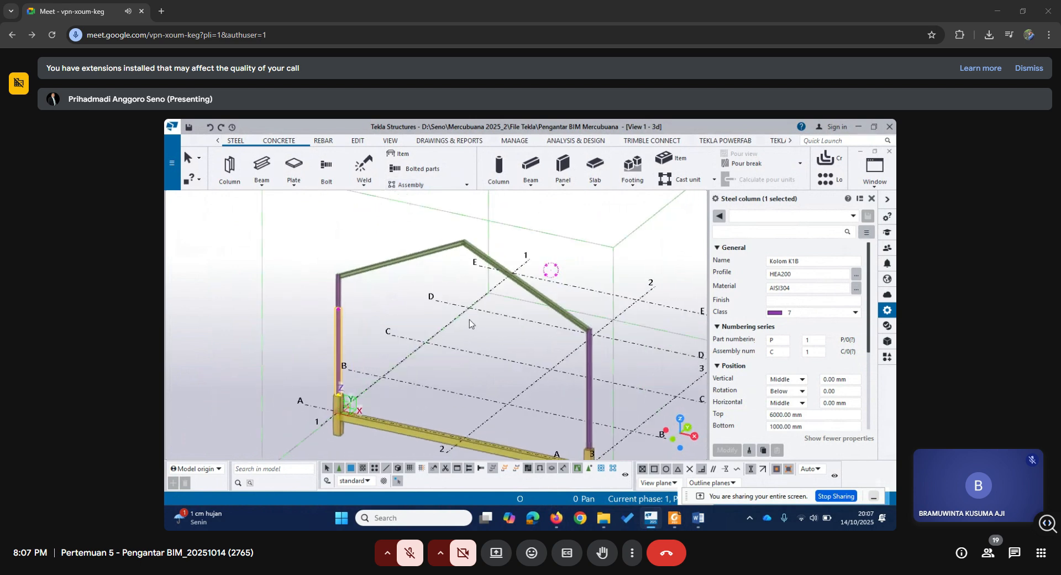
pyautogui.scroll(5, 589, 352)
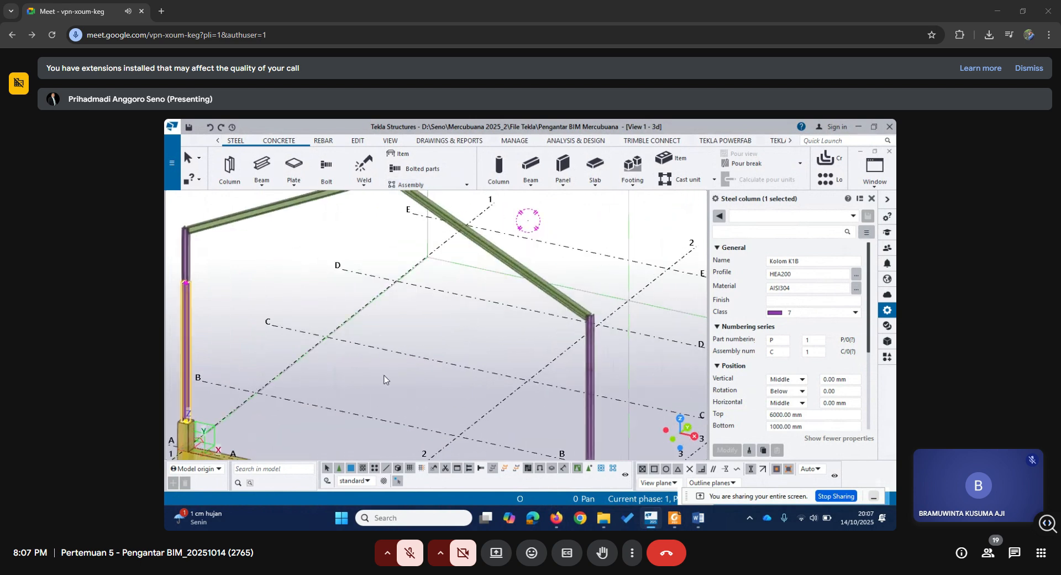
pyautogui.scroll(-4, 409, 378)
pyautogui.moveTo(466, 395); pyautogui.dragTo(467, 310, button='middle')
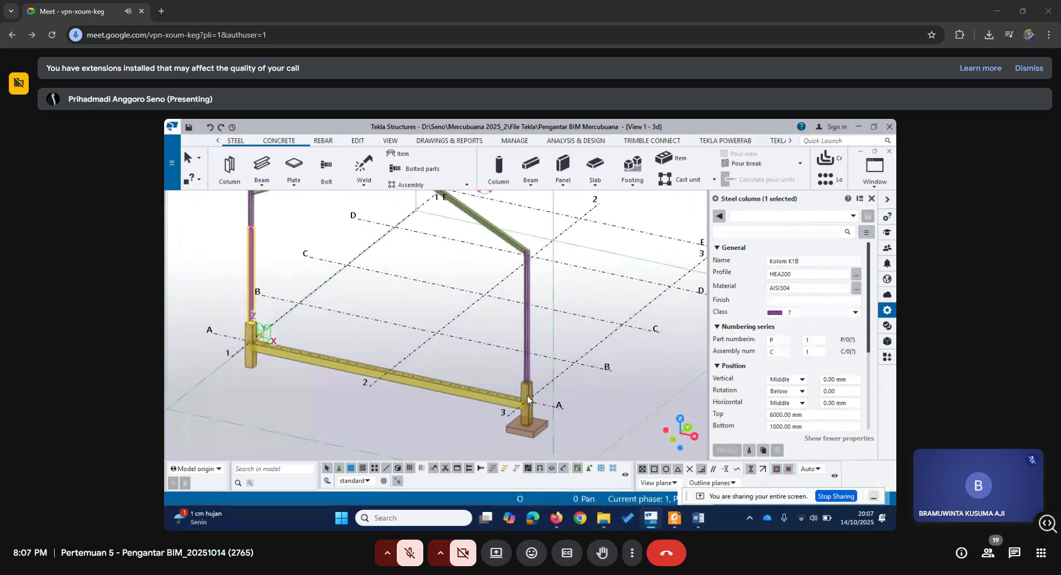
pyautogui.scroll(4, 527, 396)
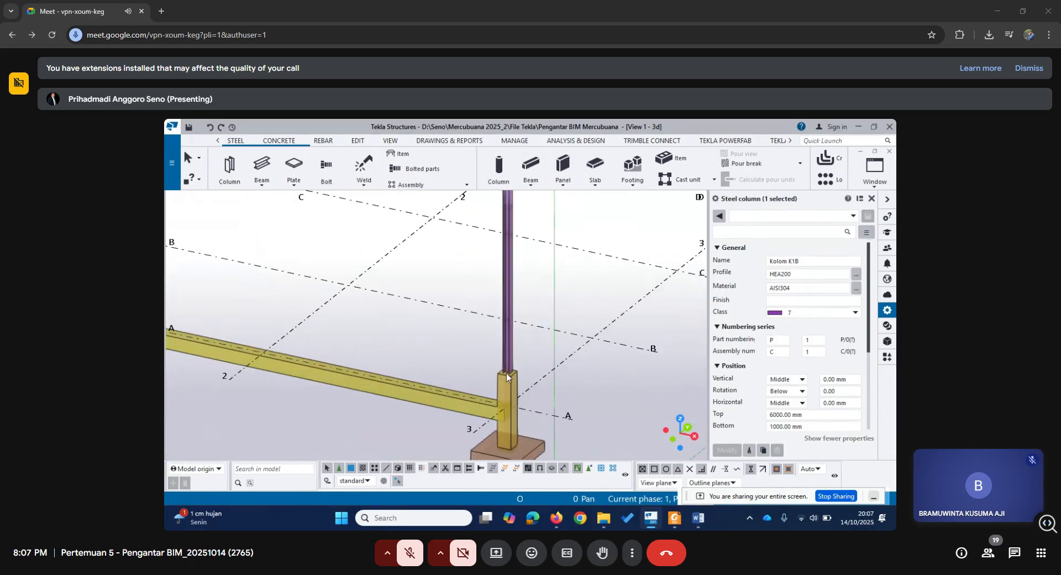
pyautogui.scroll(-2, 443, 399)
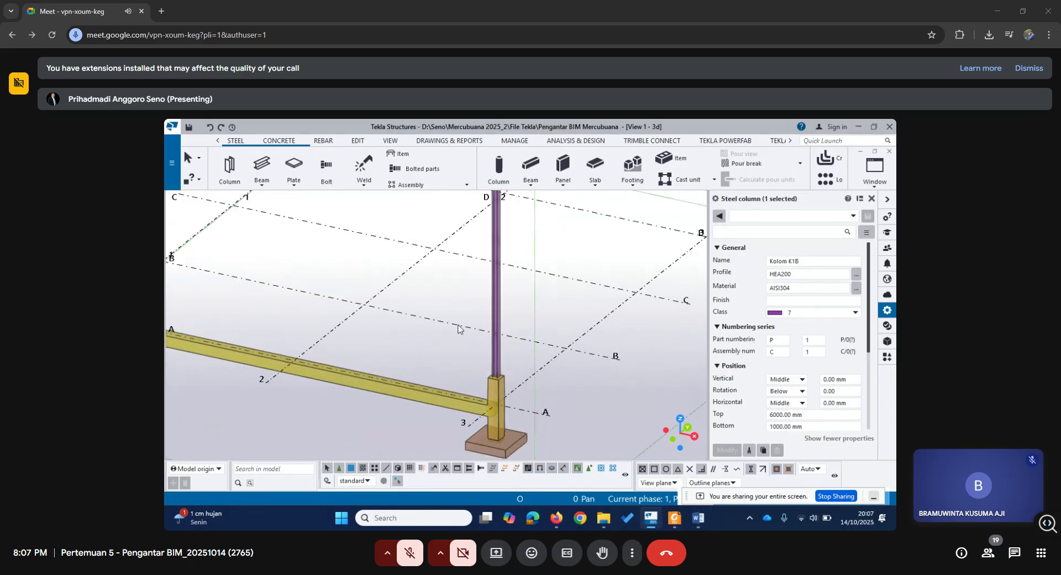
pyautogui.moveTo(459, 326); pyautogui.dragTo(479, 446, button='middle')
pyautogui.moveTo(434, 309); pyautogui.dragTo(571, 368, button='middle')
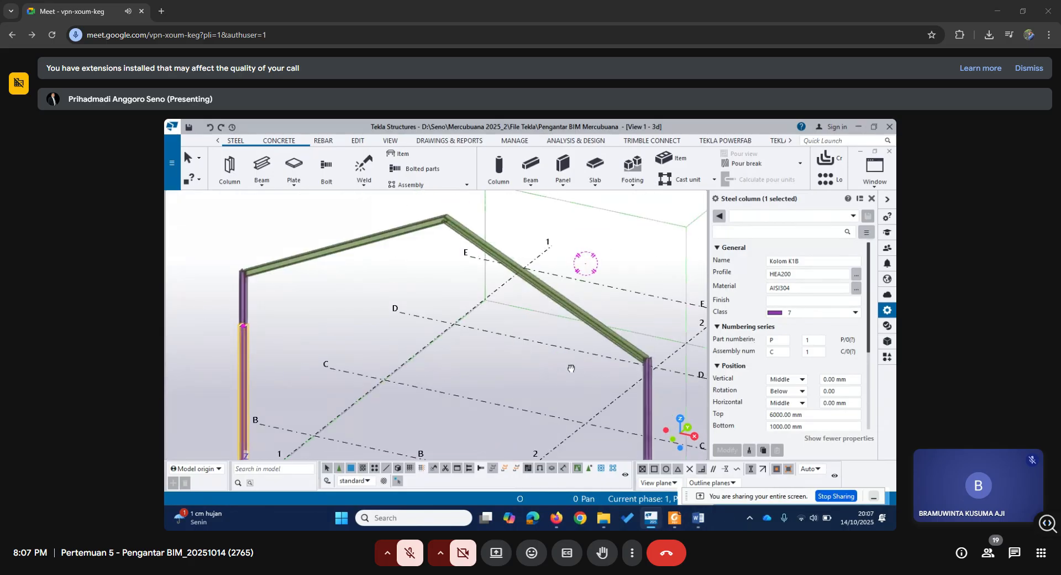
pyautogui.scroll(-1, 569, 367)
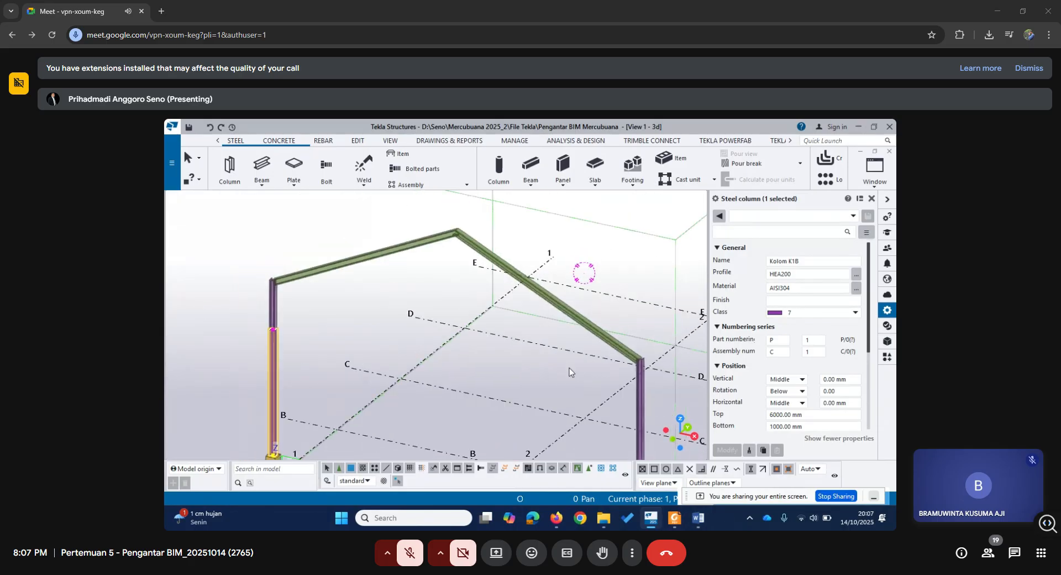
pyautogui.click(697, 519)
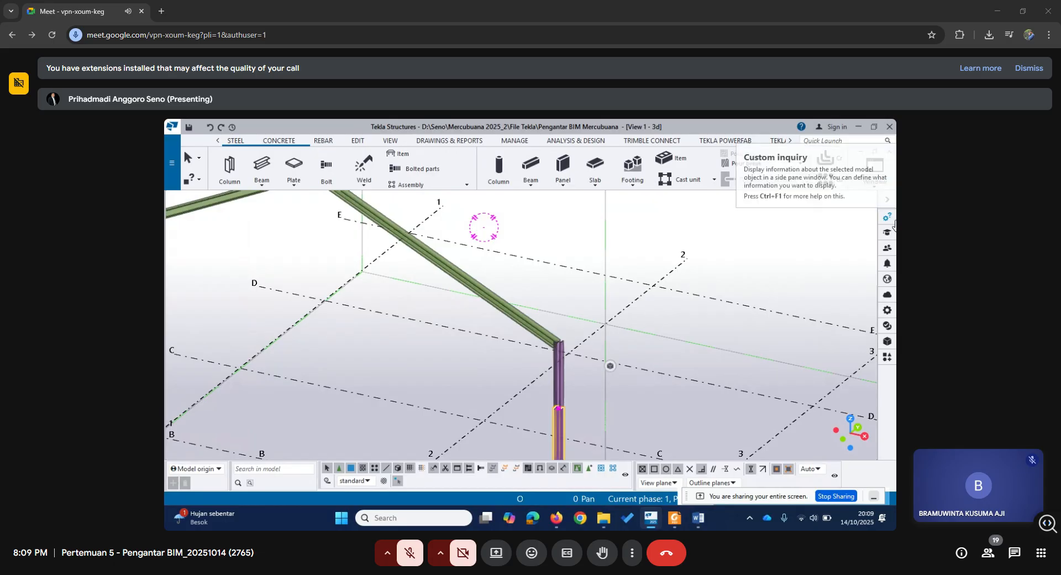
# Open the applications and components catalog, clear the haunch search and collapse the Connections group.
pyautogui.click(884, 358)
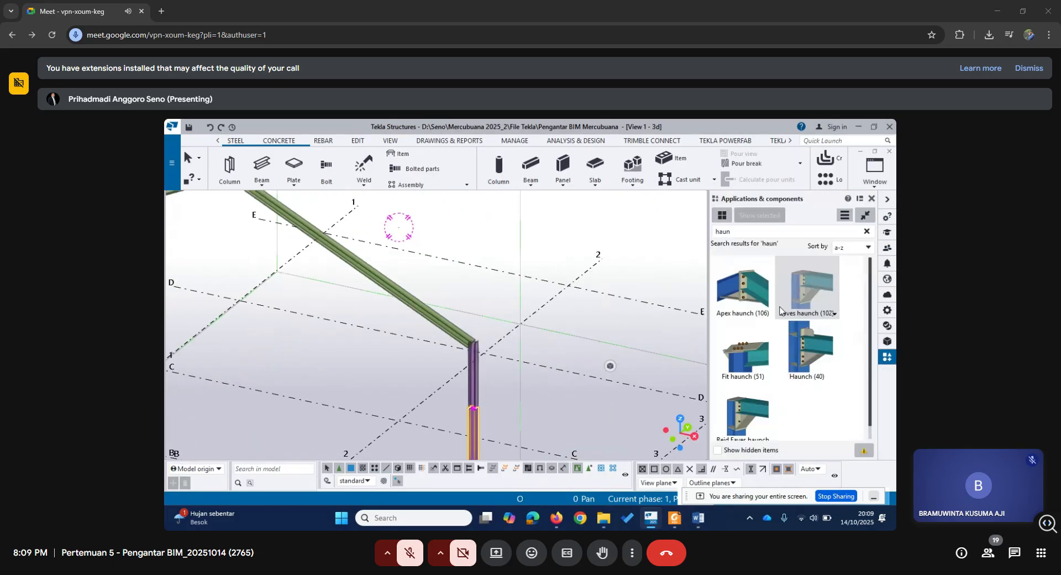
pyautogui.click(866, 231)
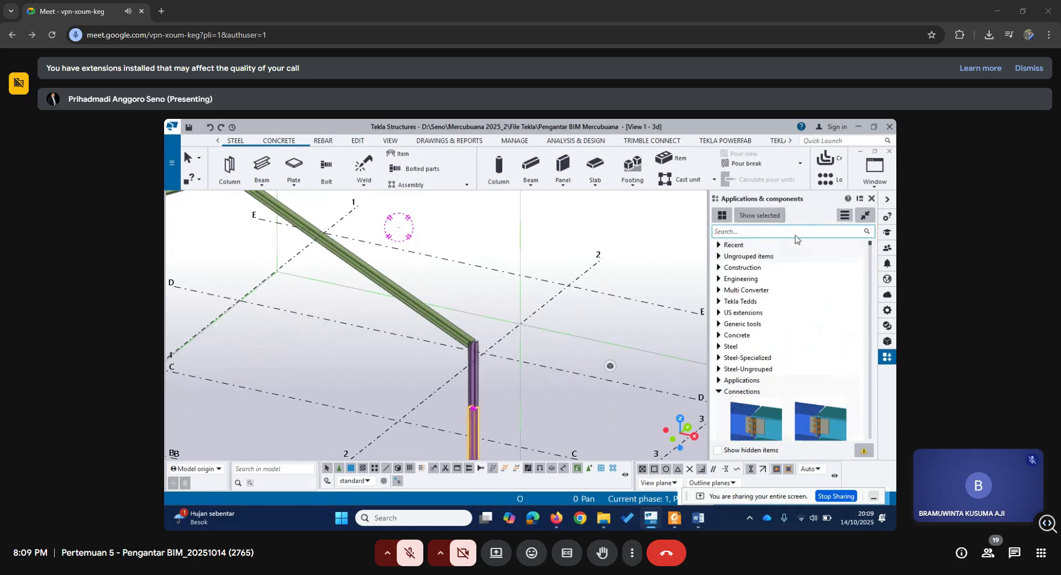
pyautogui.scroll(-3, 765, 311)
pyautogui.scroll(2, 730, 331)
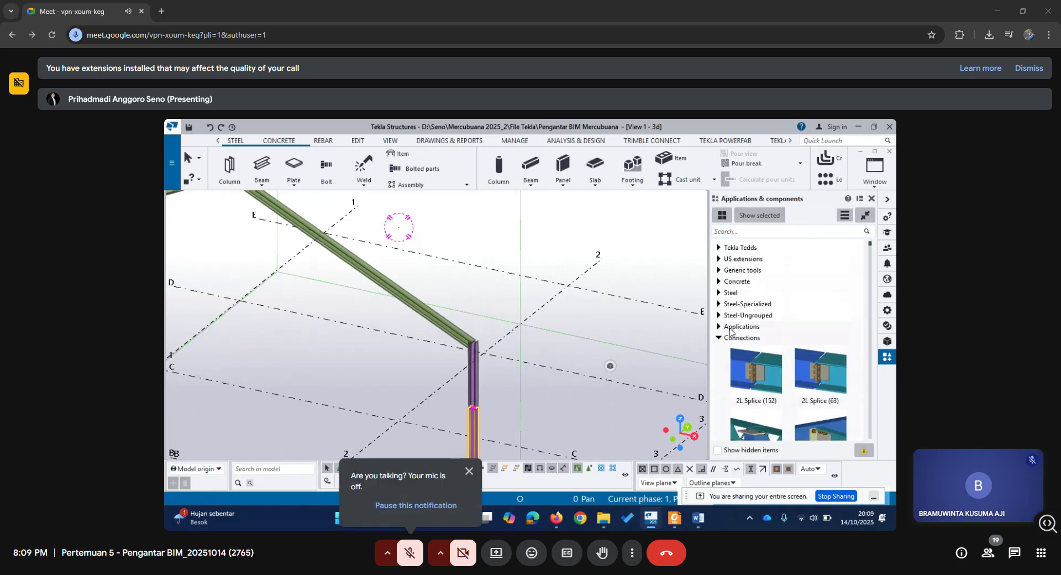
pyautogui.click(719, 338)
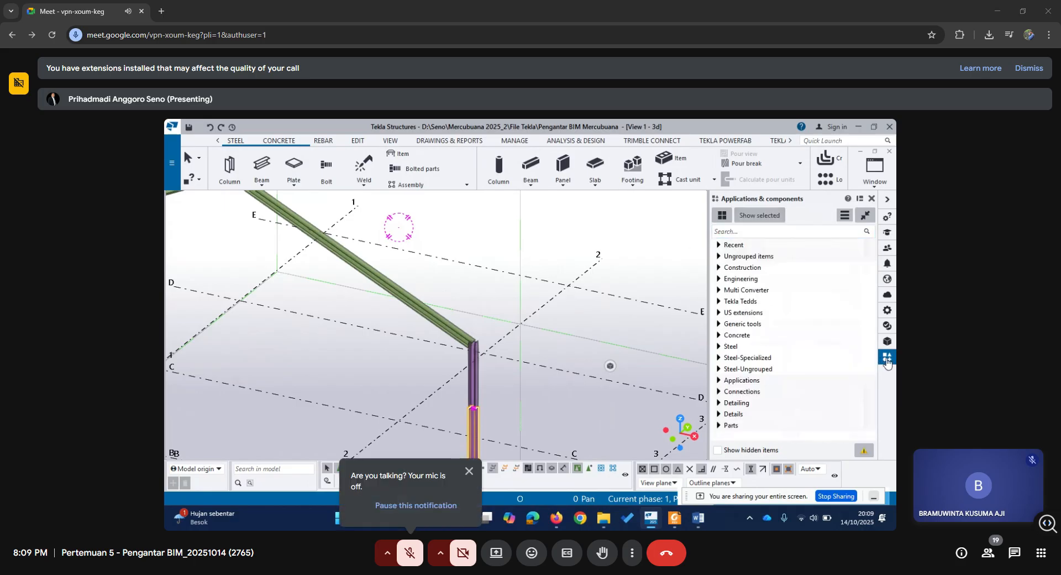
pyautogui.click(871, 199)
pyautogui.click(888, 358)
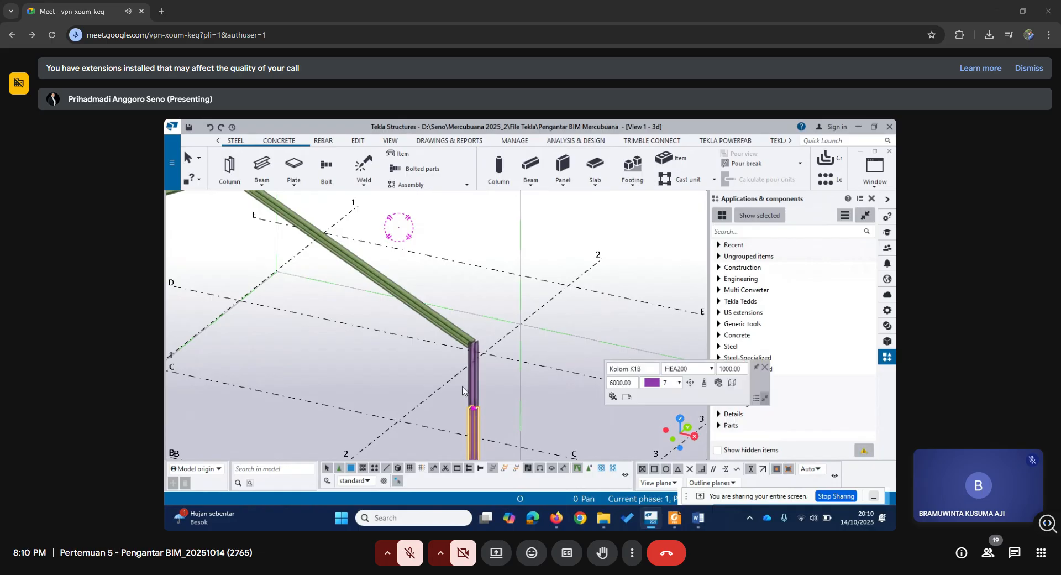
# Expand the Splice connections under Steel in the component catalog, with the model view focused on the joint between the column segments.
pyautogui.scroll(5, 471, 422)
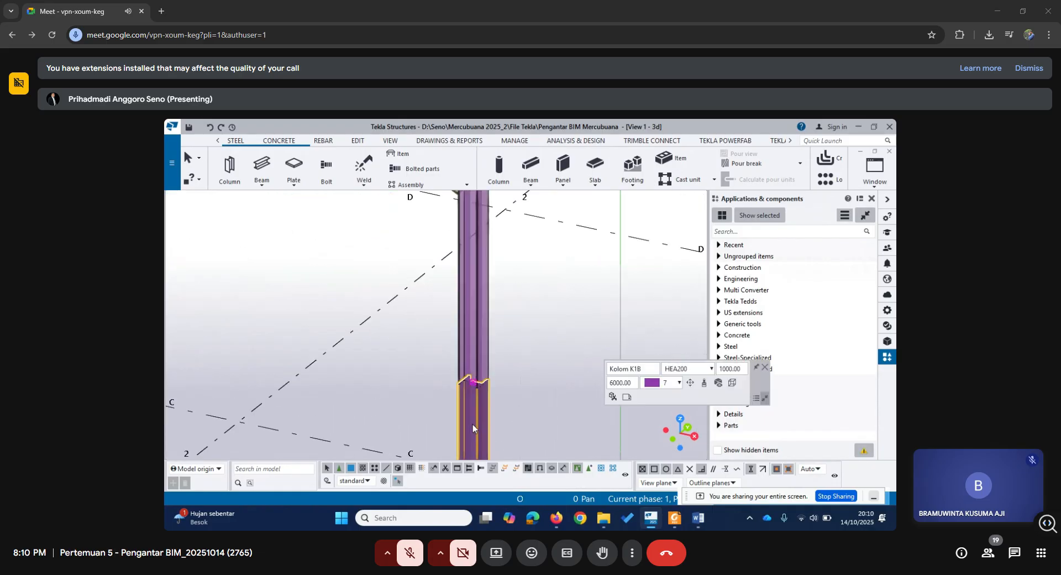
pyautogui.scroll(1, 521, 391)
pyautogui.moveTo(521, 391); pyautogui.dragTo(535, 325, button='middle')
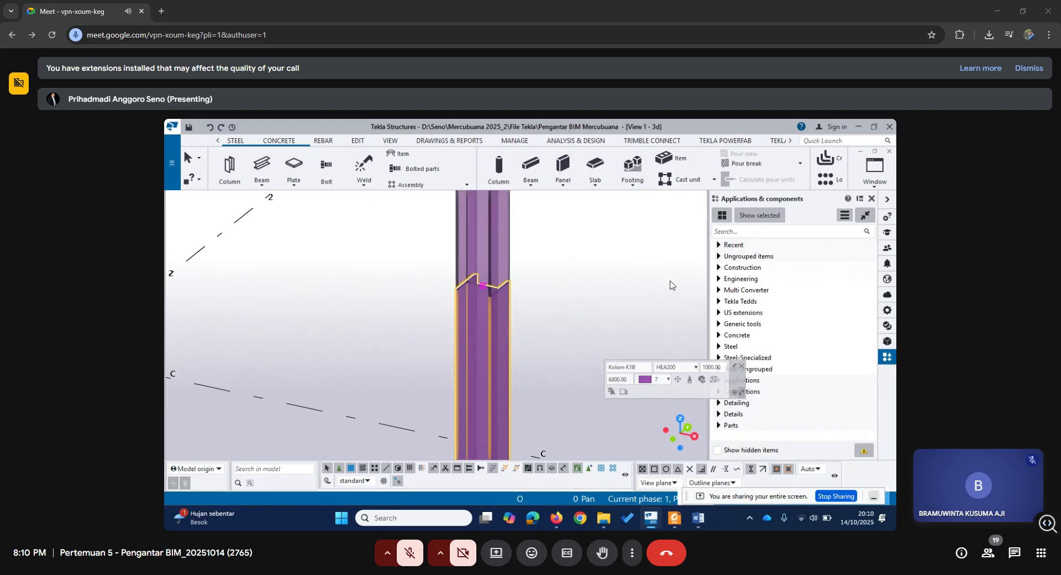
pyautogui.click(719, 347)
pyautogui.scroll(2, 765, 297)
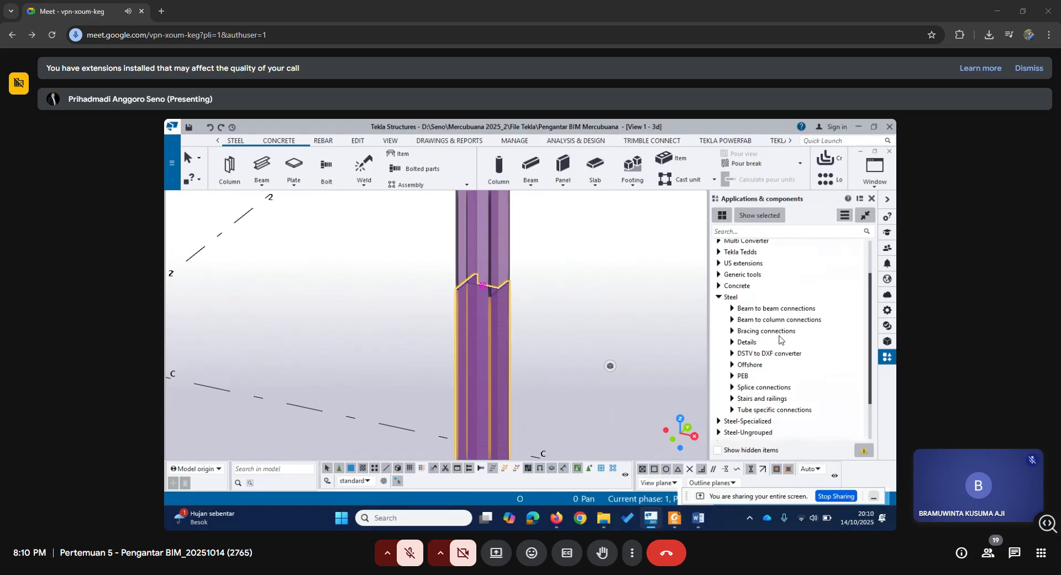
pyautogui.scroll(-2, 778, 348)
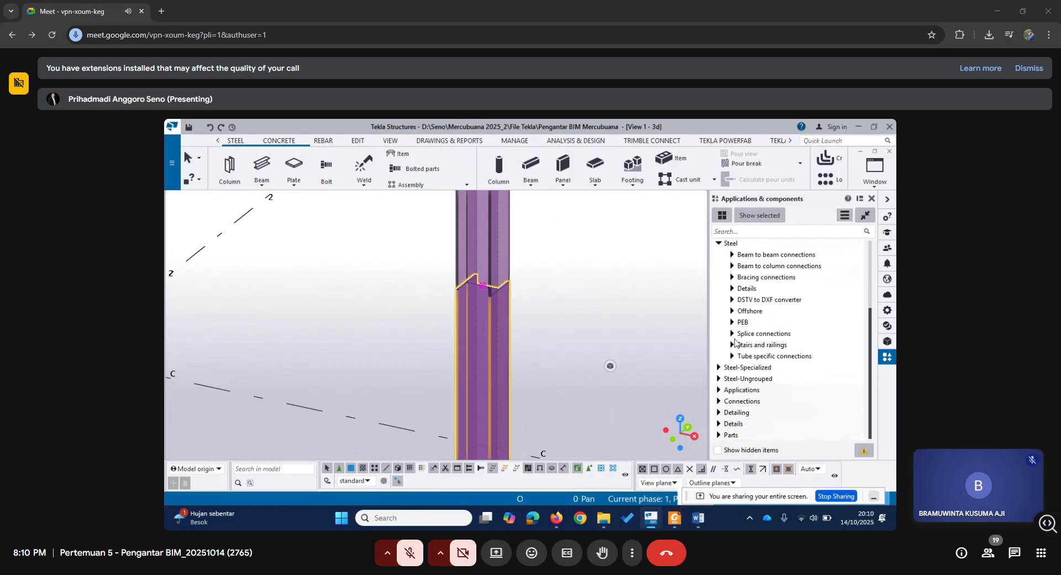
pyautogui.click(732, 334)
# Browse the splice connection components for a column splice and examine the joint between the two column segments.
pyautogui.scroll(-4, 745, 359)
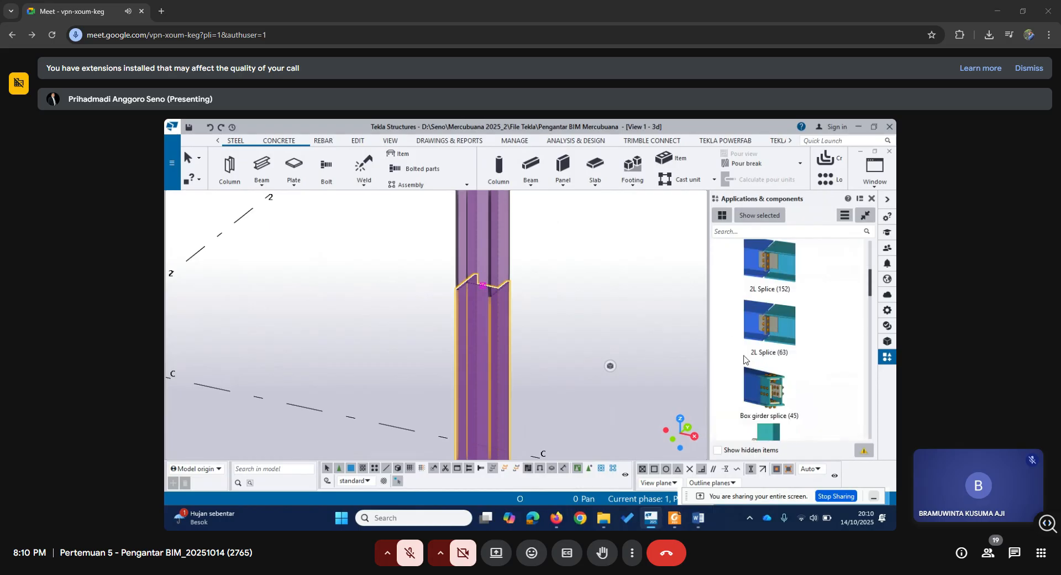
pyautogui.scroll(-6, 744, 360)
pyautogui.scroll(2, 745, 360)
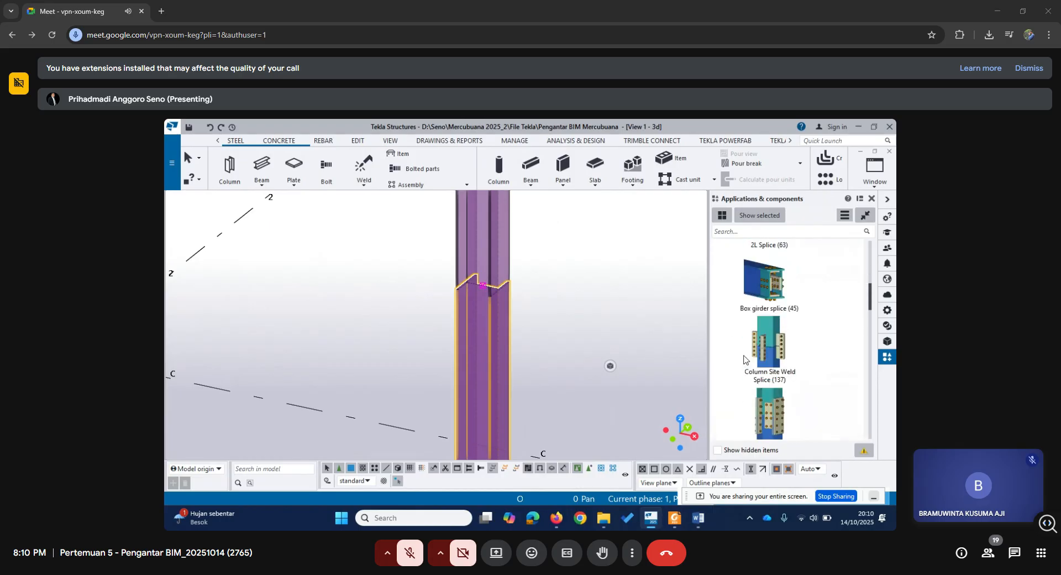
pyautogui.scroll(-2, 745, 360)
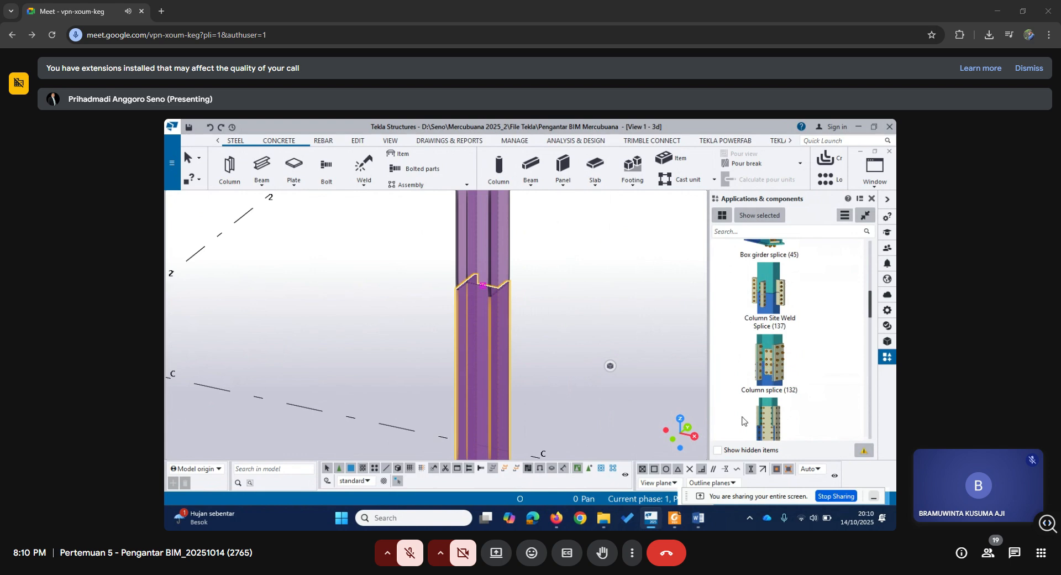
pyautogui.scroll(-4, 751, 401)
pyautogui.scroll(4, 751, 401)
pyautogui.scroll(-2, 777, 383)
pyautogui.scroll(4, 775, 354)
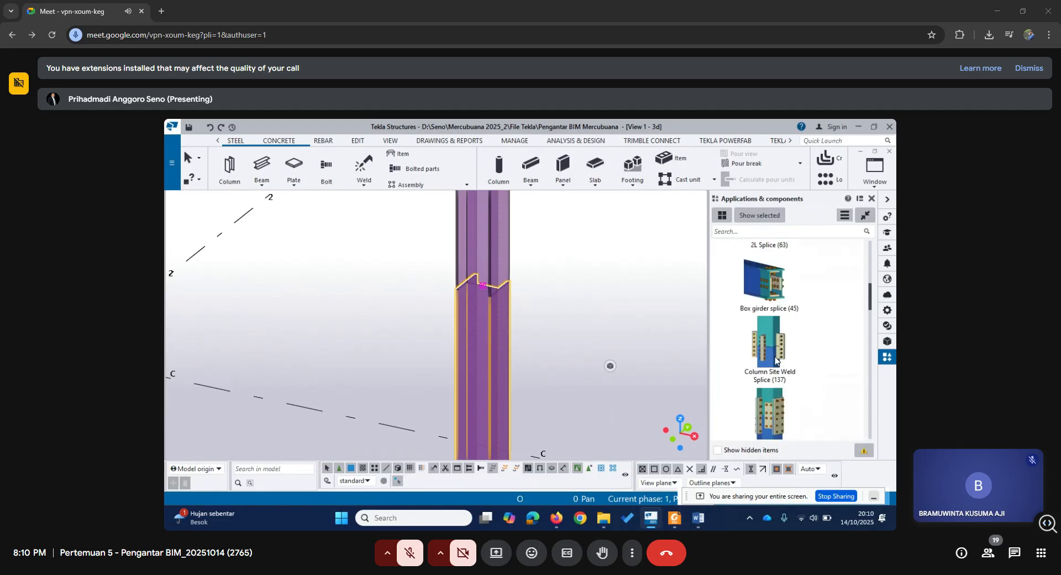
pyautogui.scroll(2, 775, 359)
pyautogui.scroll(-2, 773, 361)
pyautogui.keyDown('ctrl'); pyautogui.moveTo(514, 318); pyautogui.dragTo(473, 297, button='middle'); pyautogui.keyUp('ctrl')
pyautogui.scroll(-2, 499, 302)
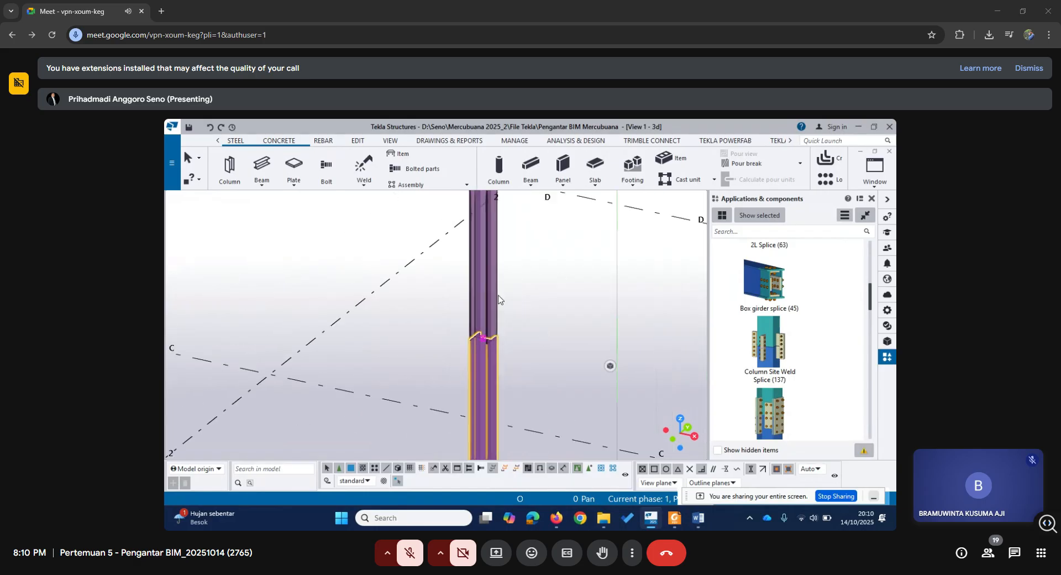
pyautogui.moveTo(528, 273); pyautogui.dragTo(550, 265, button='middle')
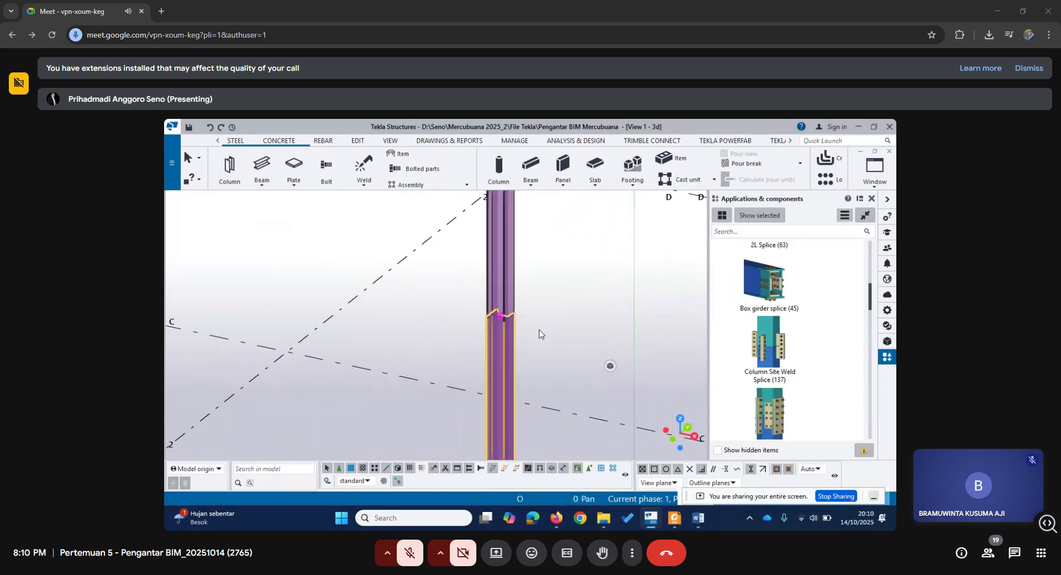
pyautogui.moveTo(536, 378); pyautogui.dragTo(519, 344, button='middle')
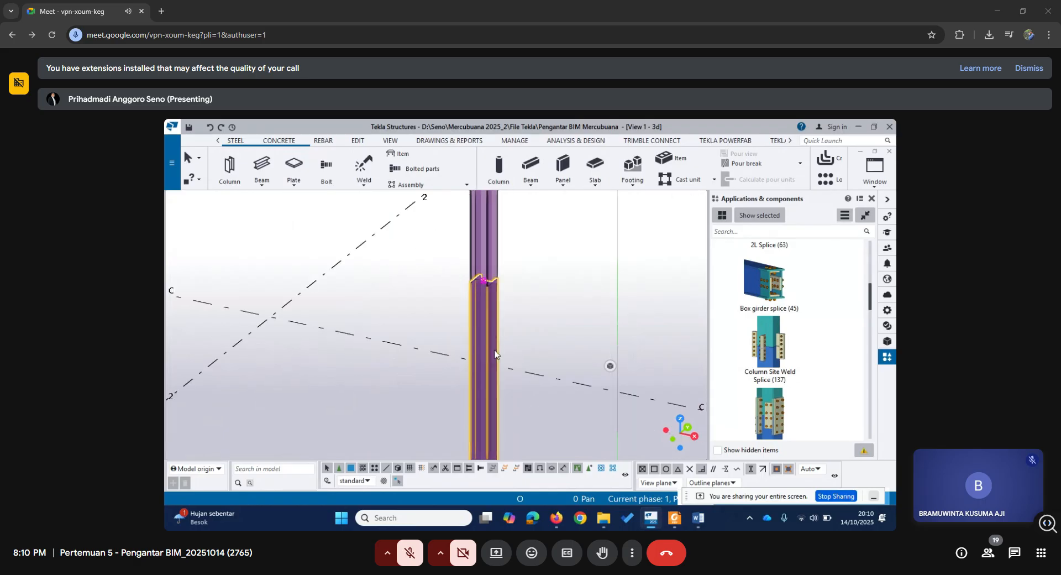
# Apply Column splice (132) with the lower column segment as main part and the upper segment as secondary part, and end the command.
pyautogui.click(779, 405)
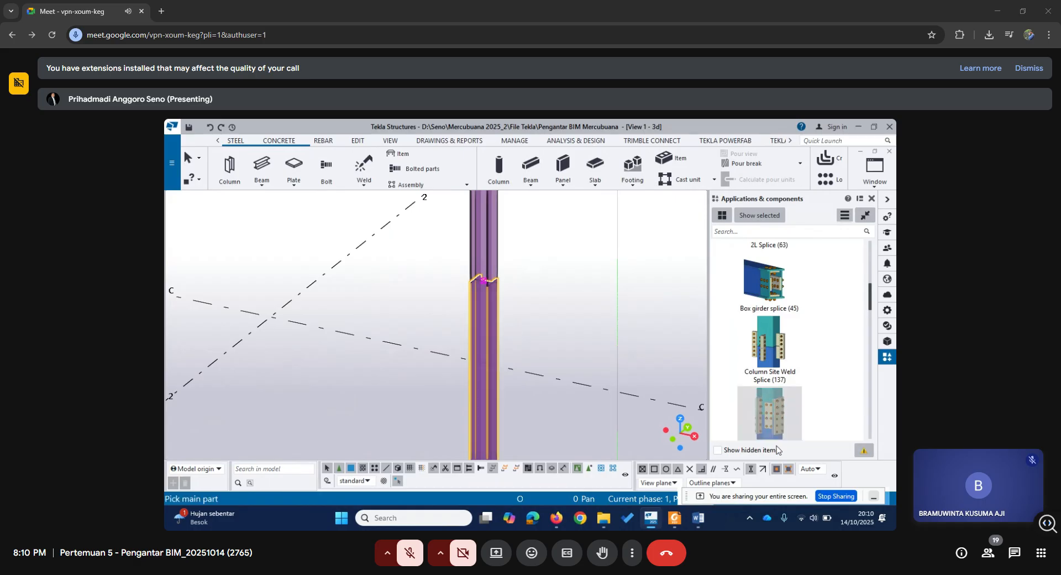
pyautogui.scroll(4, 785, 386)
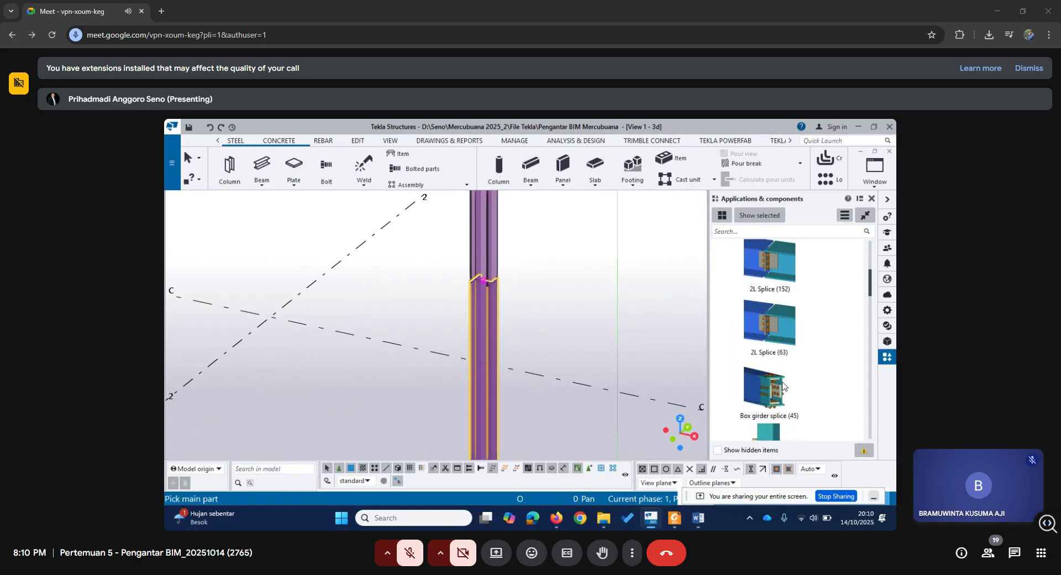
pyautogui.scroll(-4, 785, 386)
pyautogui.scroll(-4, 775, 380)
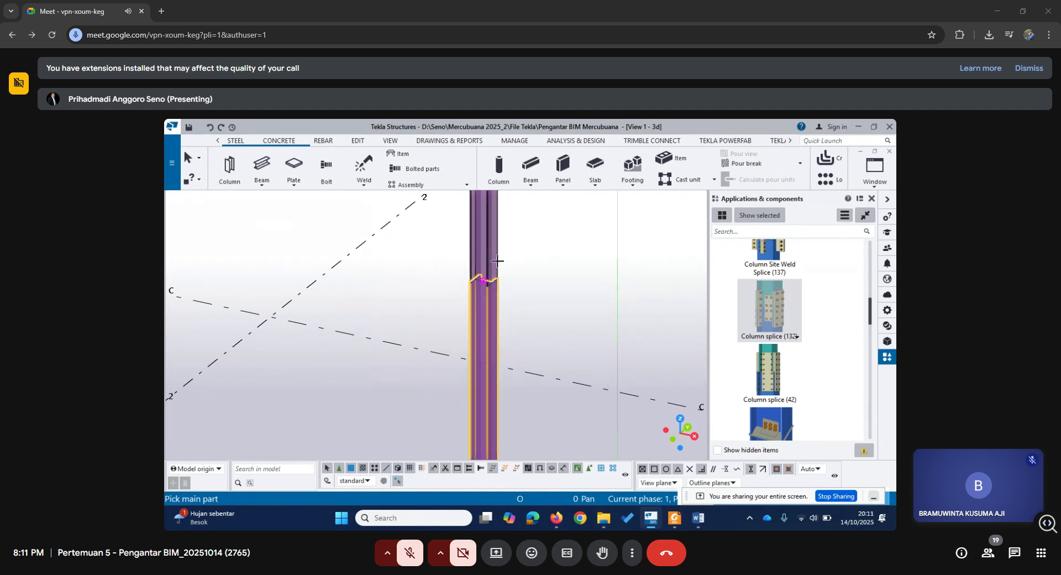
pyautogui.click(489, 305)
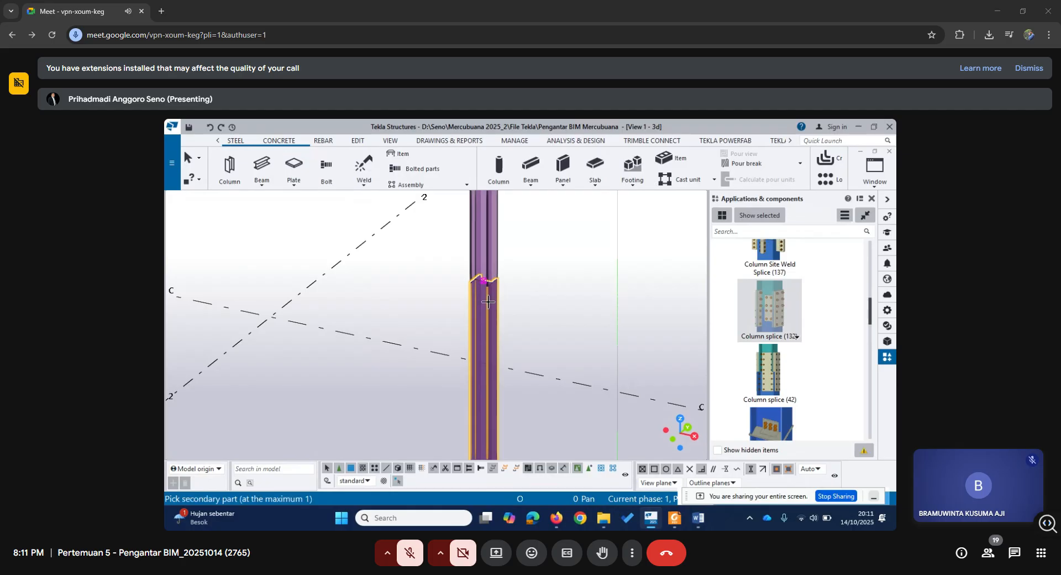
pyautogui.click(490, 247)
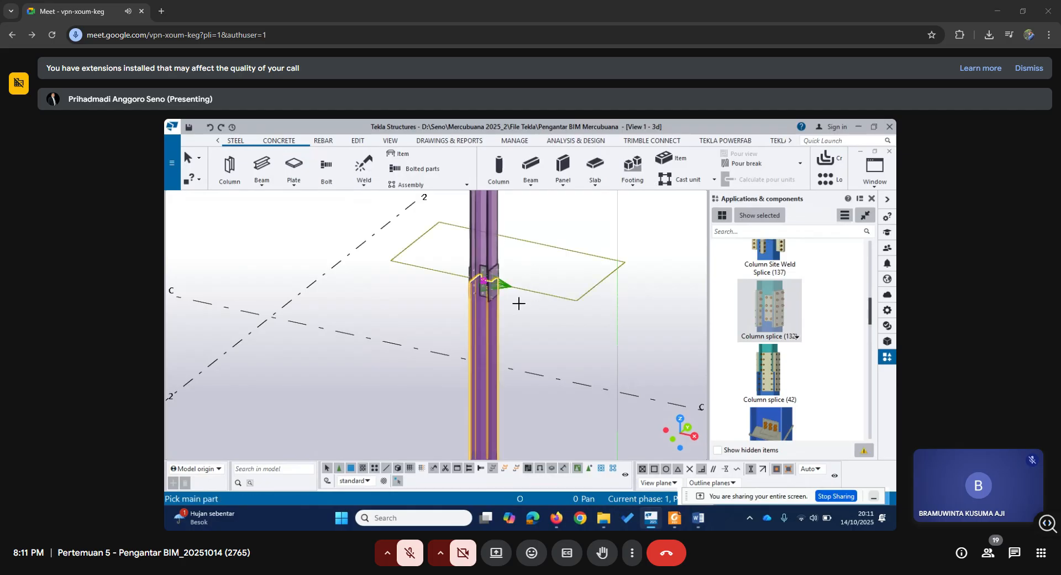
pyautogui.moveTo(518, 303); pyautogui.dragTo(570, 322, button='middle')
pyautogui.press('Escape')
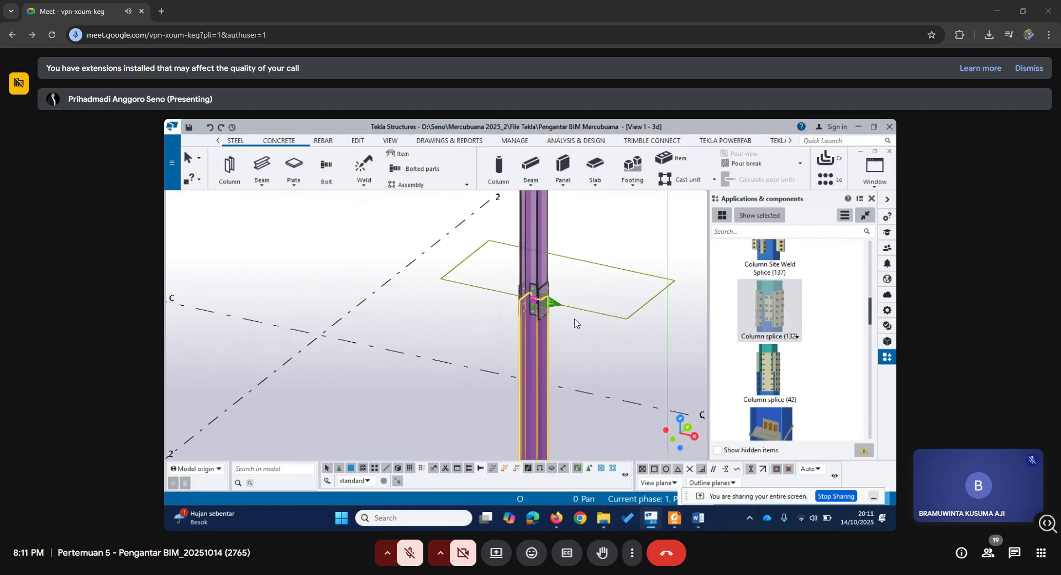
# Examine the splice plates and bolts at the column joint in the 3D view from close up and farther away.
pyautogui.scroll(5, 571, 319)
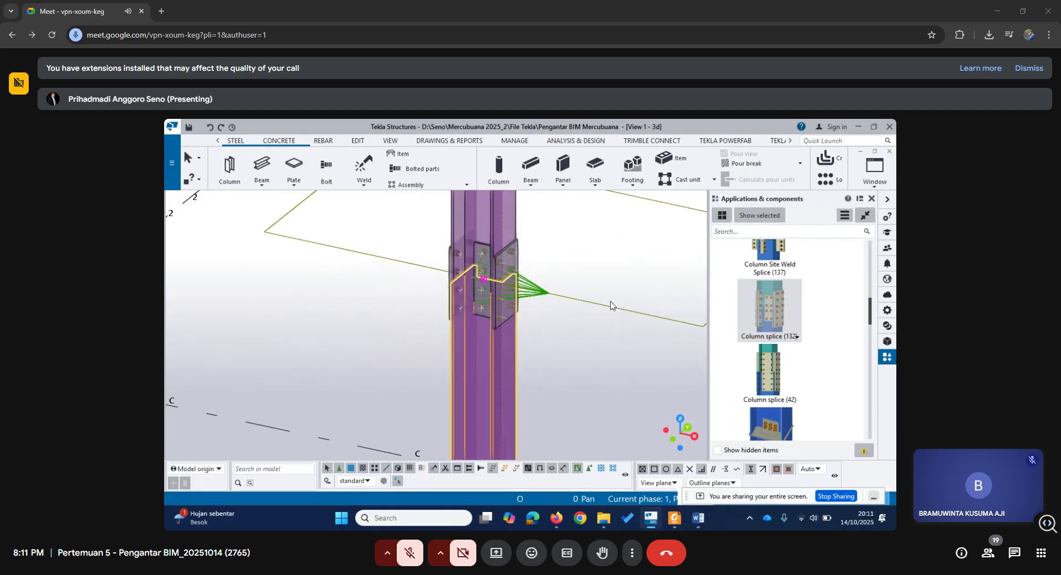
pyautogui.moveTo(595, 306)
pyautogui.mouseDown(button='middle')
pyautogui.moveTo(613, 299)
pyautogui.moveTo(589, 308)
pyautogui.mouseUp(button='middle')
pyautogui.scroll(-3, 590, 307)
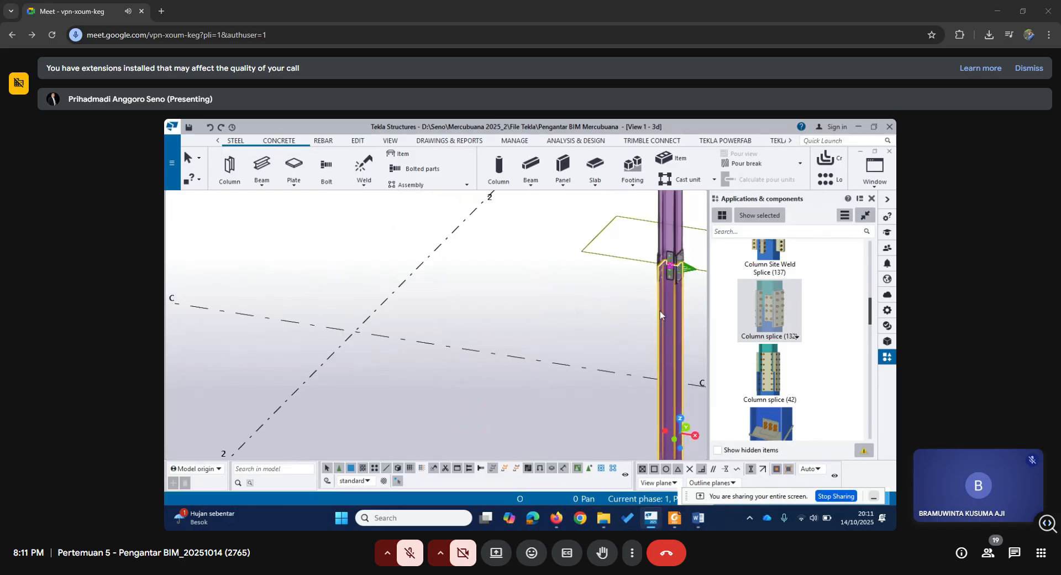
pyautogui.moveTo(677, 263); pyautogui.dragTo(495, 288, button='middle')
pyautogui.scroll(3, 496, 288)
pyautogui.scroll(5, 496, 288)
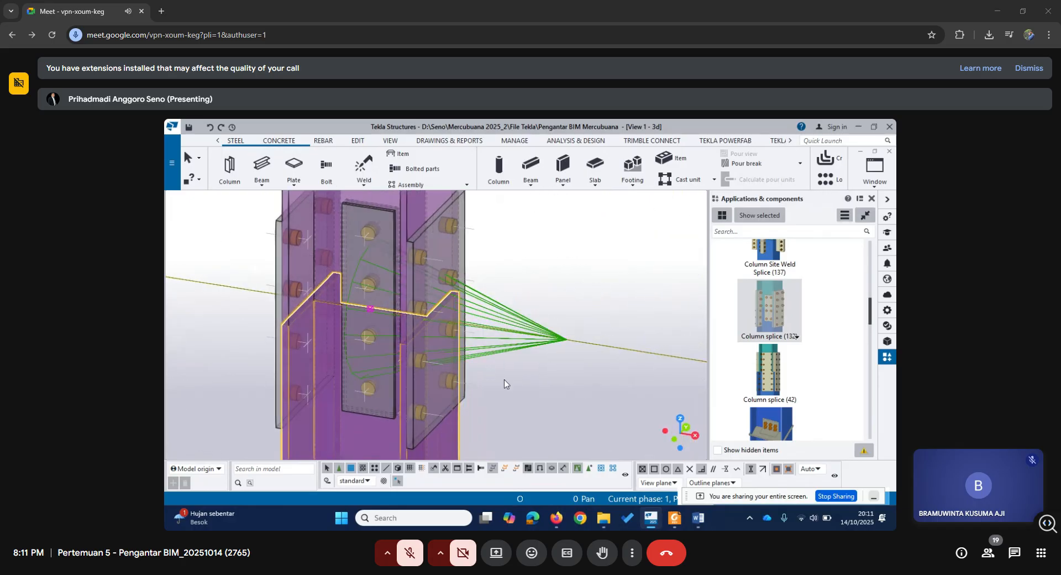
pyautogui.moveTo(504, 379); pyautogui.dragTo(503, 375, button='middle')
pyautogui.scroll(-2, 503, 374)
pyautogui.scroll(-2, 487, 310)
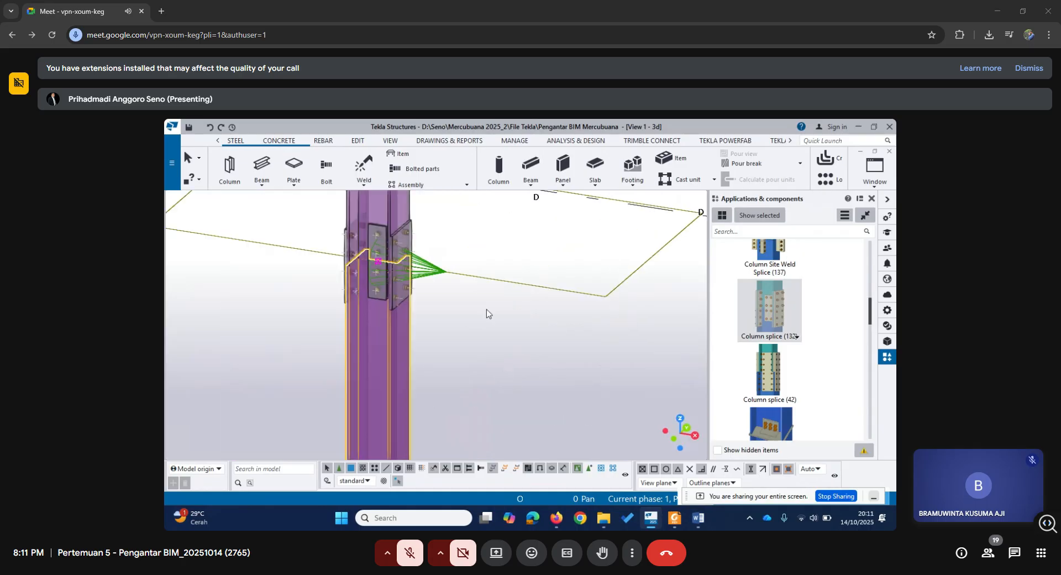
pyautogui.scroll(5, 389, 248)
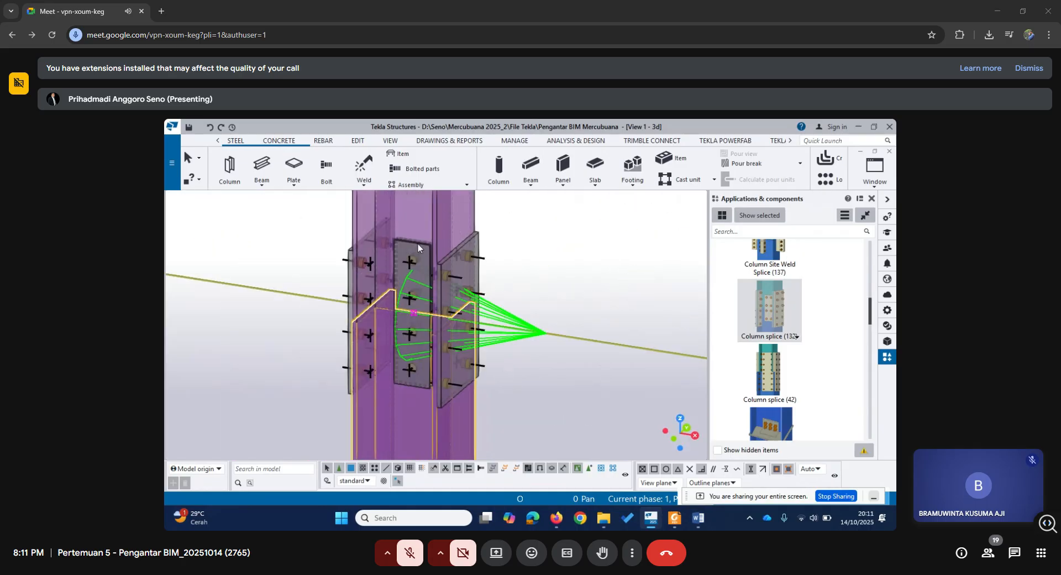
# Open the properties of the placed column splice and review its parts, parameters, general, flange bolt and web bolt settings.
pyautogui.doubleClick(418, 244)
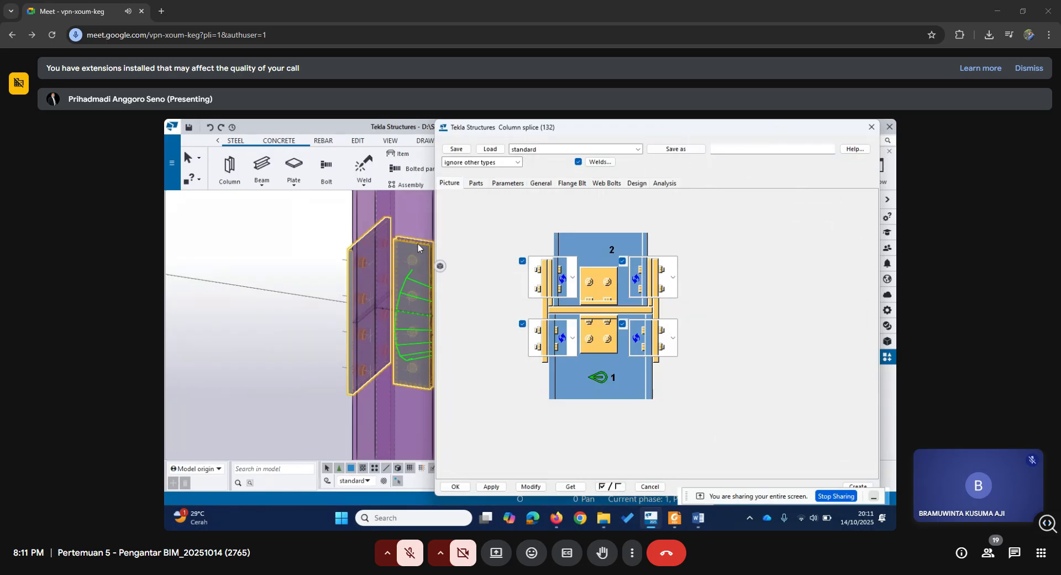
pyautogui.click(476, 183)
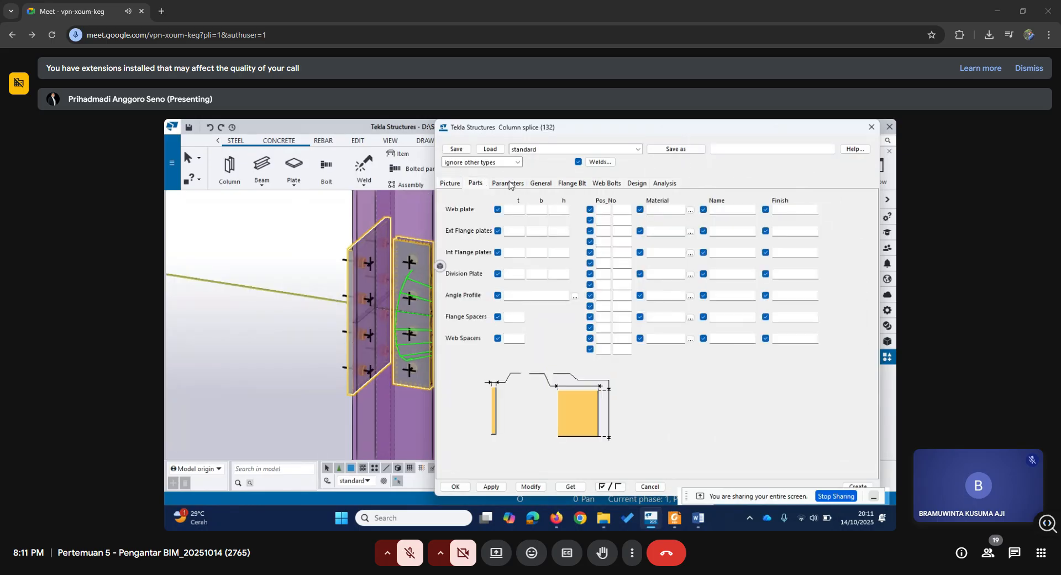
pyautogui.click(510, 184)
pyautogui.click(541, 184)
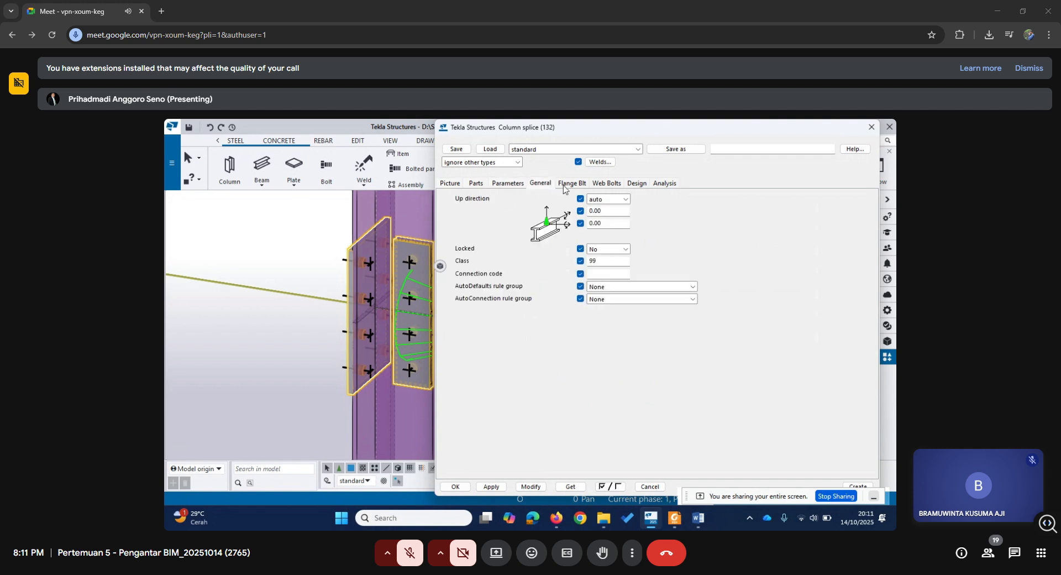
pyautogui.click(570, 184)
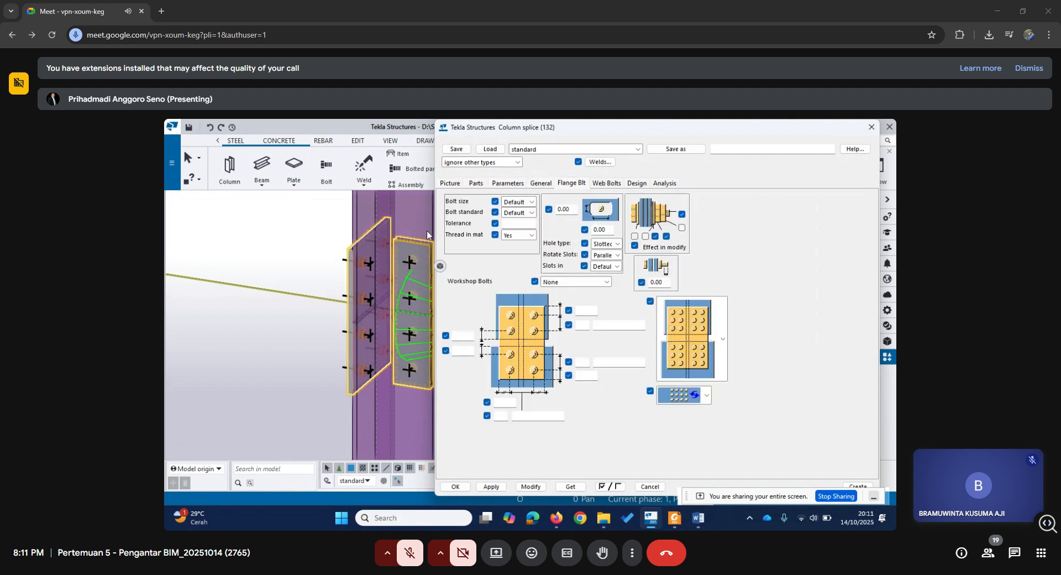
pyautogui.click(605, 184)
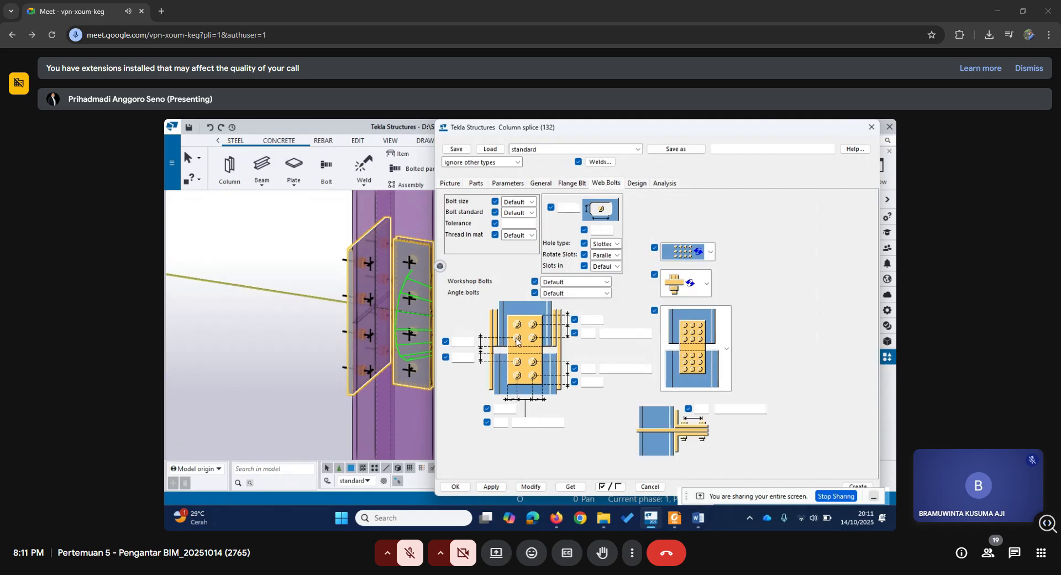
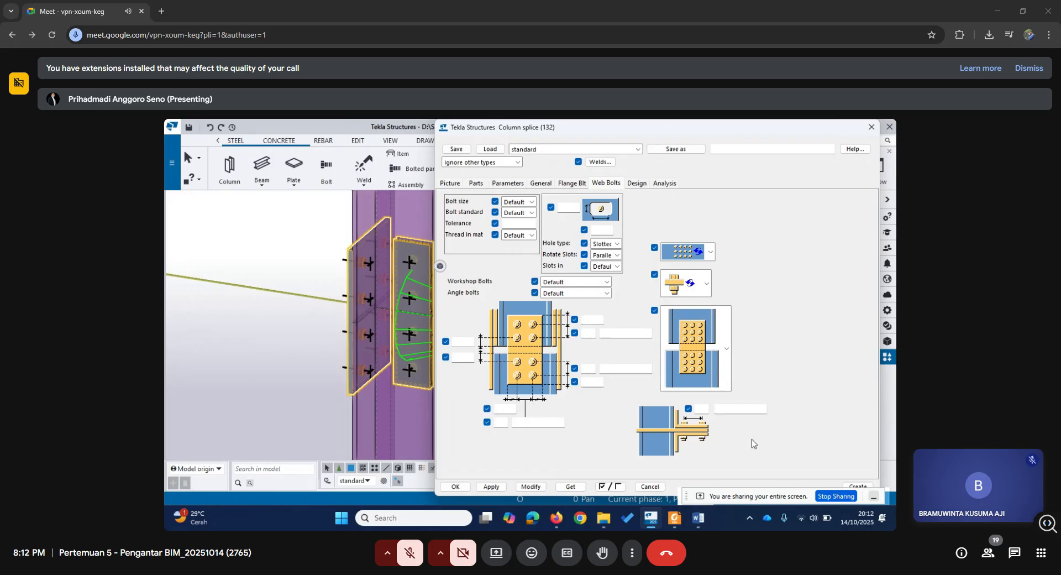
# Close the Column splice (132) properties and examine the plates and bolts of the placed splice in the 3D view.
pyautogui.click(871, 128)
pyautogui.scroll(-5, 497, 369)
pyautogui.moveTo(497, 366); pyautogui.dragTo(542, 378, button='middle')
pyautogui.scroll(-2, 534, 376)
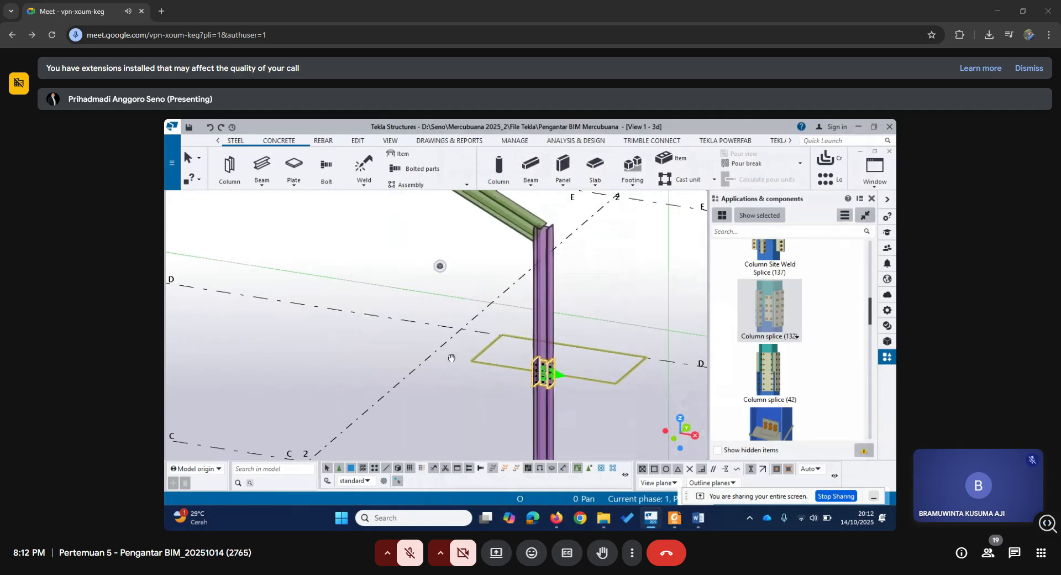
pyautogui.scroll(5, 577, 379)
pyautogui.scroll(5, 516, 365)
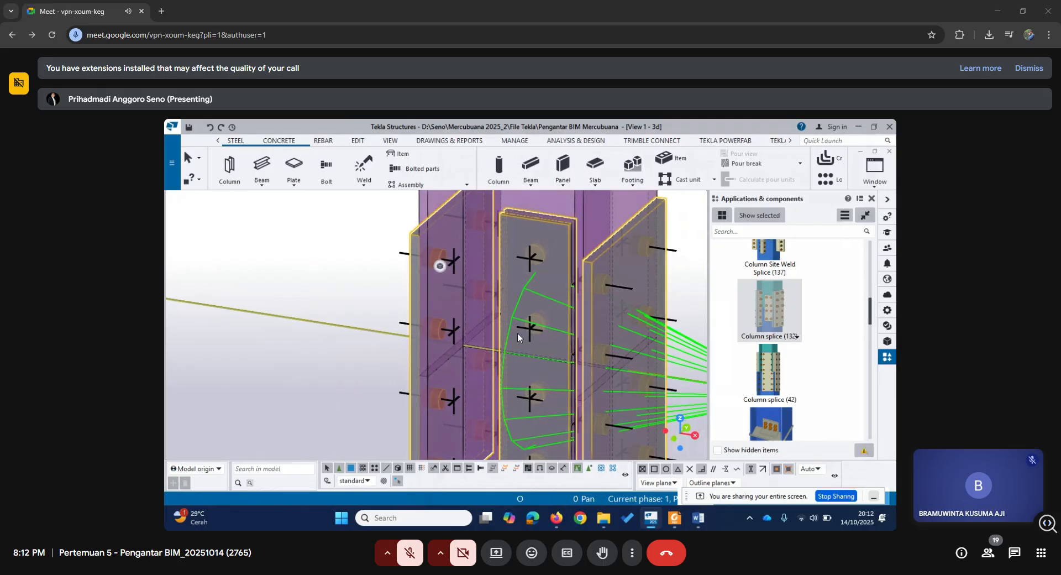
pyautogui.scroll(-6, 476, 332)
pyautogui.scroll(-3, 476, 338)
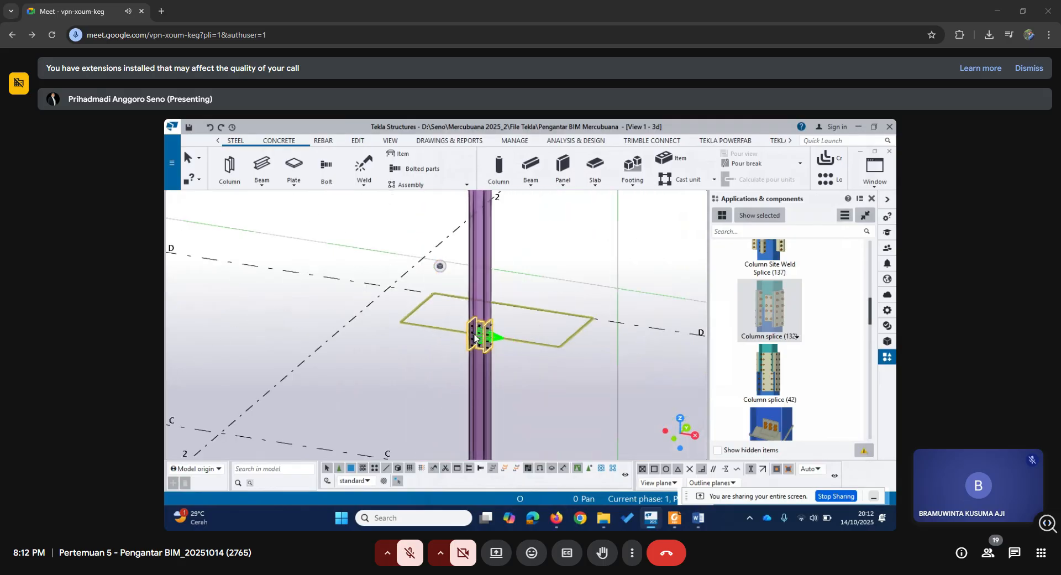
# Apply Column splice (132) to the opposite column, with its upper segment as main part and its lower segment as secondary part.
pyautogui.moveTo(384, 366); pyautogui.dragTo(562, 370, button='middle')
pyautogui.scroll(-2, 561, 370)
pyautogui.moveTo(455, 359); pyautogui.dragTo(563, 376, button='middle')
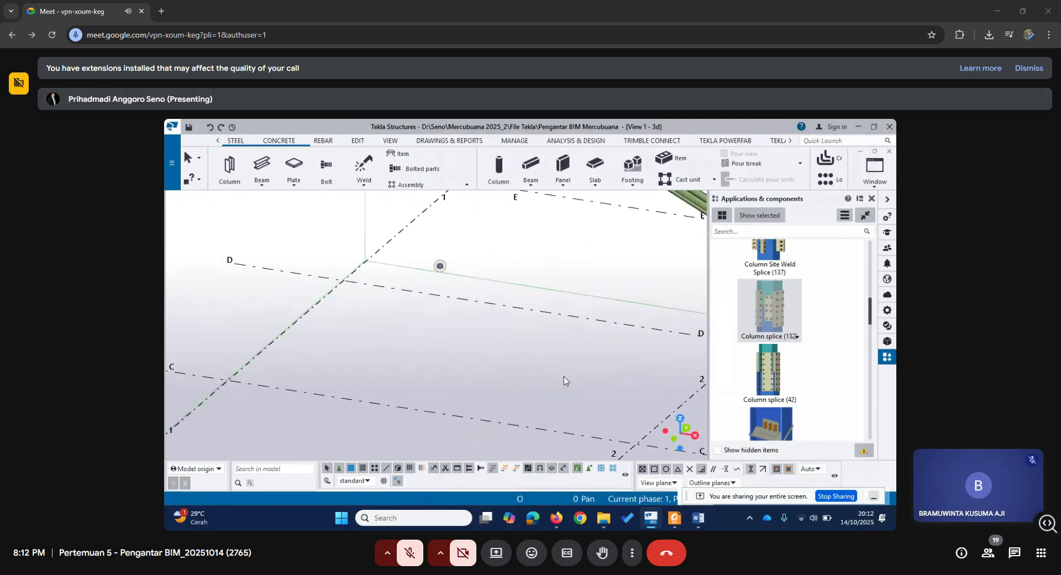
pyautogui.scroll(-2, 562, 374)
pyautogui.moveTo(371, 349); pyautogui.dragTo(503, 360, button='middle')
pyautogui.scroll(2, 319, 313)
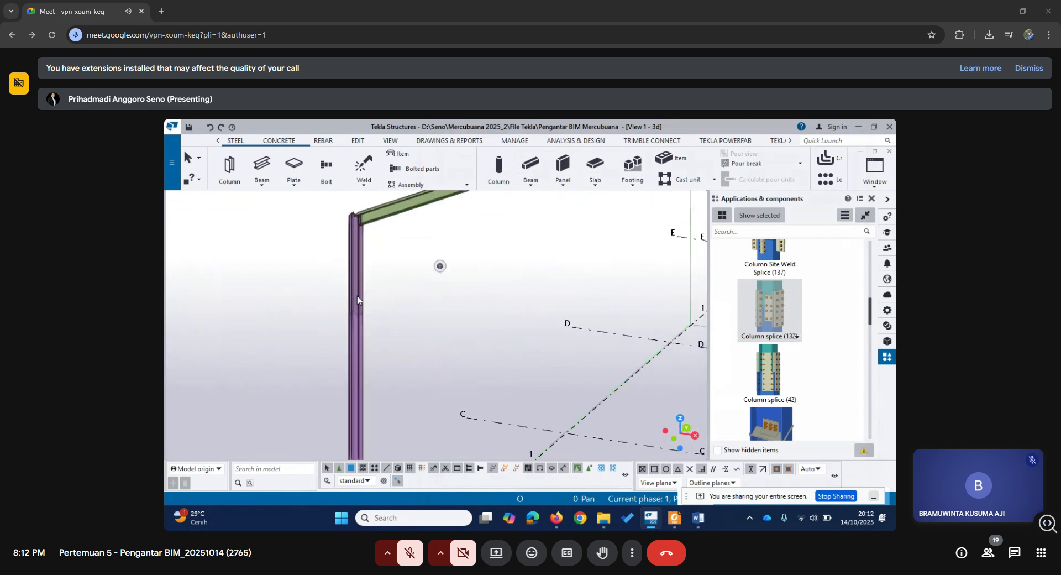
pyautogui.click(780, 312)
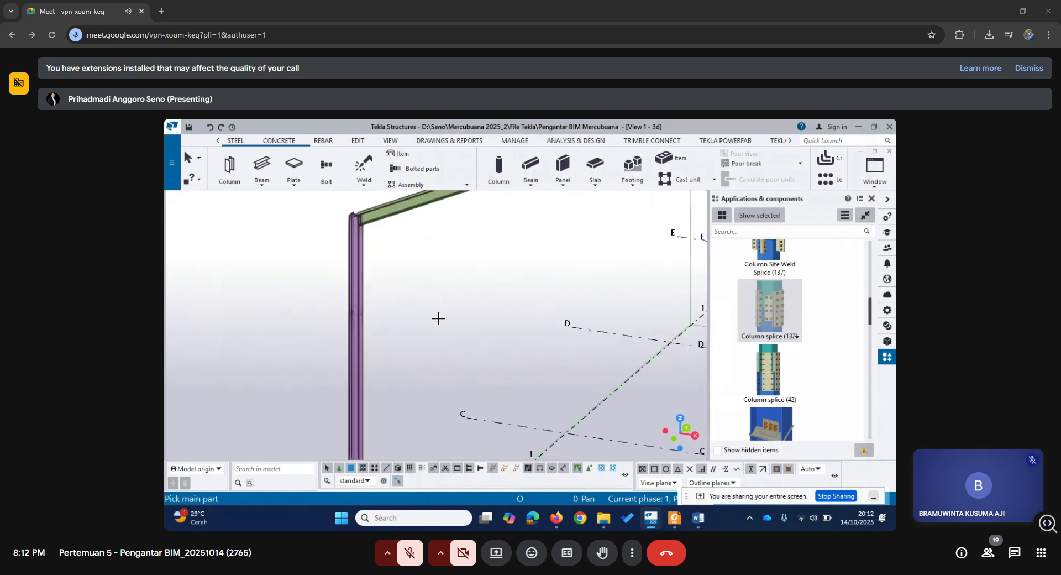
pyautogui.click(362, 298)
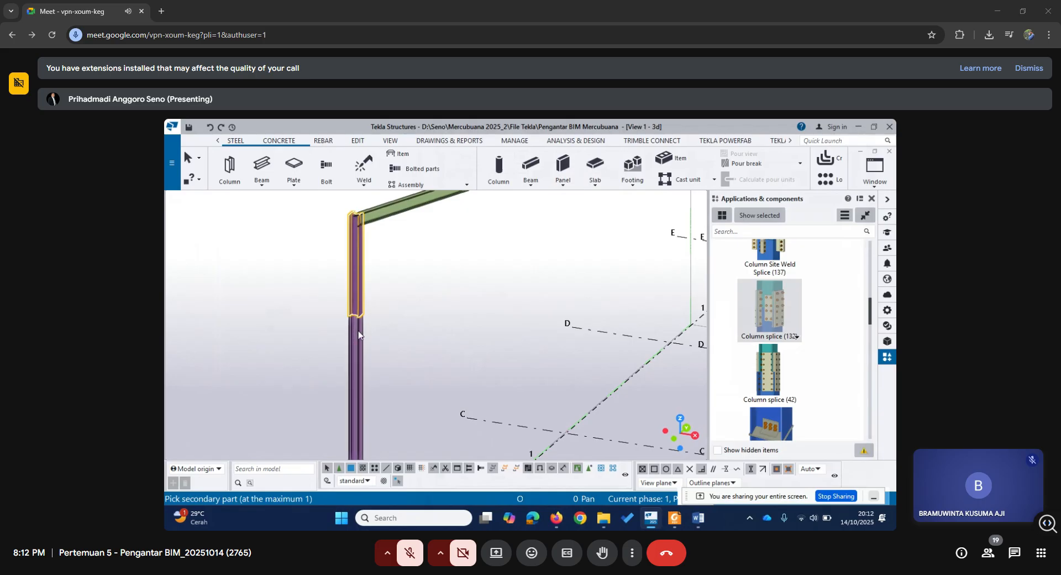
pyautogui.click(358, 335)
pyautogui.scroll(4, 352, 328)
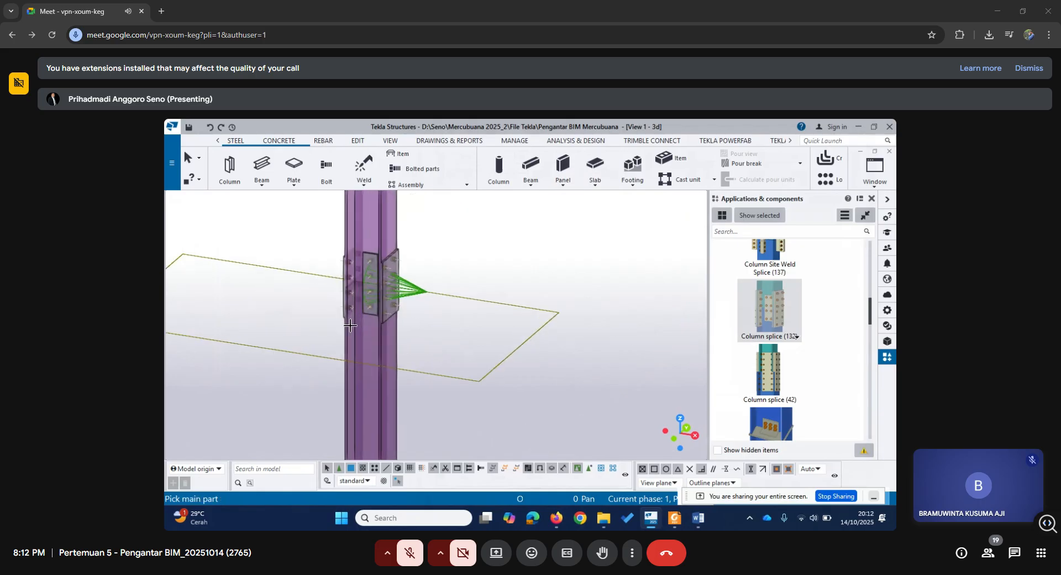
pyautogui.moveTo(495, 310); pyautogui.dragTo(481, 335, button='middle')
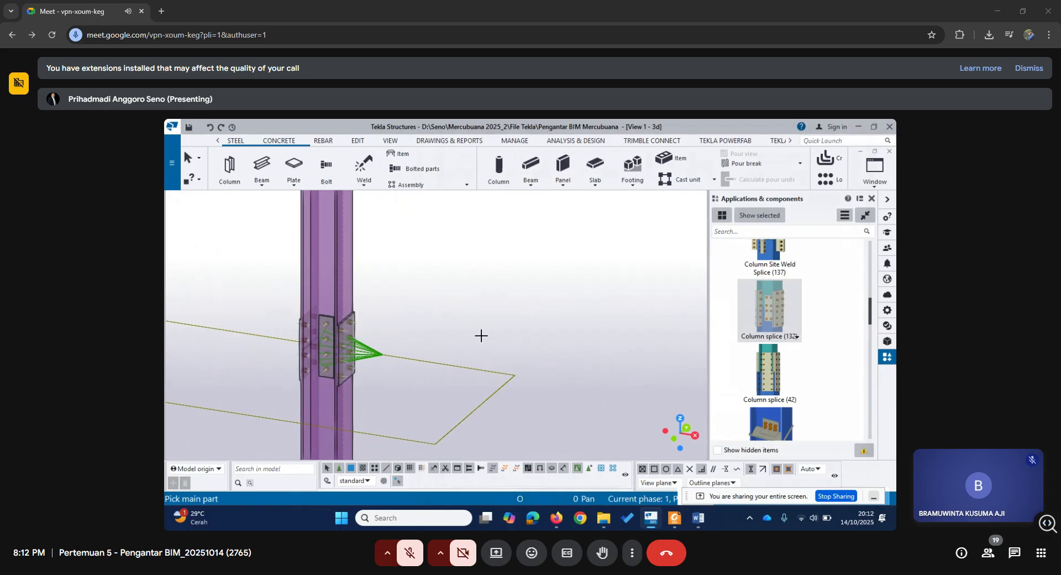
# End the splice command and examine the joint between the rafter and the top of the grid 3 column.
pyautogui.scroll(-5, 484, 337)
pyautogui.moveTo(528, 312); pyautogui.dragTo(345, 376, button='middle')
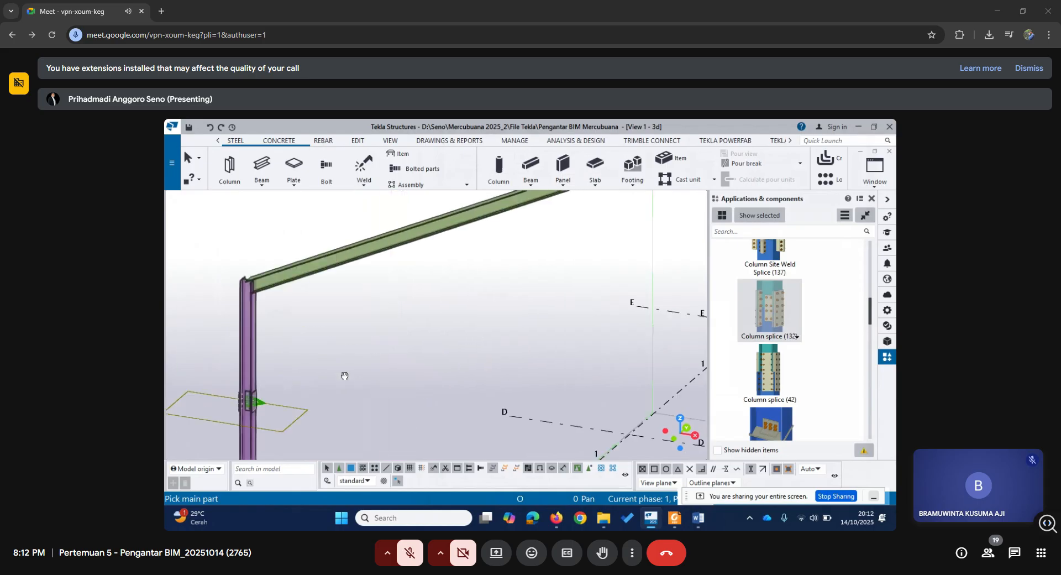
pyautogui.scroll(-1, 413, 358)
pyautogui.moveTo(501, 356); pyautogui.dragTo(281, 355, button='middle')
pyautogui.moveTo(568, 359); pyautogui.dragTo(272, 287, button='middle')
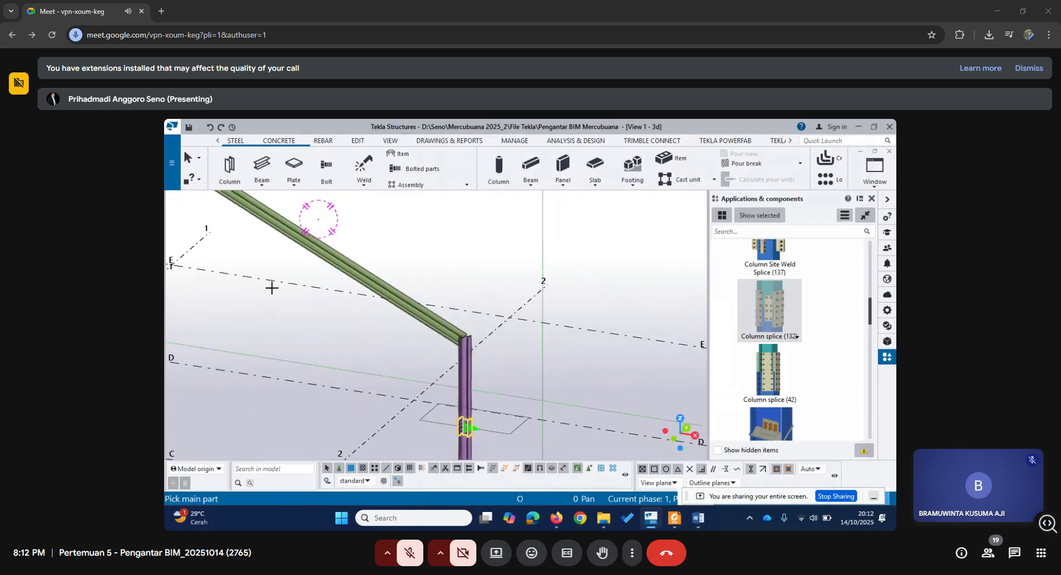
pyautogui.scroll(3, 473, 360)
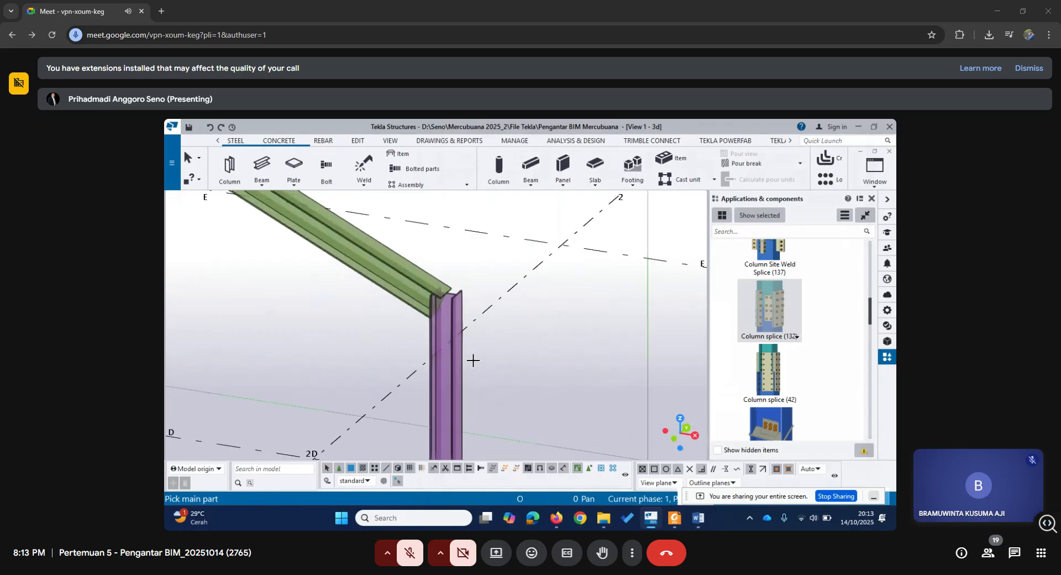
pyautogui.rightClick(503, 300)
pyautogui.click(544, 304)
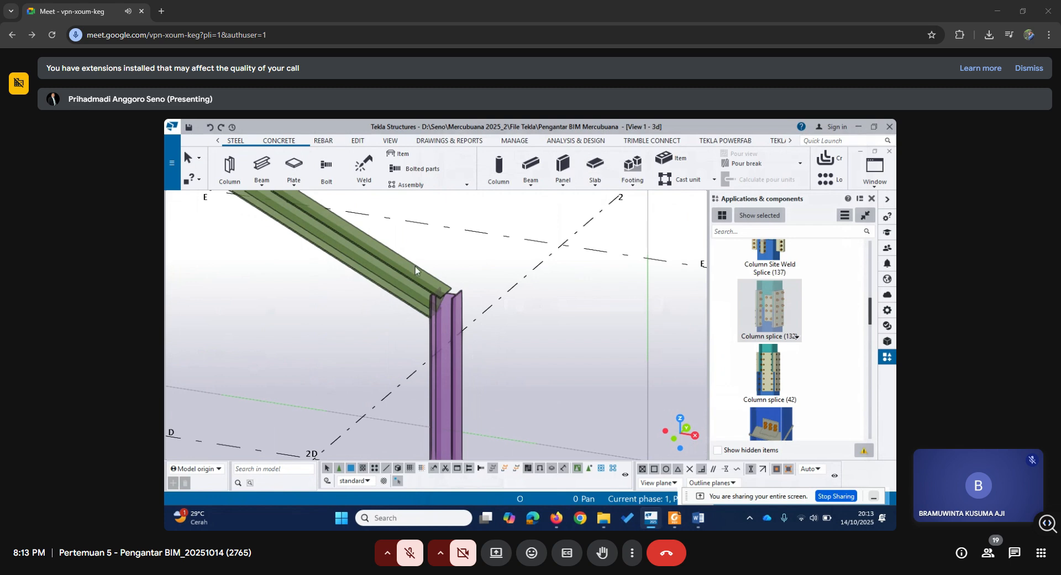
pyautogui.moveTo(378, 301); pyautogui.dragTo(470, 356, button='middle')
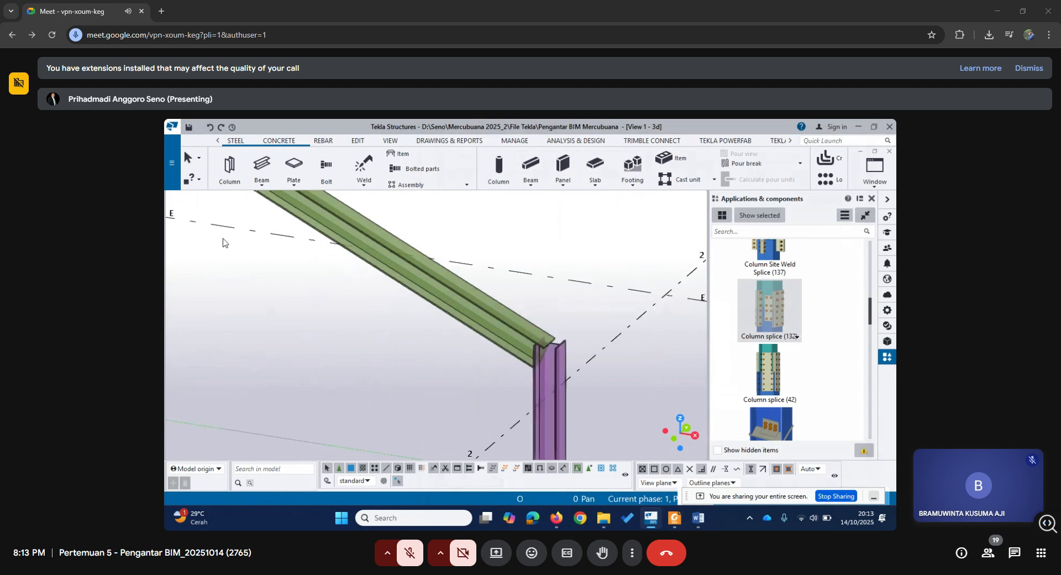
pyautogui.scroll(2, 489, 352)
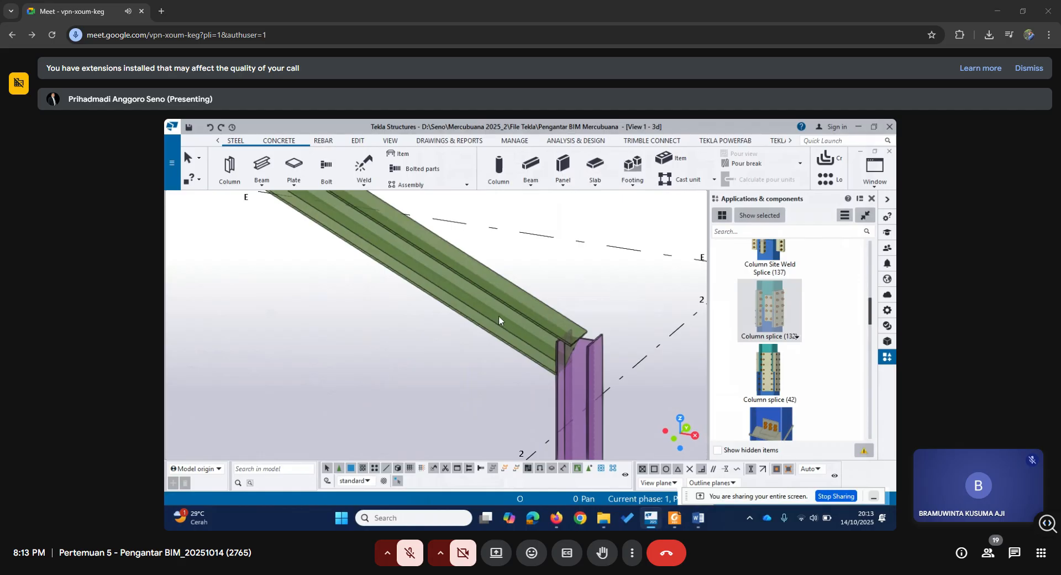
pyautogui.scroll(-1, 580, 354)
pyautogui.moveTo(590, 365); pyautogui.dragTo(546, 333, button='middle')
pyautogui.scroll(2, 491, 319)
pyautogui.scroll(1, 491, 318)
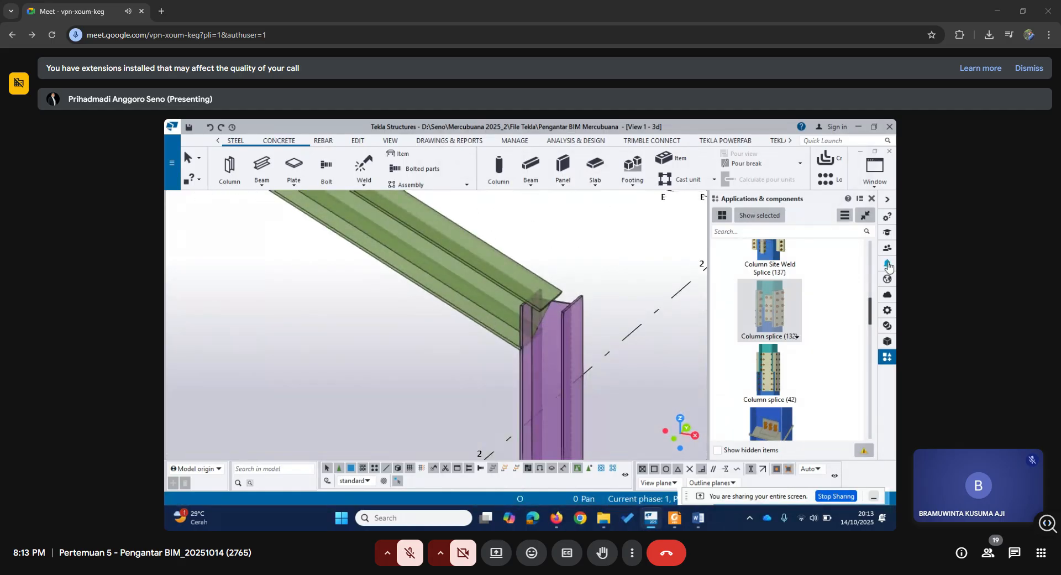
# Browse the steel beam to column connection components for one that suits the rafter-to-column joint.
pyautogui.scroll(3, 785, 341)
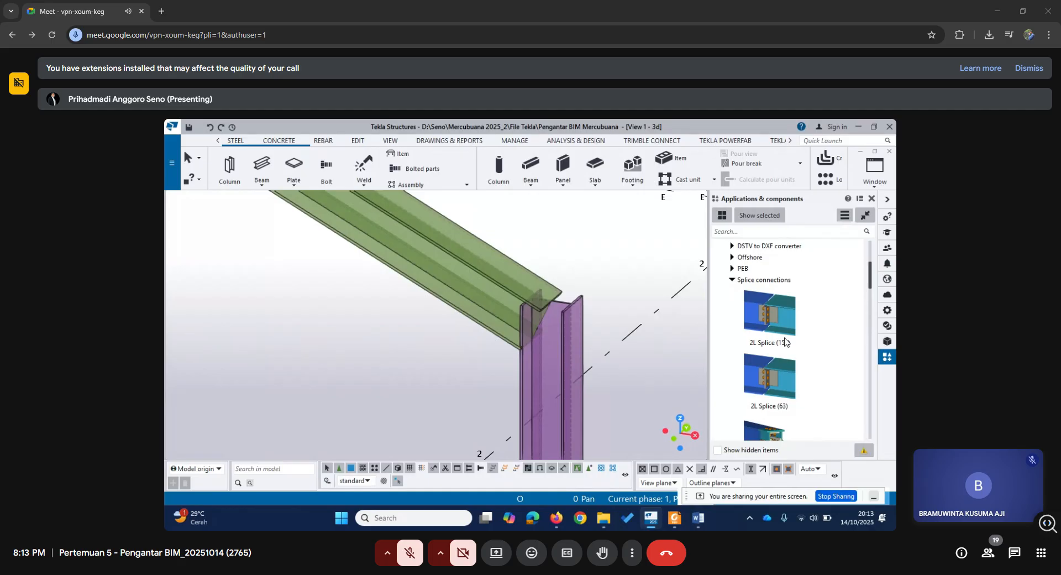
pyautogui.click(733, 279)
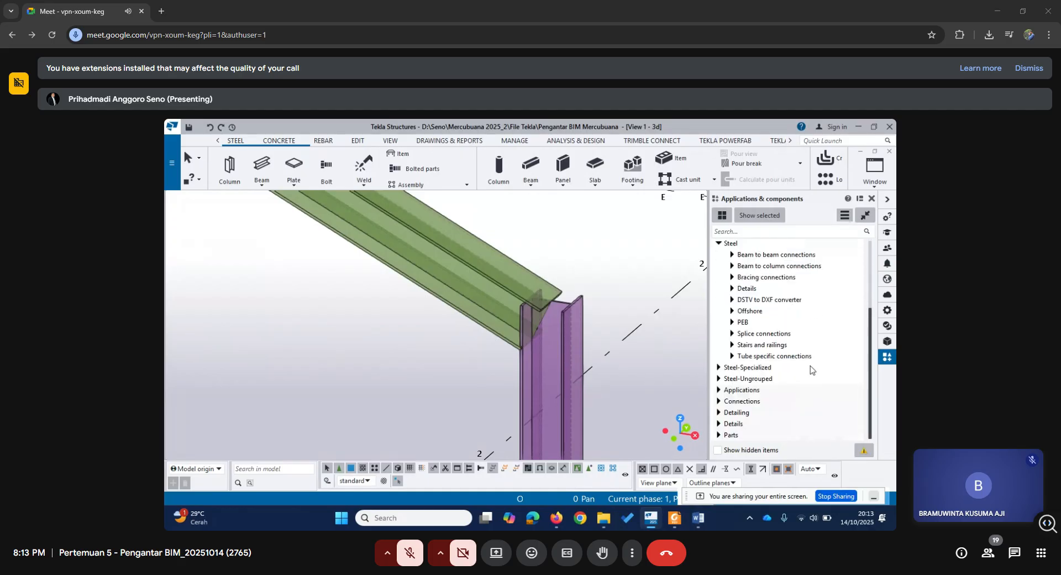
pyautogui.click(732, 266)
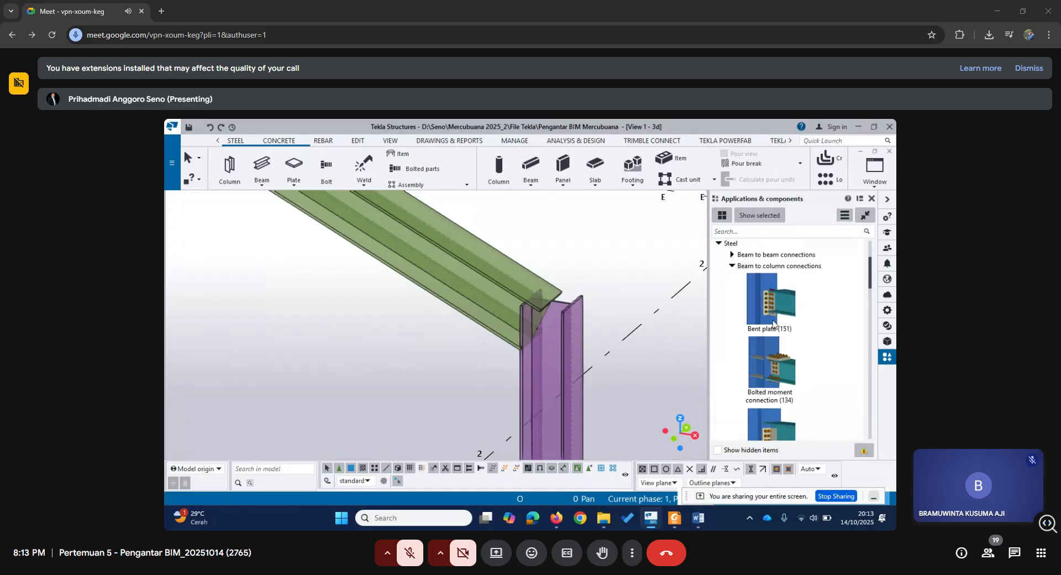
pyautogui.scroll(-4, 773, 323)
pyautogui.scroll(-8, 771, 324)
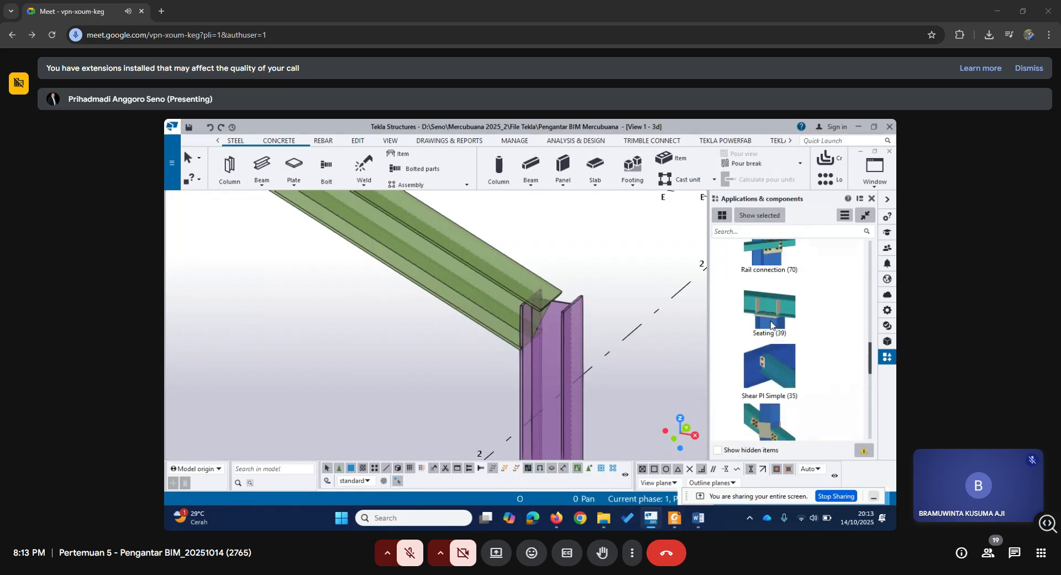
pyautogui.scroll(12, 769, 318)
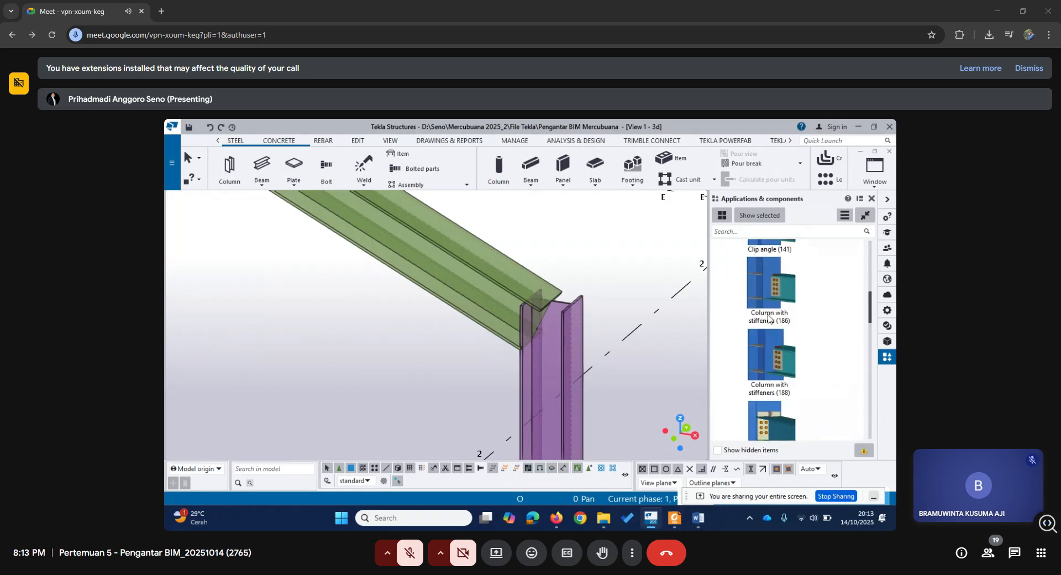
pyautogui.click(732, 266)
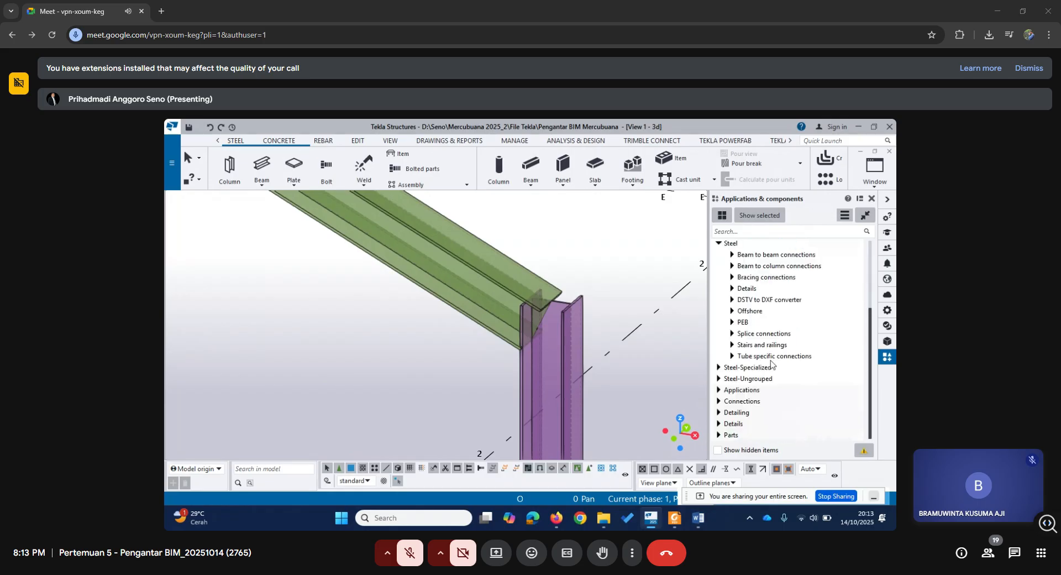
pyautogui.scroll(3, 796, 372)
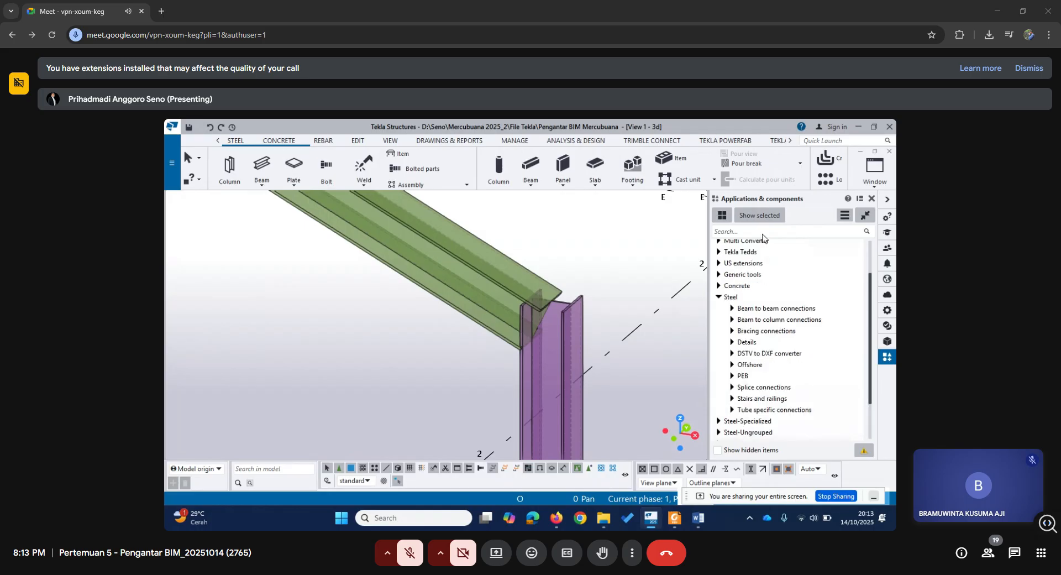
# Search the components for "haun" and apply Eaves haunch (102) with the grid 3 column as main part and the rafter as secondary part.
pyautogui.click(756, 233)
pyautogui.write('haun')
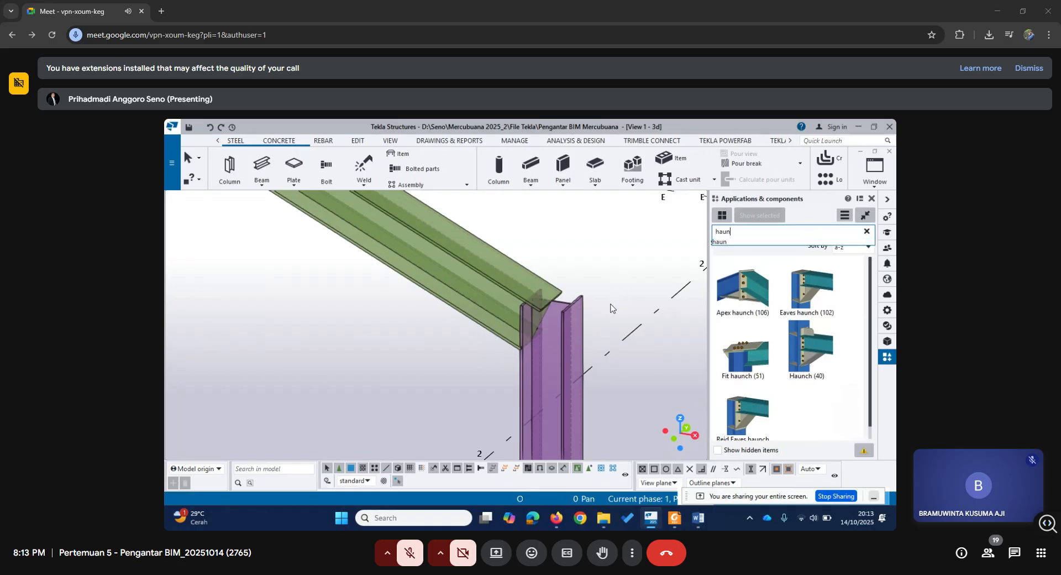
pyautogui.click(796, 290)
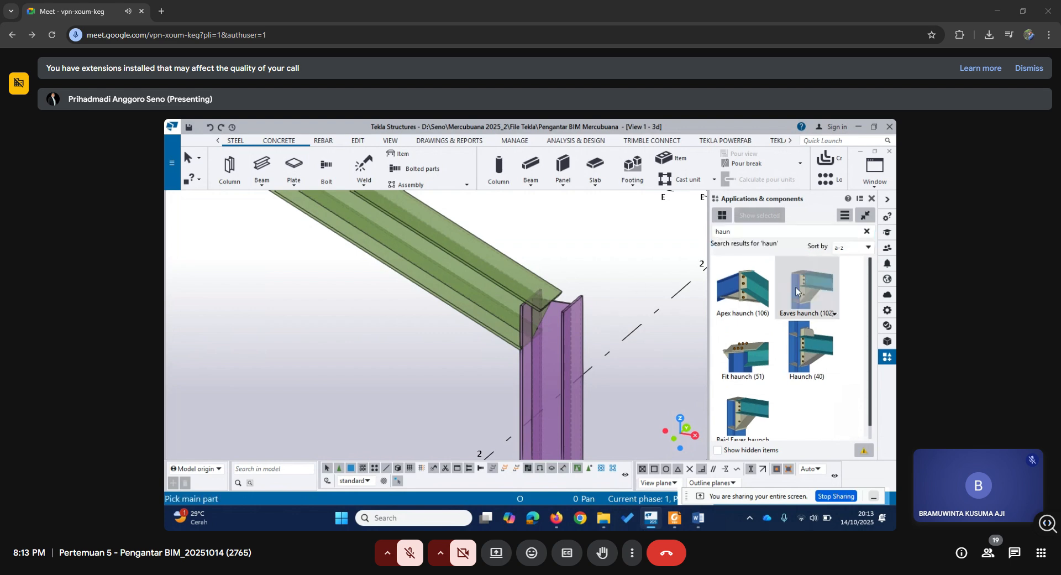
pyautogui.scroll(-3, 586, 325)
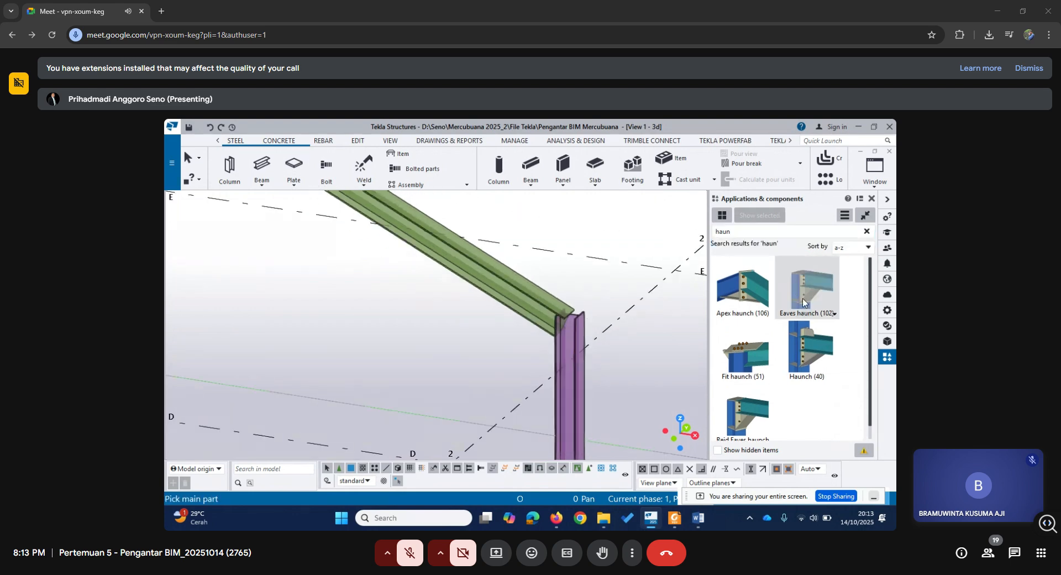
pyautogui.scroll(2, 636, 332)
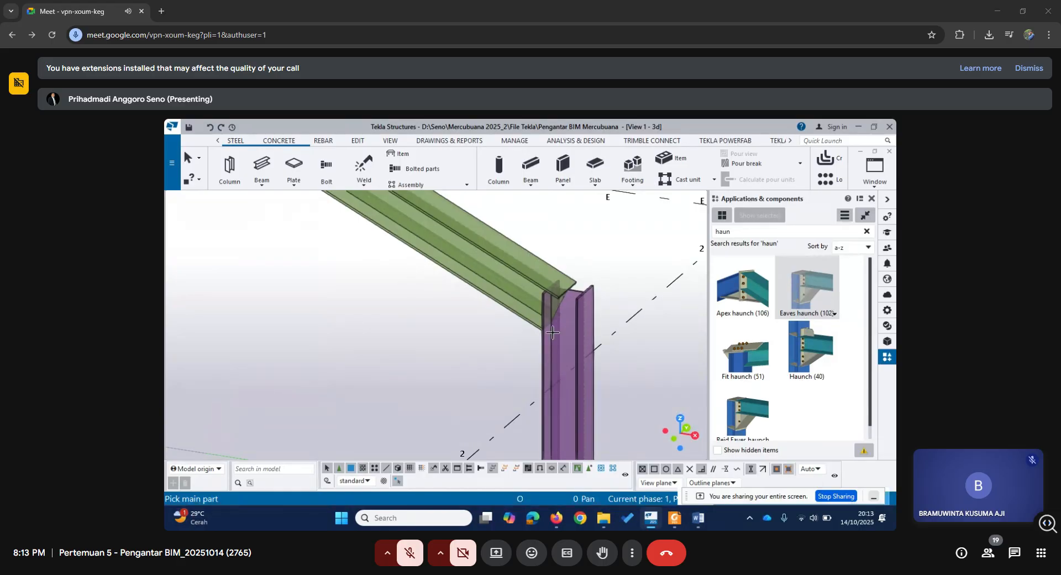
pyautogui.click(577, 330)
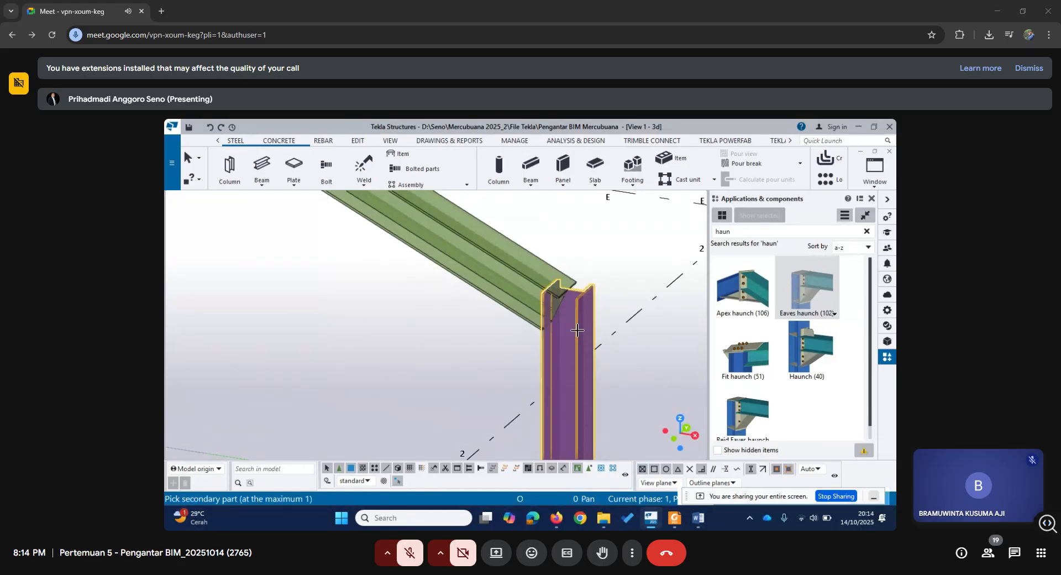
pyautogui.moveTo(405, 360); pyautogui.dragTo(422, 390, button='middle')
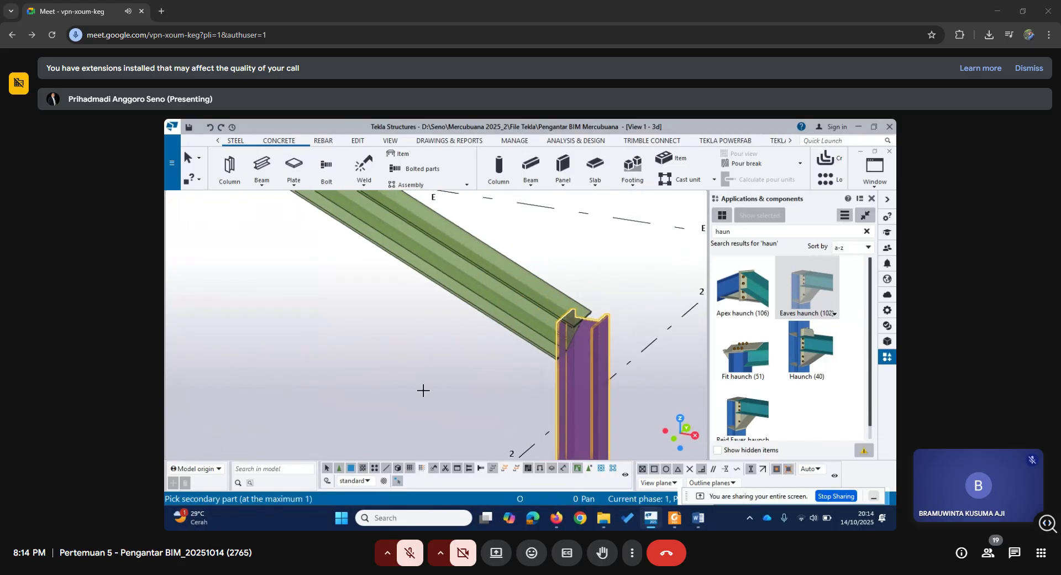
pyautogui.click(518, 289)
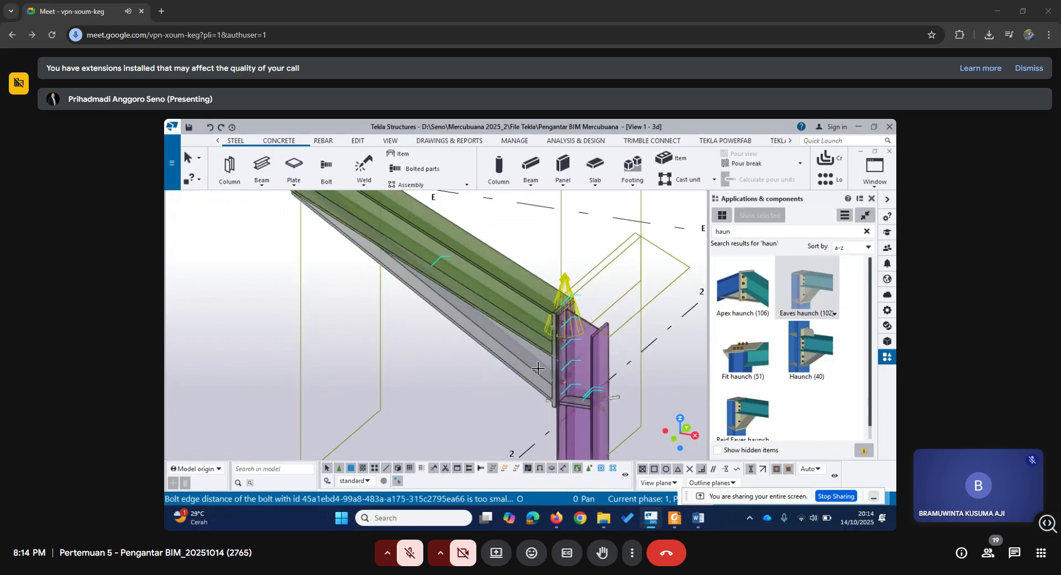
pyautogui.scroll(-4, 555, 390)
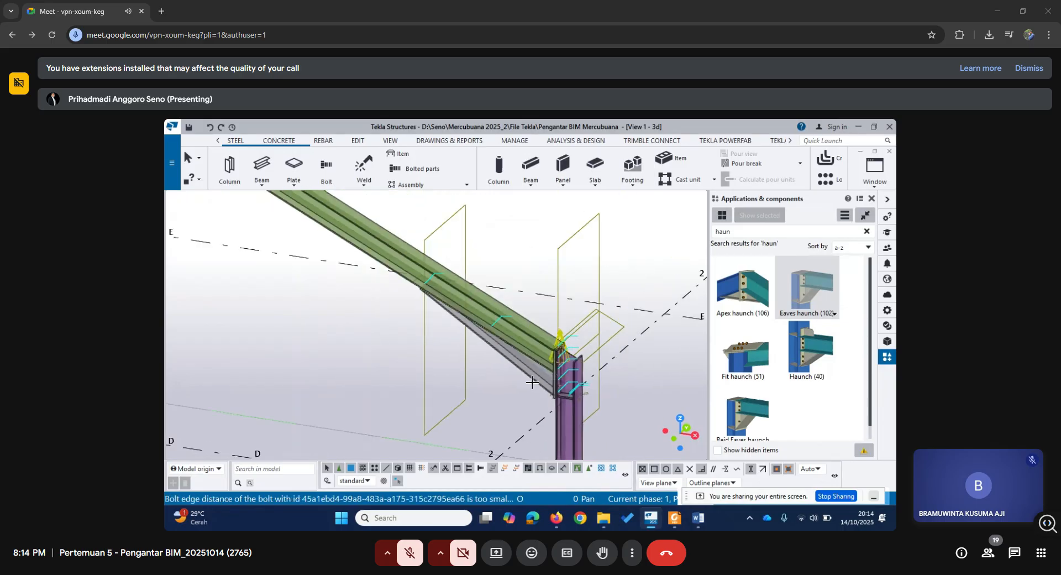
pyautogui.rightClick(530, 271)
pyautogui.click(541, 265)
# Show the GRID A view and open the properties of the eaves haunch at the grid 3 column.
pyautogui.scroll(2, 554, 386)
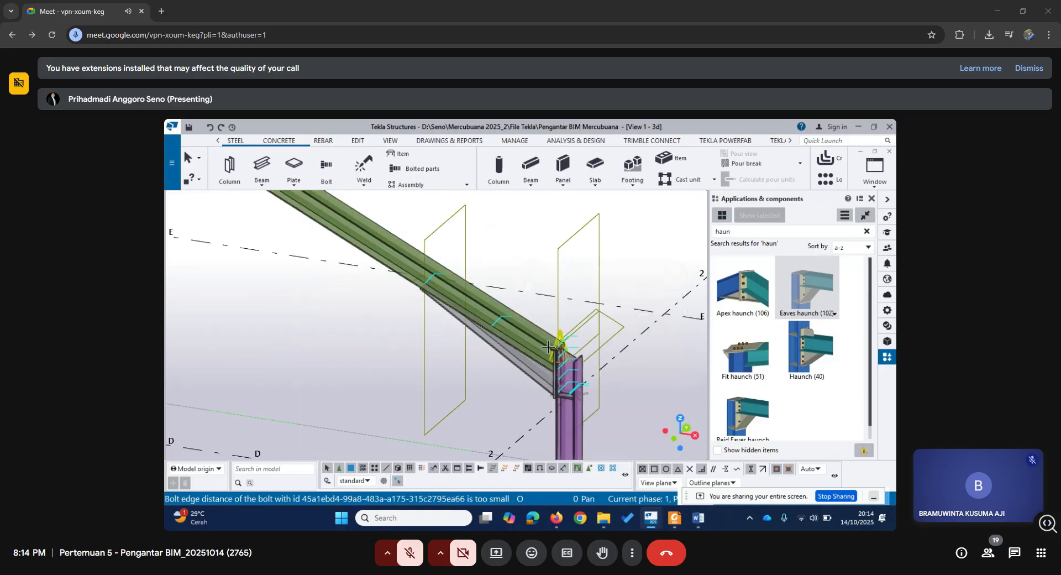
pyautogui.scroll(4, 554, 385)
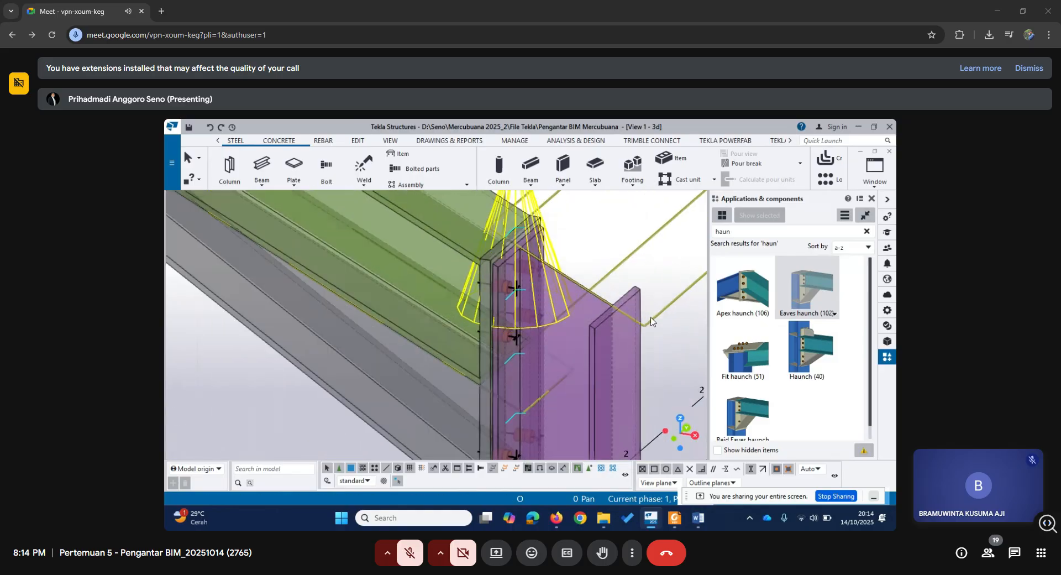
pyautogui.click(874, 169)
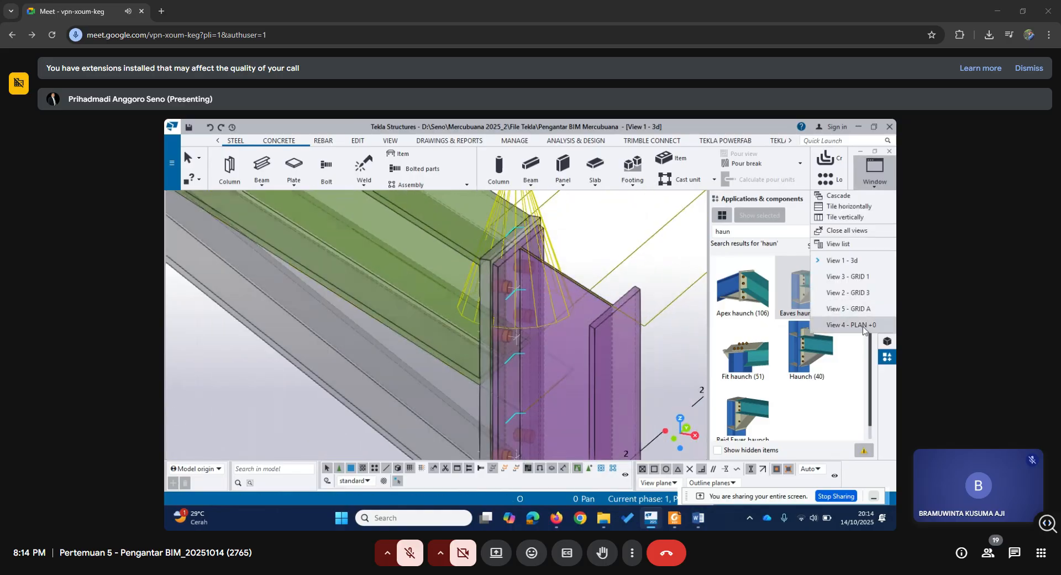
pyautogui.click(861, 309)
pyautogui.scroll(4, 619, 343)
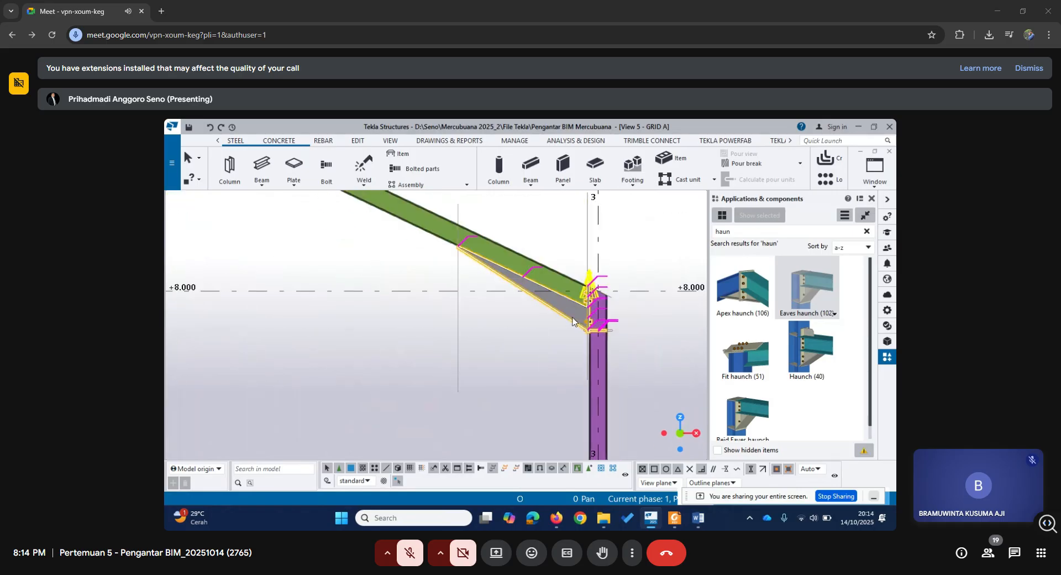
pyautogui.doubleClick(573, 321)
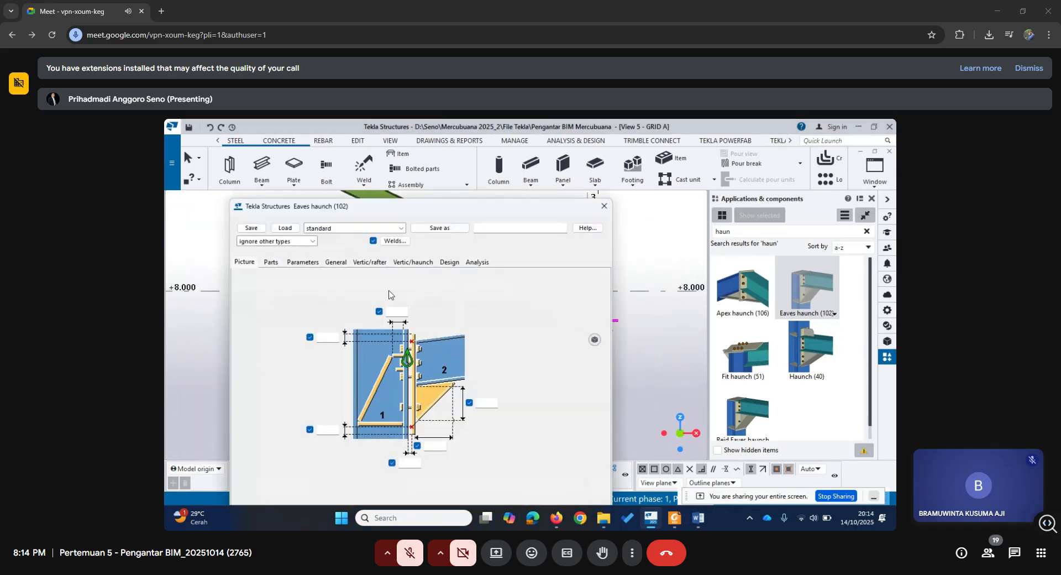
# Review the rafter bolt, haunch bolt and design settings of the eaves haunch at the grid 3 column, and close its properties.
pyautogui.click(384, 264)
pyautogui.click(415, 263)
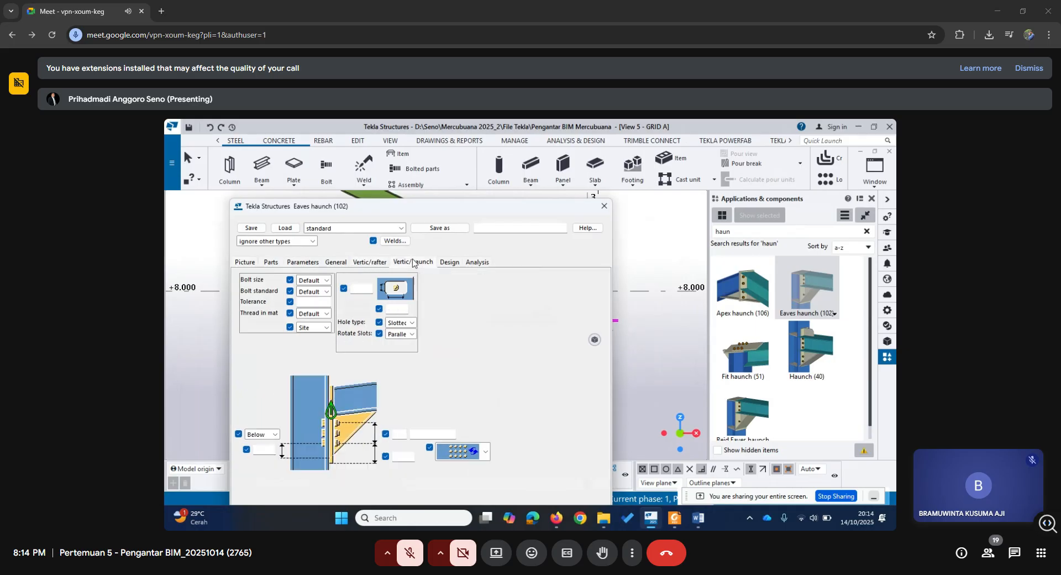
pyautogui.click(457, 265)
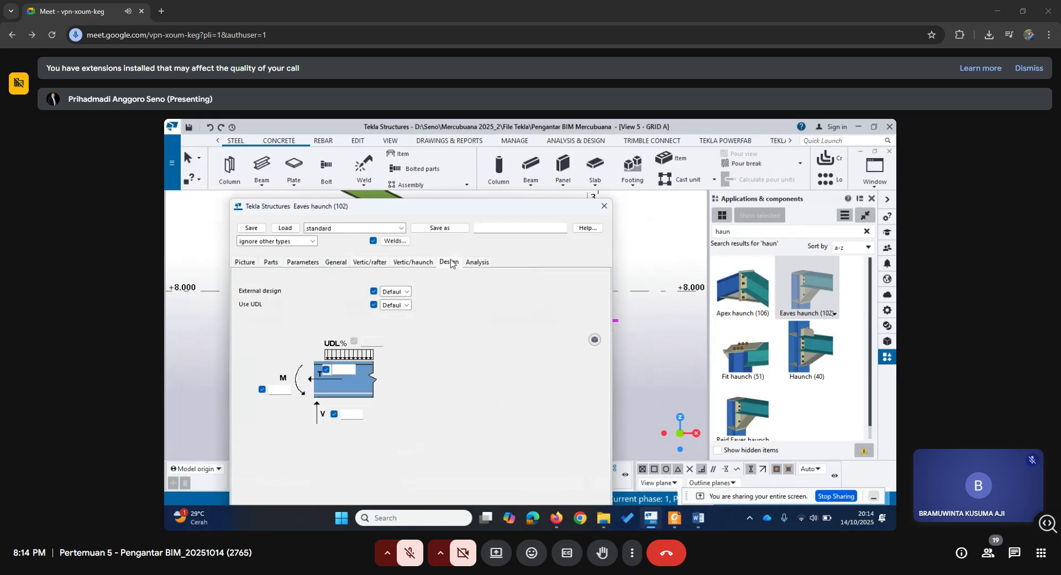
pyautogui.click(604, 206)
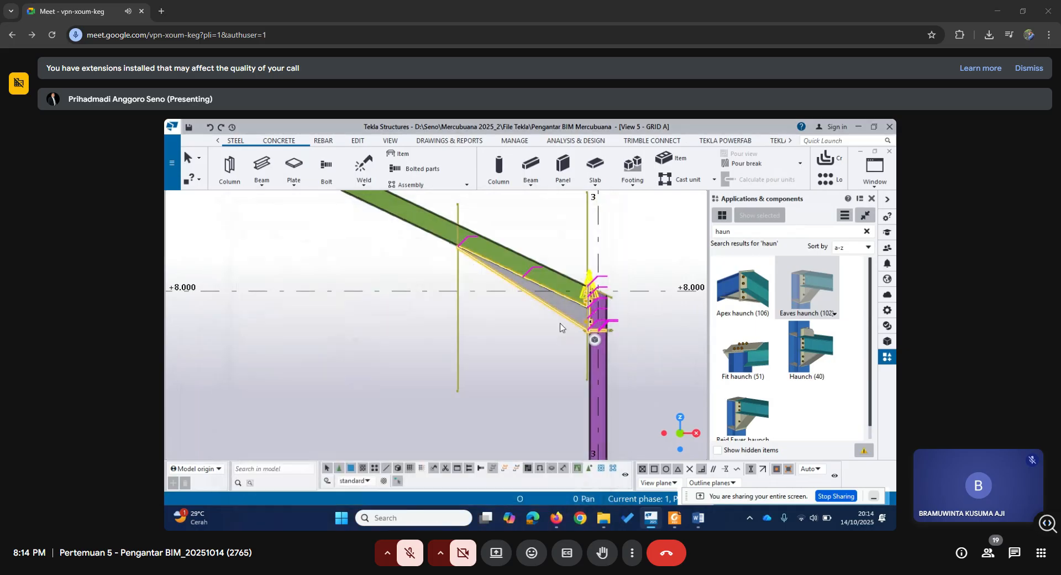
# Examine the eaves haunch plates, bolts and stiffeners at the top of the grid 3 column in the GRID A view.
pyautogui.moveTo(558, 330); pyautogui.dragTo(559, 335, button='middle')
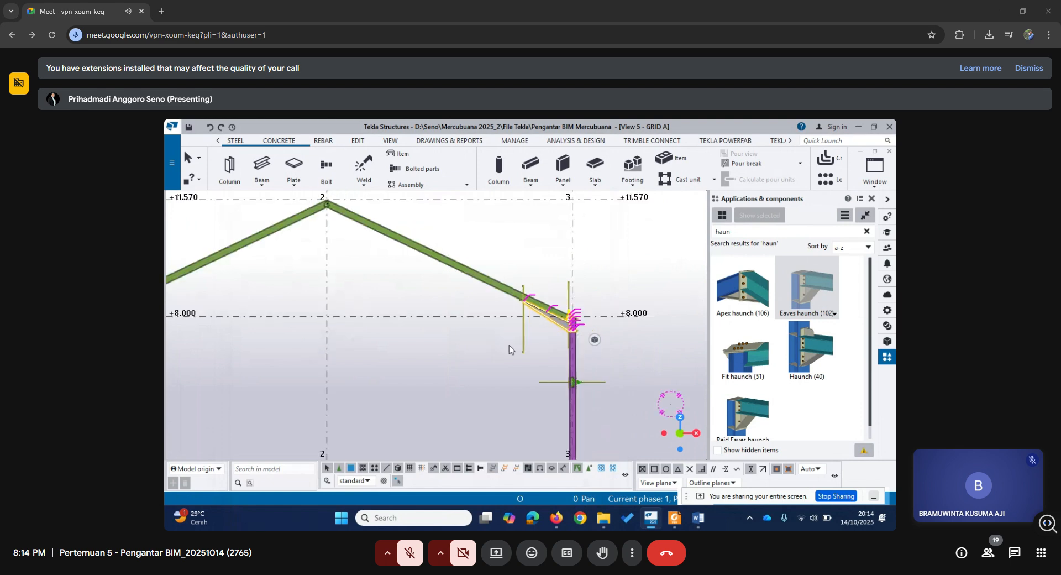
pyautogui.moveTo(433, 325); pyautogui.dragTo(526, 350, button='middle')
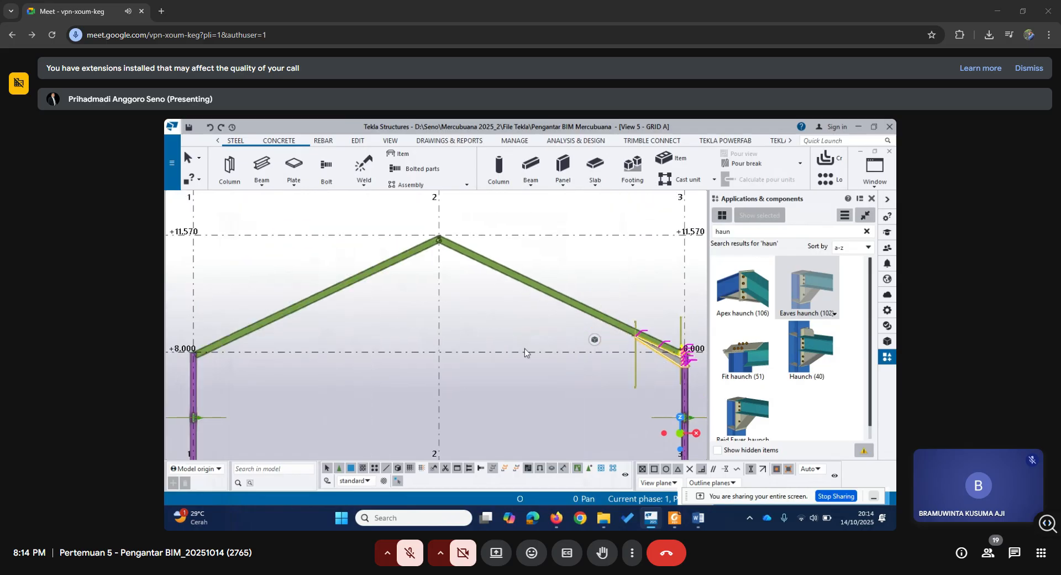
pyautogui.moveTo(434, 353); pyautogui.dragTo(479, 356, button='middle')
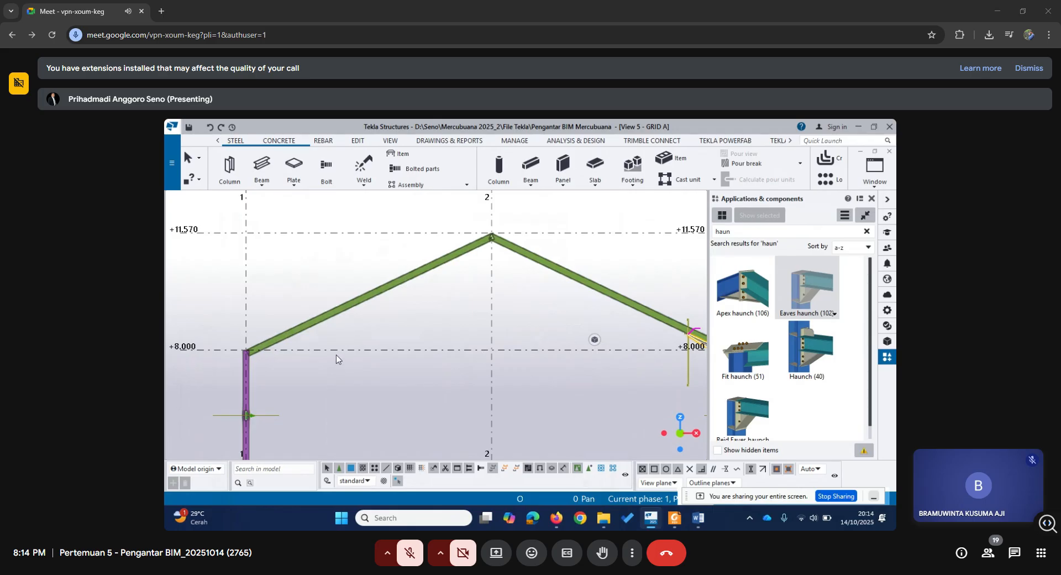
pyautogui.scroll(1, 635, 374)
pyautogui.moveTo(635, 374); pyautogui.dragTo(508, 359, button='middle')
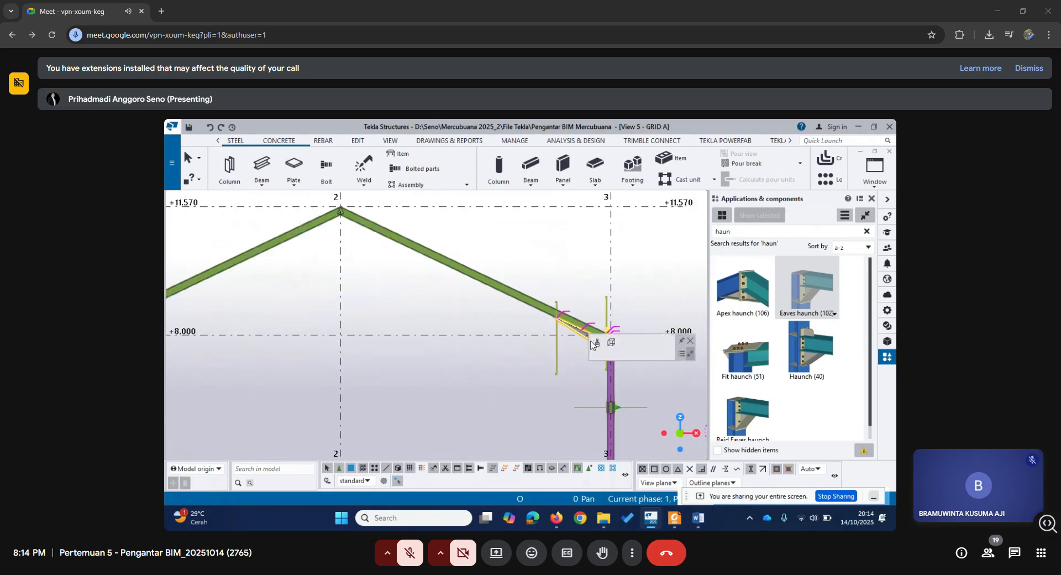
pyautogui.scroll(3, 529, 363)
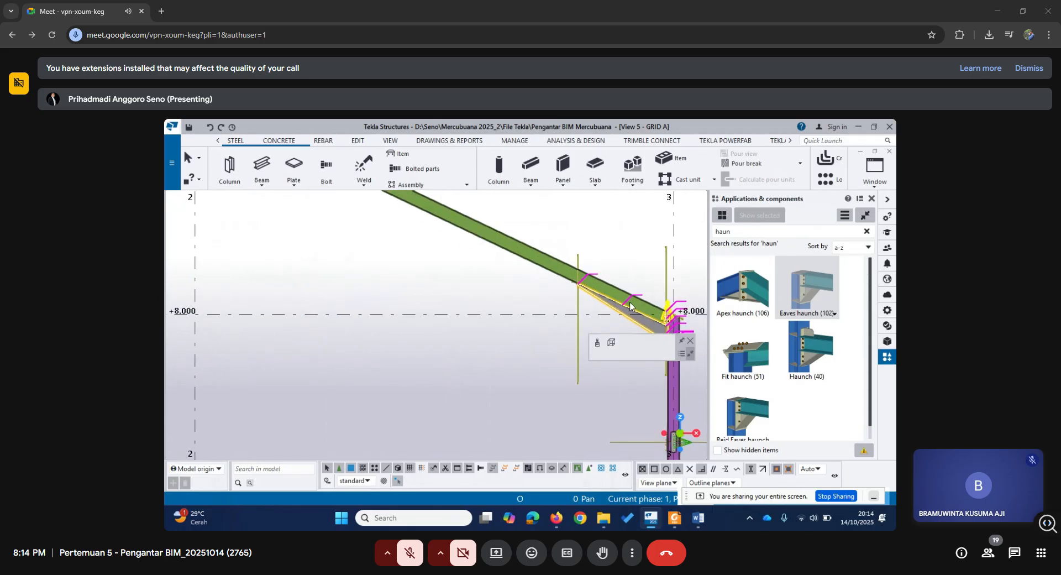
pyautogui.click(623, 383)
pyautogui.scroll(2, 669, 354)
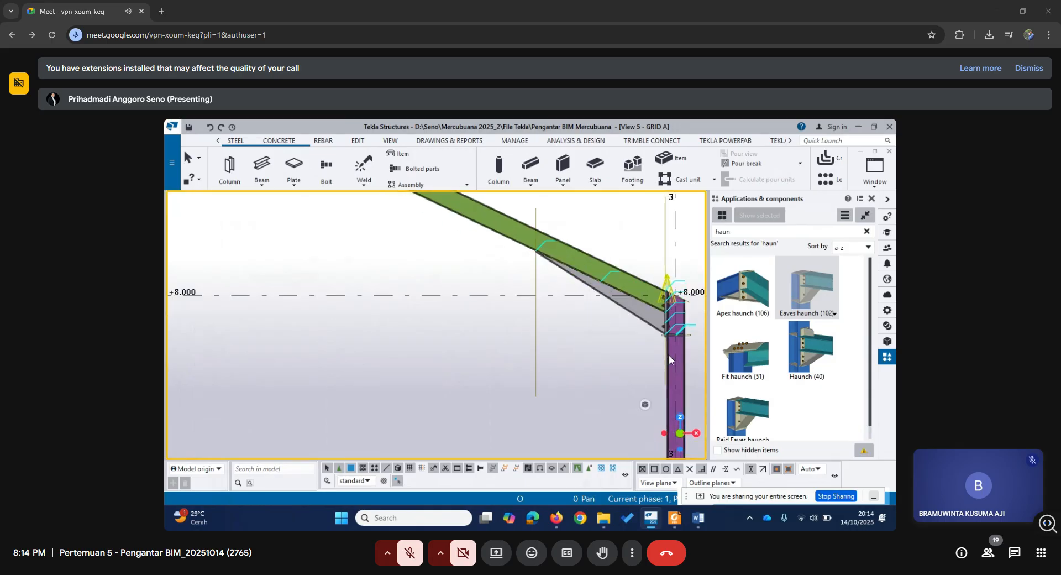
pyautogui.moveTo(659, 386); pyautogui.dragTo(539, 362, button='middle')
pyautogui.scroll(1, 539, 365)
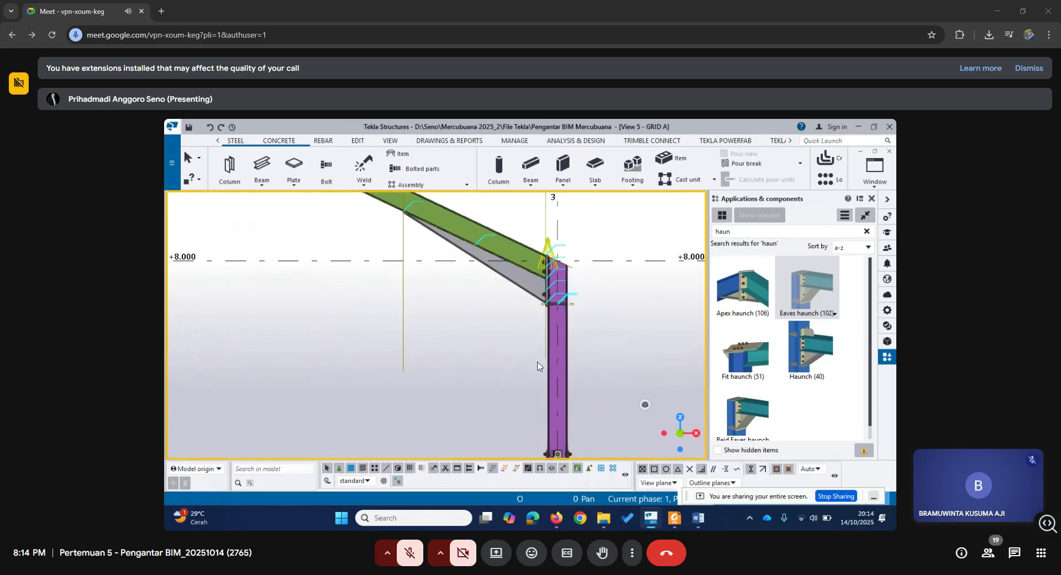
pyautogui.scroll(1, 538, 366)
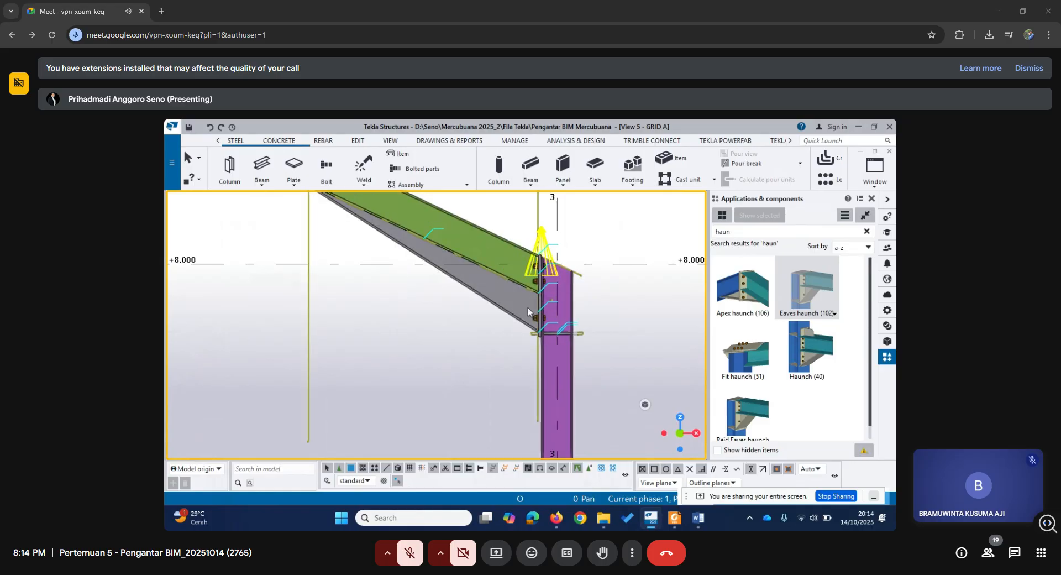
pyautogui.scroll(1, 529, 301)
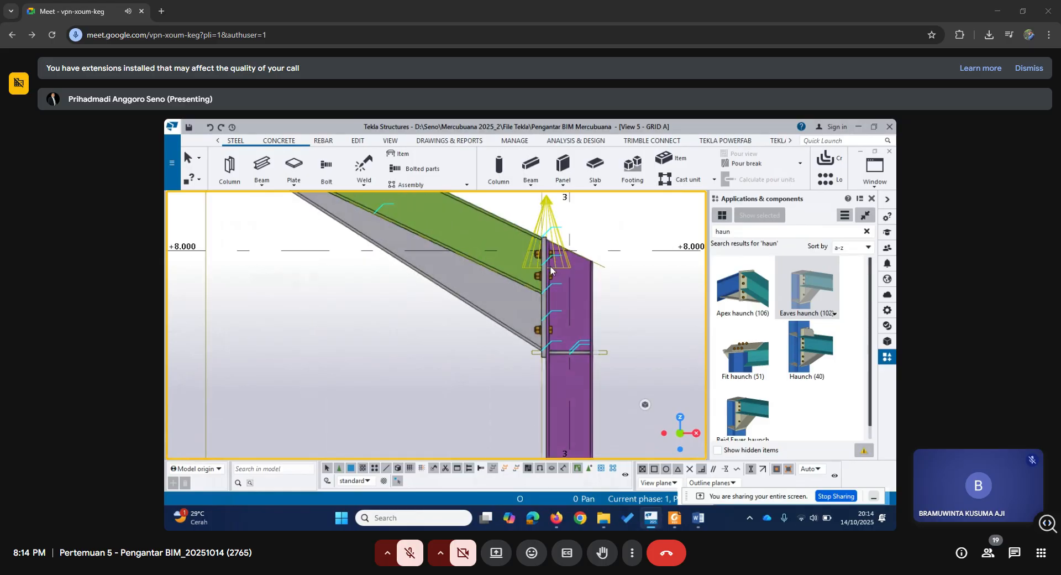
pyautogui.moveTo(379, 304); pyautogui.dragTo(486, 385, button='middle')
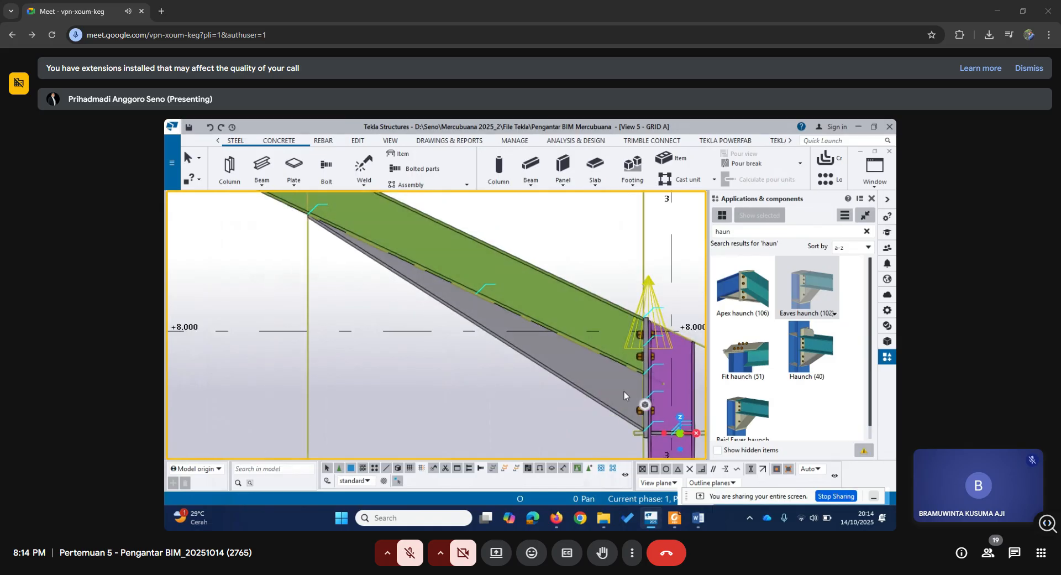
# Apply Eaves haunch (102) with the grid 1 column as main part and its rafter as secondary part, and end the command.
pyautogui.scroll(-3, 623, 395)
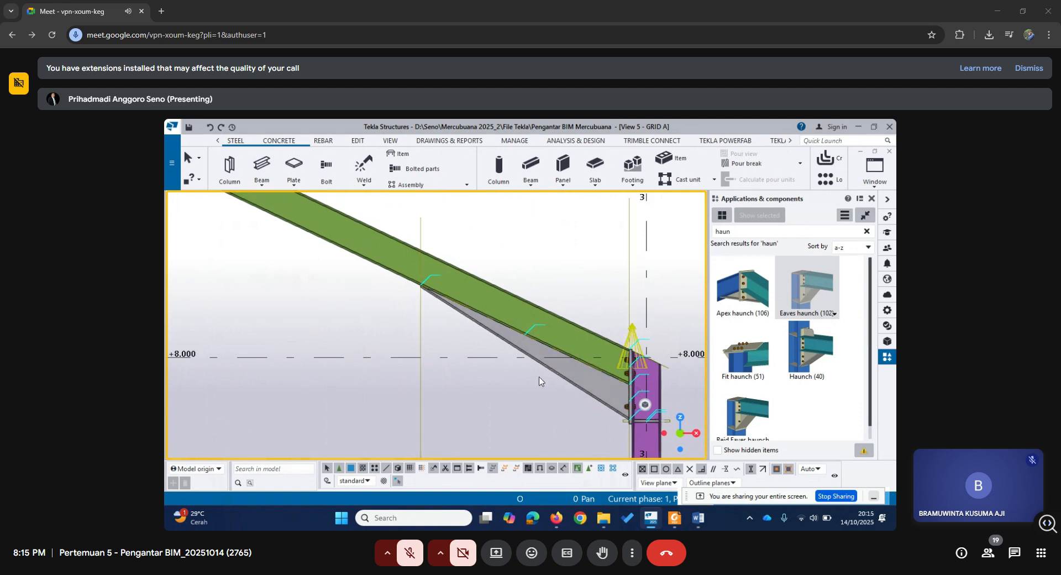
pyautogui.scroll(-3, 552, 382)
pyautogui.scroll(-2, 545, 379)
pyautogui.moveTo(333, 379); pyautogui.dragTo(543, 378, button='middle')
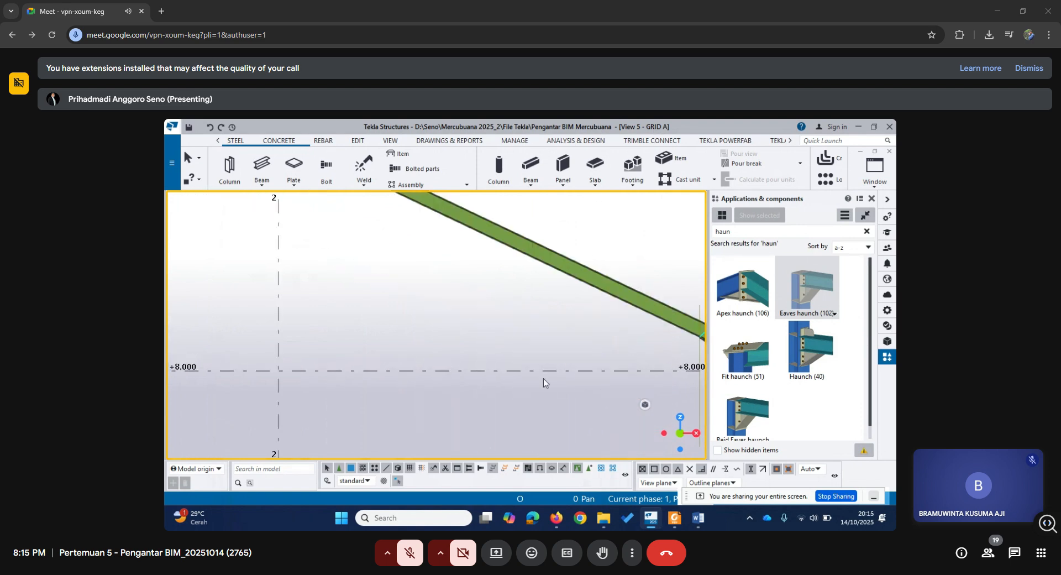
pyautogui.scroll(-2, 543, 378)
pyautogui.moveTo(283, 358); pyautogui.dragTo(528, 358, button='middle')
pyautogui.moveTo(349, 362); pyautogui.dragTo(587, 334, button='middle')
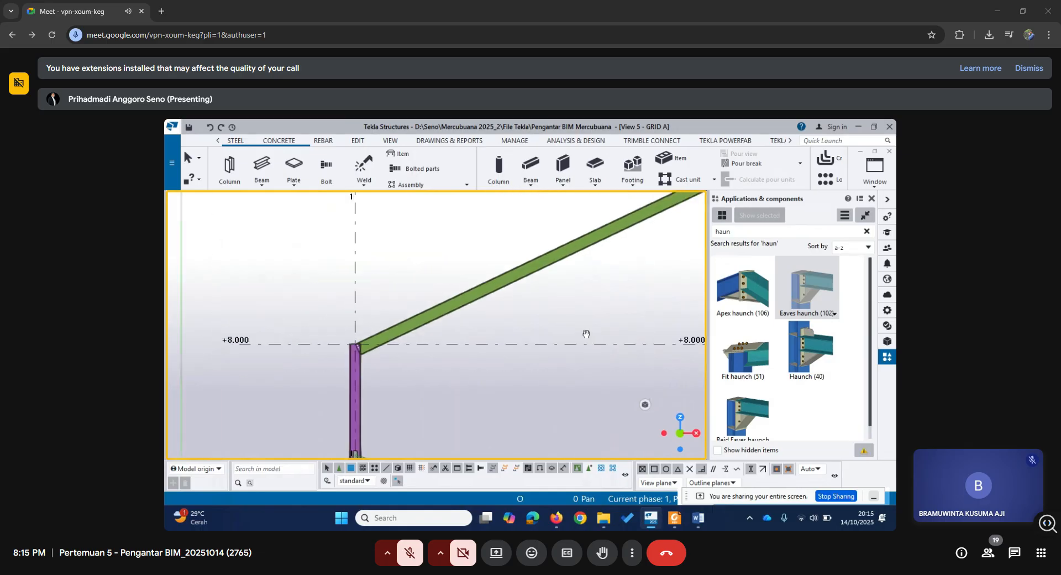
pyautogui.click(813, 293)
pyautogui.scroll(2, 406, 378)
pyautogui.click(335, 359)
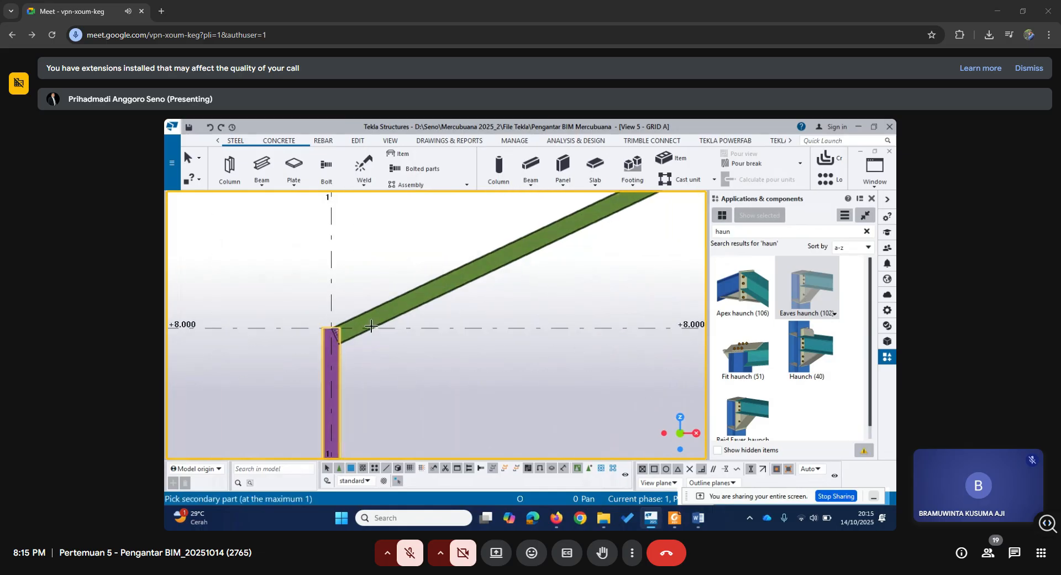
pyautogui.click(377, 326)
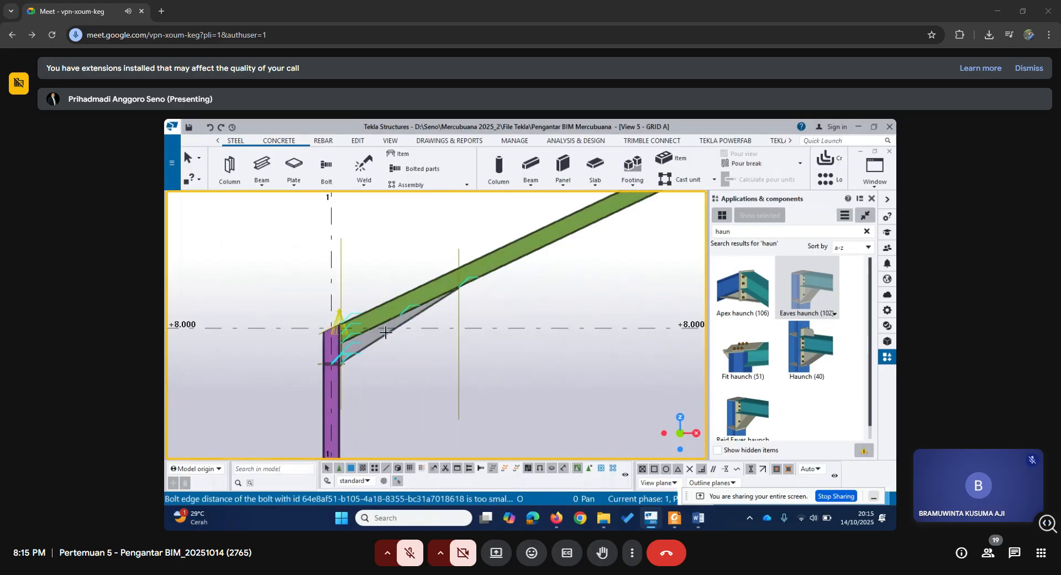
pyautogui.scroll(-2, 478, 353)
pyautogui.moveTo(585, 355); pyautogui.dragTo(389, 365, button='middle')
pyautogui.rightClick(475, 291)
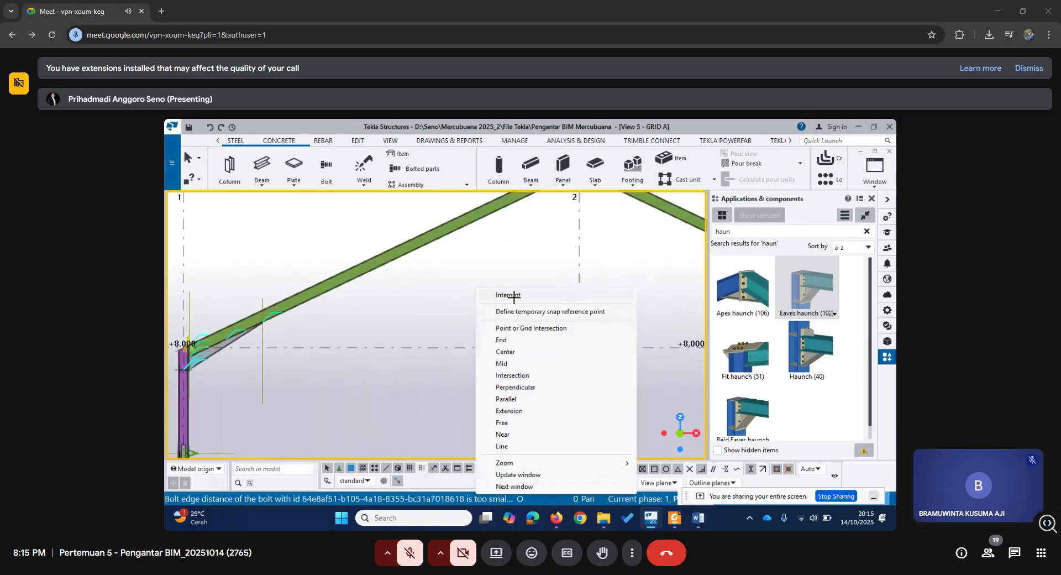
pyautogui.click(514, 296)
# Apply Apex haunch (106) at the grid 2 ridge, with the grid 2–3 rafter as main part and the grid 1–2 rafter as secondary part.
pyautogui.scroll(-3, 428, 333)
pyautogui.moveTo(461, 368); pyautogui.dragTo(399, 319, button='middle')
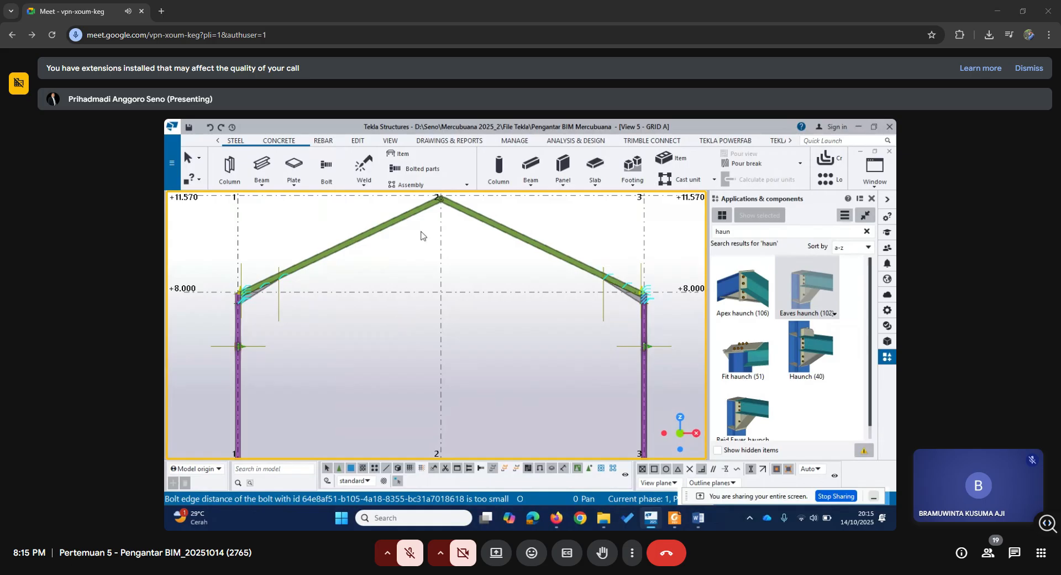
pyautogui.moveTo(423, 236); pyautogui.dragTo(506, 307, button='middle')
pyautogui.scroll(3, 506, 306)
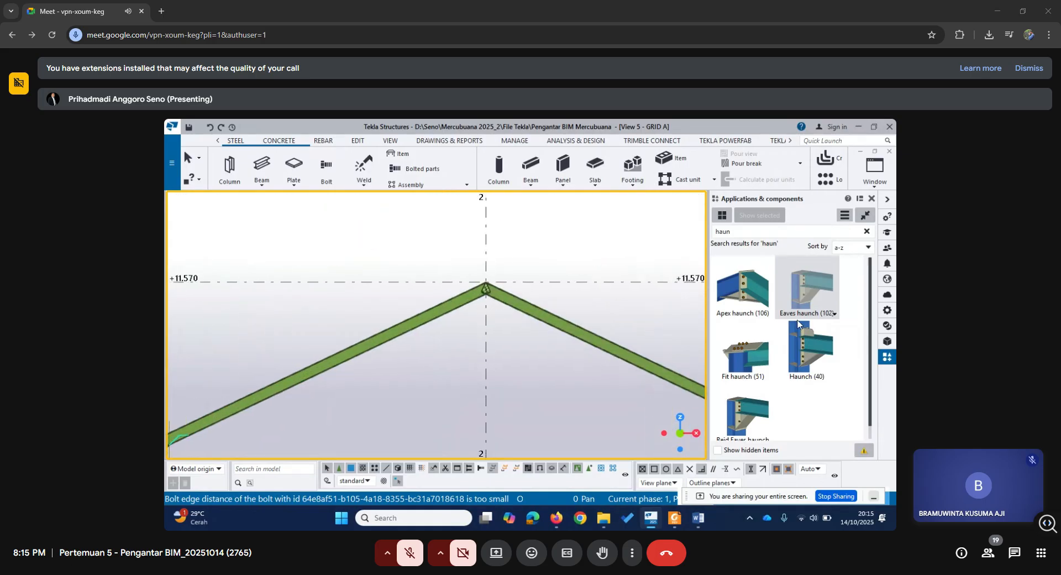
pyautogui.click(748, 291)
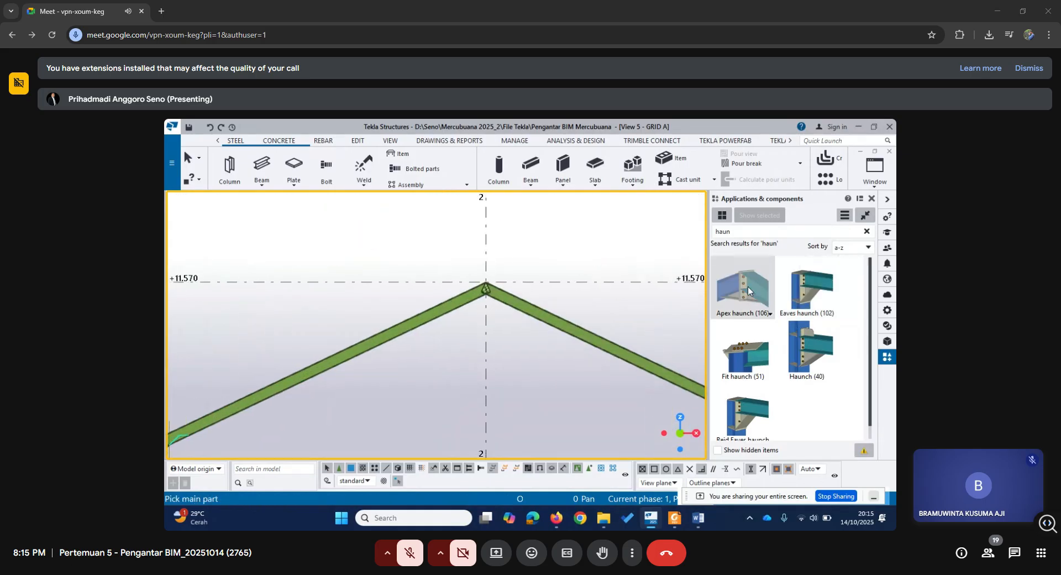
pyautogui.scroll(2, 416, 323)
pyautogui.moveTo(549, 337); pyautogui.dragTo(493, 363, button='middle')
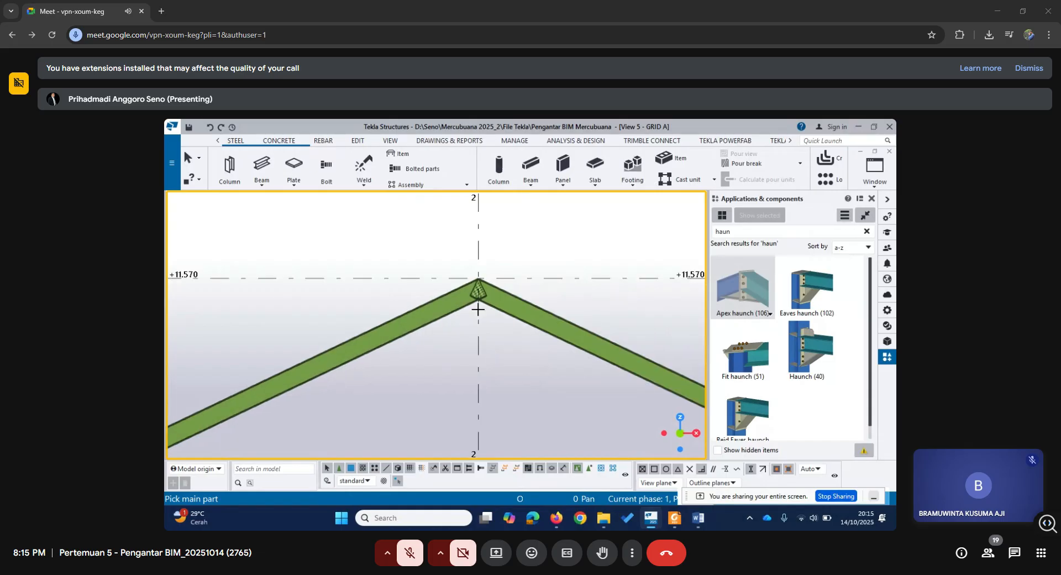
pyautogui.click(494, 305)
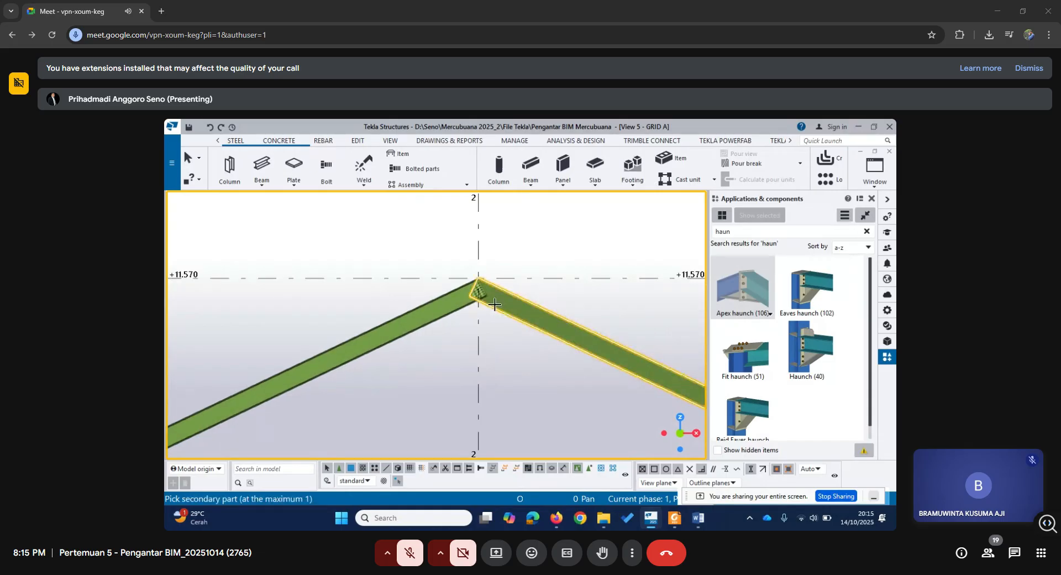
pyautogui.click(458, 307)
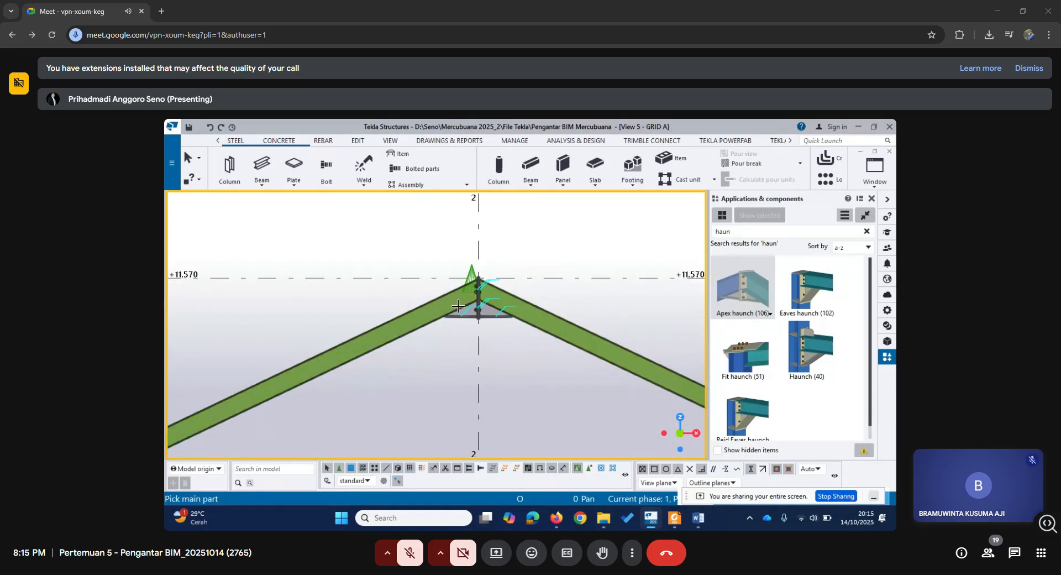
pyautogui.rightClick(494, 336)
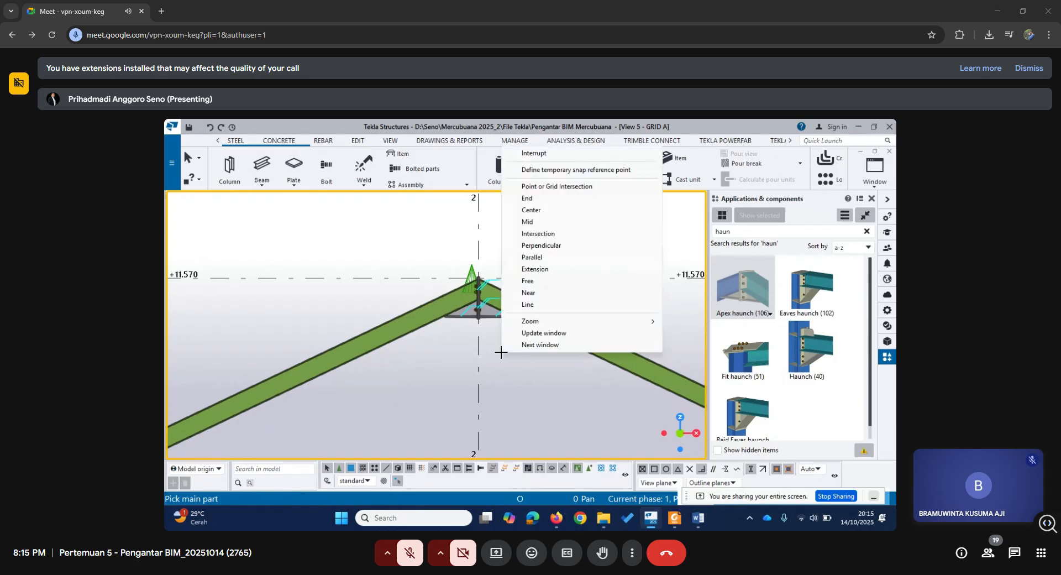
pyautogui.click(548, 156)
# Show the 3d view and examine the whole portal frame on grid A with its eaves and apex haunches.
pyautogui.click(874, 169)
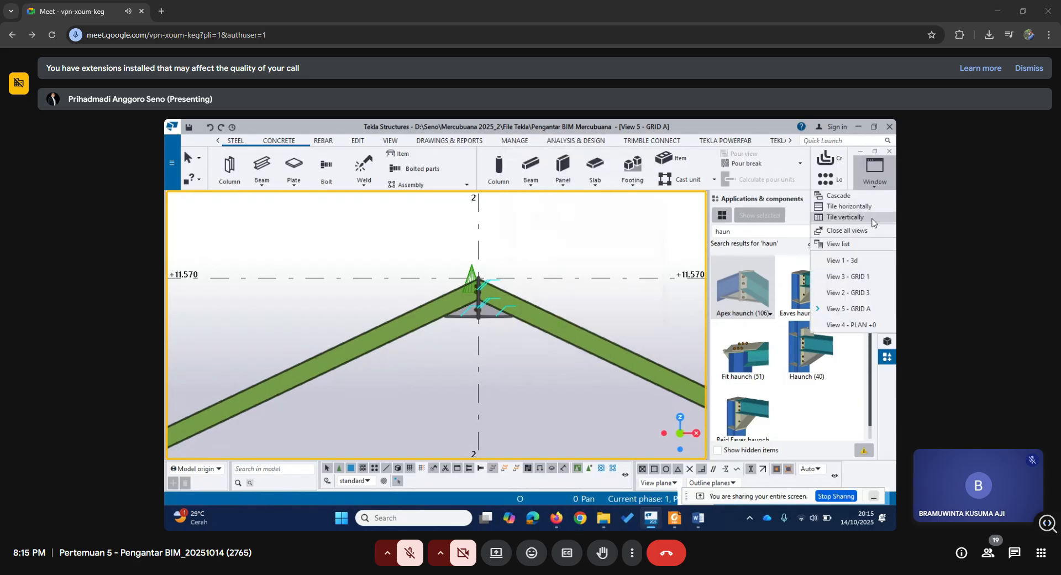
pyautogui.click(842, 260)
pyautogui.scroll(-8, 575, 349)
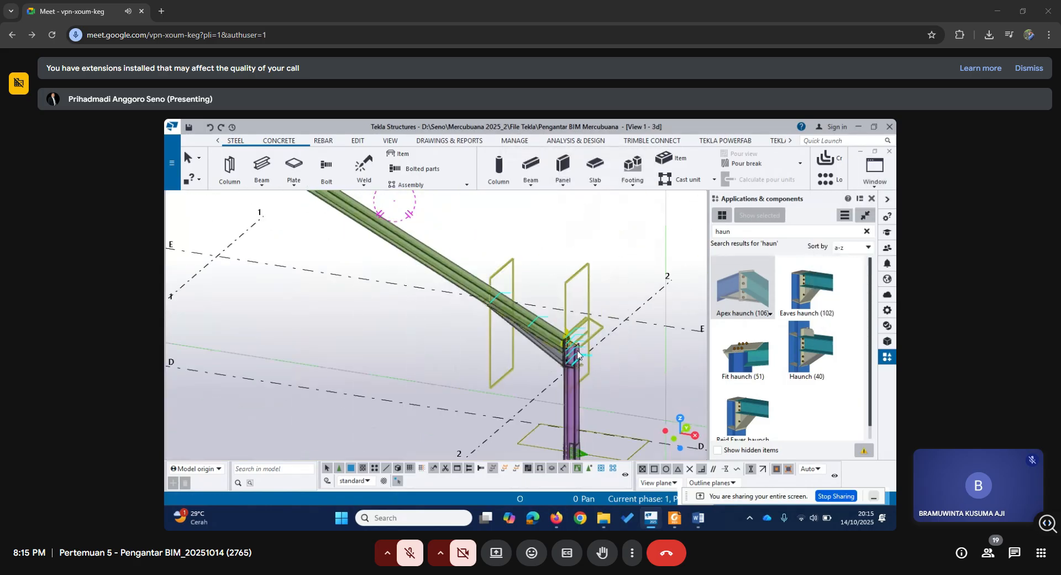
pyautogui.scroll(-1, 576, 352)
pyautogui.moveTo(521, 409); pyautogui.dragTo(499, 333, button='middle')
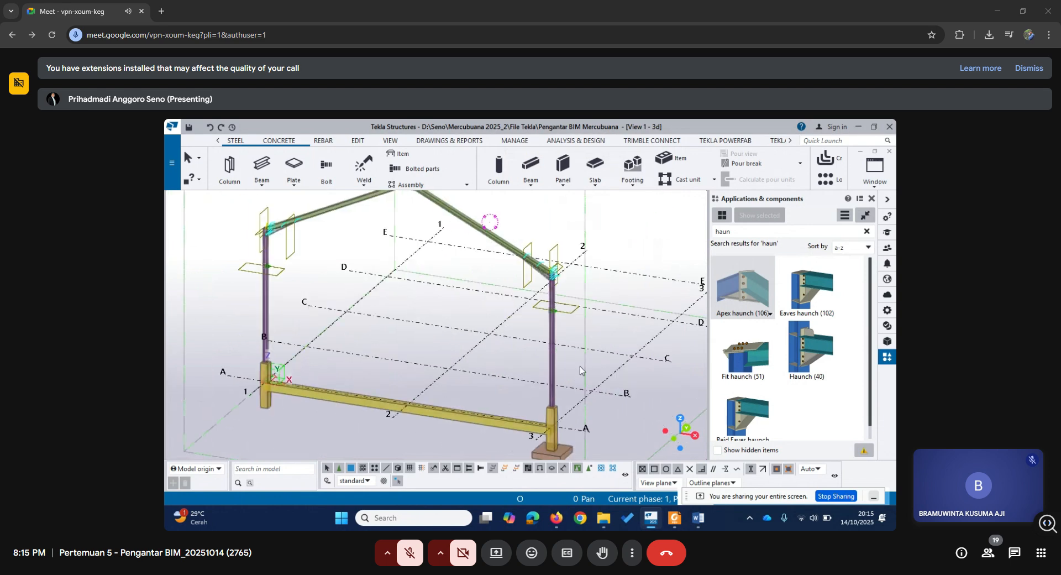
pyautogui.scroll(-1, 582, 367)
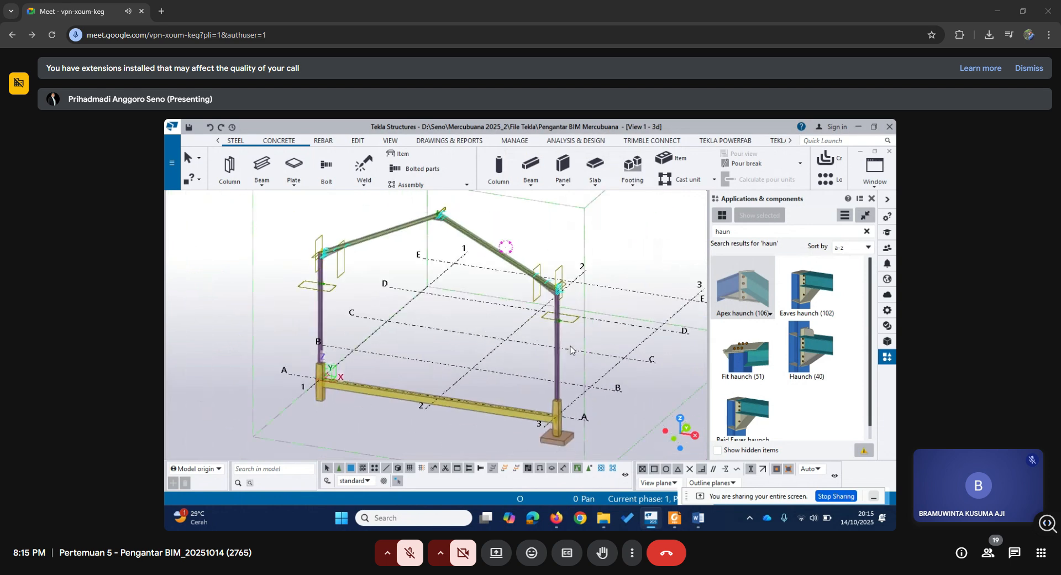
pyautogui.rightClick(602, 327)
pyautogui.click(648, 278)
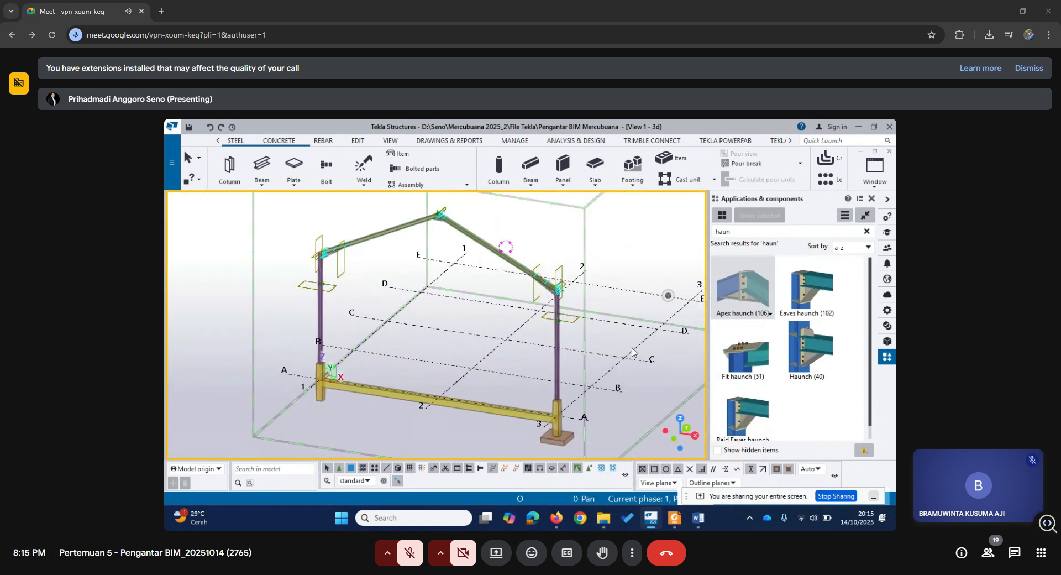
pyautogui.scroll(-2, 632, 349)
pyautogui.moveTo(633, 349); pyautogui.dragTo(628, 381, button='middle')
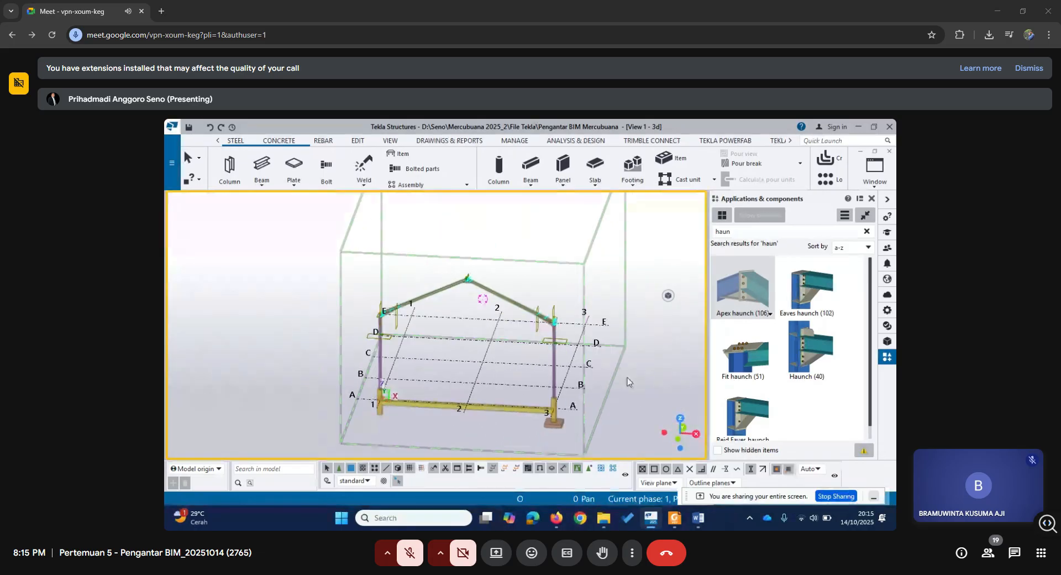
pyautogui.scroll(5, 476, 380)
pyautogui.moveTo(537, 397); pyautogui.dragTo(498, 379, button='middle')
pyautogui.scroll(-2, 497, 379)
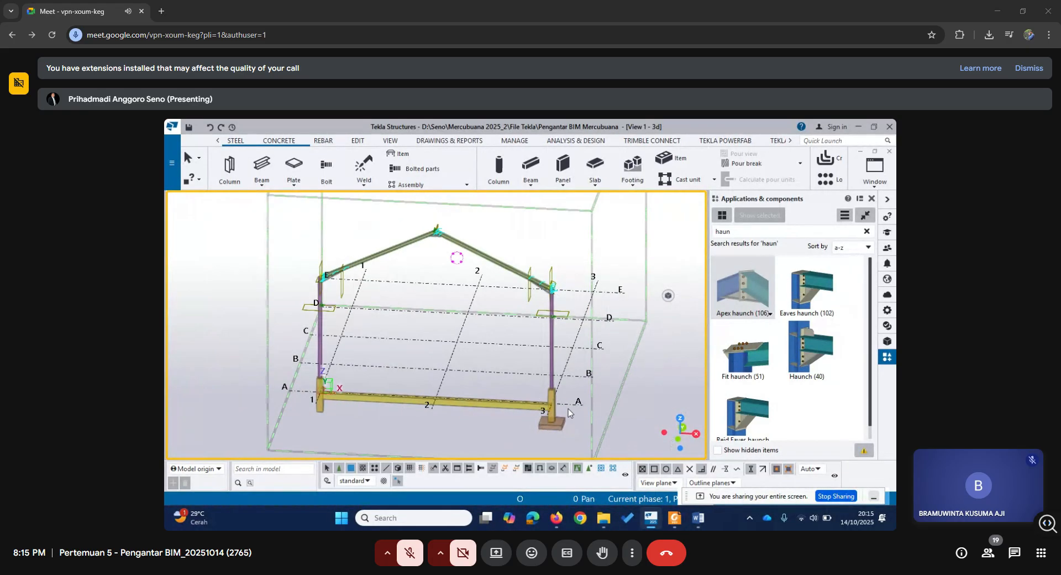
pyautogui.moveTo(568, 410)
pyautogui.mouseDown(button='middle')
pyautogui.moveTo(544, 394)
pyautogui.moveTo(575, 420)
pyautogui.moveTo(555, 420)
pyautogui.mouseUp(button='middle')
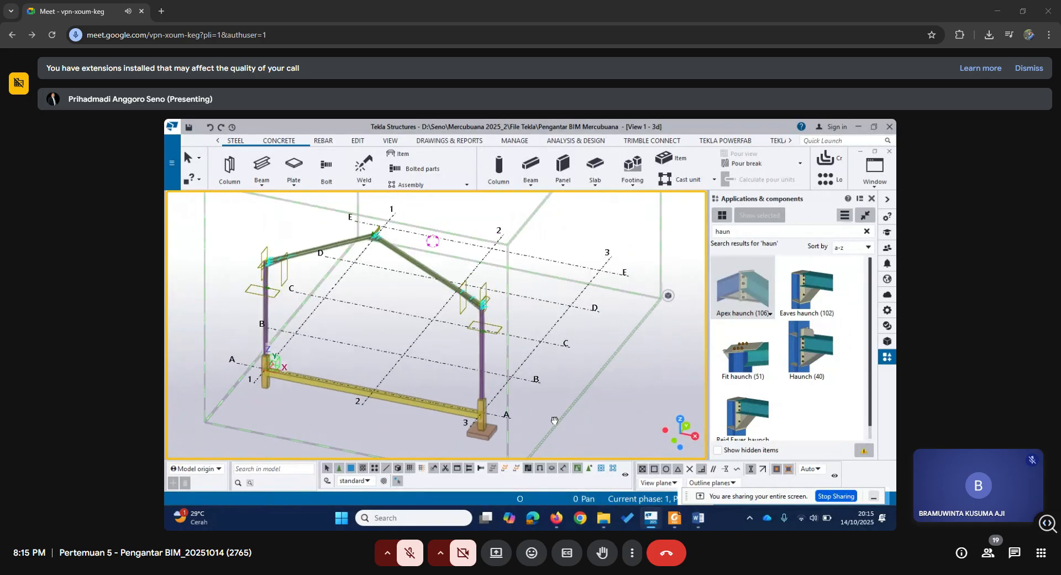
pyautogui.scroll(-3, 555, 420)
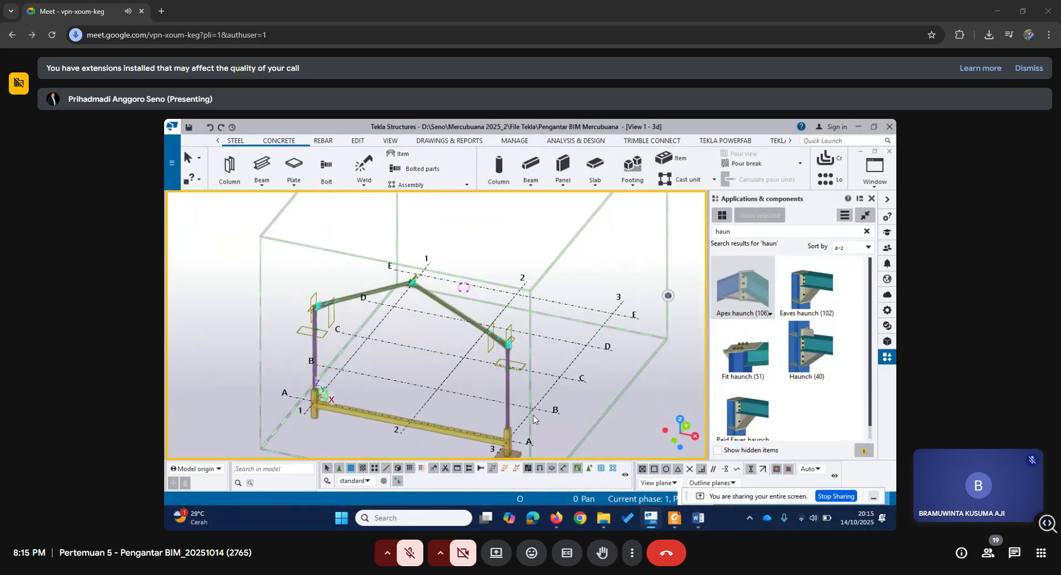
# Examine the floor plan and section in gambar-gudang-model.pdf, and the frame model image and site photos in the Pengantar BIM Tekla Word document.
pyautogui.click(676, 518)
pyautogui.scroll(-5, 575, 412)
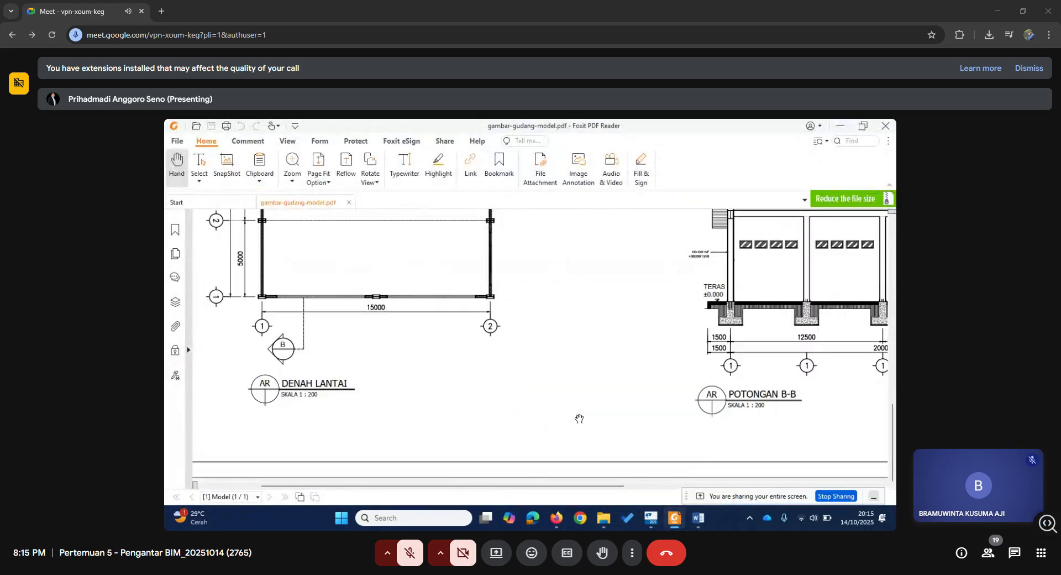
pyautogui.click(698, 517)
pyautogui.scroll(5, 642, 367)
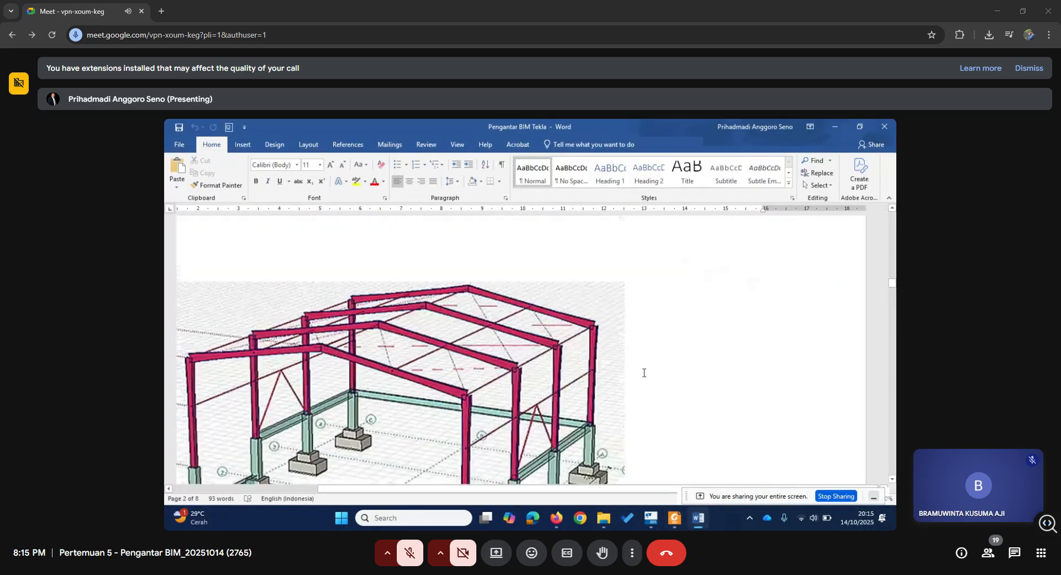
pyautogui.scroll(-5, 644, 372)
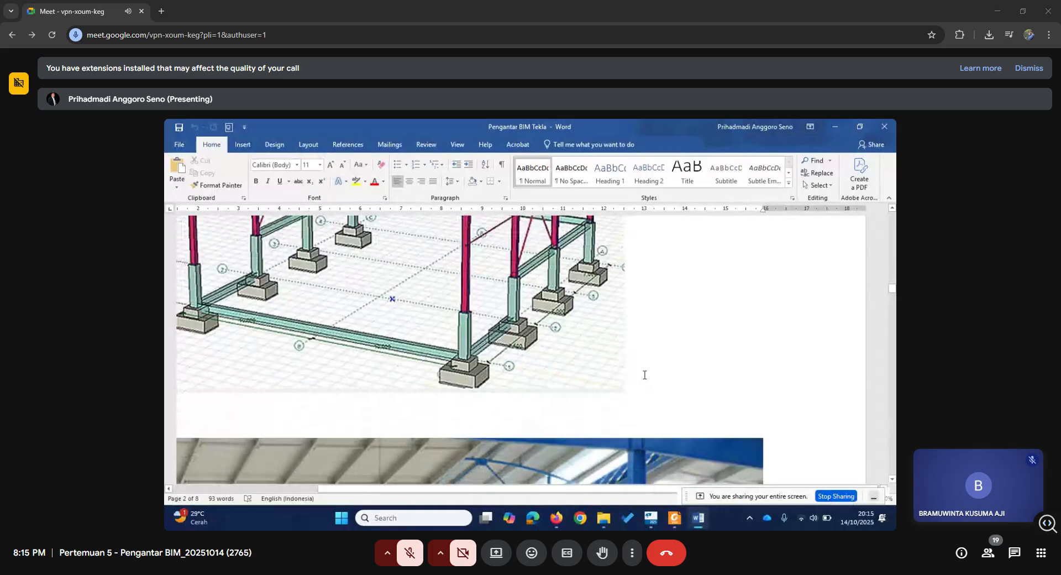
pyautogui.scroll(-10, 645, 376)
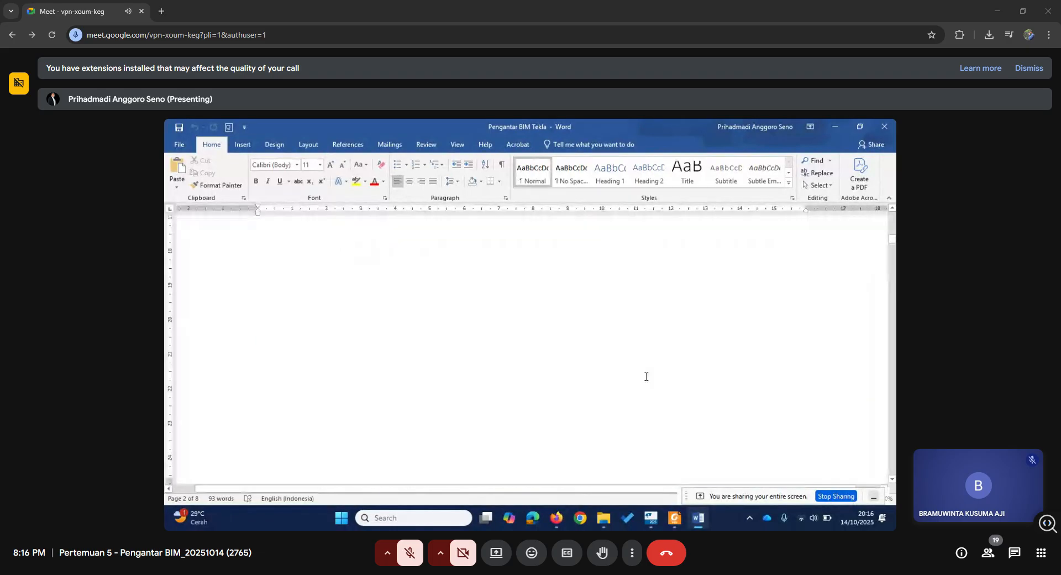
pyautogui.scroll(-8, 646, 377)
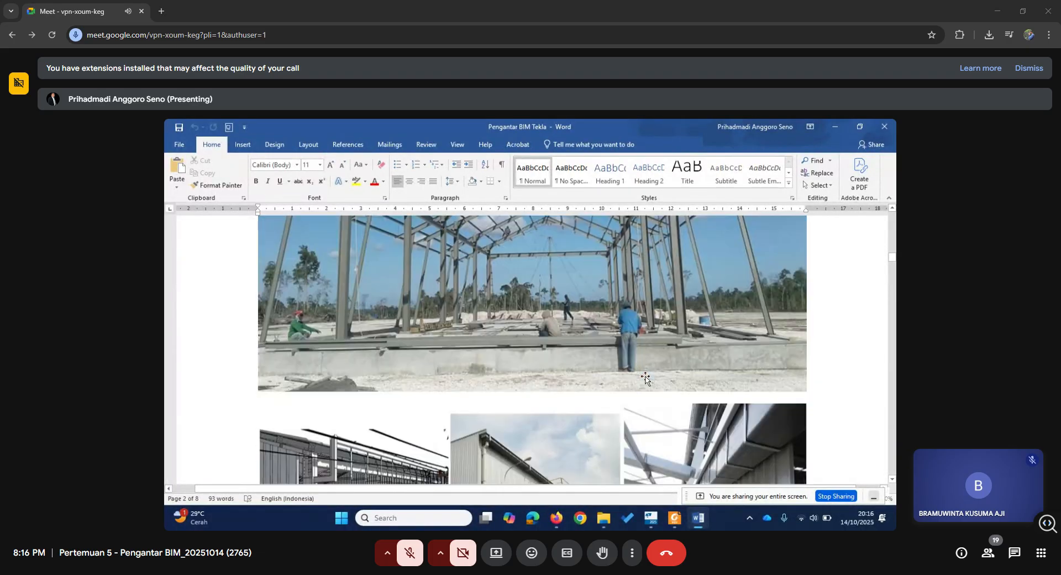
pyautogui.scroll(1, 645, 378)
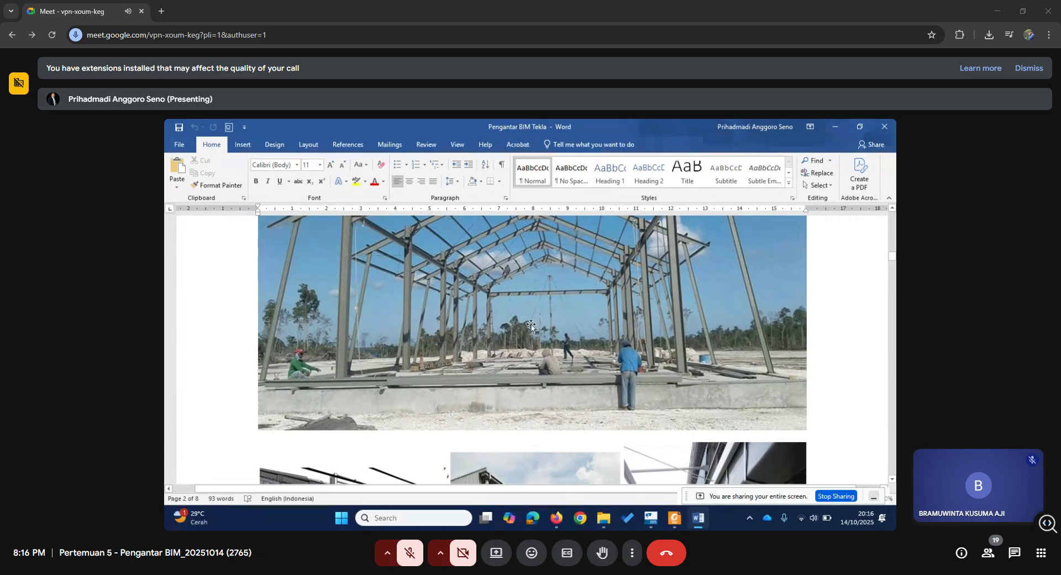
# Switch back to Tekla Structures and examine the portal frame on grid A in the 3d view.
pyautogui.hotkey('alt', 'Tab')
pyautogui.hotkey('alt', 'Tab')
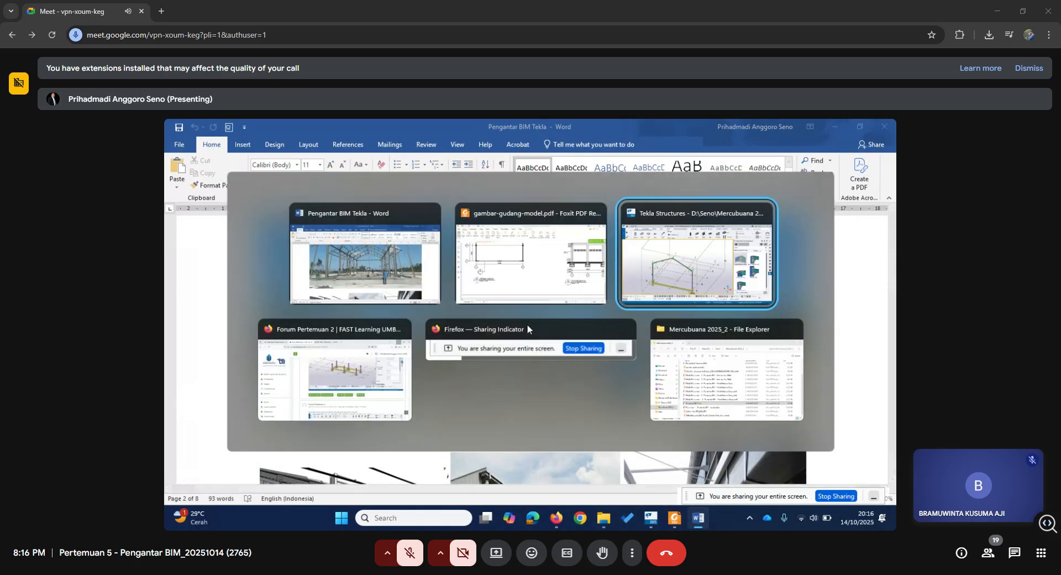
pyautogui.scroll(-1, 511, 334)
pyautogui.moveTo(492, 368); pyautogui.dragTo(470, 346, button='middle')
pyautogui.scroll(2, 396, 330)
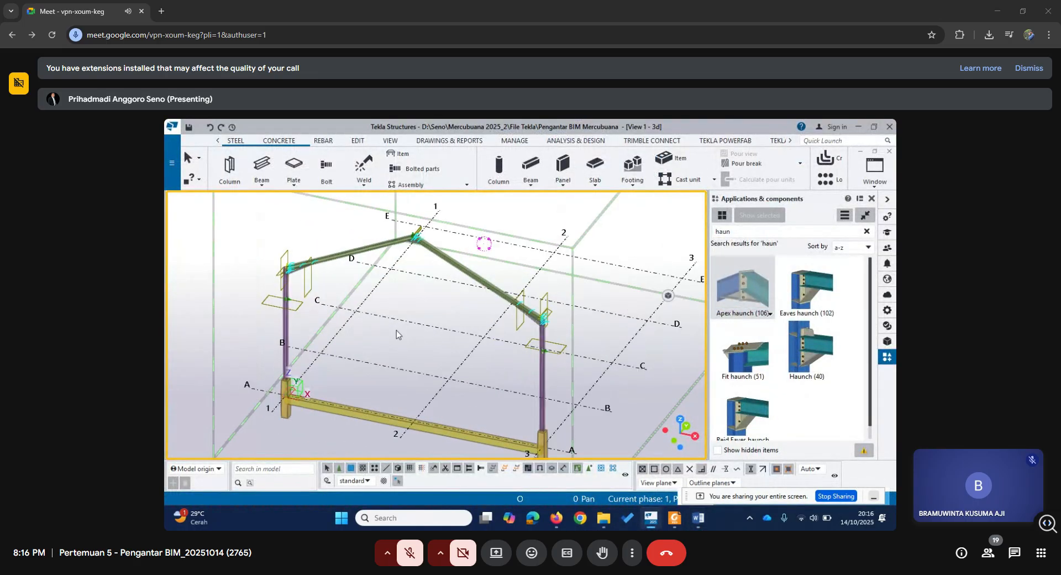
pyautogui.moveTo(402, 351)
pyautogui.mouseDown(button='middle')
pyautogui.moveTo(407, 325)
pyautogui.moveTo(403, 362)
pyautogui.mouseUp(button='middle')
pyautogui.scroll(1, 407, 325)
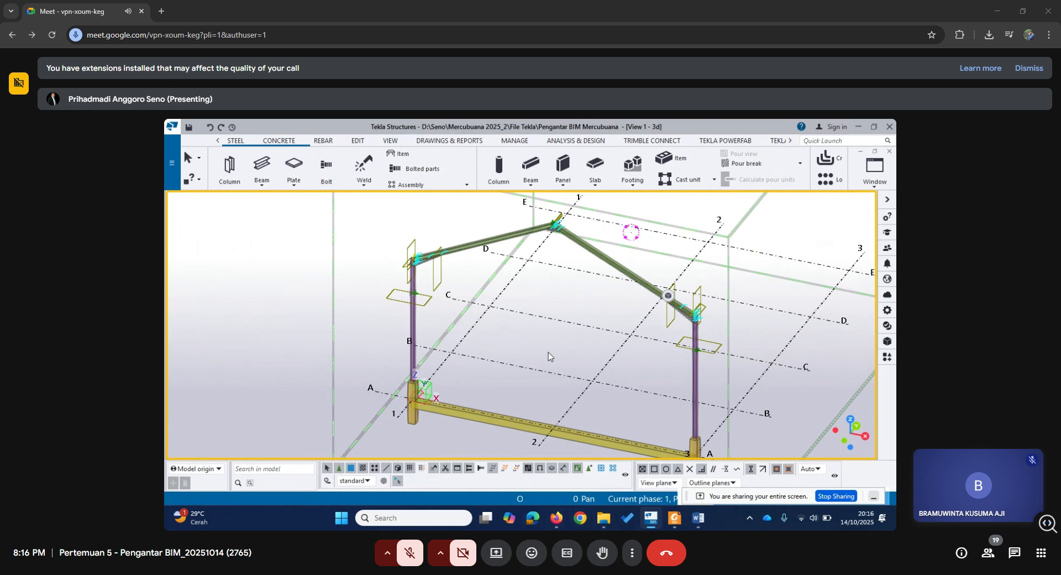
pyautogui.moveTo(575, 352); pyautogui.dragTo(514, 333, button='middle')
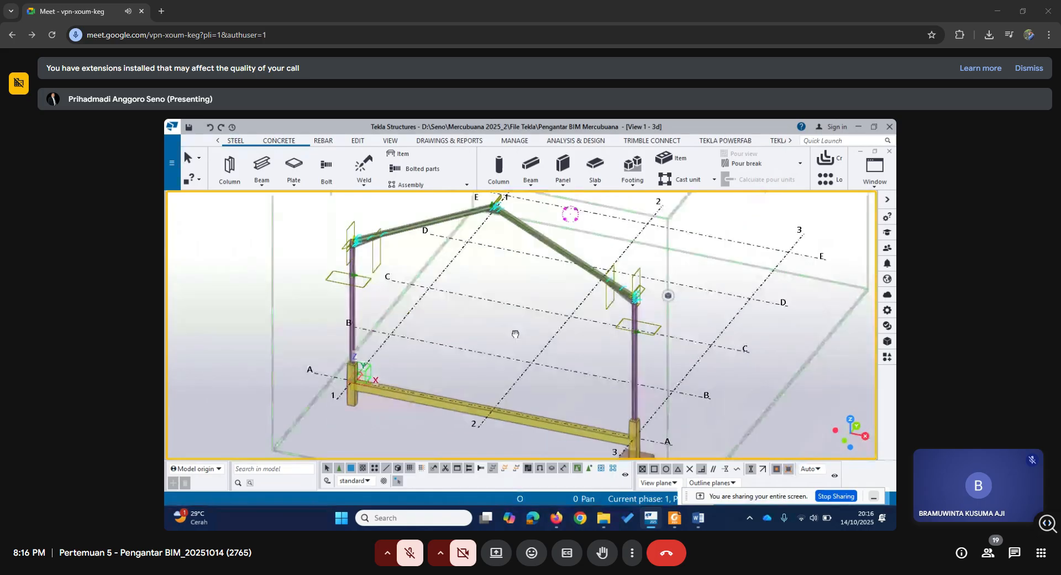
pyautogui.scroll(-2, 514, 334)
pyautogui.scroll(-1, 513, 338)
pyautogui.moveTo(677, 370); pyautogui.dragTo(613, 366, button='middle')
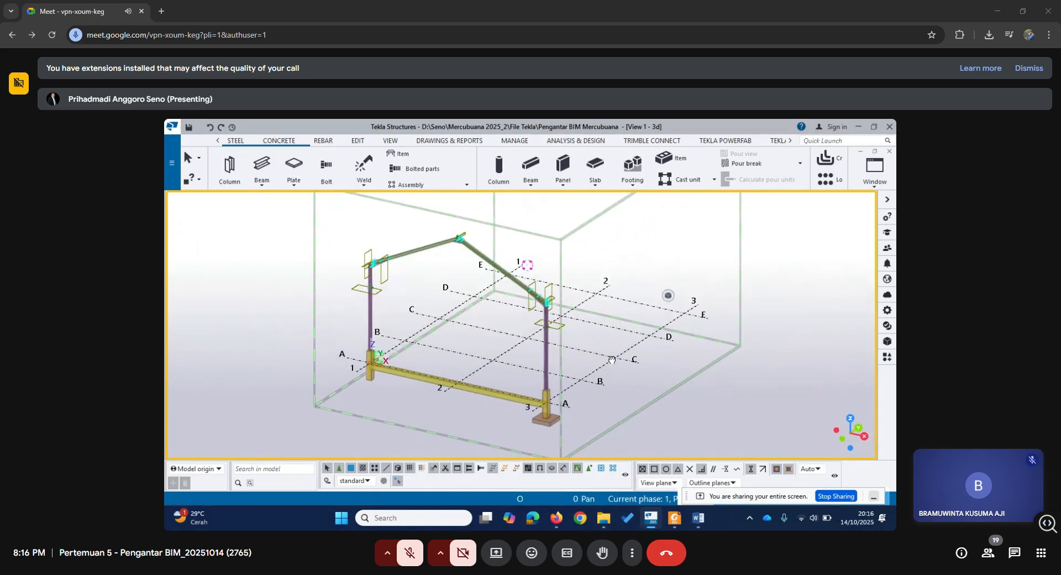
pyautogui.scroll(3, 479, 311)
pyautogui.scroll(-2, 477, 310)
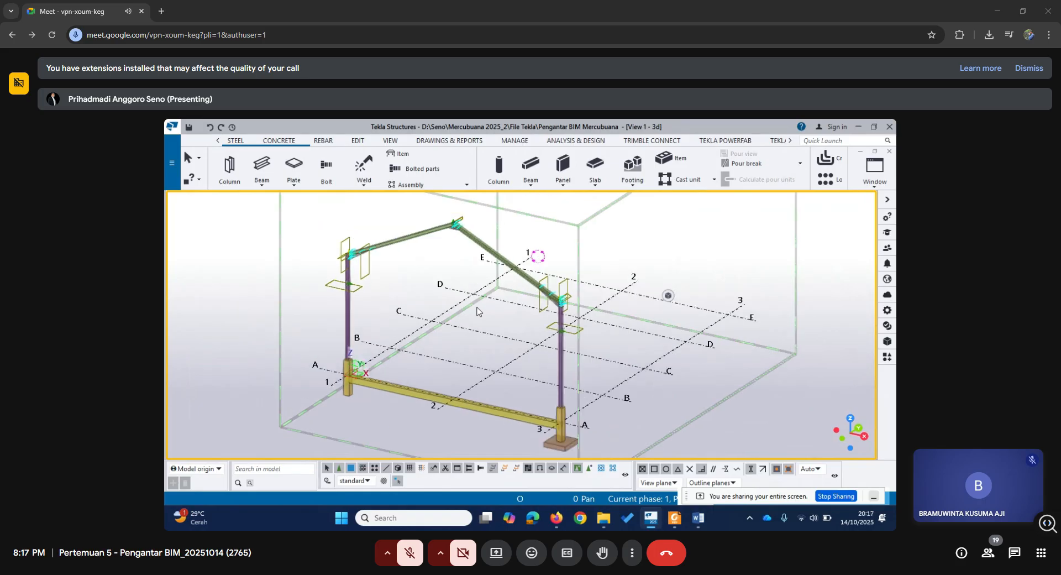
pyautogui.moveTo(527, 313); pyautogui.dragTo(544, 340, button='middle')
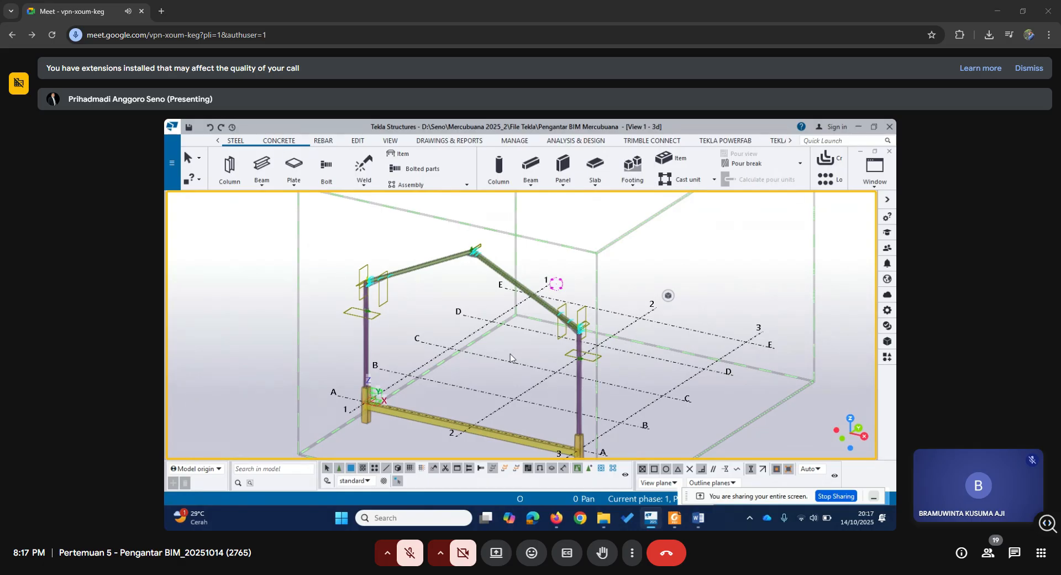
pyautogui.scroll(-3, 510, 353)
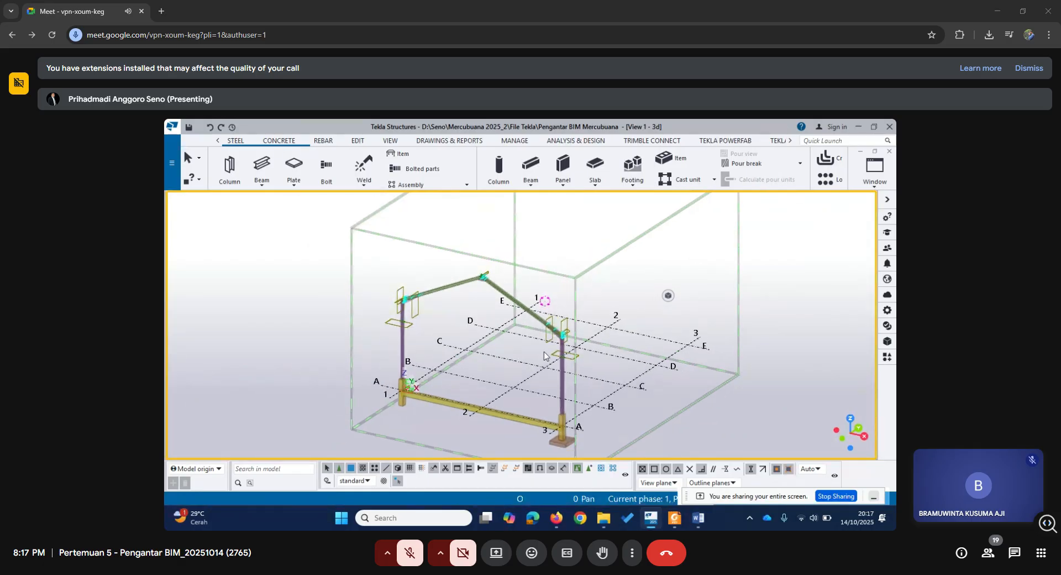
pyautogui.moveTo(602, 394); pyautogui.dragTo(569, 370, button='middle')
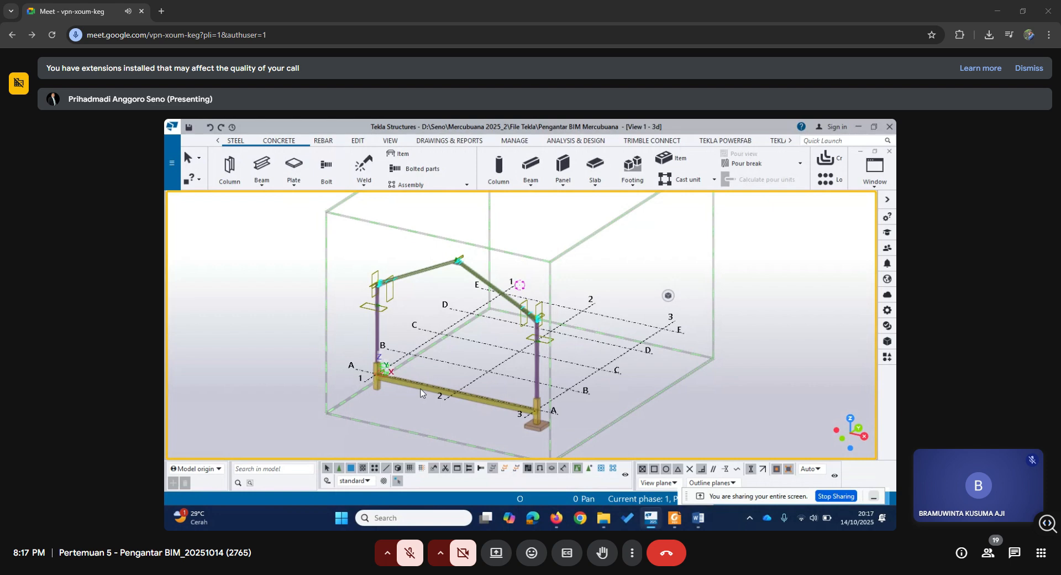
pyautogui.scroll(2, 420, 392)
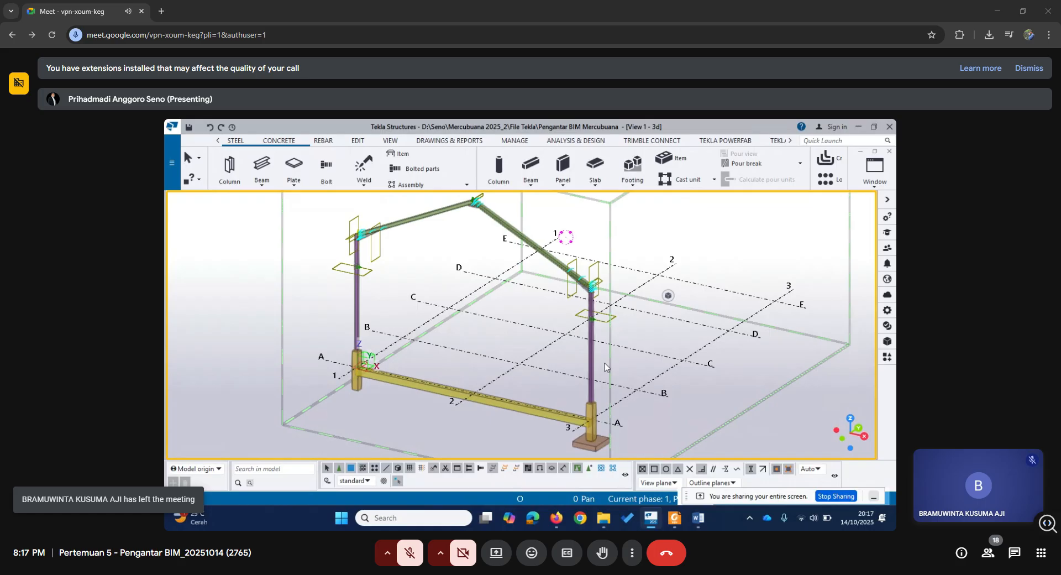
pyautogui.scroll(2, 605, 362)
pyautogui.moveTo(339, 325); pyautogui.dragTo(484, 310, button='middle')
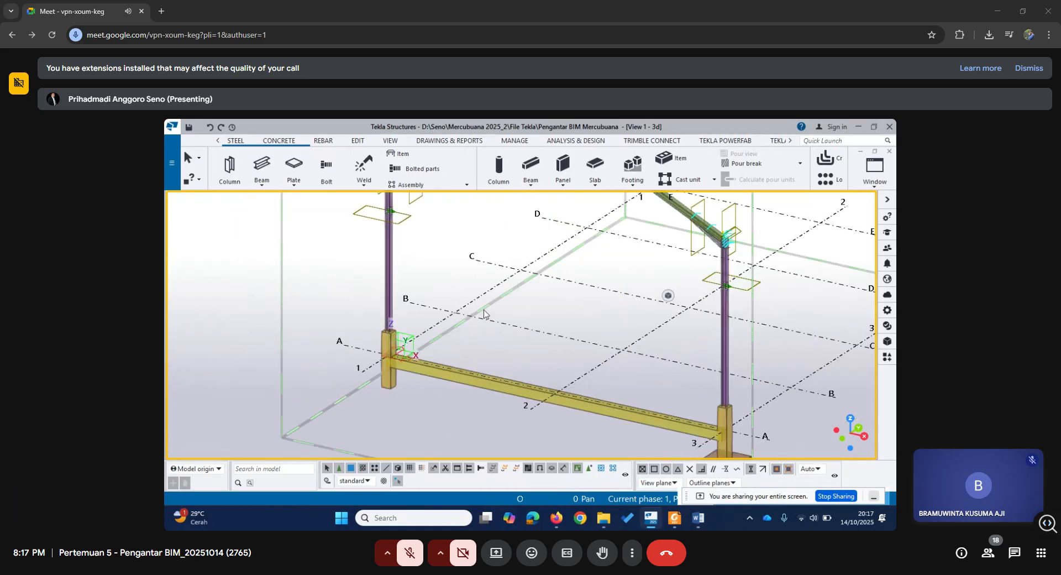
pyautogui.keyDown('ctrl'); pyautogui.moveTo(548, 307); pyautogui.dragTo(440, 332, button='middle'); pyautogui.keyUp('ctrl')
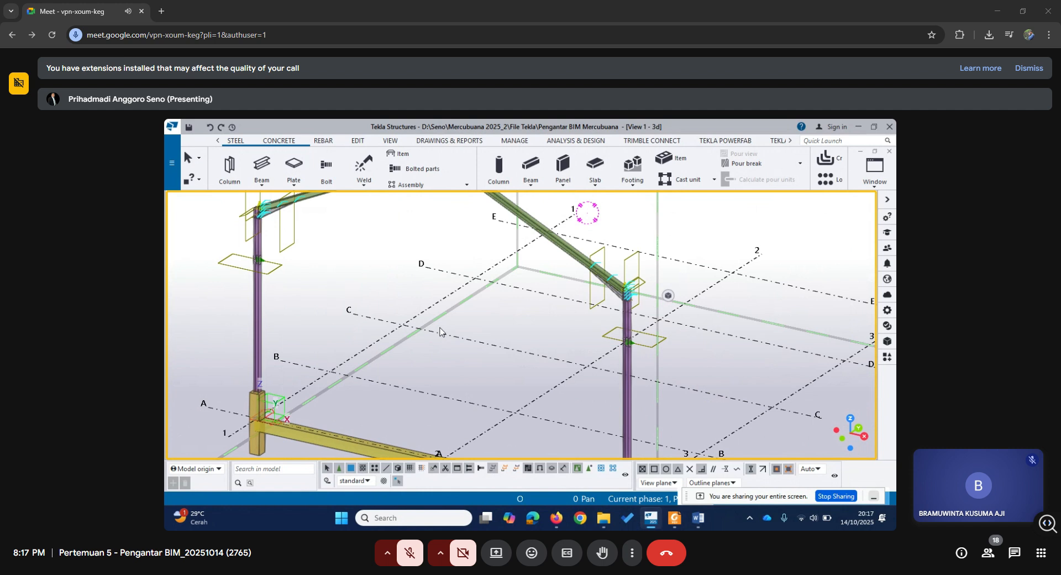
pyautogui.scroll(-3, 420, 301)
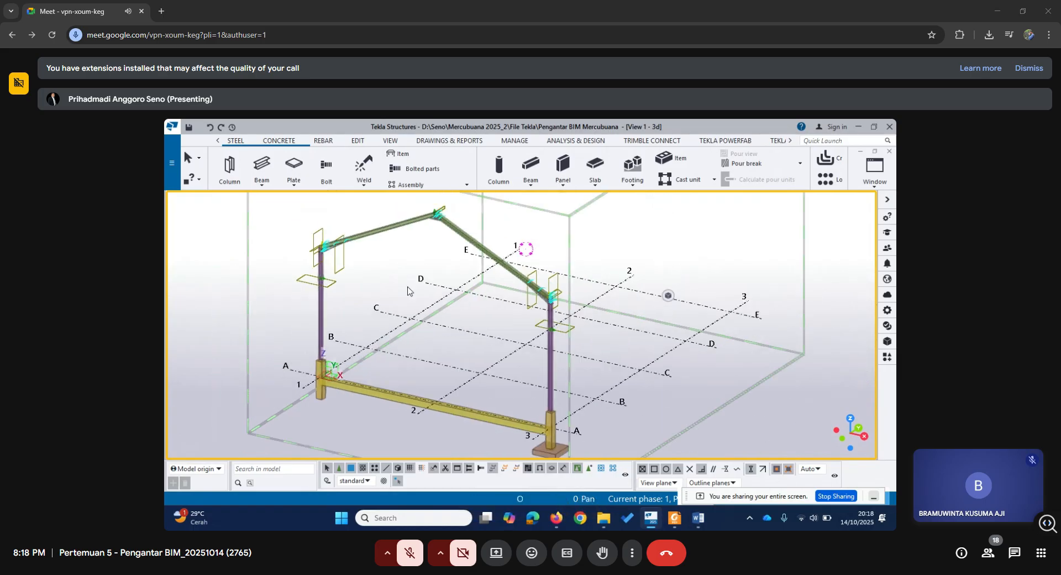
pyautogui.moveTo(428, 272); pyautogui.dragTo(407, 311, button='middle')
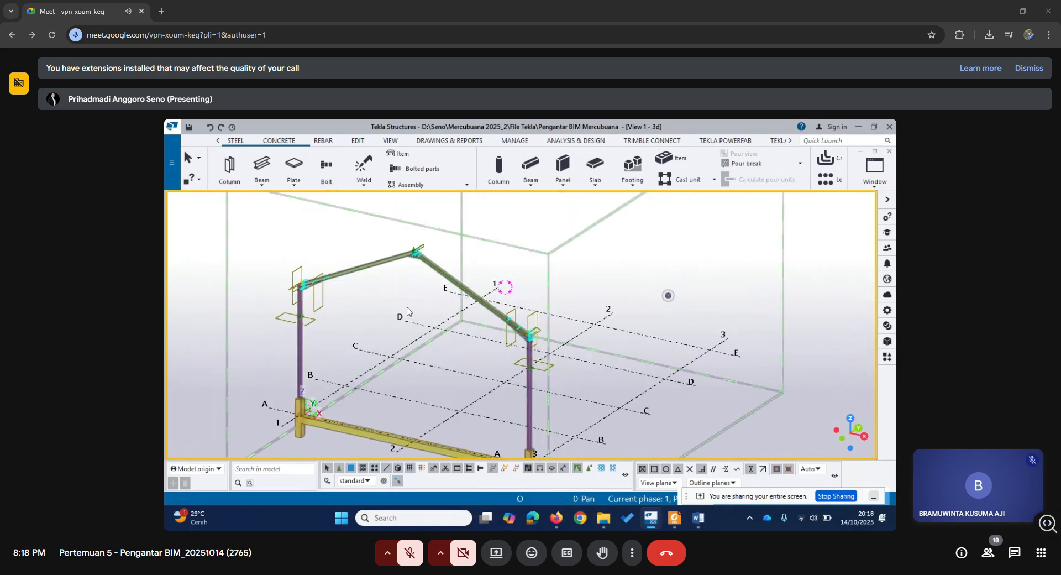
pyautogui.scroll(-2, 407, 311)
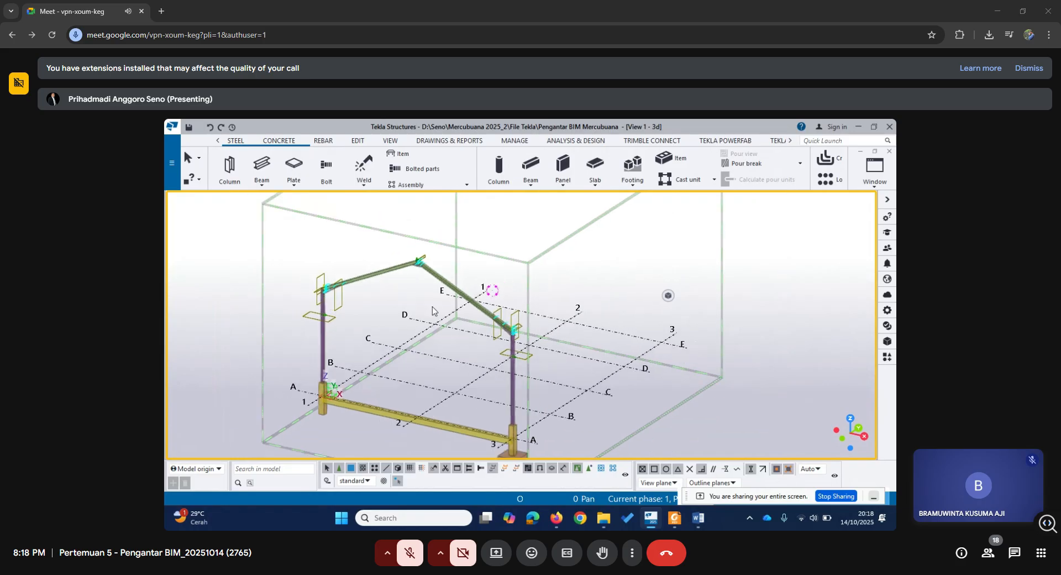
pyautogui.moveTo(406, 367); pyautogui.dragTo(448, 347, button='middle')
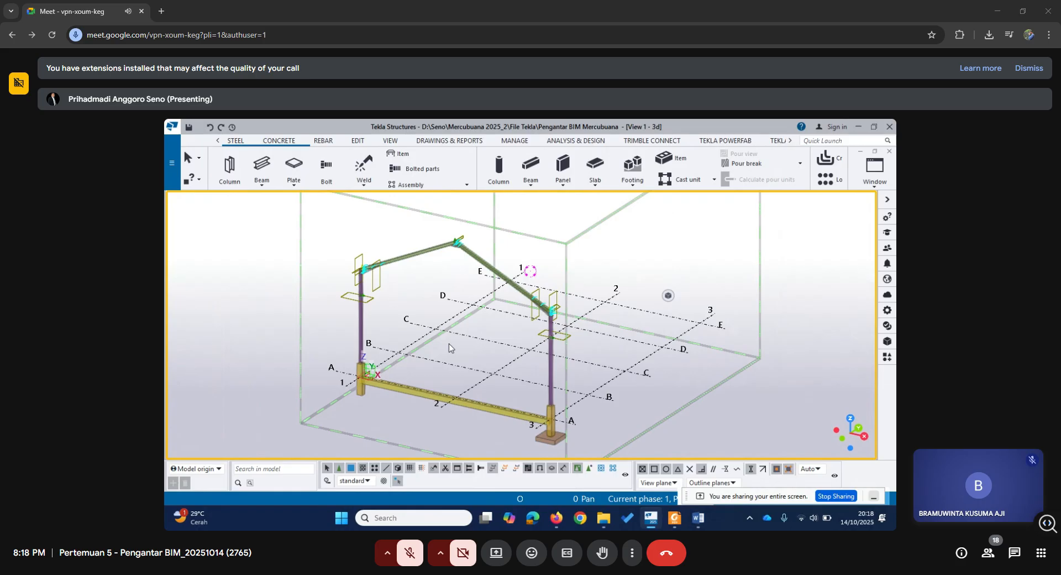
pyautogui.click(864, 520)
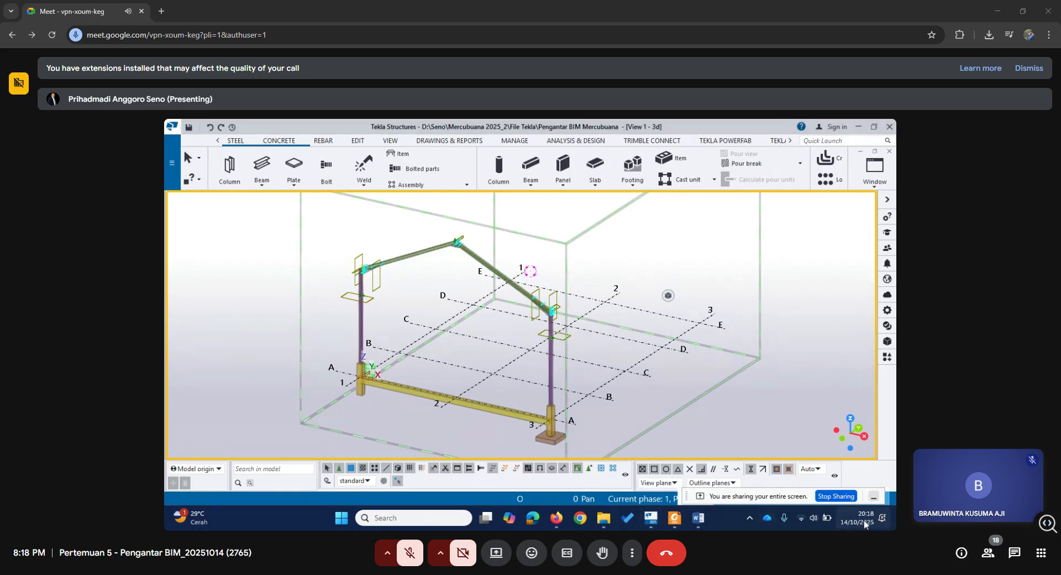
pyautogui.click(684, 126)
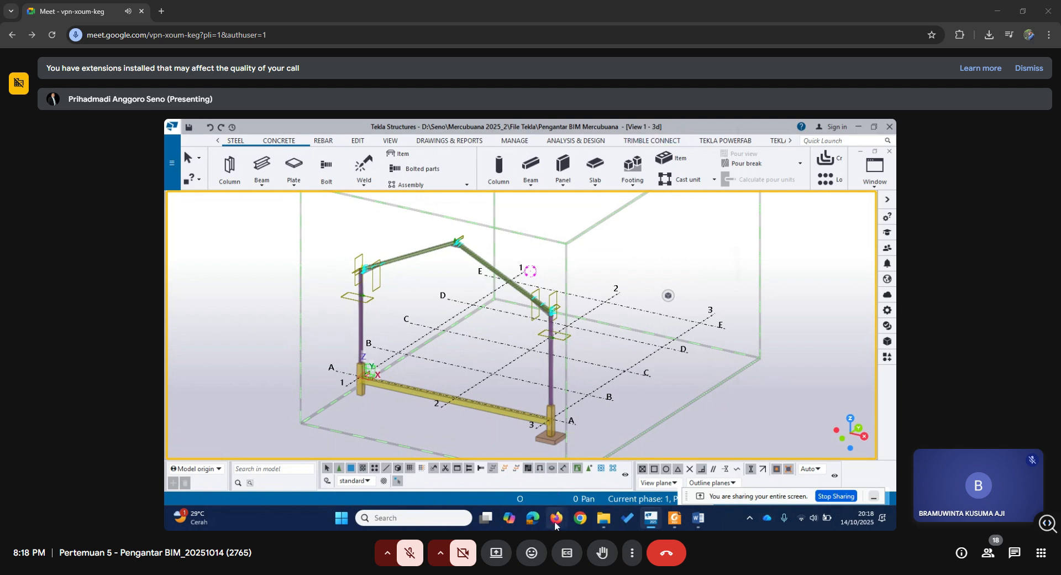
# Check the Google Meet call in Firefox, go back to the Forum Pertemuan 2 page and minimise the browser.
pyautogui.moveTo(556, 524)
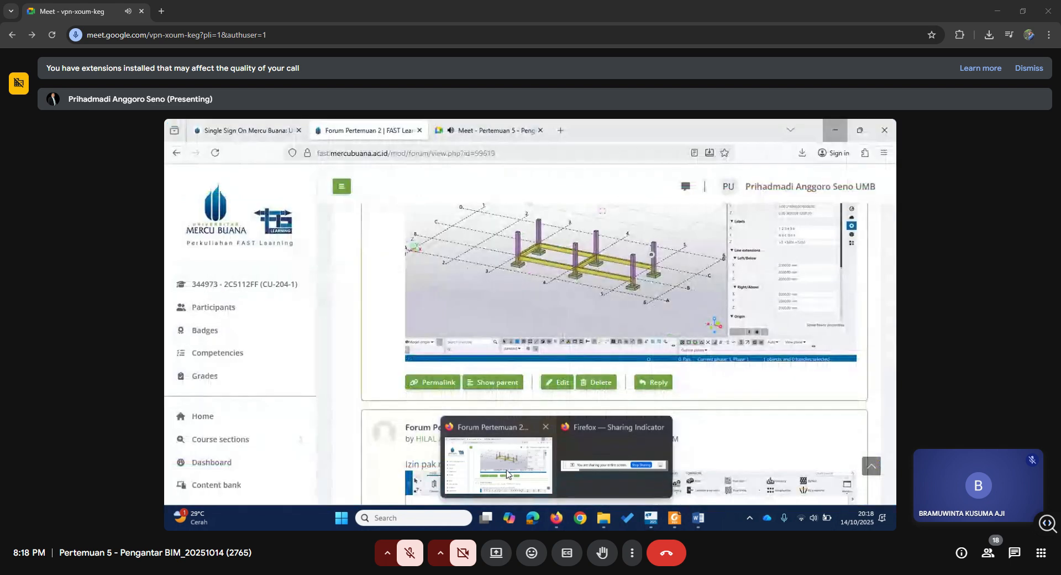
pyautogui.click(498, 464)
pyautogui.click(480, 129)
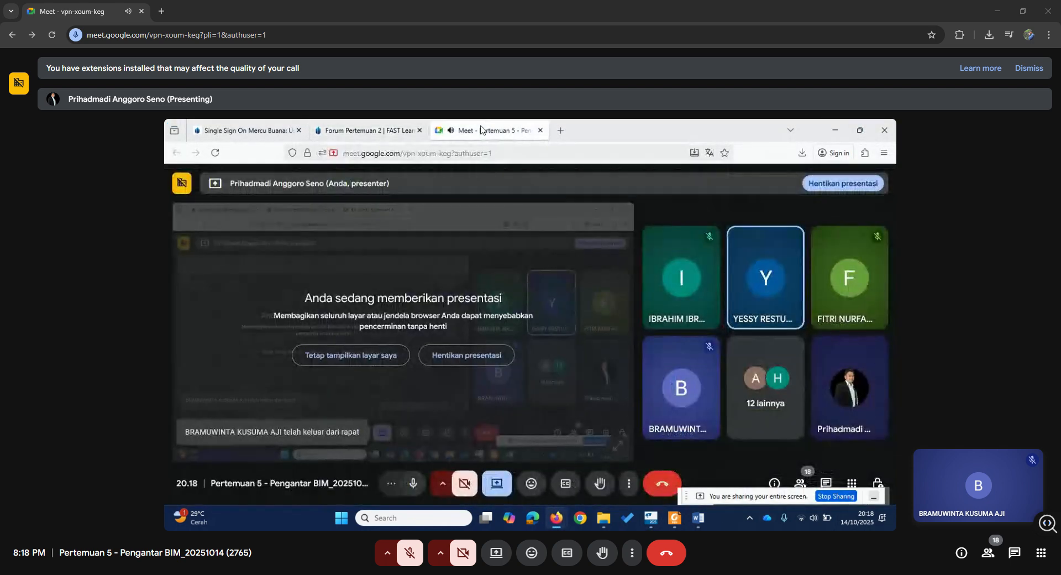
pyautogui.click(365, 131)
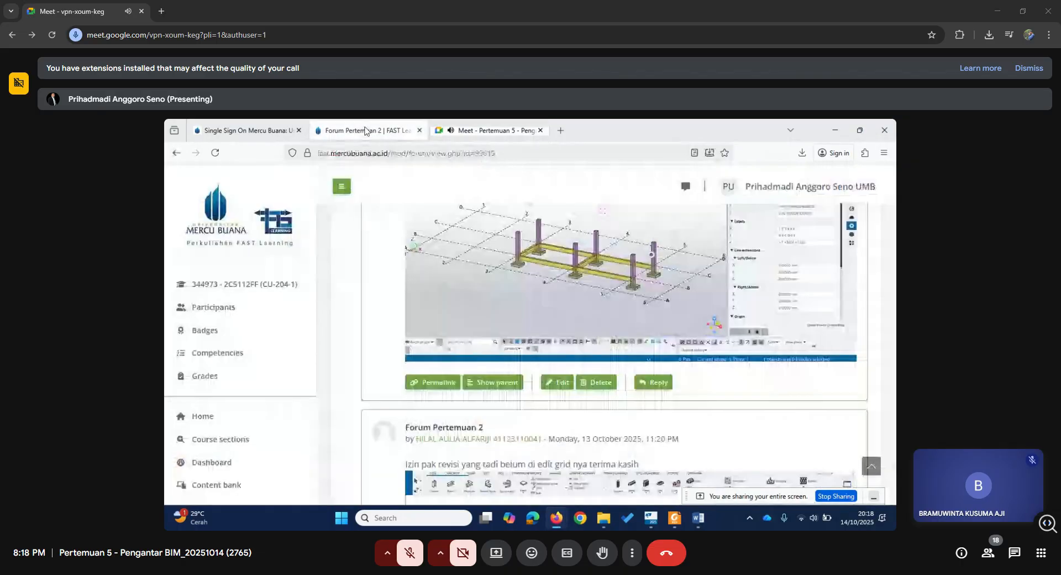
pyautogui.click(833, 131)
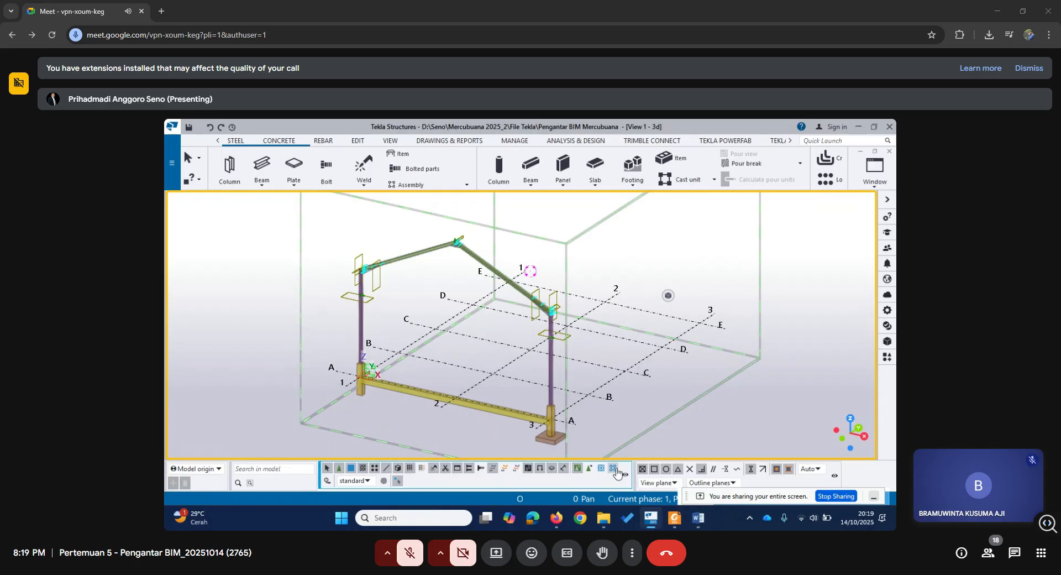
# Switch to Firefox and show the Forum Pertemuan 2 page again.
pyautogui.moveTo(553, 525)
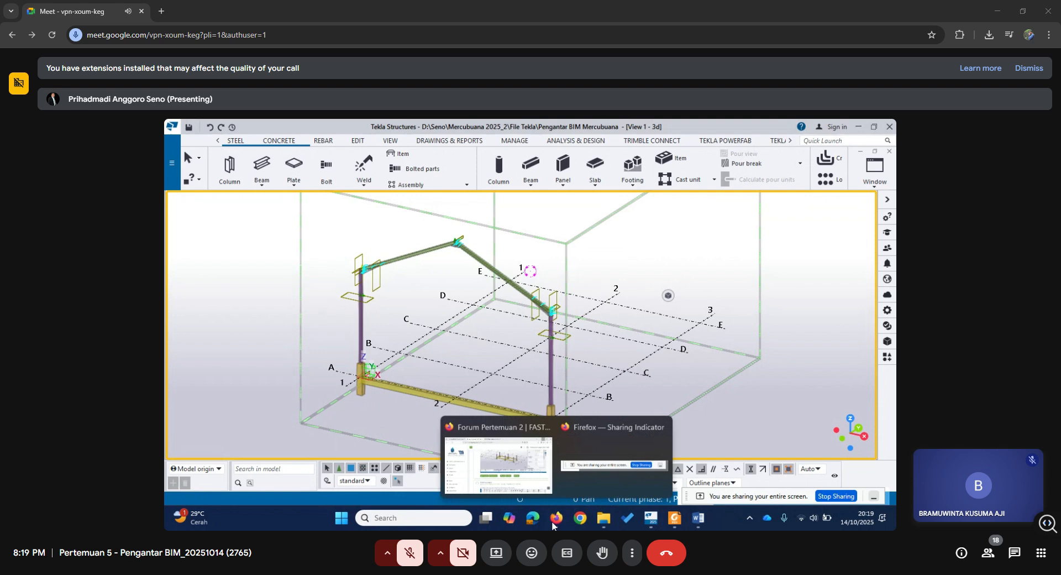
pyautogui.click(514, 464)
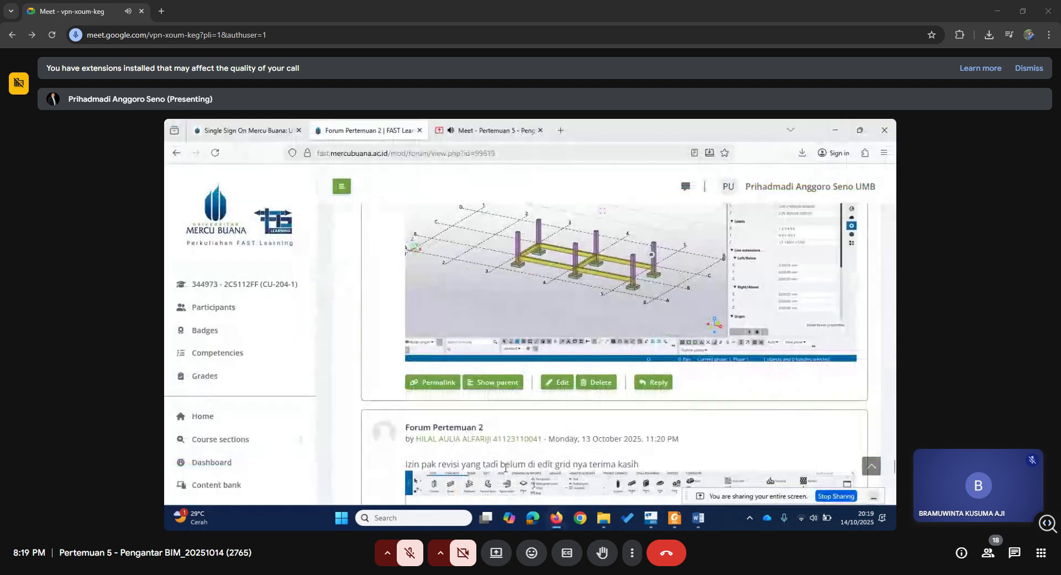